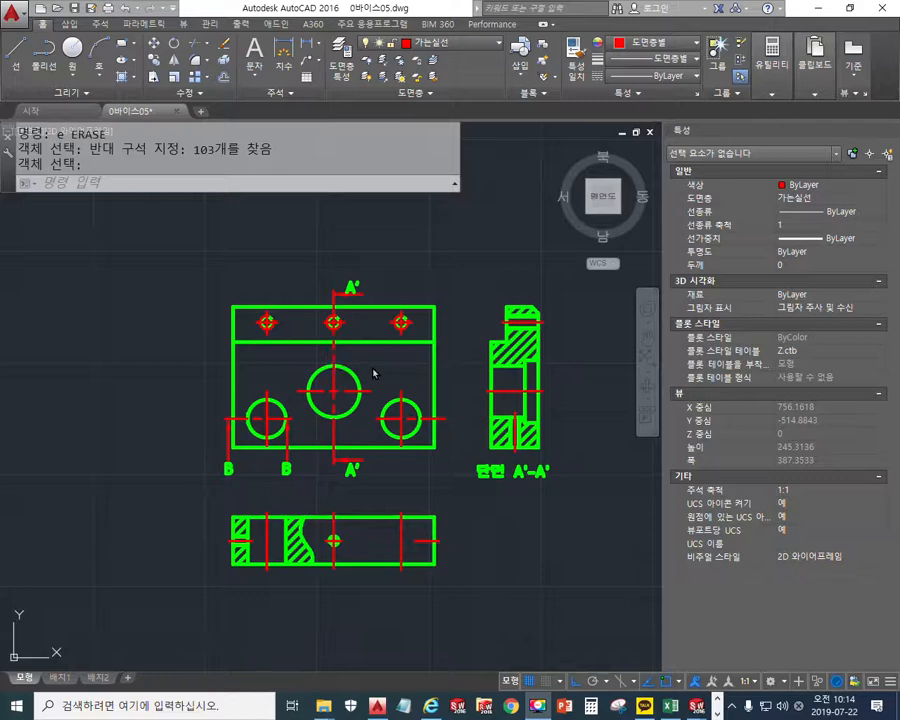
scroll(352, 358, "up", 2)
middle_click_drag(356, 354, 309, 328)
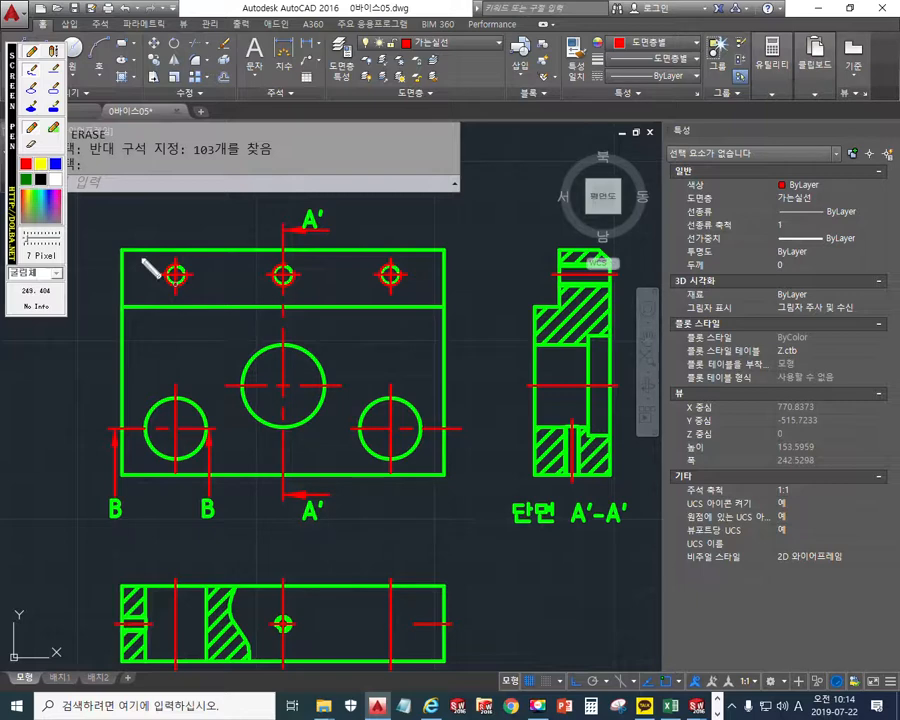
left_click_drag(160, 300, 136, 336)
mouse_move(146, 290)
left_mouse_down()
mouse_move(171, 288)
mouse_move(167, 334)
left_mouse_up()
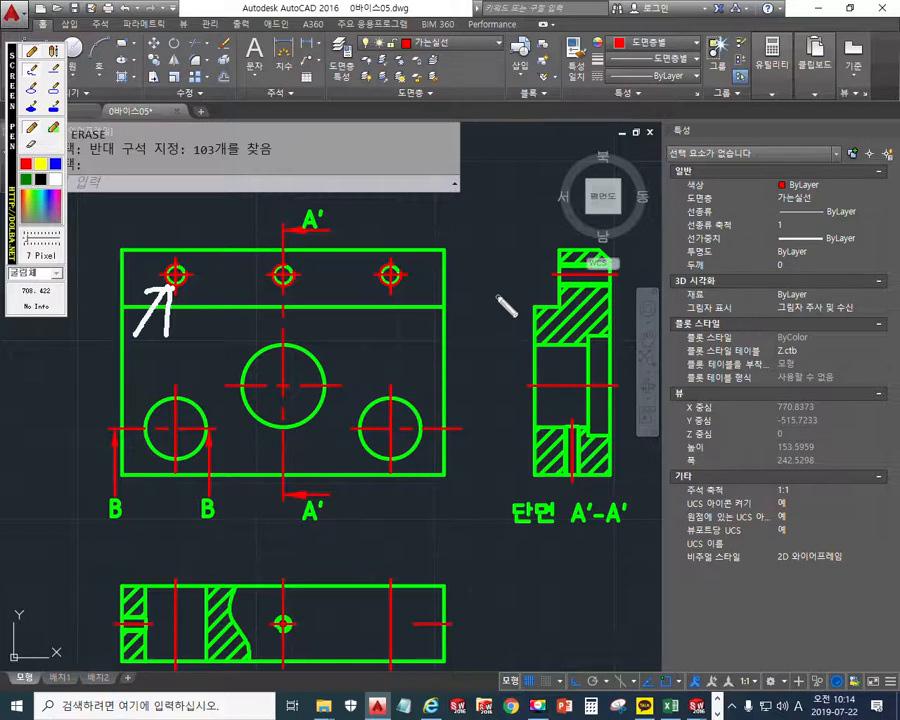
key("Escape")
middle_click_drag(490, 300, 437, 349)
key("F9")
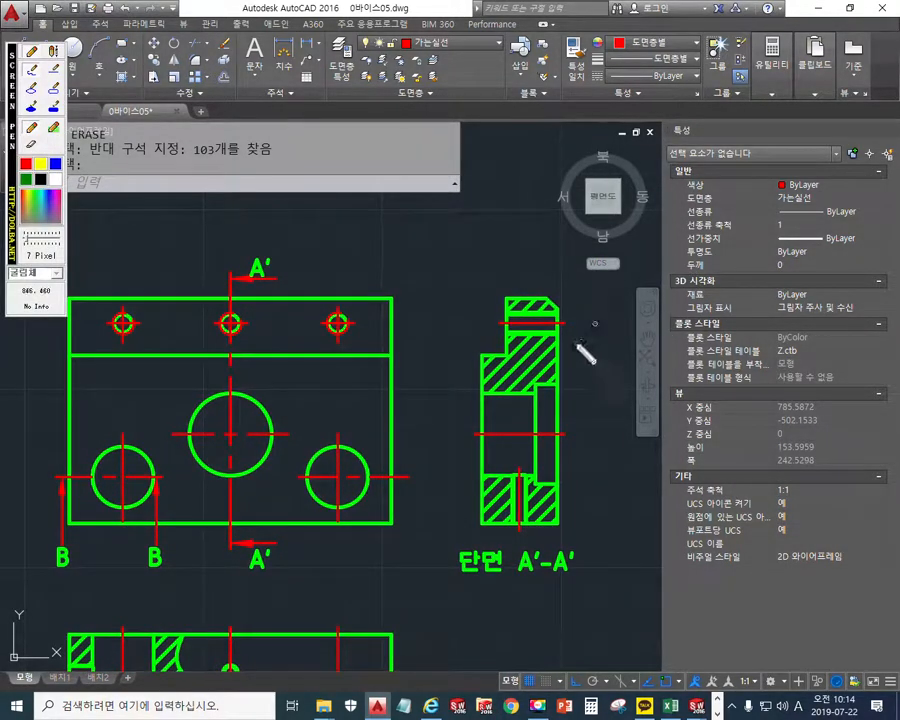
left_click_drag(505, 340, 574, 359)
left_click_drag(505, 312, 564, 311)
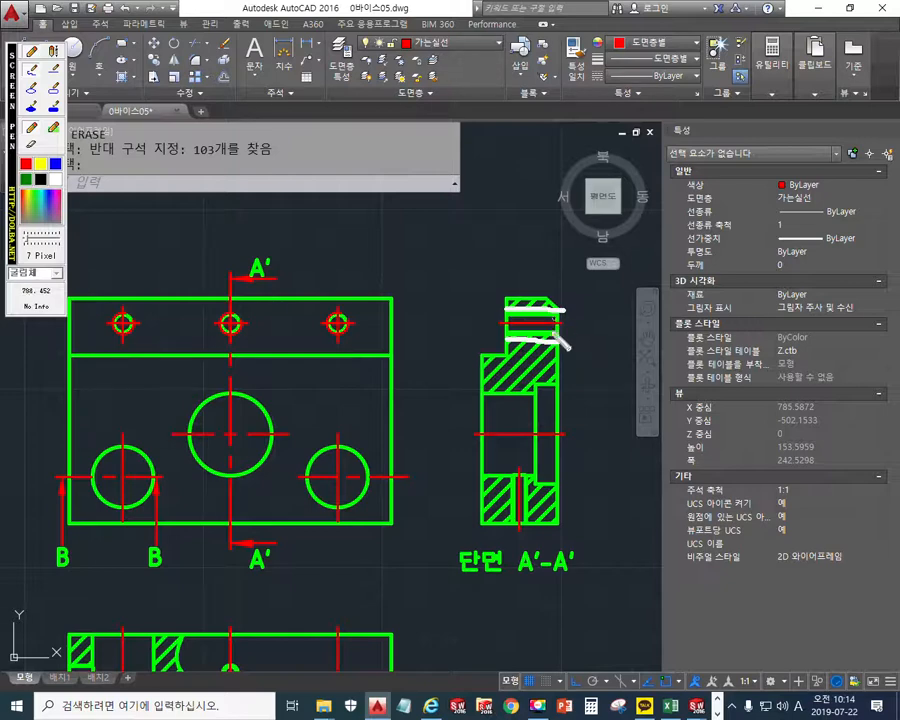
scroll(580, 305, "up", 6)
scroll(470, 340, "up", 2)
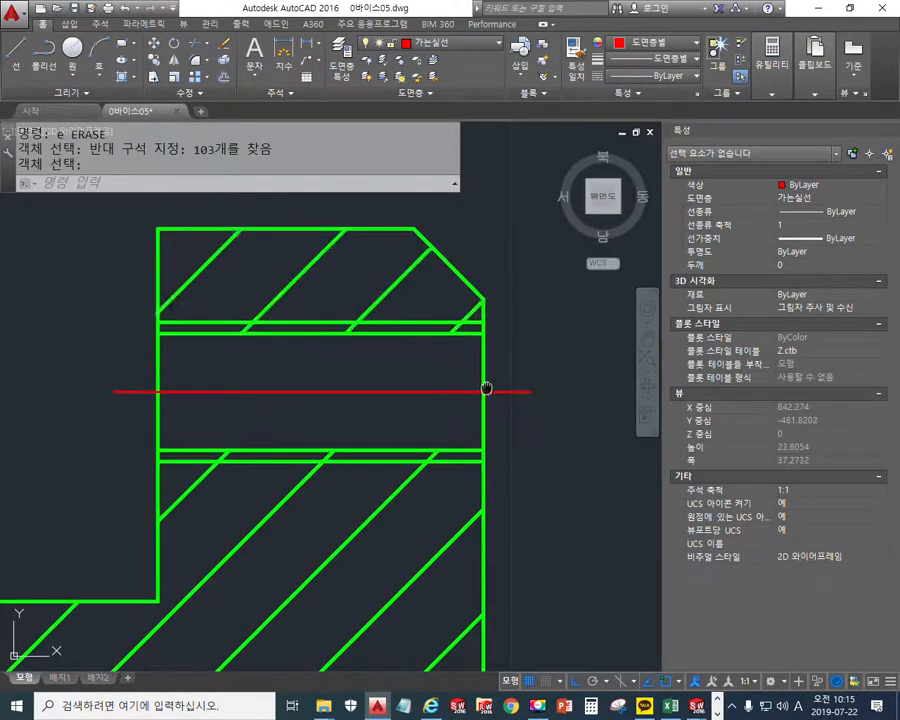
key("F12")
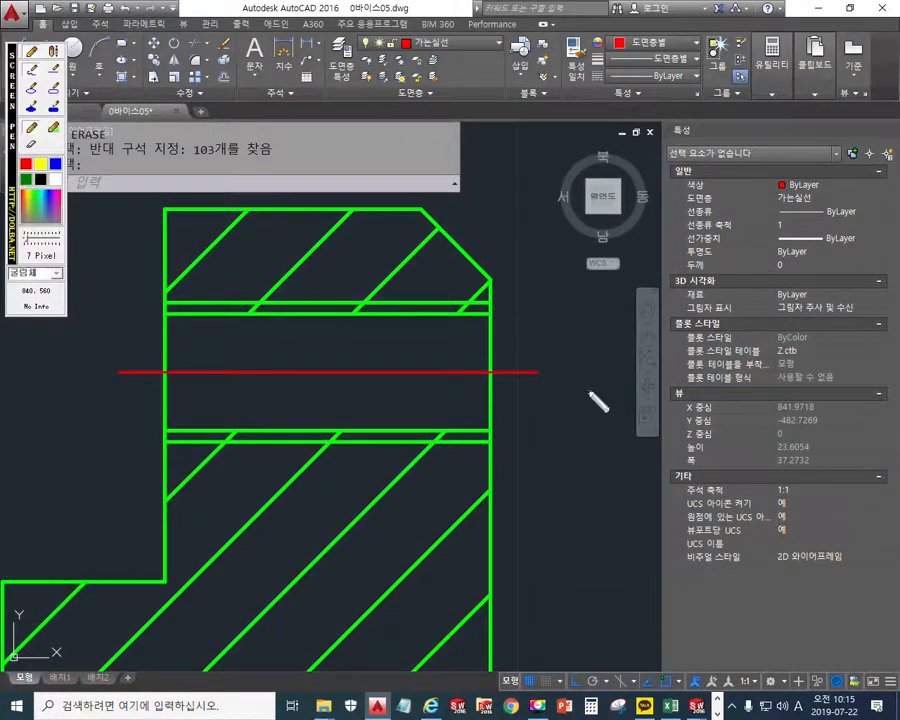
left_click_drag(447, 296, 527, 228)
mouse_move(443, 261)
left_mouse_down()
mouse_move(446, 284)
mouse_move(483, 282)
left_mouse_up()
left_click_drag(551, 193, 548, 208)
left_click_drag(559, 199, 573, 215)
mouse_move(590, 168)
left_mouse_down()
mouse_move(583, 209)
mouse_move(597, 230)
mouse_move(620, 212)
mouse_move(640, 238)
left_mouse_up()
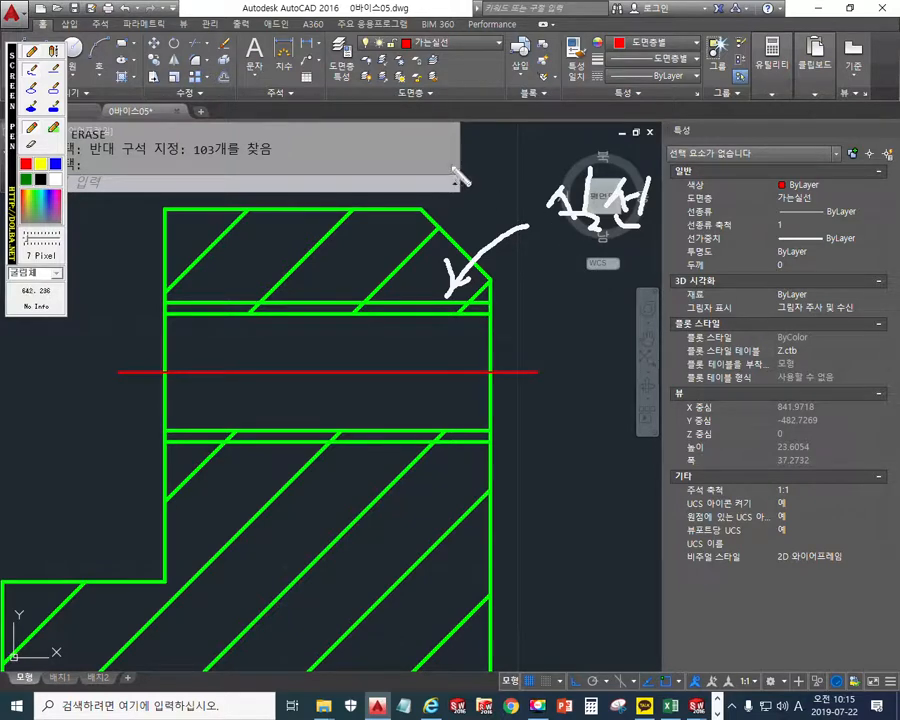
mouse_move(467, 152)
left_mouse_down()
mouse_move(486, 186)
mouse_move(516, 181)
mouse_move(535, 200)
left_mouse_up()
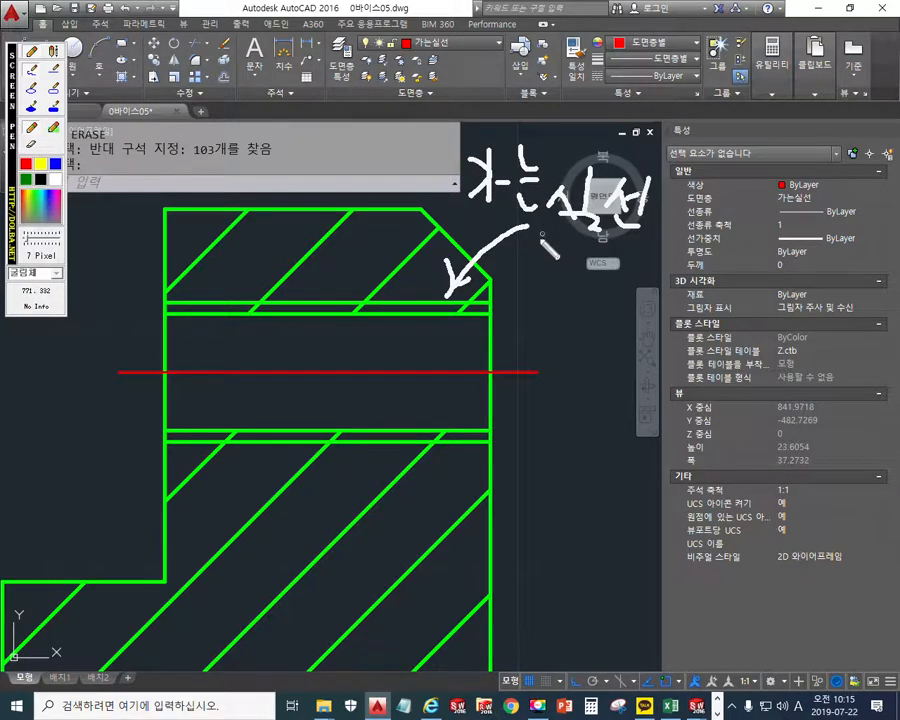
mouse_move(455, 323)
left_mouse_down()
mouse_move(532, 373)
mouse_move(553, 372)
mouse_move(452, 357)
mouse_move(482, 333)
left_mouse_up()
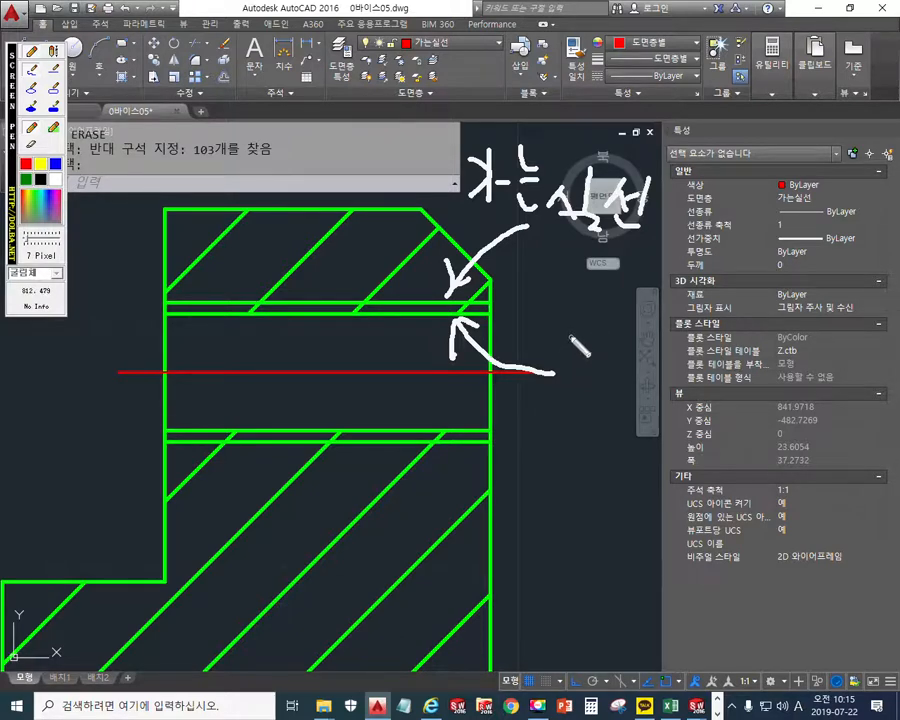
mouse_move(585, 343)
left_mouse_down()
mouse_move(574, 370)
mouse_move(598, 378)
left_mouse_up()
mouse_move(606, 328)
left_mouse_down()
mouse_move(606, 373)
mouse_move(620, 391)
left_mouse_up()
left_click_drag(633, 330, 622, 367)
mouse_move(630, 350)
left_mouse_down()
mouse_move(645, 365)
mouse_move(652, 352)
left_mouse_up()
left_click_drag(655, 322, 660, 394)
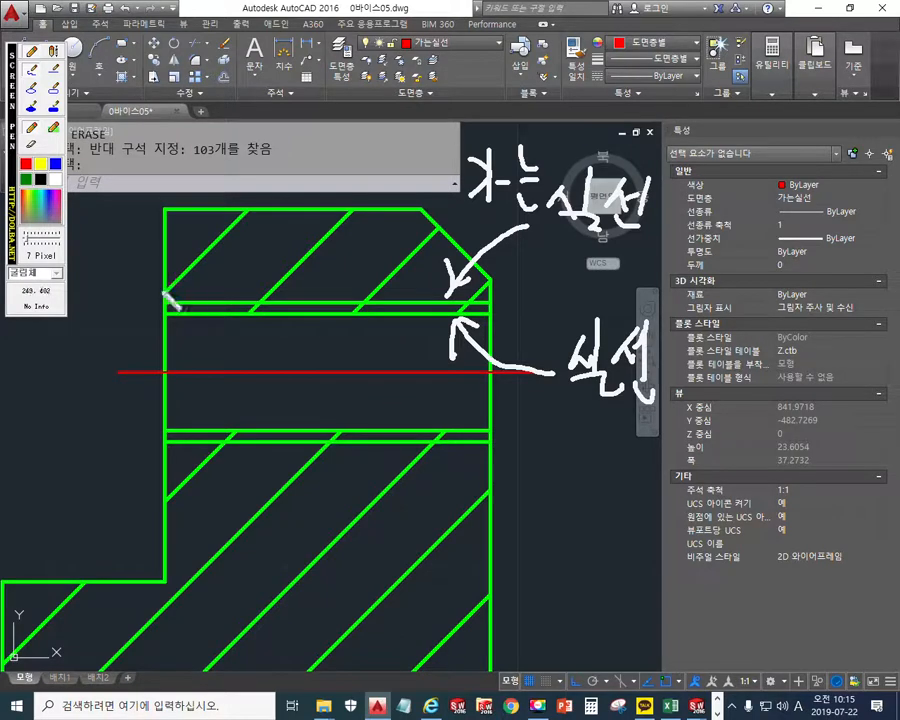
left_click_drag(148, 297, 498, 294)
left_click_drag(148, 446, 503, 452)
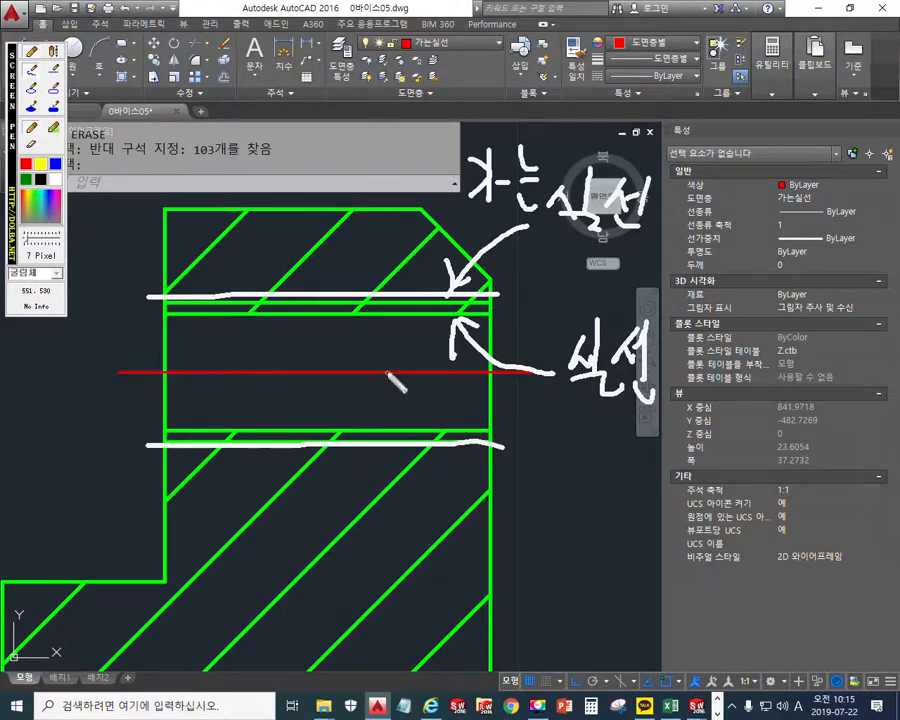
key("Escape")
Step: Move the two outer thread lines of the upper tapped hole in section A'-A' to the 가는실선 layer
left_click(306, 302)
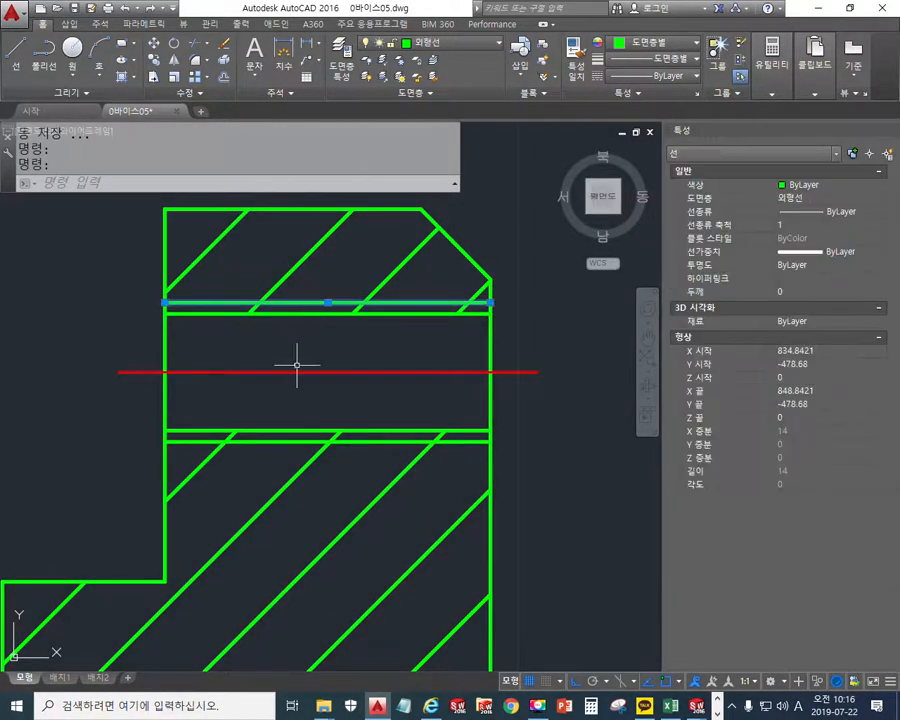
left_click(300, 440)
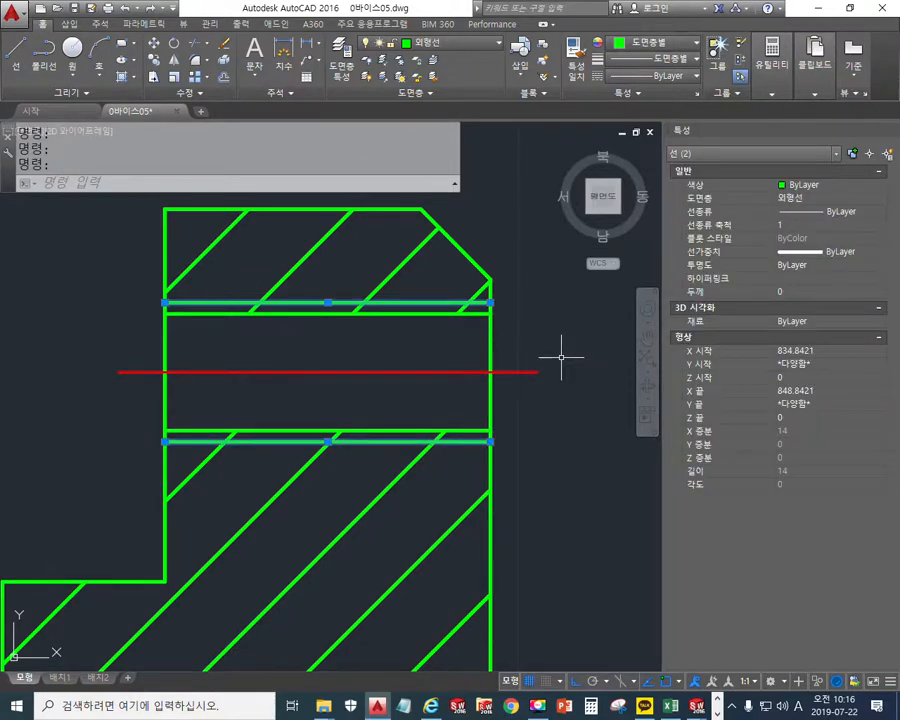
left_click(452, 45)
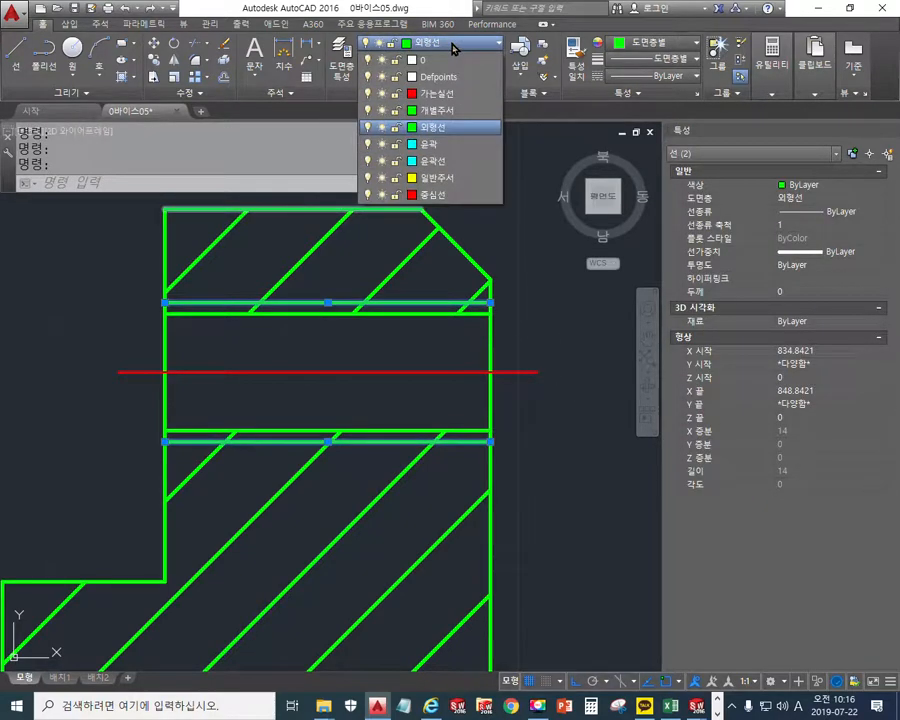
left_click(471, 98)
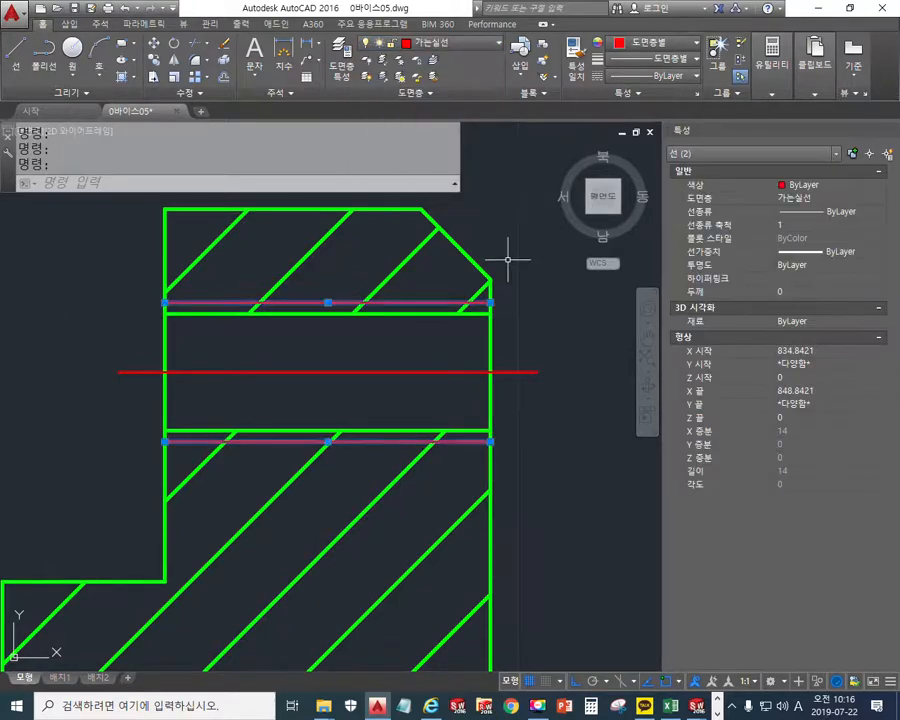
key("Escape")
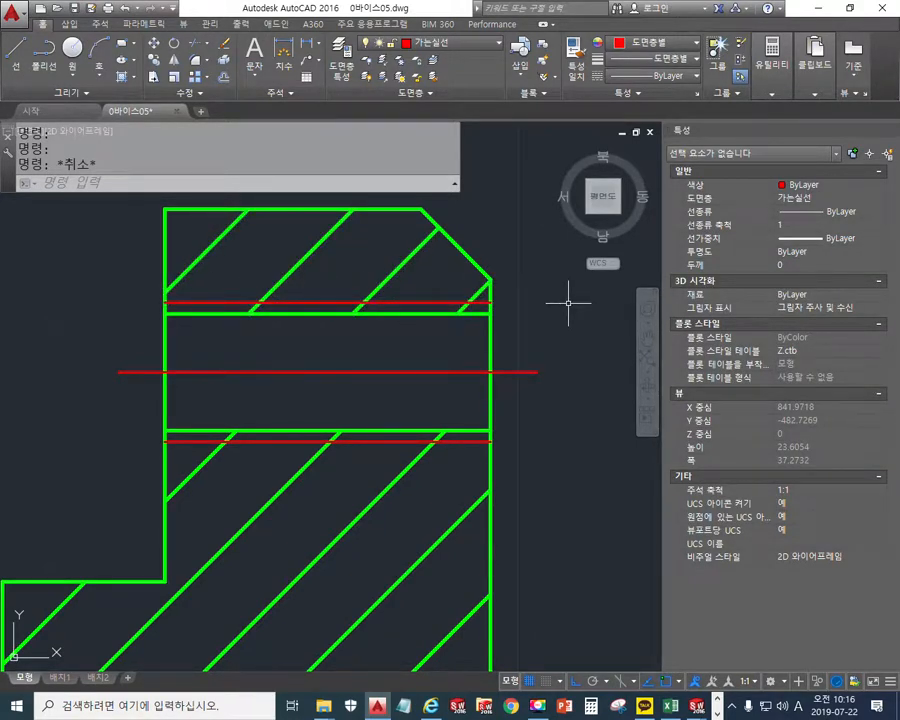
key("ctrl+F1")
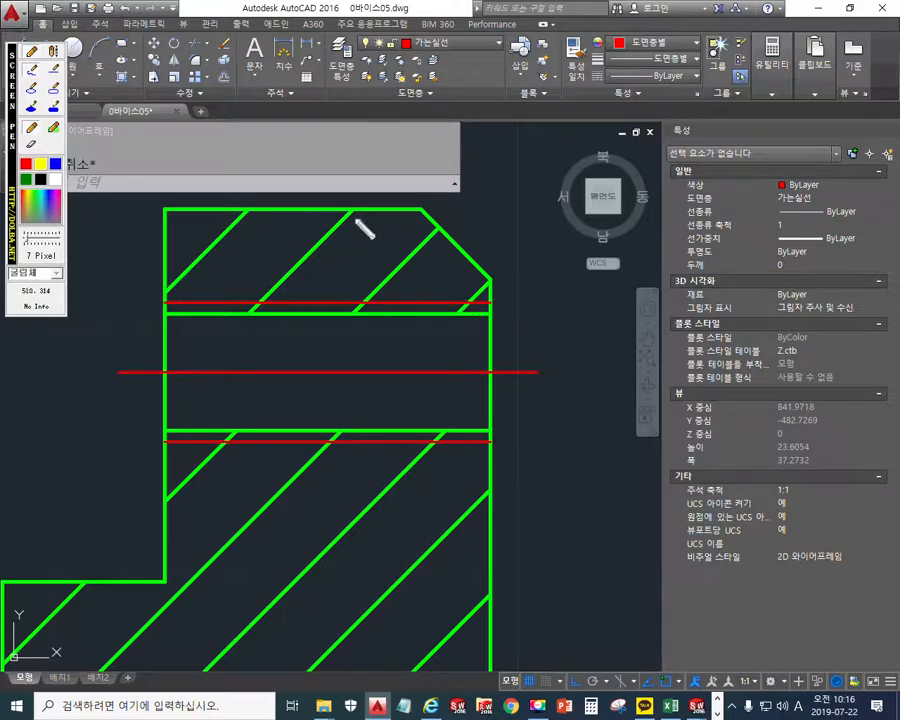
left_click_drag(354, 211, 271, 295)
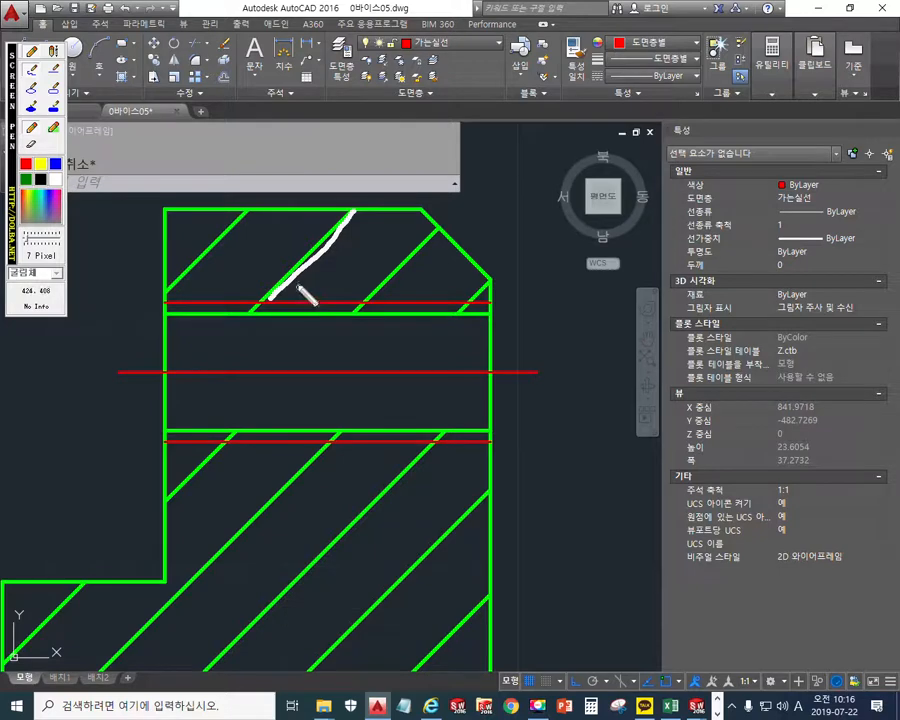
left_click_drag(272, 291, 250, 311)
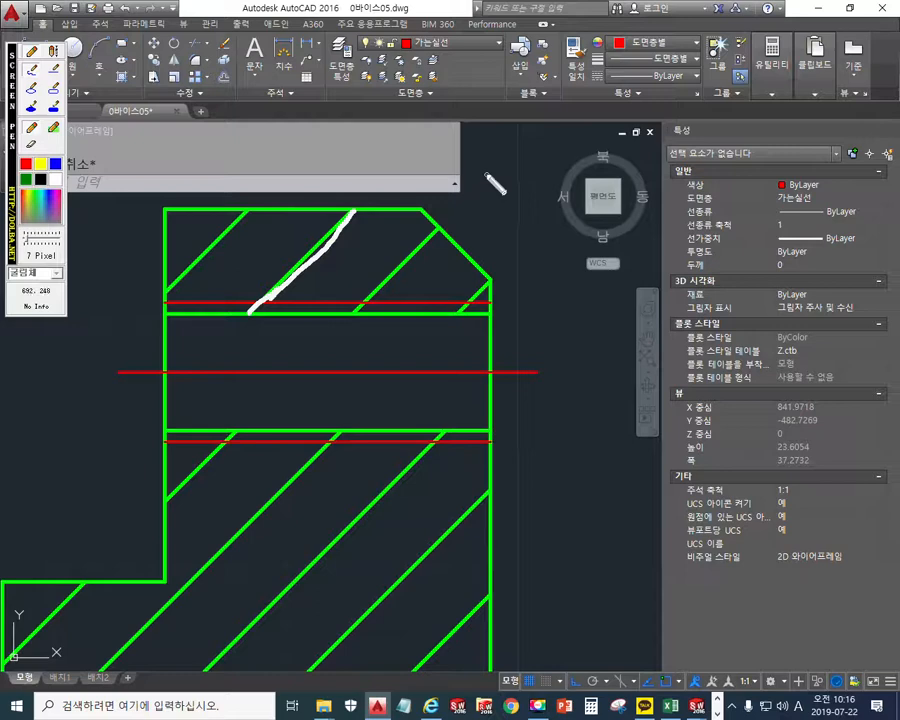
mouse_move(503, 180)
left_mouse_down()
mouse_move(522, 212)
mouse_move(528, 200)
mouse_move(534, 214)
left_mouse_up()
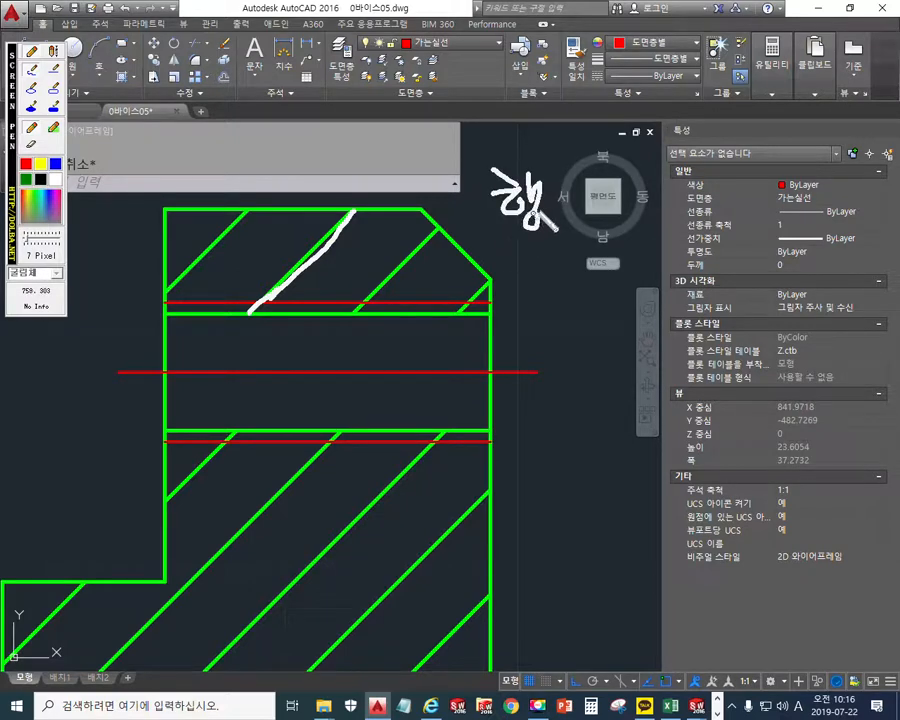
mouse_move(551, 170)
left_mouse_down()
mouse_move(555, 241)
mouse_move(583, 182)
mouse_move(570, 206)
mouse_move(594, 208)
left_mouse_up()
left_click_drag(609, 167, 610, 210)
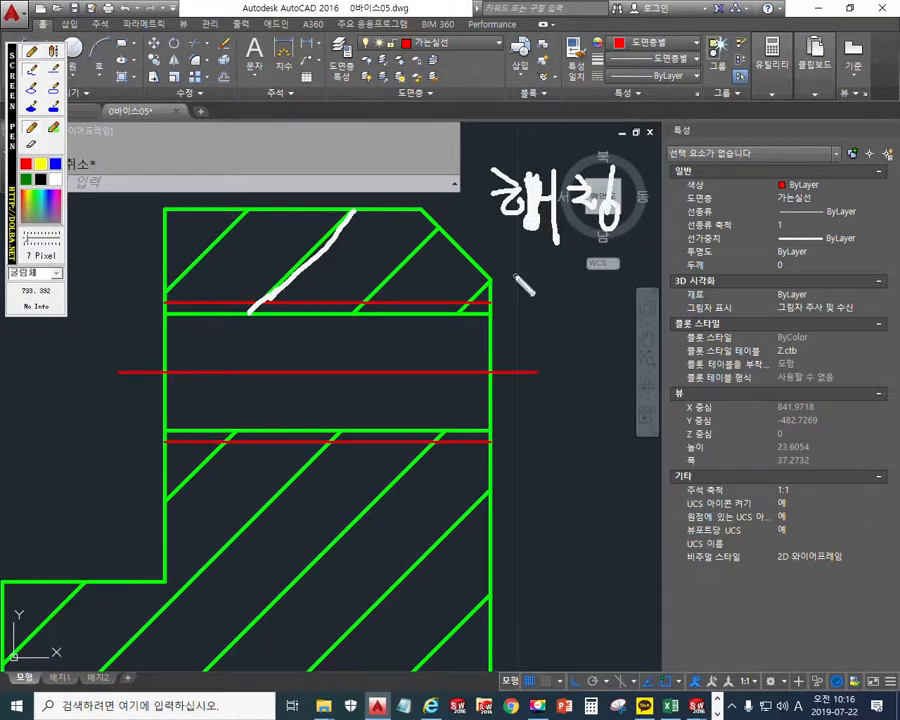
mouse_move(502, 268)
left_mouse_down()
mouse_move(519, 271)
mouse_move(490, 325)
mouse_move(527, 318)
left_mouse_up()
left_click_drag(528, 290, 538, 291)
mouse_move(583, 290)
left_mouse_down()
mouse_move(590, 300)
mouse_move(612, 263)
mouse_move(622, 329)
mouse_move(670, 262)
mouse_move(672, 325)
left_mouse_up()
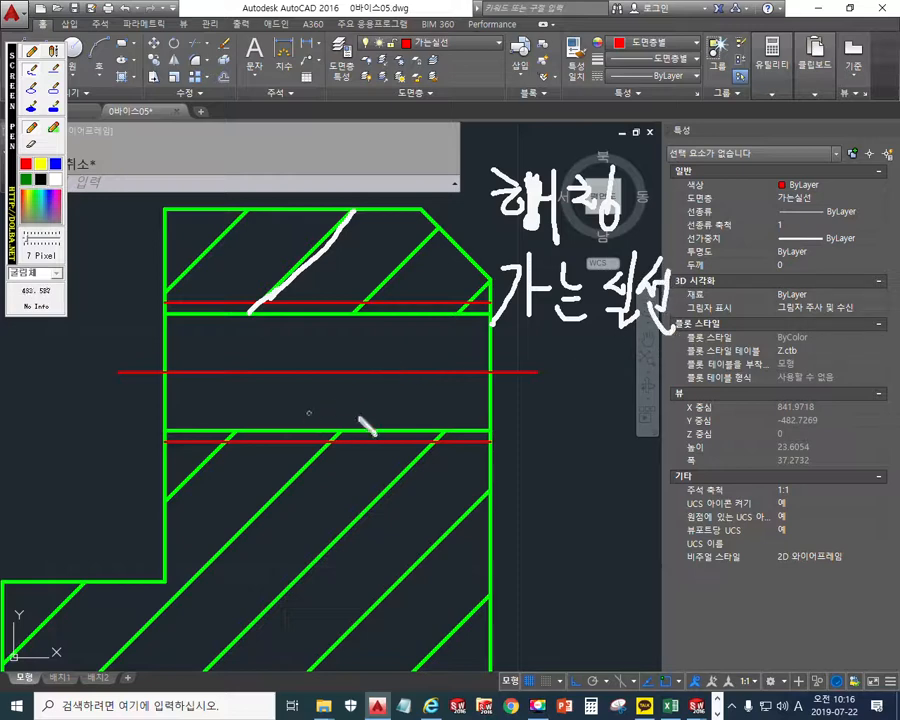
mouse_move(468, 442)
left_mouse_down()
mouse_move(473, 478)
mouse_move(555, 497)
left_mouse_up()
left_click_drag(467, 445, 512, 462)
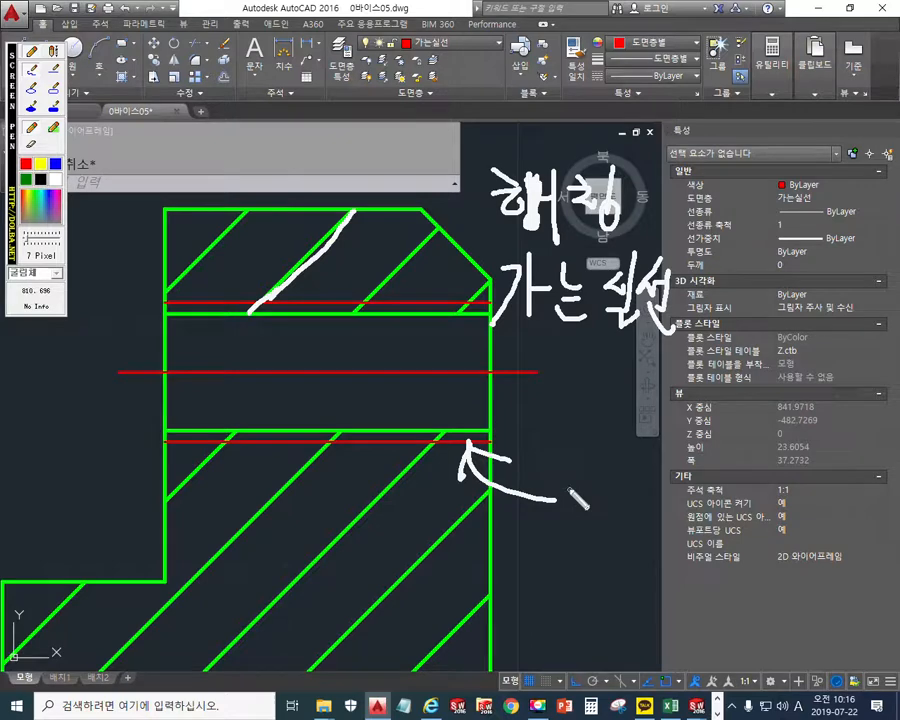
mouse_move(575, 462)
left_mouse_down()
mouse_move(574, 500)
mouse_move(640, 480)
mouse_move(655, 498)
left_mouse_up()
left_click_drag(688, 462, 740, 533)
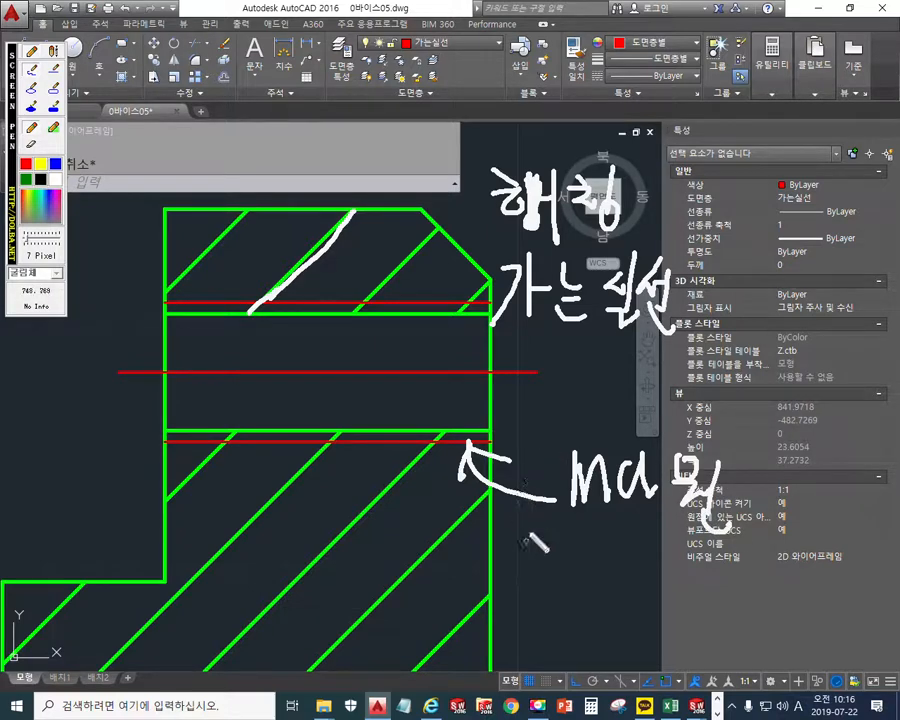
left_click_drag(557, 545, 598, 572)
mouse_move(598, 555)
left_mouse_down()
mouse_move(616, 553)
mouse_move(617, 575)
mouse_move(627, 573)
left_mouse_up()
mouse_move(652, 538)
left_mouse_down()
mouse_move(654, 576)
mouse_move(666, 556)
mouse_move(651, 586)
left_mouse_up()
mouse_move(555, 567)
left_mouse_down()
mouse_move(470, 604)
mouse_move(421, 567)
mouse_move(450, 565)
left_mouse_up()
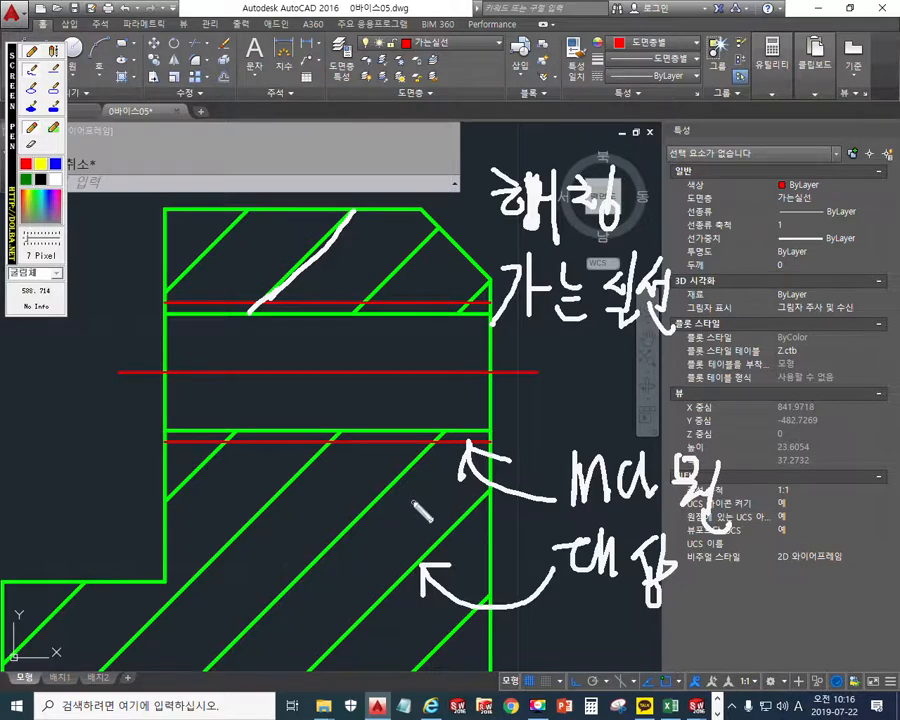
key("Escape")
Step: Match the properties of the 가는실선 thread line onto the hatches above and below the upper tapped hole in section A'-A'
type("ma")
key("Return")
left_click(470, 442)
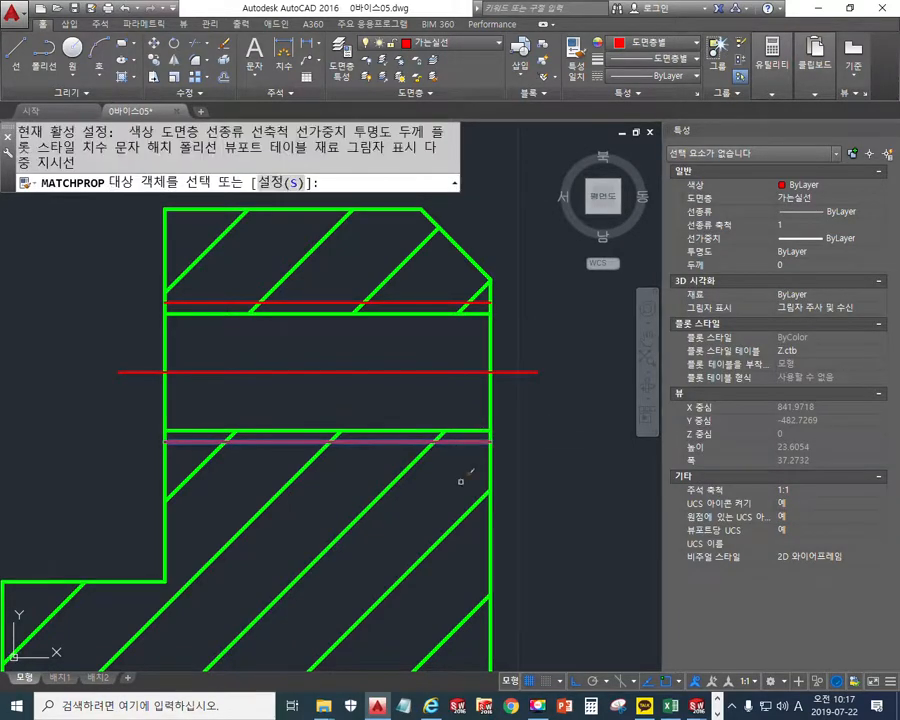
left_click(462, 518)
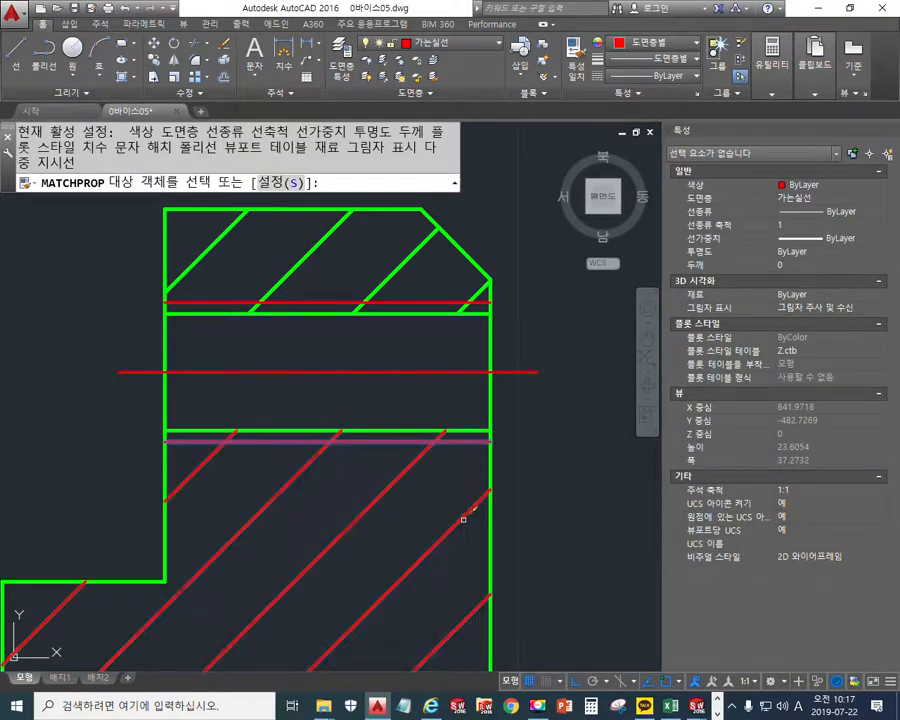
left_click(410, 258)
key("Return")
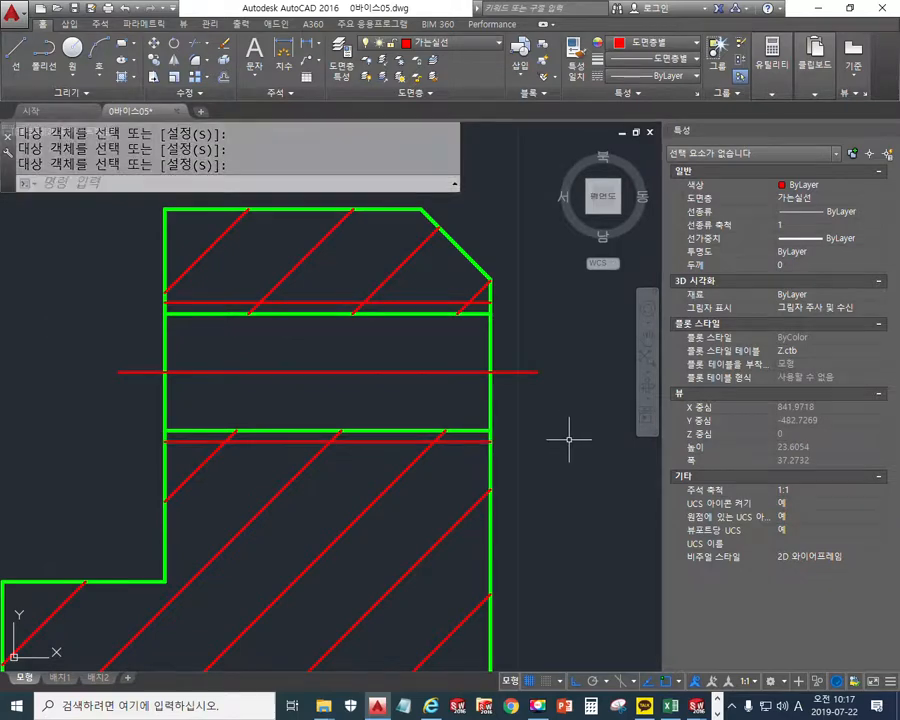
Step: Match the properties of the upper 가는실선 hatch in section A'-A' onto the two hatches beside the lower tapped hole
scroll(569, 434, "down", 5)
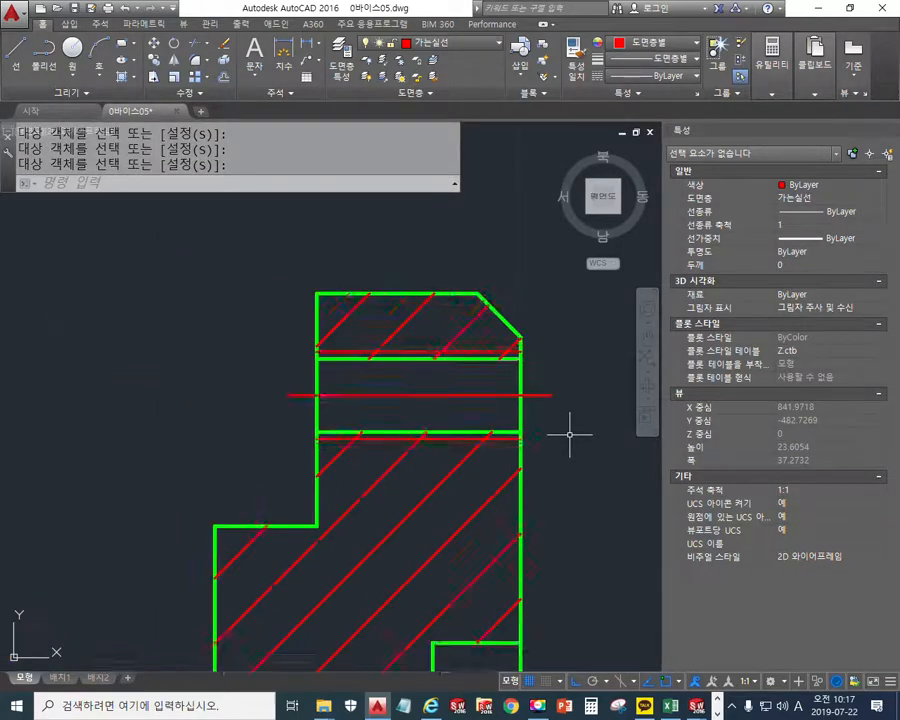
mouse_move(550, 472)
middle_mouse_down()
mouse_move(520, 414)
mouse_move(493, 408)
middle_mouse_up()
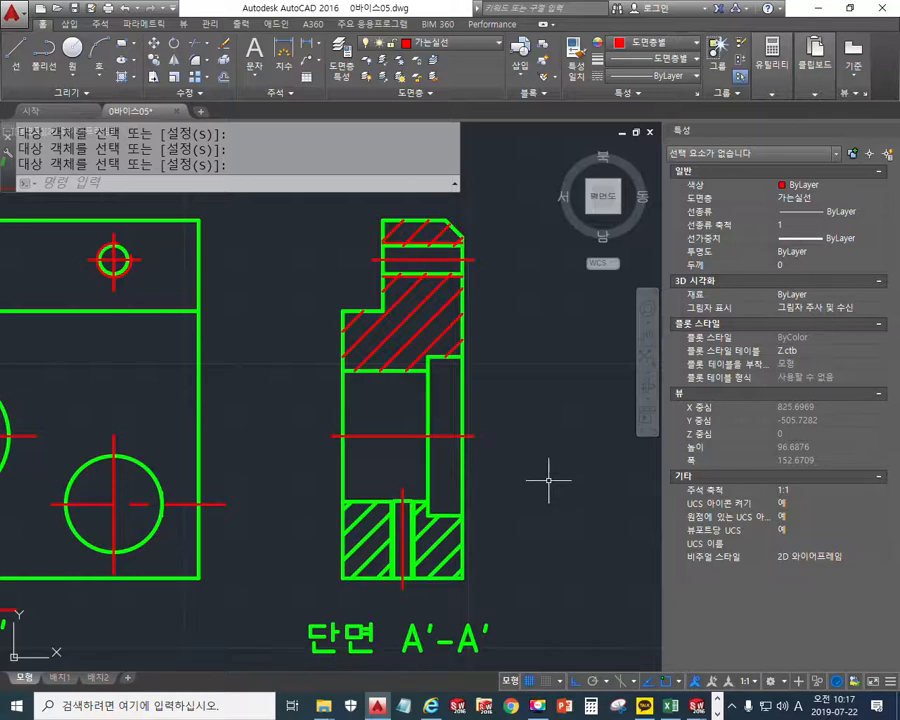
type("ma")
key("Return")
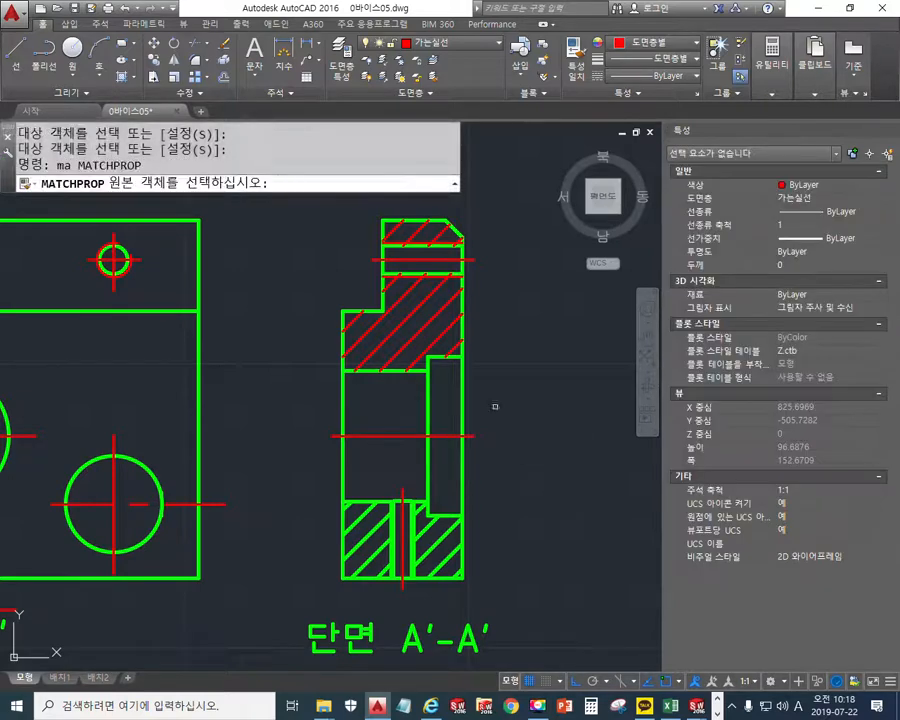
left_click(434, 340)
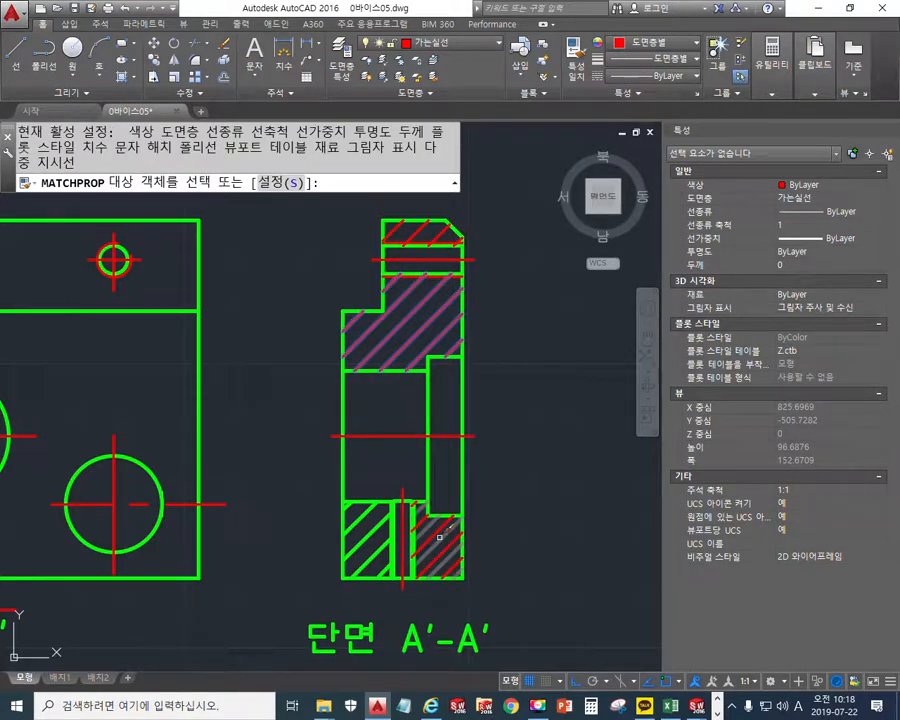
left_click(368, 540)
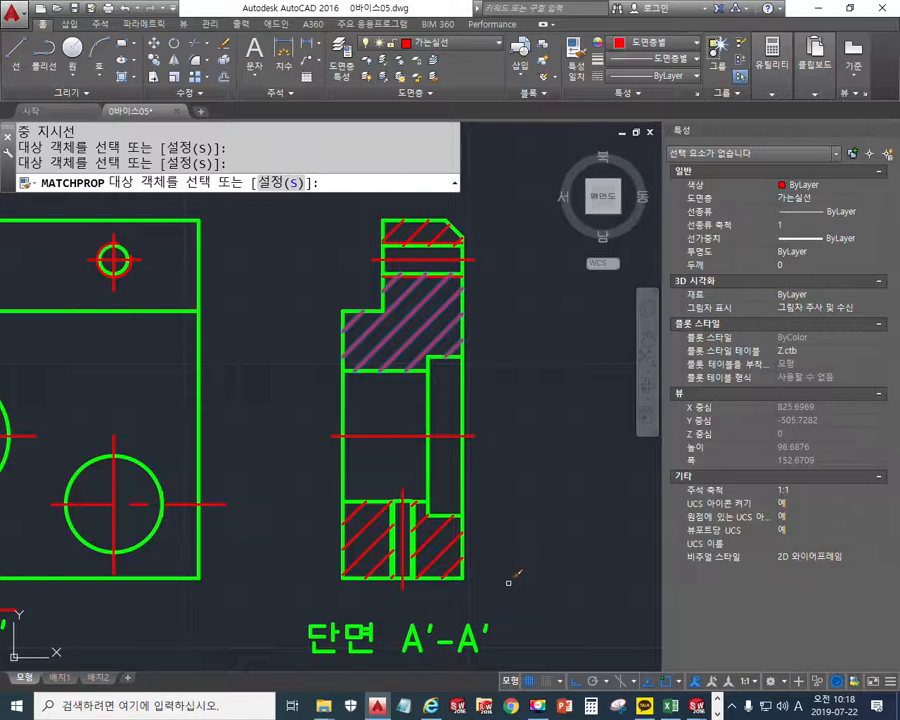
Step: Apply the same matched properties to the two outer thread lines of the lower tapped hole in section A'-A'
scroll(518, 568, "up", 4)
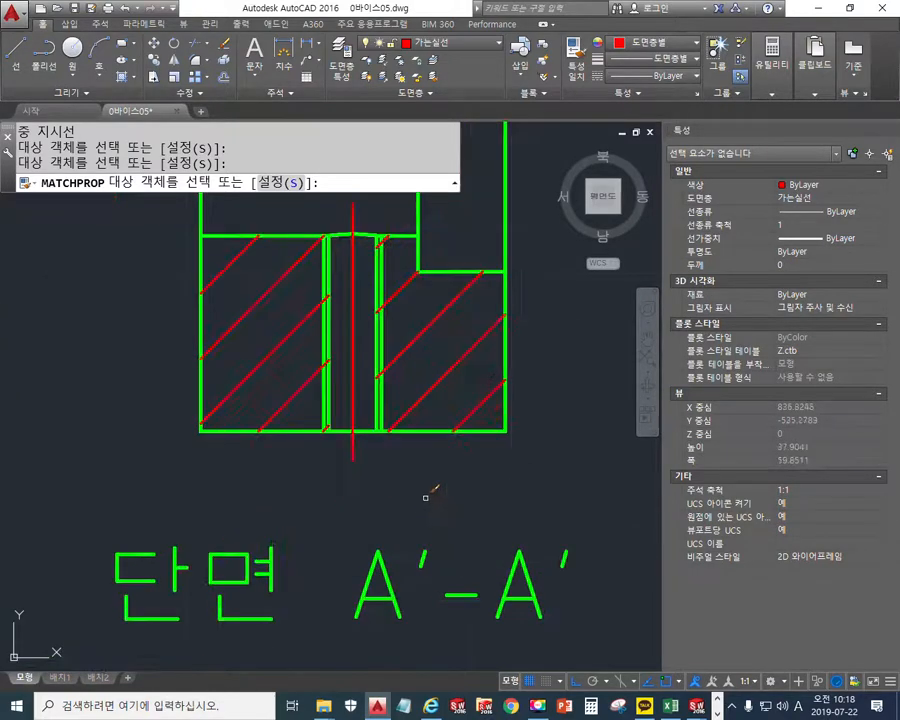
middle_click_drag(365, 477, 391, 625)
scroll(396, 524, "up", 2)
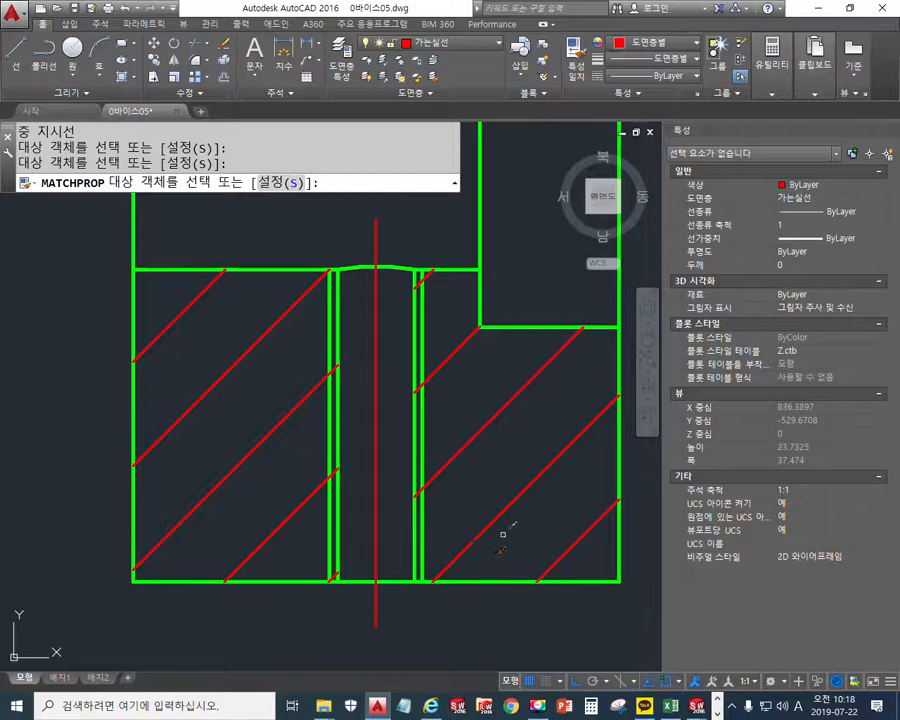
left_click(425, 438)
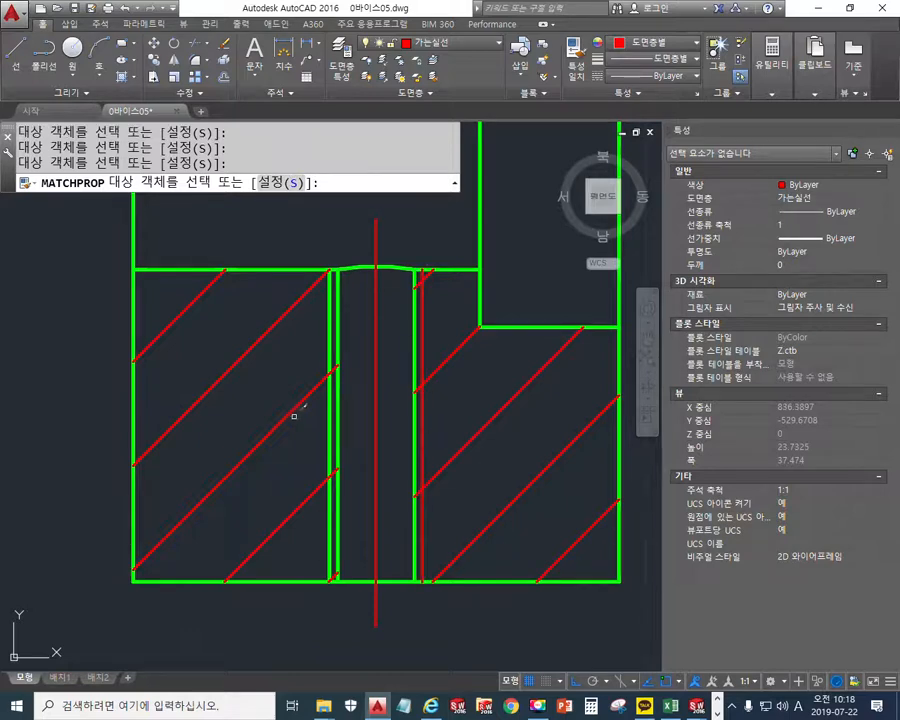
left_click(329, 427)
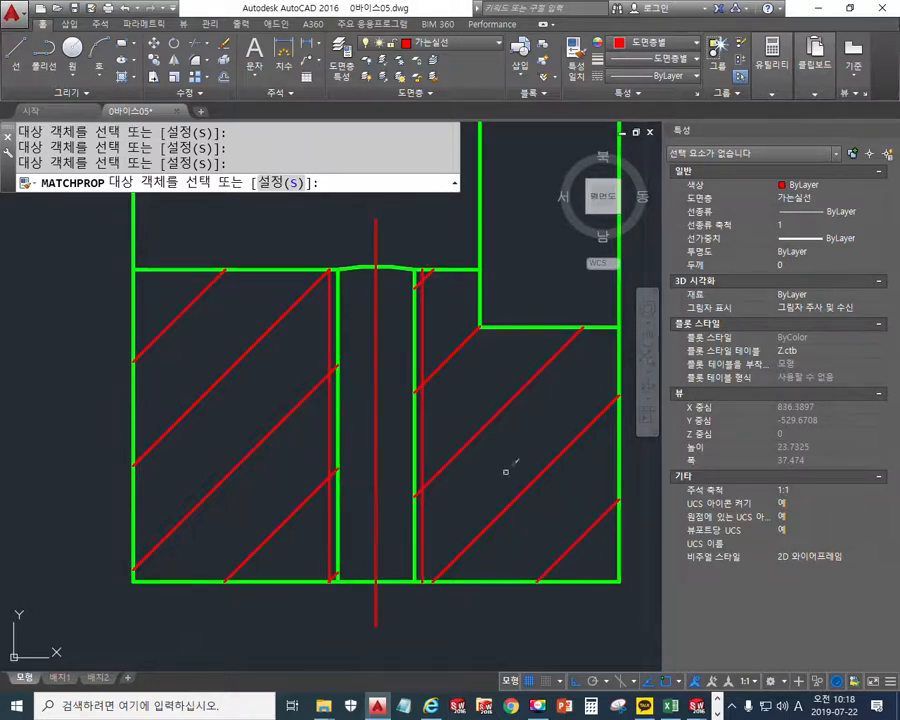
key("Return")
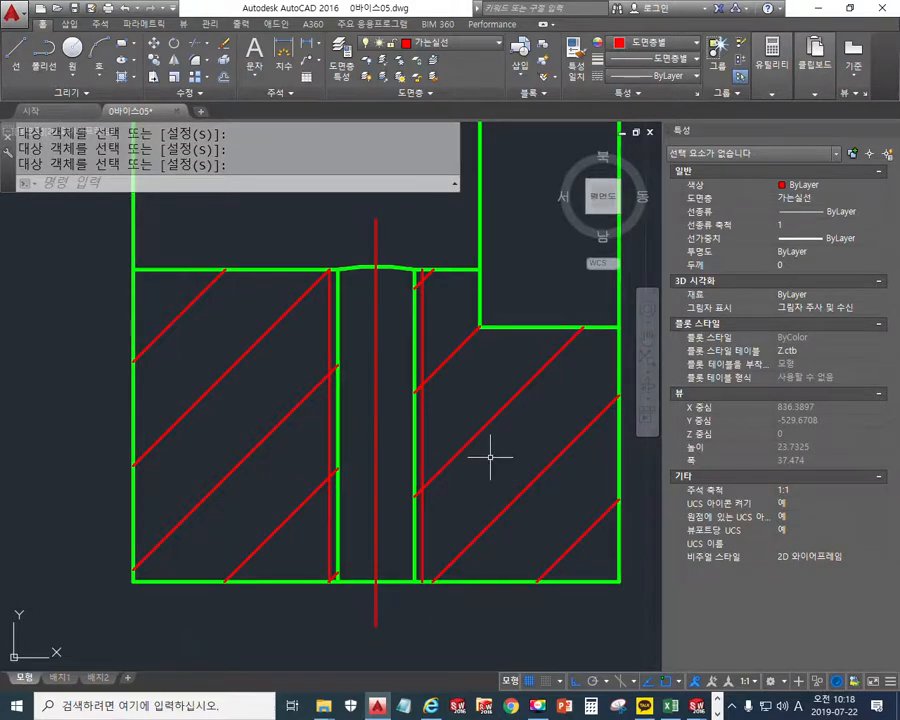
Step: Examine the wavy break line and the tapped-hole thread lines in the partially sectioned view below the front view
scroll(488, 456, "down", 4)
mouse_move(285, 360)
middle_mouse_down()
mouse_move(369, 465)
mouse_move(468, 462)
middle_mouse_up()
scroll(369, 465, "down", 3)
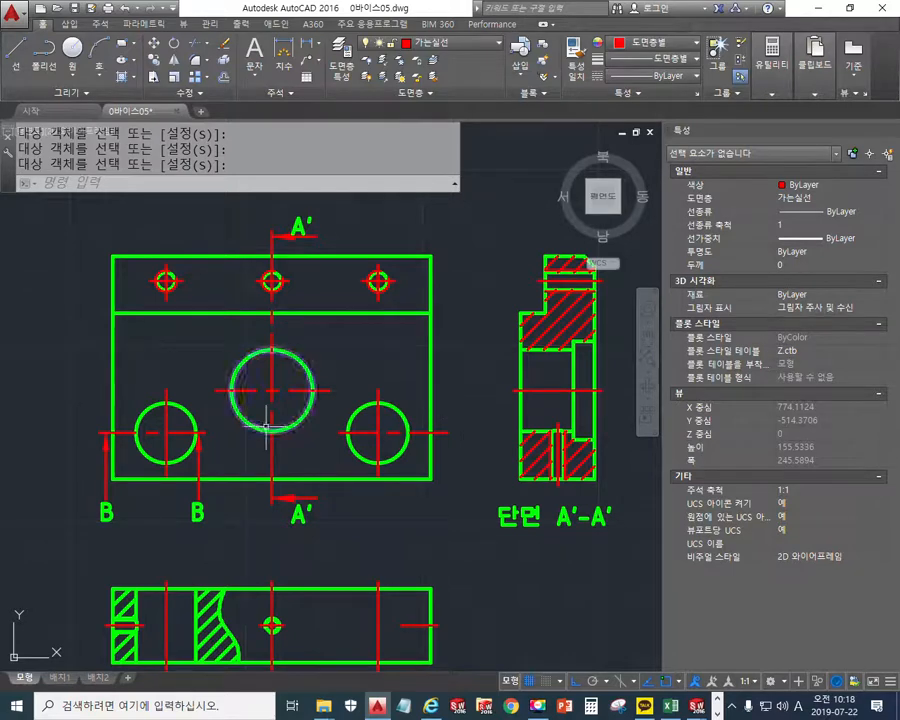
middle_click_drag(250, 512, 272, 365)
scroll(169, 466, "up", 2)
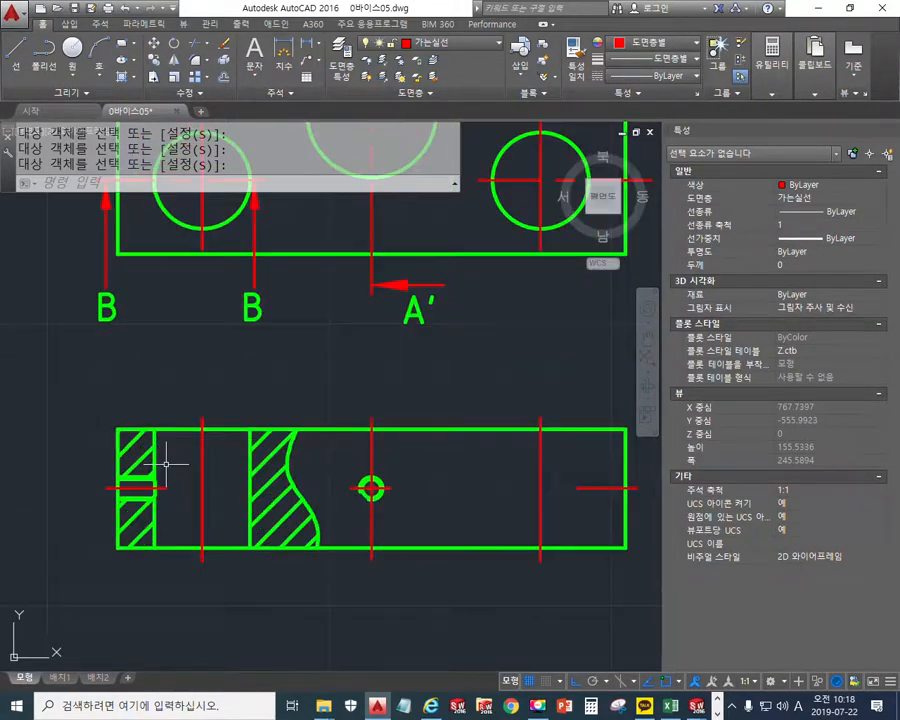
scroll(187, 464, "up", 2)
middle_click_drag(193, 462, 256, 394)
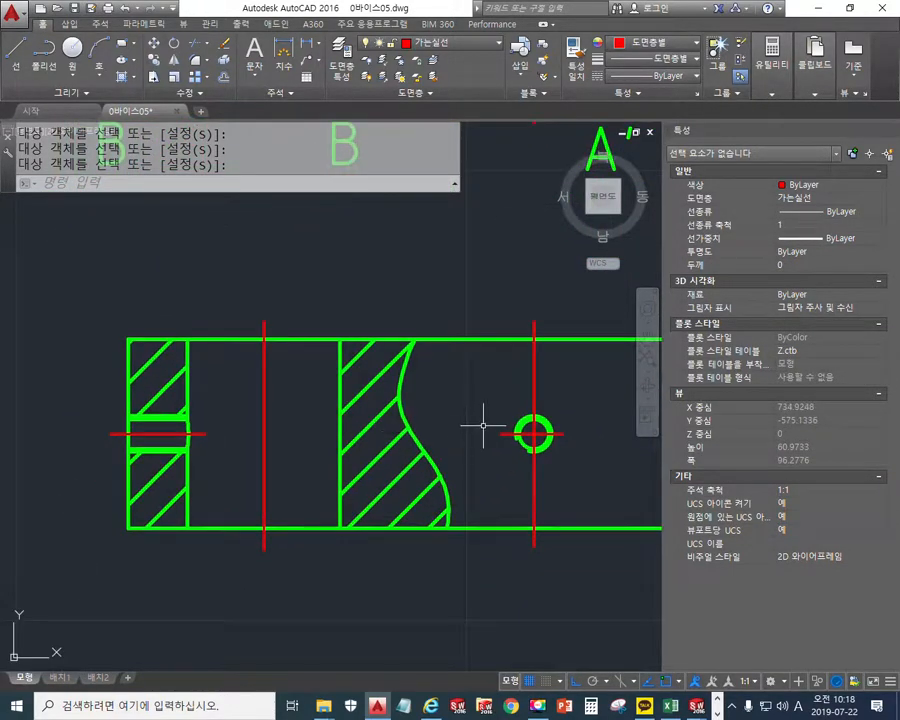
key("ctrl+alt+p")
mouse_move(421, 308)
left_mouse_down()
mouse_move(402, 362)
mouse_move(450, 483)
mouse_move(449, 546)
left_mouse_up()
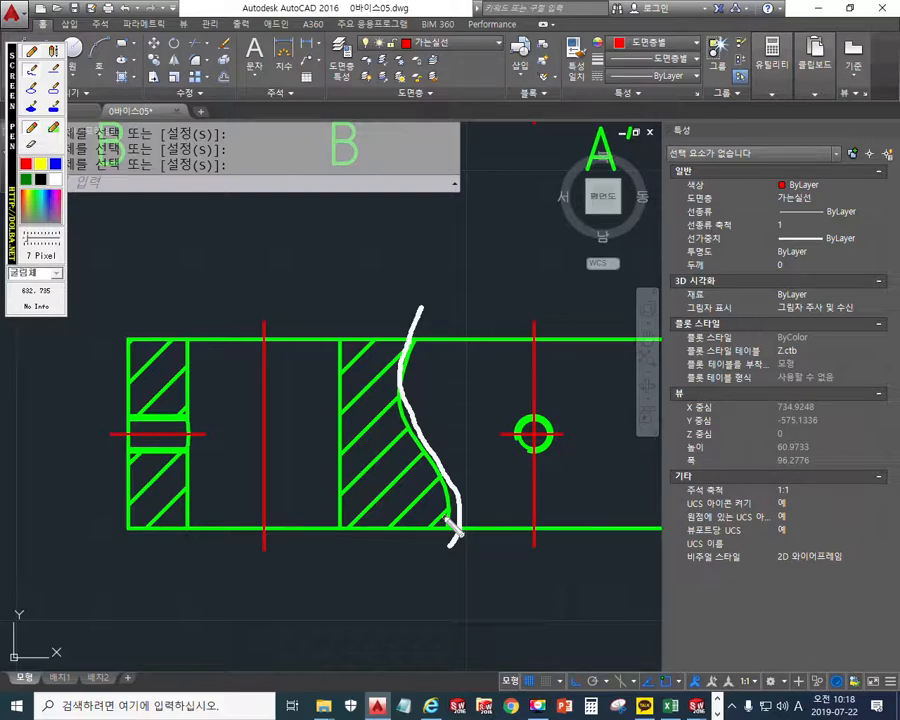
left_click_drag(110, 407, 193, 408)
left_click_drag(115, 466, 200, 470)
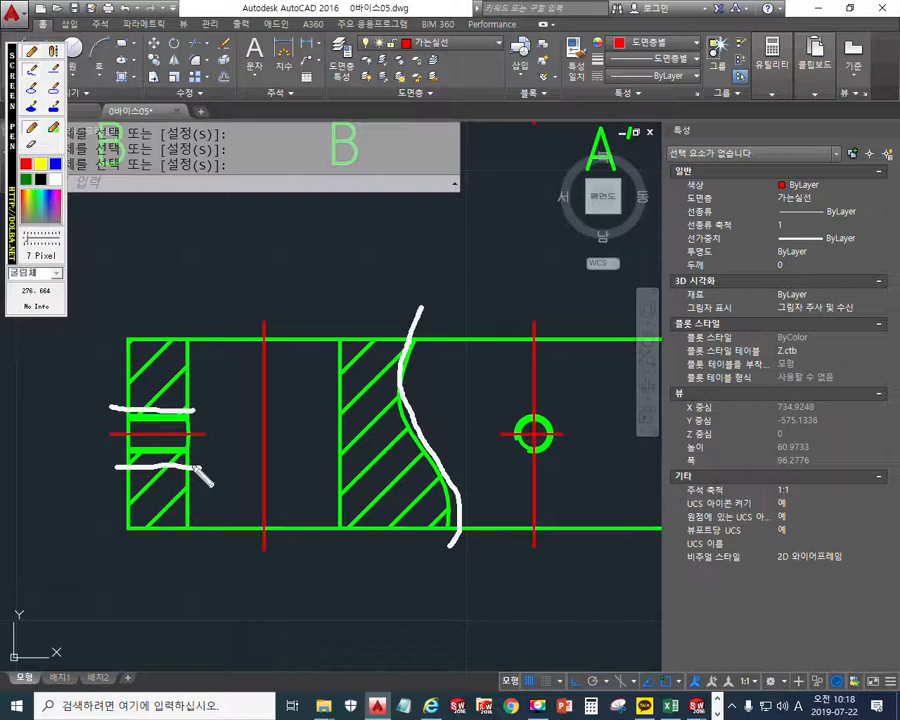
key("Escape")
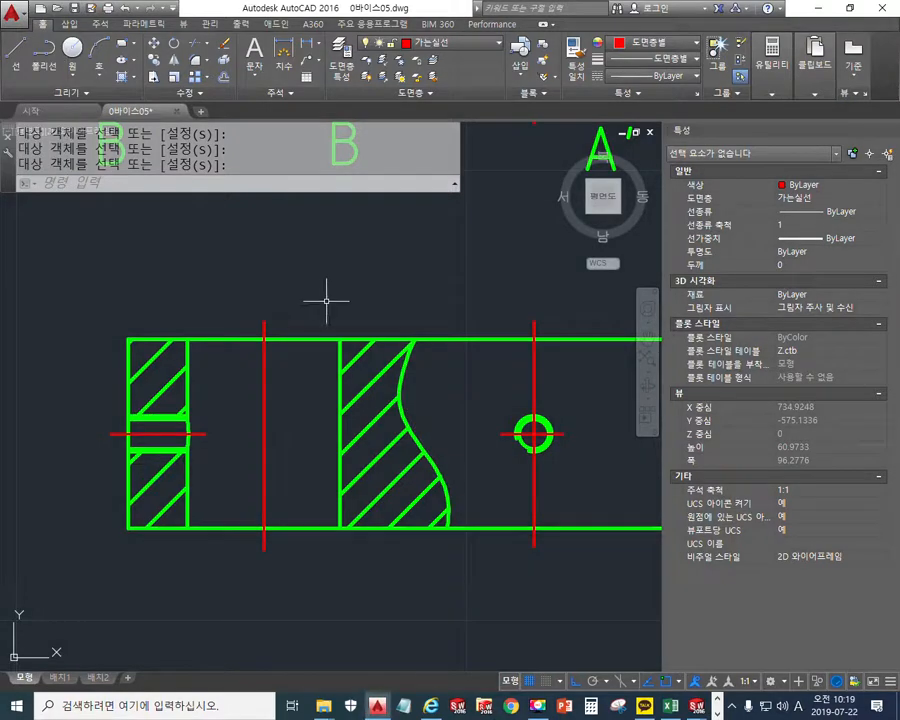
Step: Match the properties of a lower hatch in section A'-A' onto the wavy break line in the view below the front view
scroll(340, 268, "down", 2)
middle_click_drag(340, 268, 295, 418)
type("ma")
key("Return")
middle_click_drag(518, 362, 217, 378)
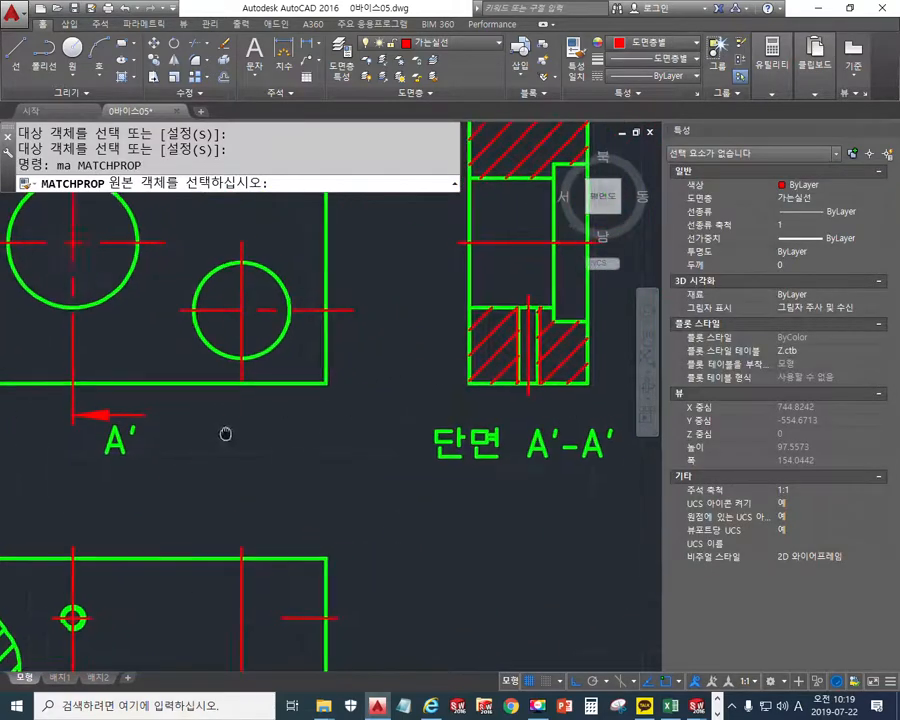
left_click(496, 353)
middle_click_drag(138, 462, 464, 346)
scroll(268, 474, "up", 2)
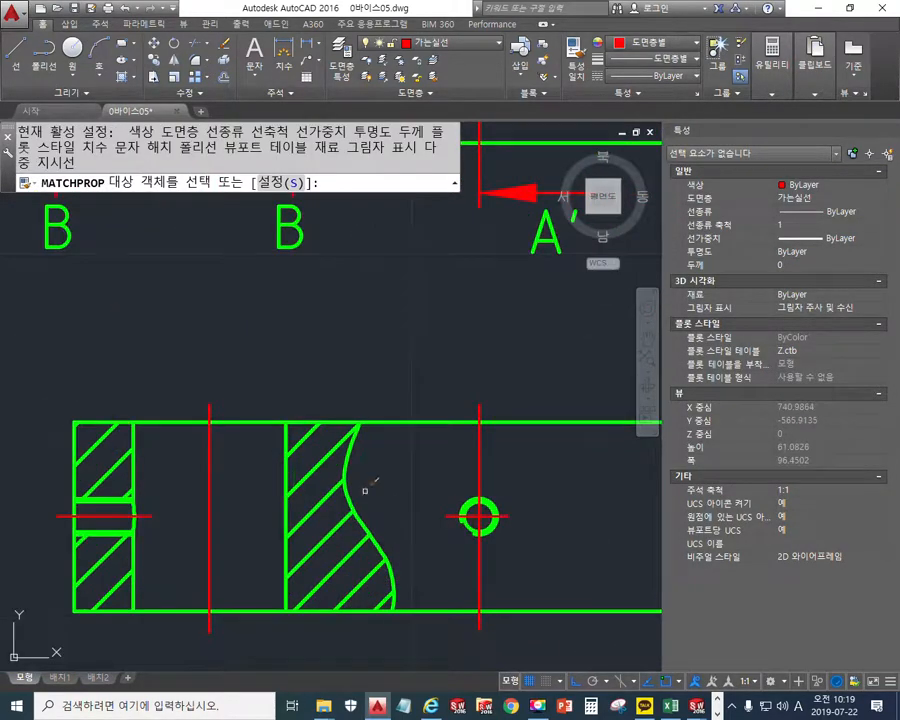
middle_click_drag(365, 490, 409, 390)
left_click(380, 297)
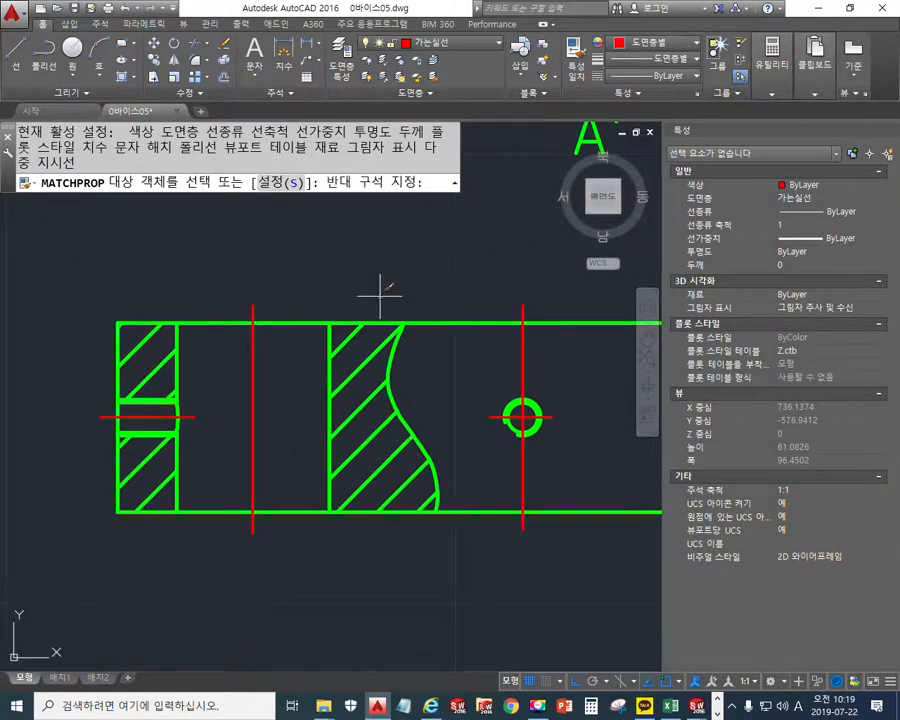
left_click(459, 603)
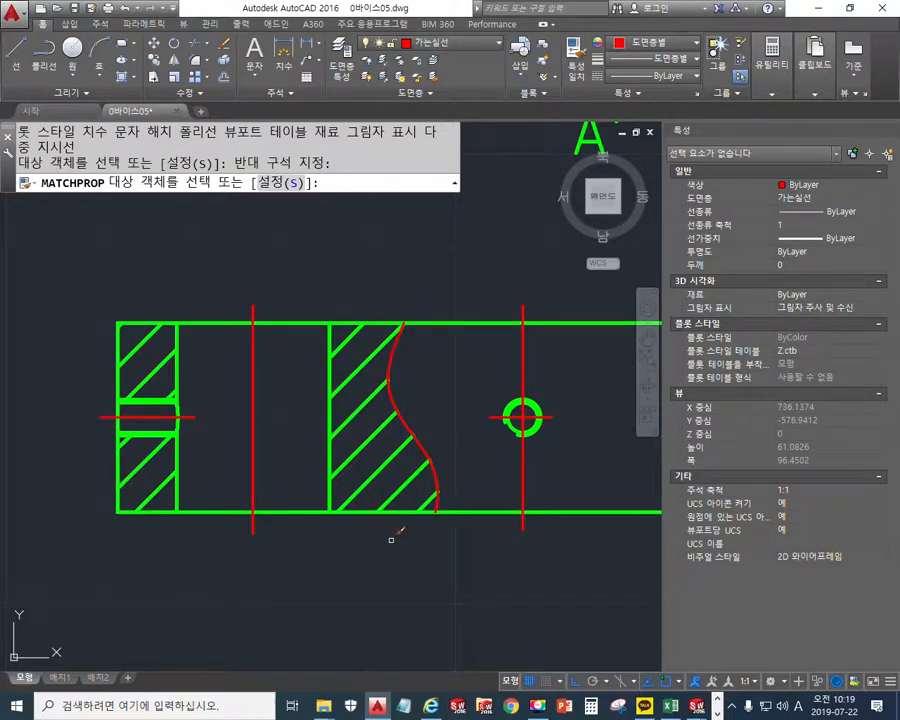
Step: Apply the matched hatch properties to the hatch beside the break line and the two hatches around the side tapped hole
left_click(367, 443)
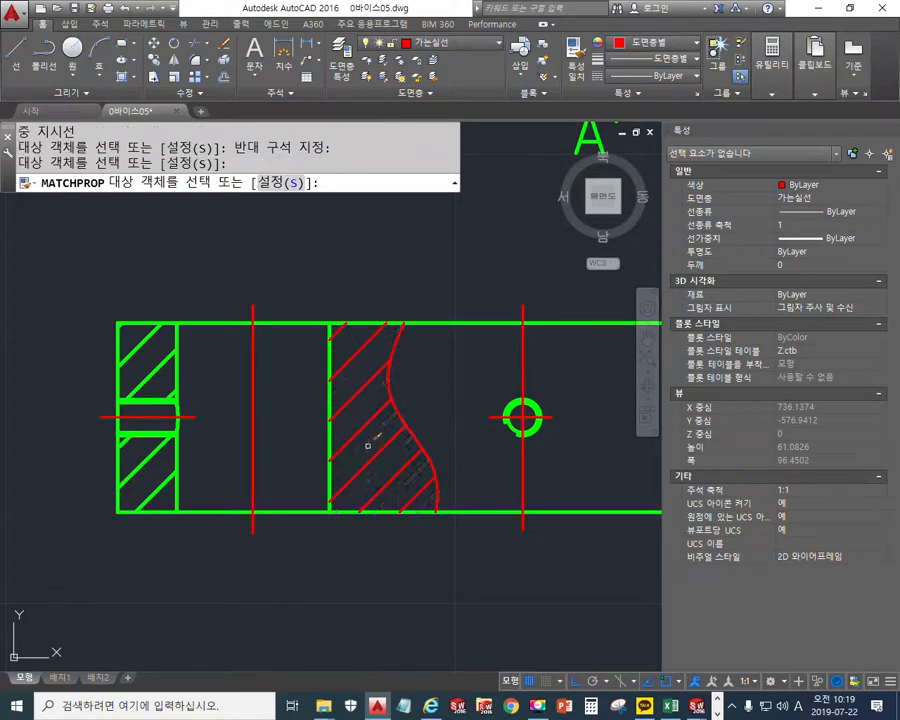
left_click(141, 460)
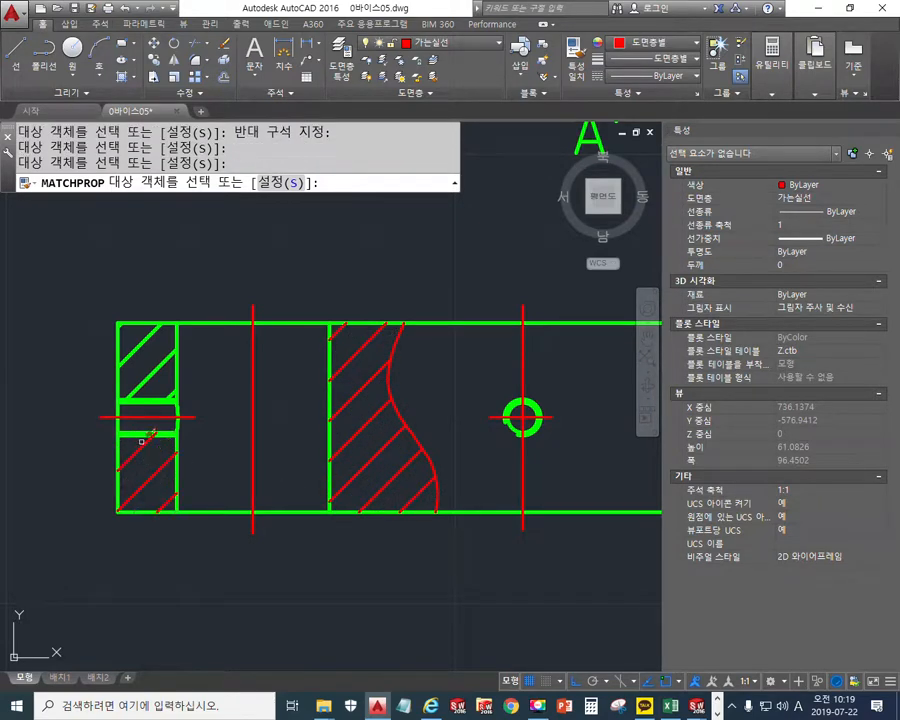
left_click(148, 379)
Step: Apply the matched properties to the two outer thread lines of the side tapped hole in the lower view
middle_click_drag(252, 378, 318, 351)
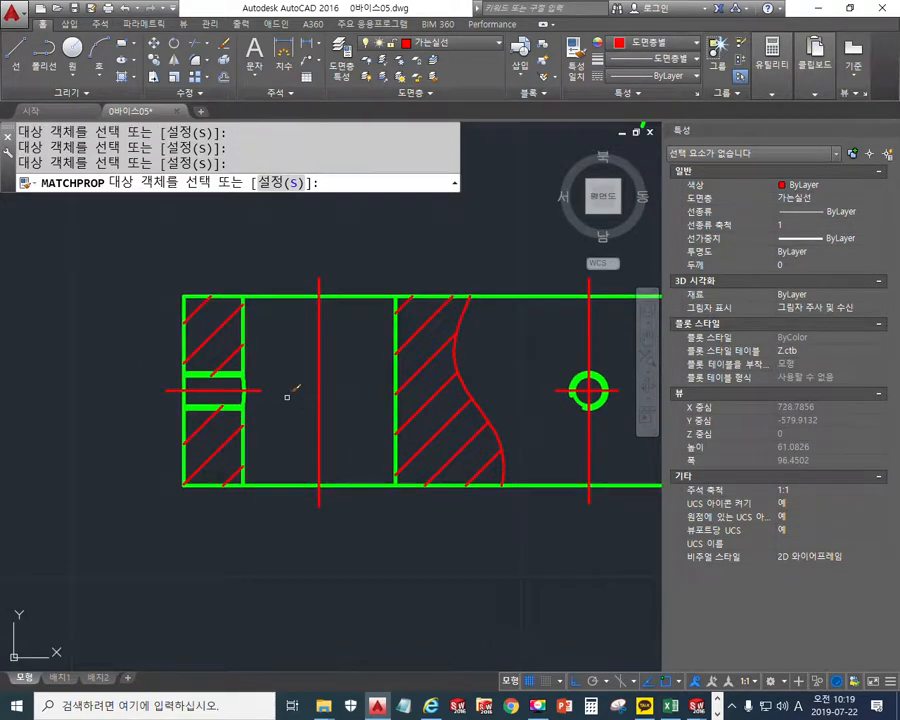
scroll(287, 397, "up", 2)
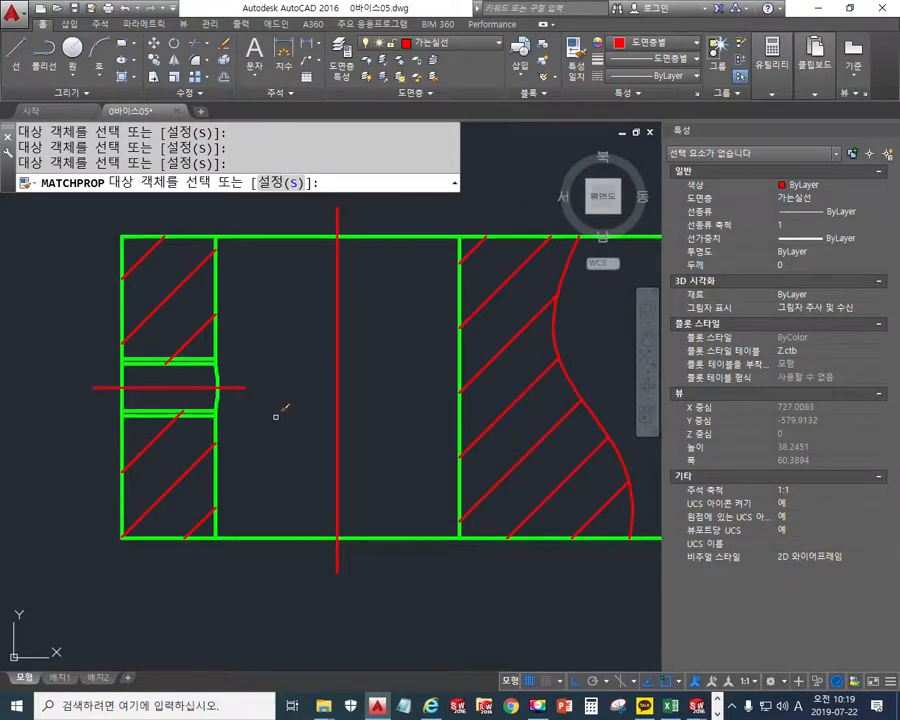
left_click(204, 417)
left_click(192, 358)
key("Return")
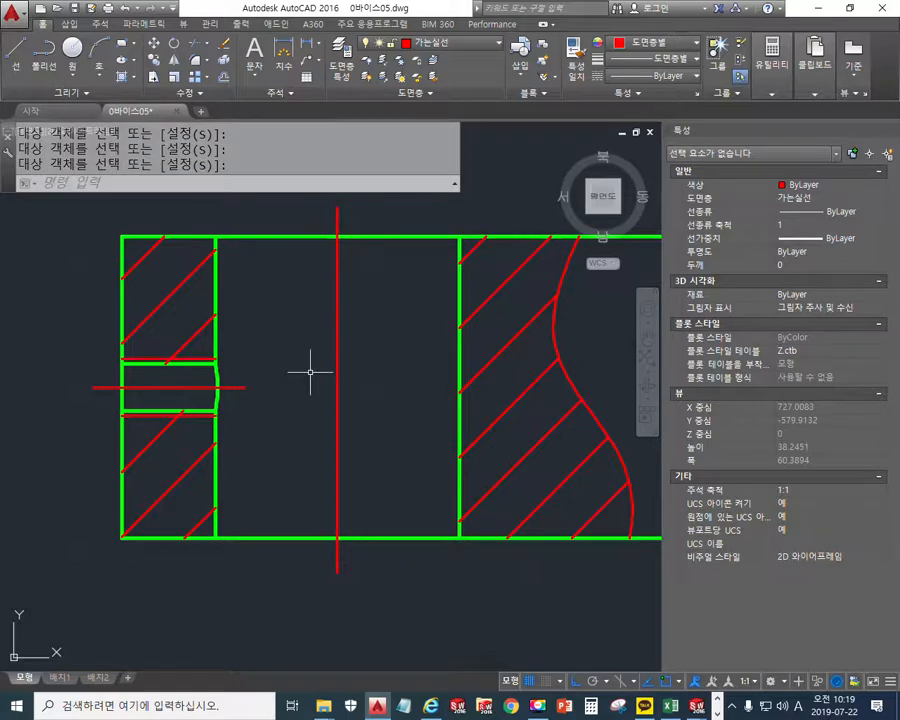
Step: Match the properties of the wavy break line onto the outer thread arc of the central tapped hole in the lower view
scroll(310, 372, "down", 4)
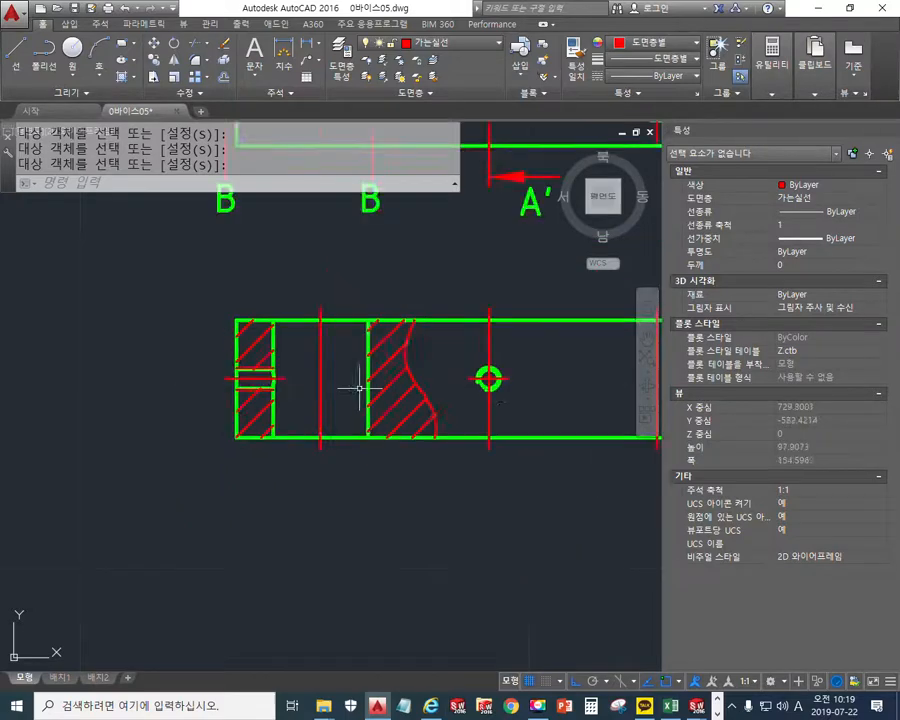
middle_click_drag(482, 390, 366, 390)
scroll(350, 364, "up", 2)
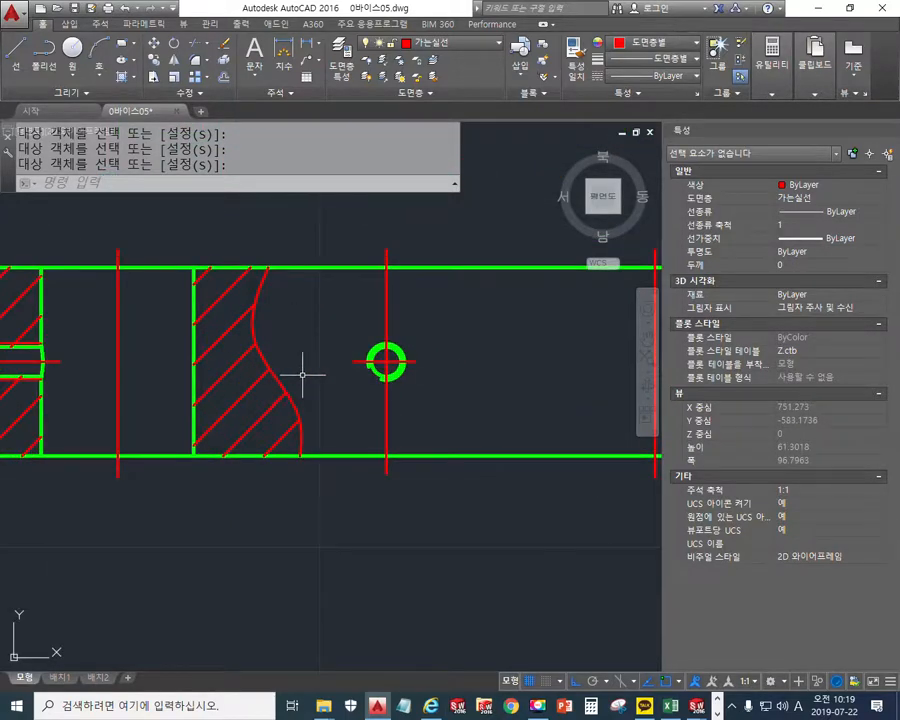
middle_click_drag(301, 372, 346, 374)
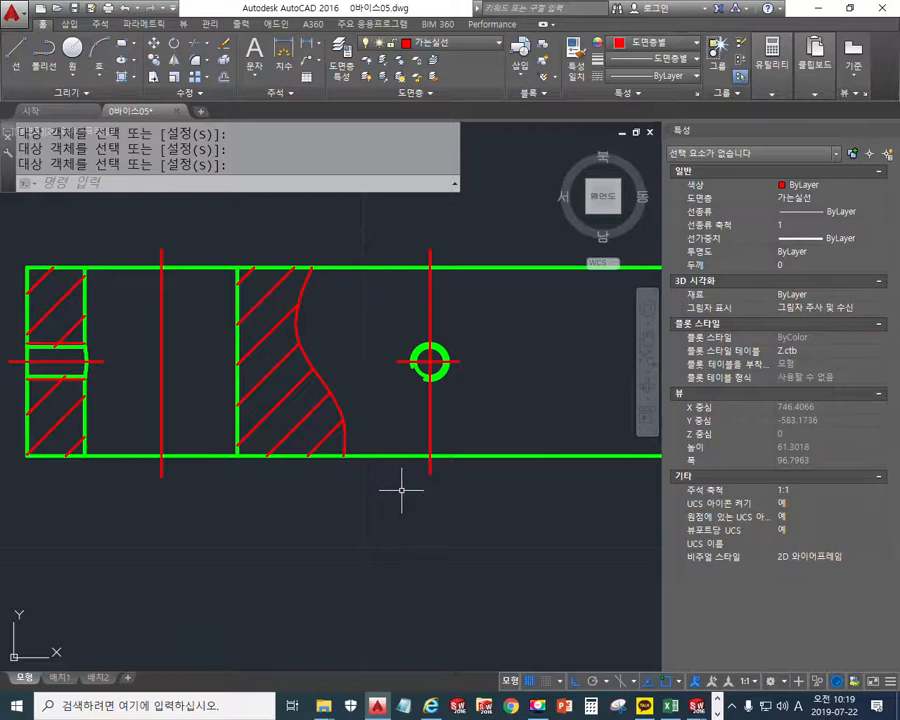
scroll(422, 496, "down", 2)
mouse_move(422, 496)
middle_mouse_down()
mouse_move(366, 510)
mouse_move(375, 505)
middle_mouse_up()
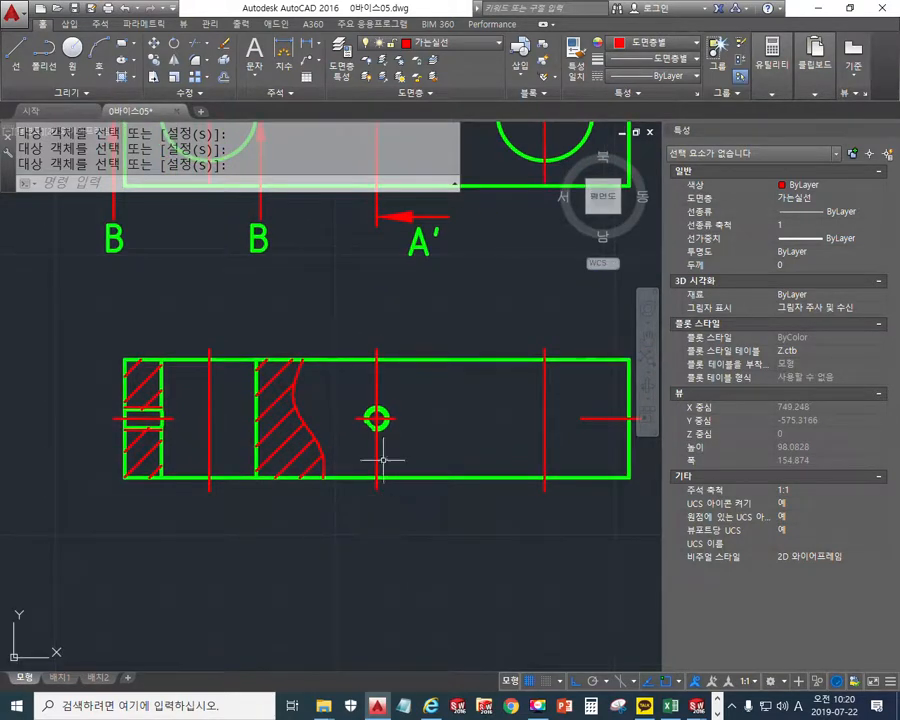
scroll(380, 455, "up", 2)
scroll(327, 442, "up", 3)
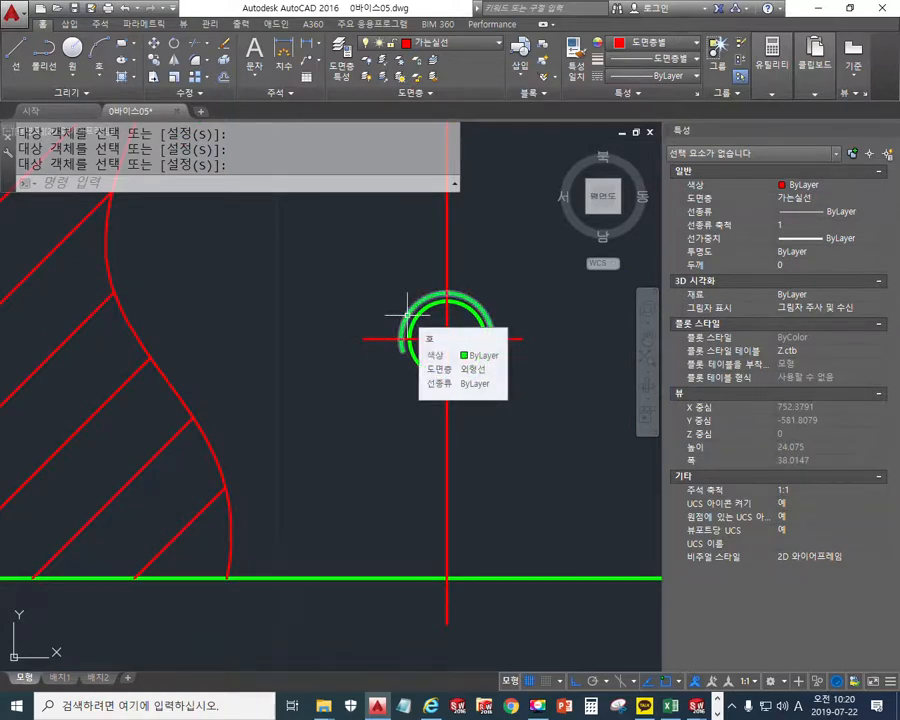
middle_click_drag(408, 313, 300, 357)
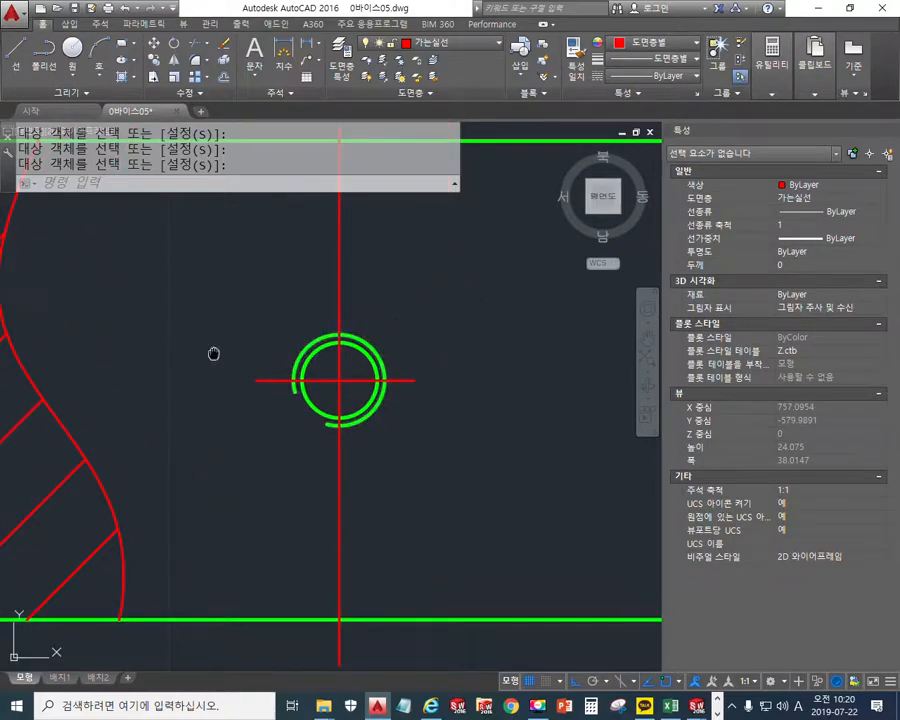
middle_click_drag(203, 356, 258, 343)
type("ma")
key("Return")
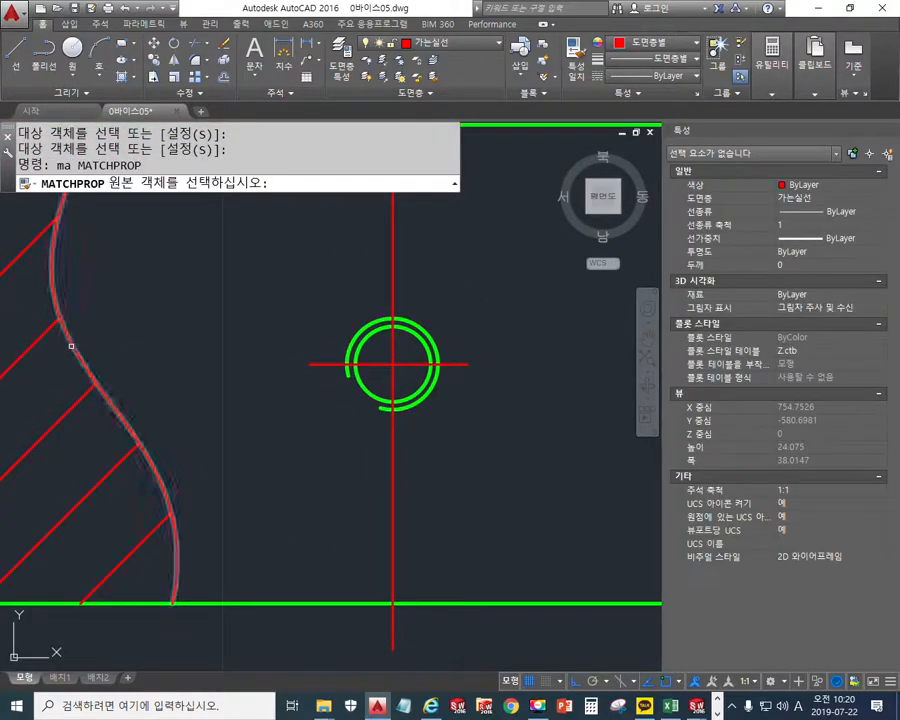
left_click(71, 346)
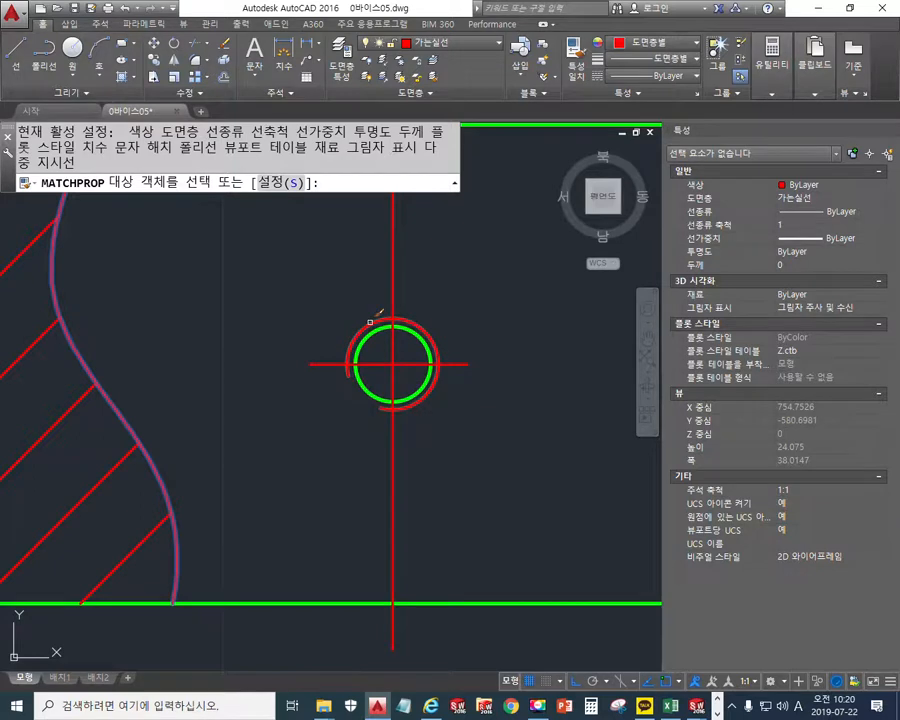
key("Return")
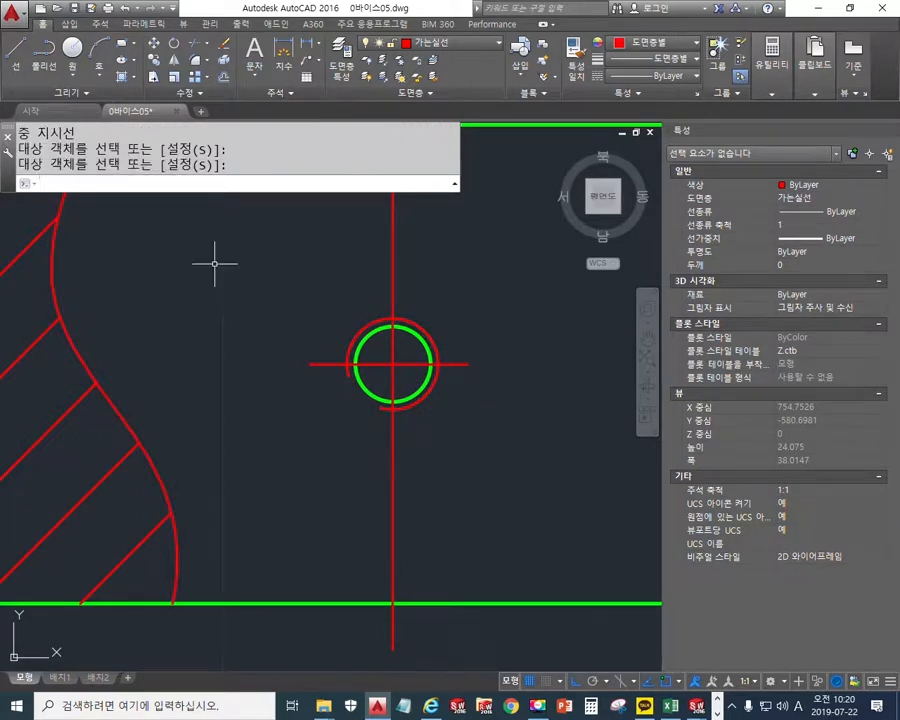
mouse_move(433, 342)
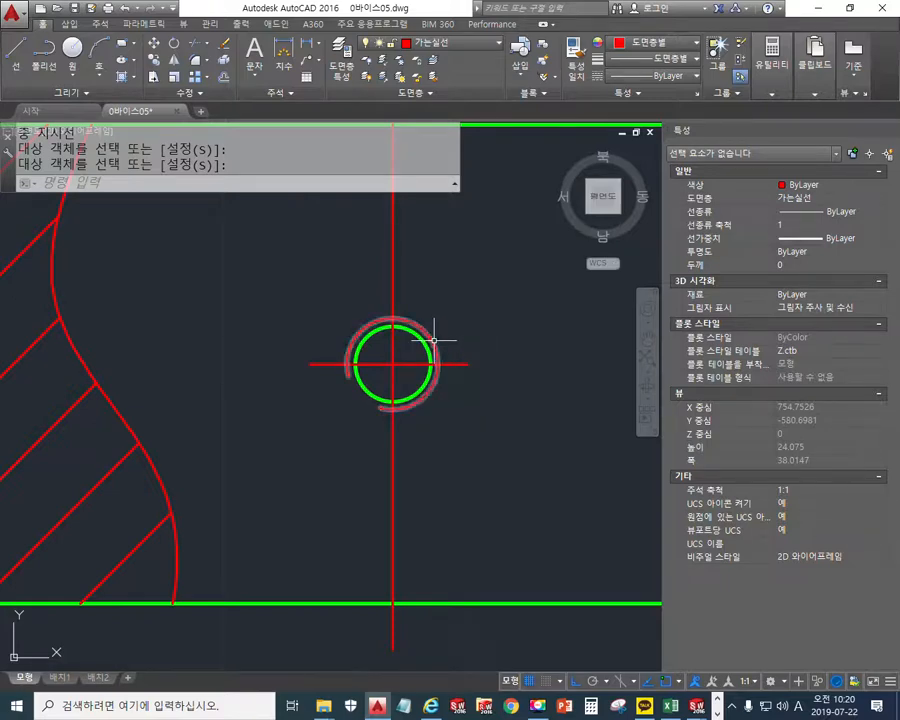
key("F12")
mouse_move(503, 187)
left_mouse_down()
mouse_move(526, 191)
mouse_move(538, 215)
mouse_move(558, 200)
mouse_move(590, 205)
mouse_move(572, 228)
mouse_move(595, 236)
left_mouse_up()
mouse_move(520, 280)
left_mouse_down()
mouse_move(513, 343)
mouse_move(562, 300)
left_mouse_up()
left_click(588, 283)
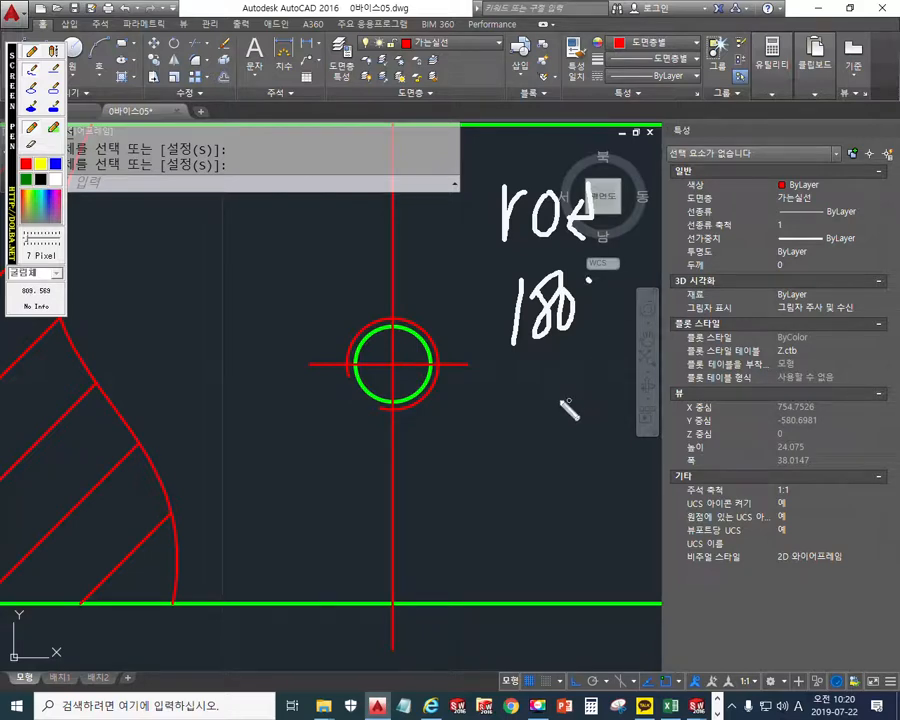
key("Escape")
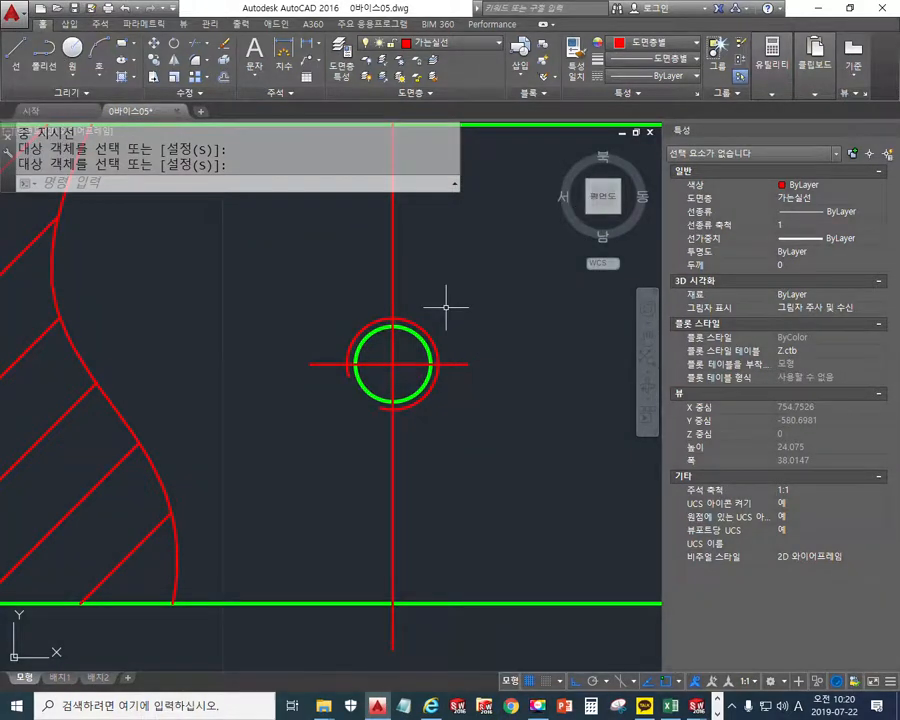
Step: Rotate the outer thread arc of the central tapped hole in the lower view by 180 degrees about the hole's centre
type("r")
key("Return")
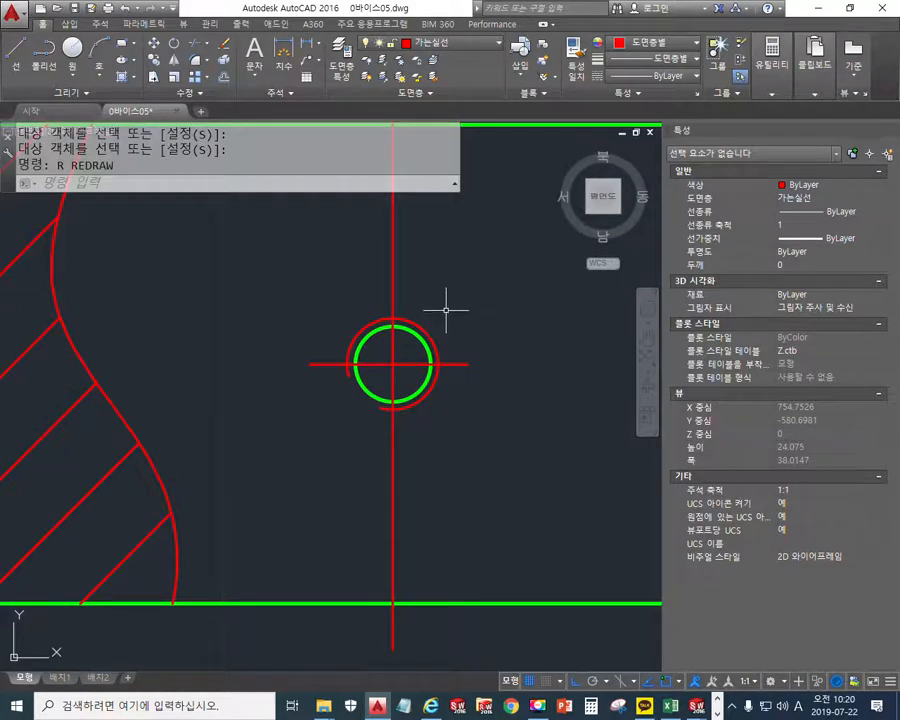
type("ro")
key("Return")
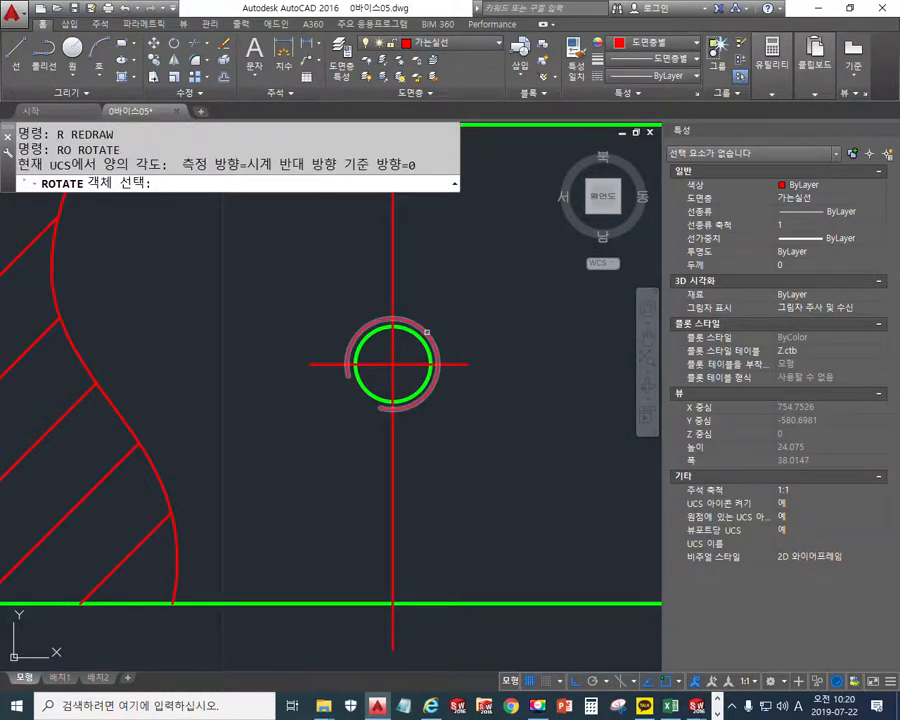
left_click(427, 331)
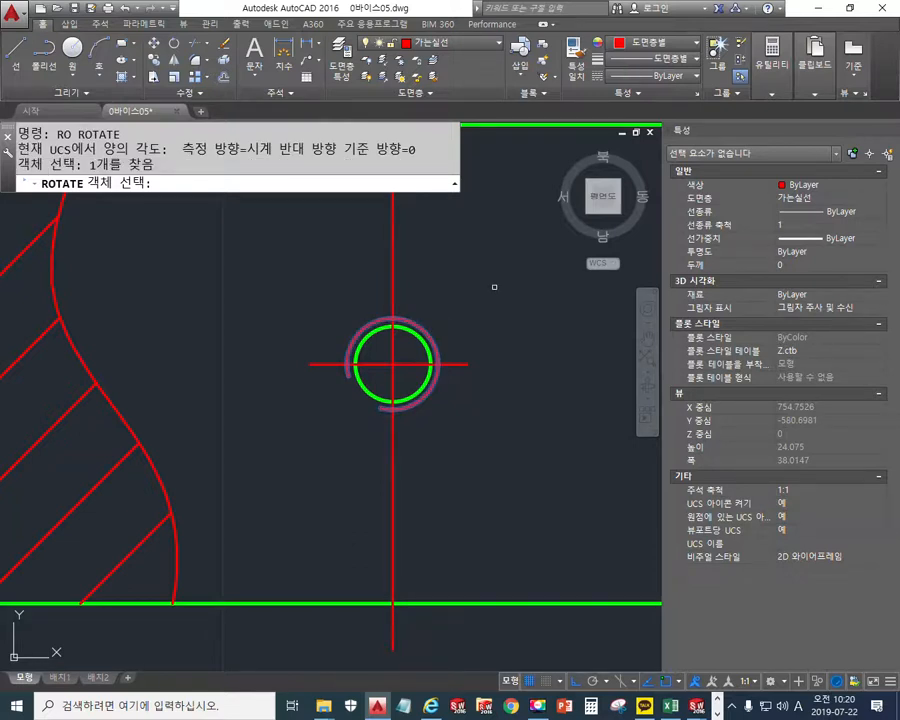
key("Return")
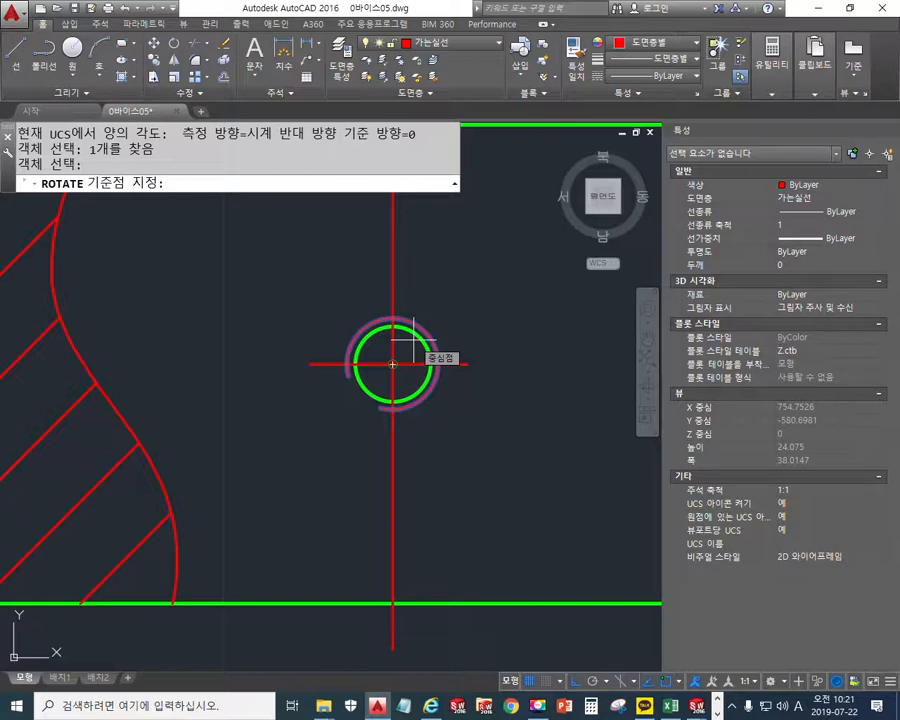
left_click(392, 364)
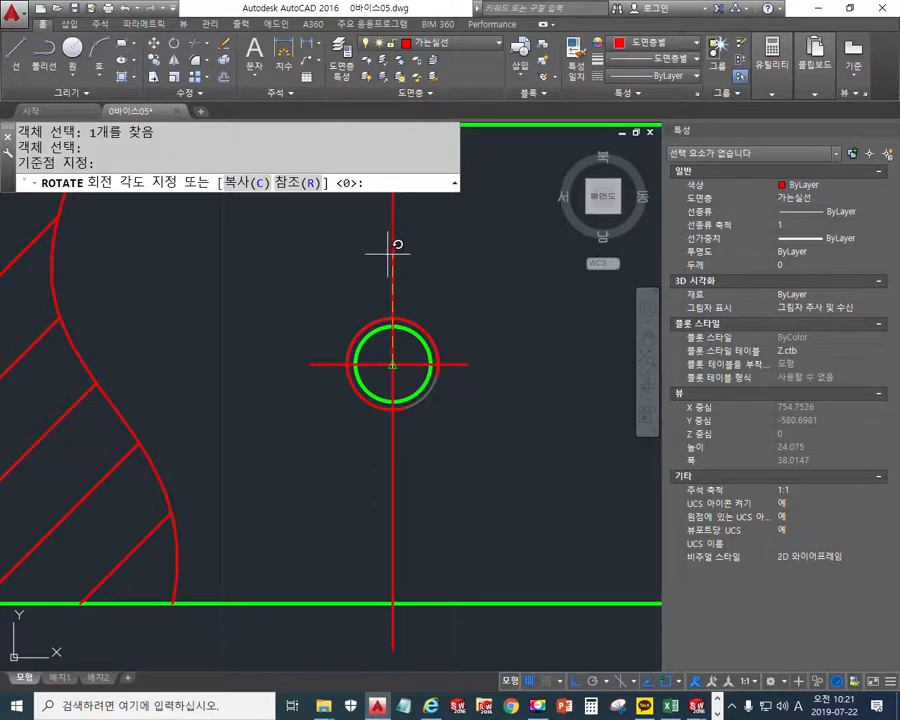
type("180")
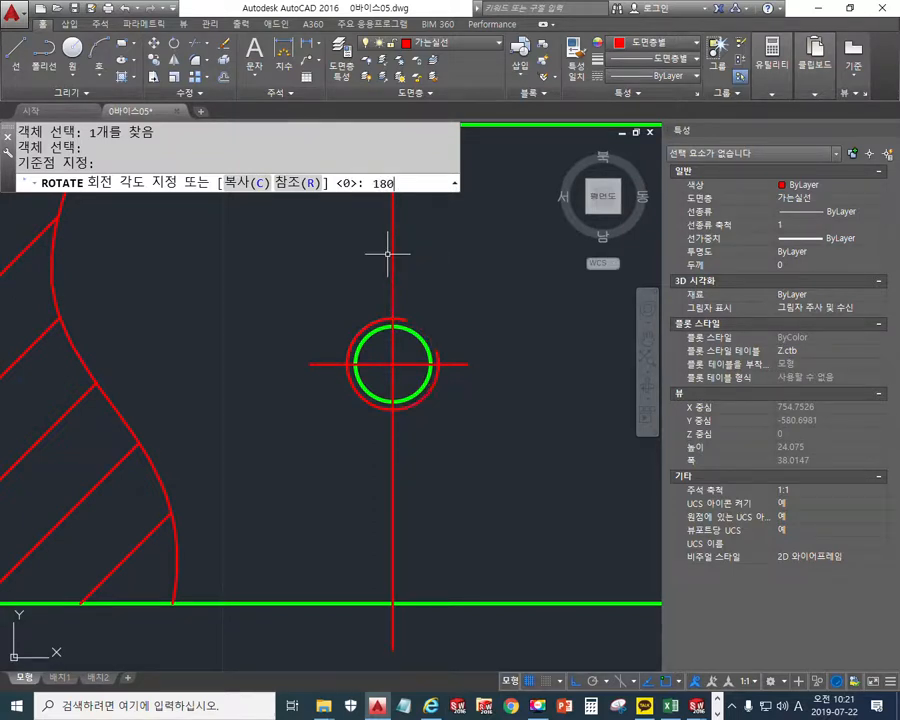
key("Return")
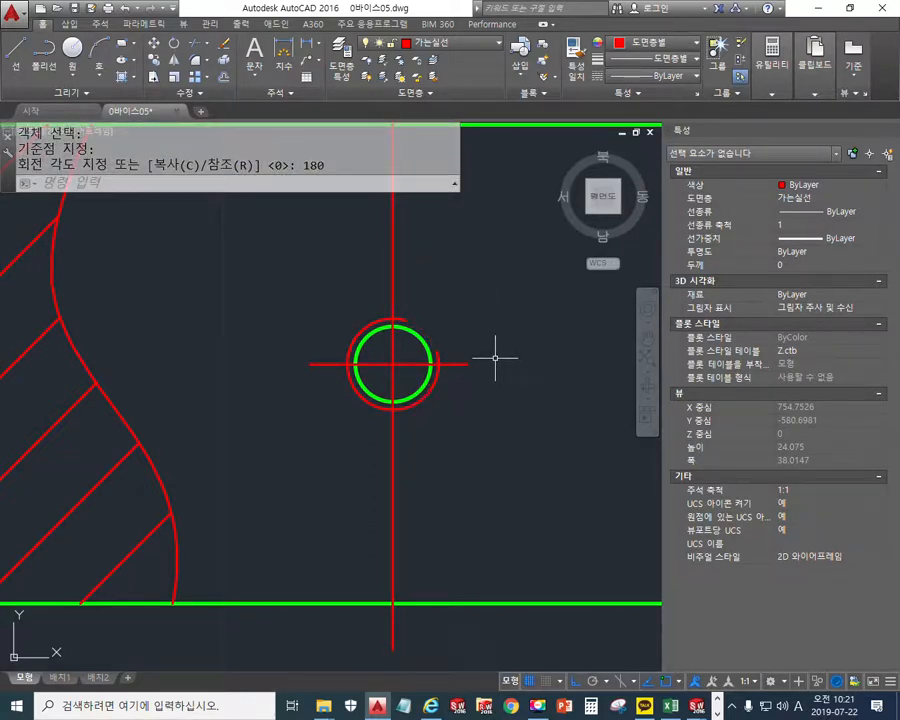
Step: Close the properties palette to enlarge the drawing area
middle_click_drag(498, 343, 490, 386)
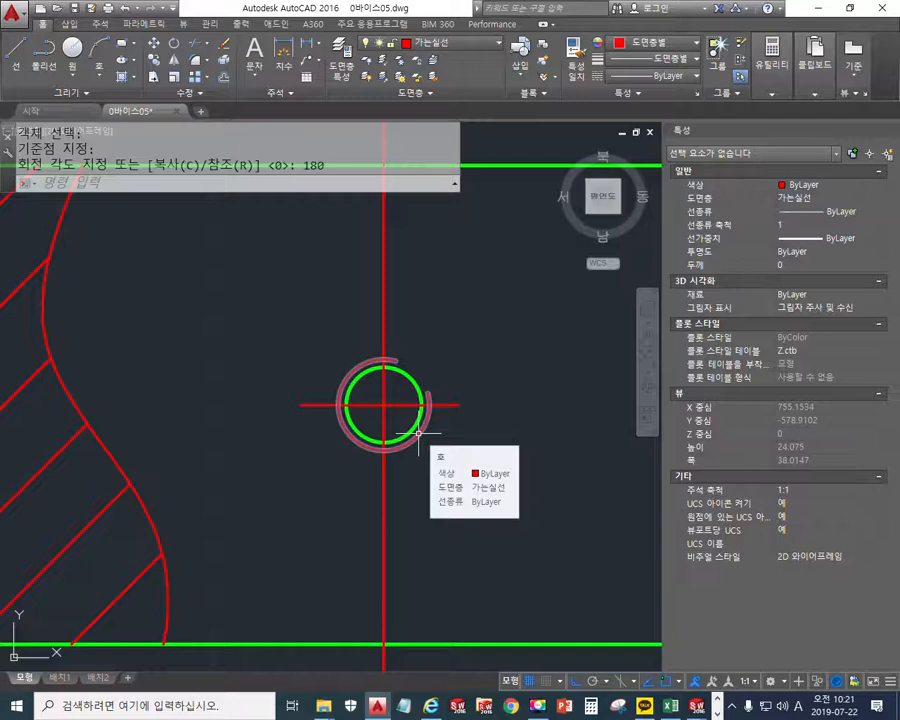
scroll(418, 432, "down", 5)
mouse_move(418, 432)
middle_mouse_down()
mouse_move(466, 492)
mouse_move(472, 444)
middle_mouse_up()
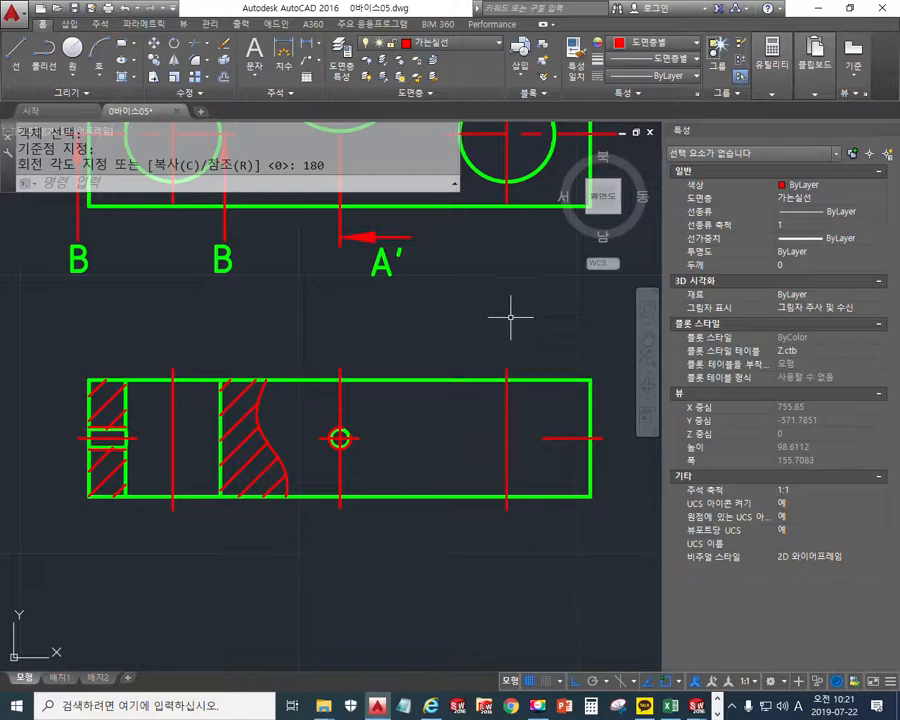
middle_click_drag(510, 317, 466, 430)
scroll(487, 381, "down", 2)
middle_click_drag(524, 320, 436, 426)
mouse_move(543, 348)
middle_mouse_down()
mouse_move(516, 374)
mouse_move(520, 366)
middle_mouse_up()
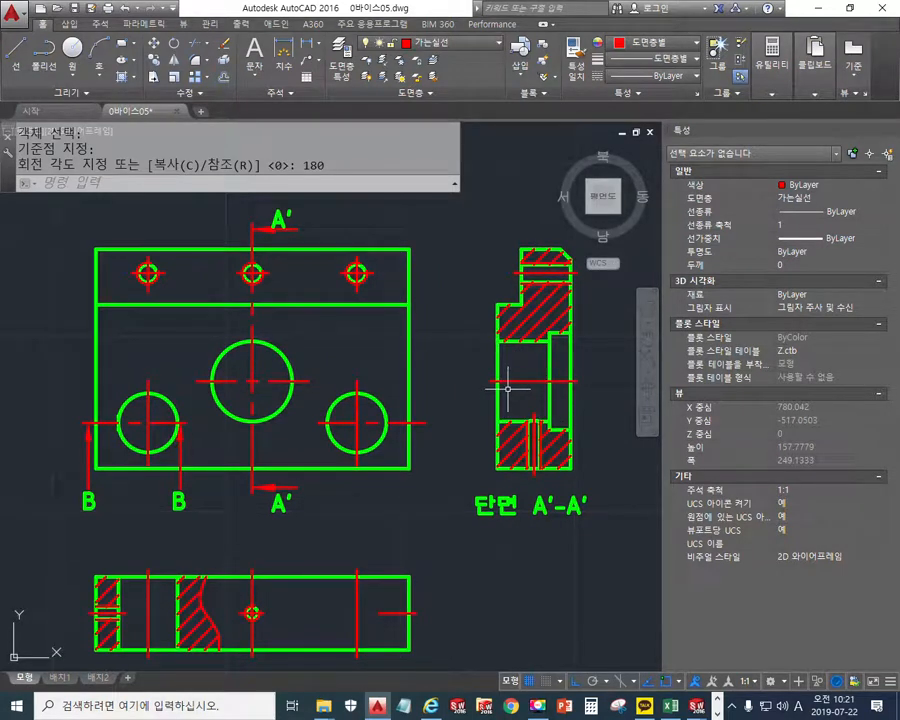
key("ctrl+1")
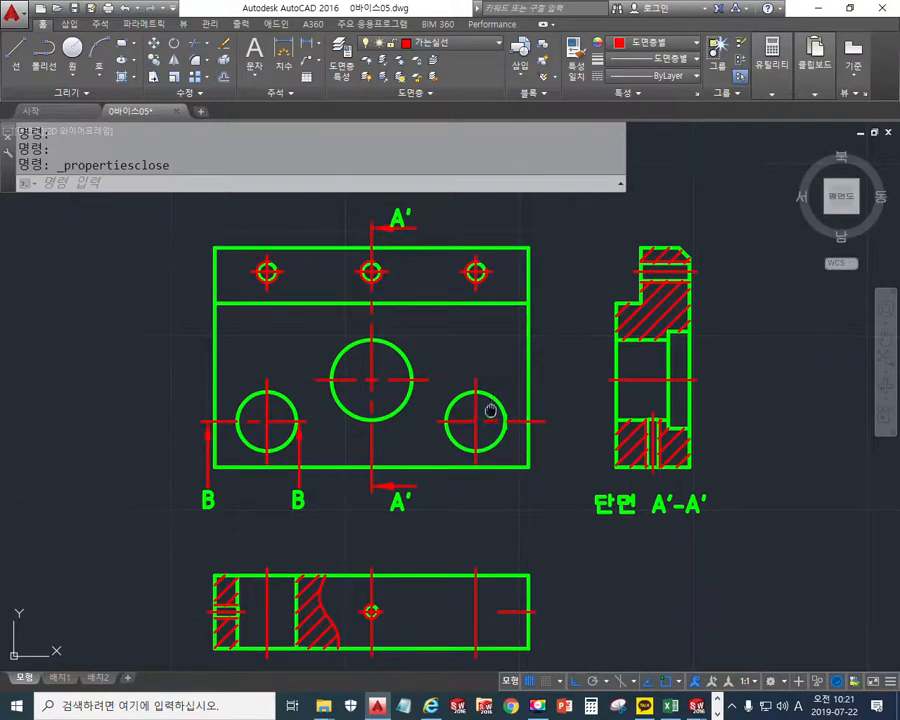
scroll(228, 358, "up", 4)
scroll(228, 358, "up", 2)
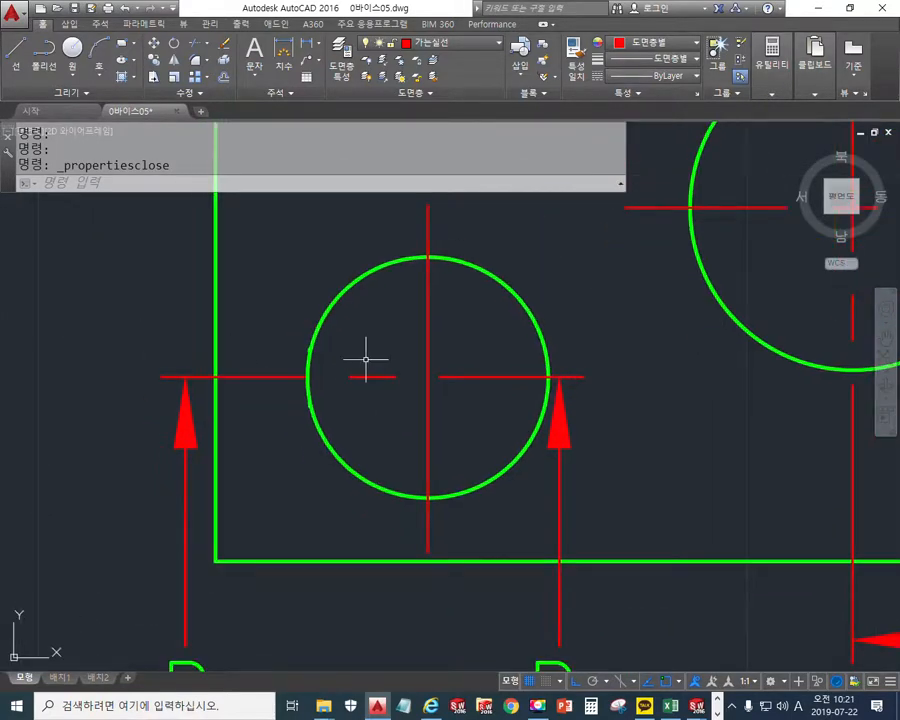
type("e")
key("Return")
left_click(282, 323)
left_click(338, 407)
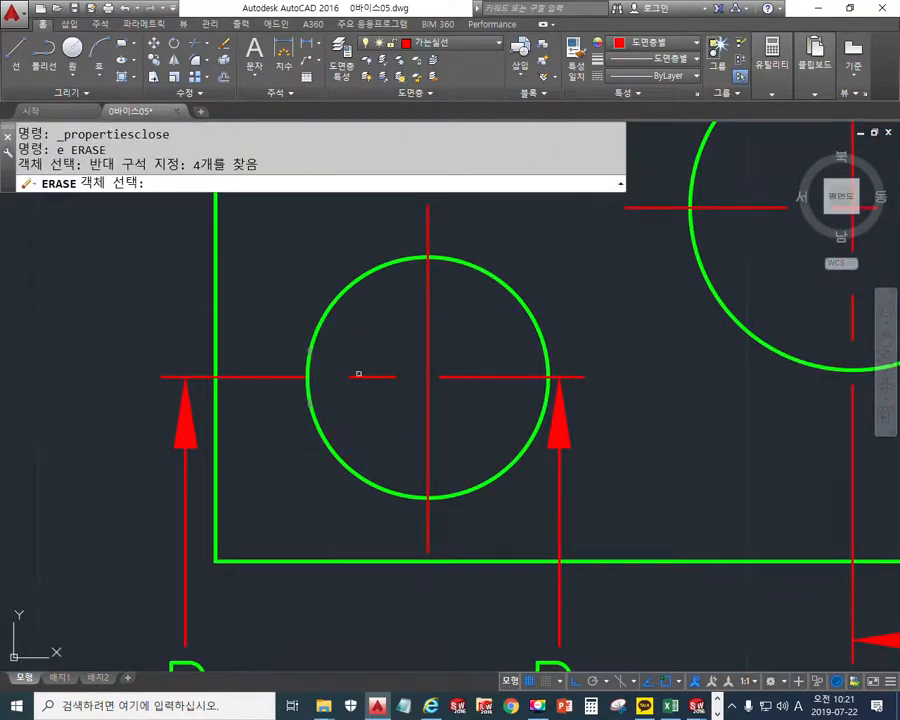
left_click_drag(307, 328, 305, 422)
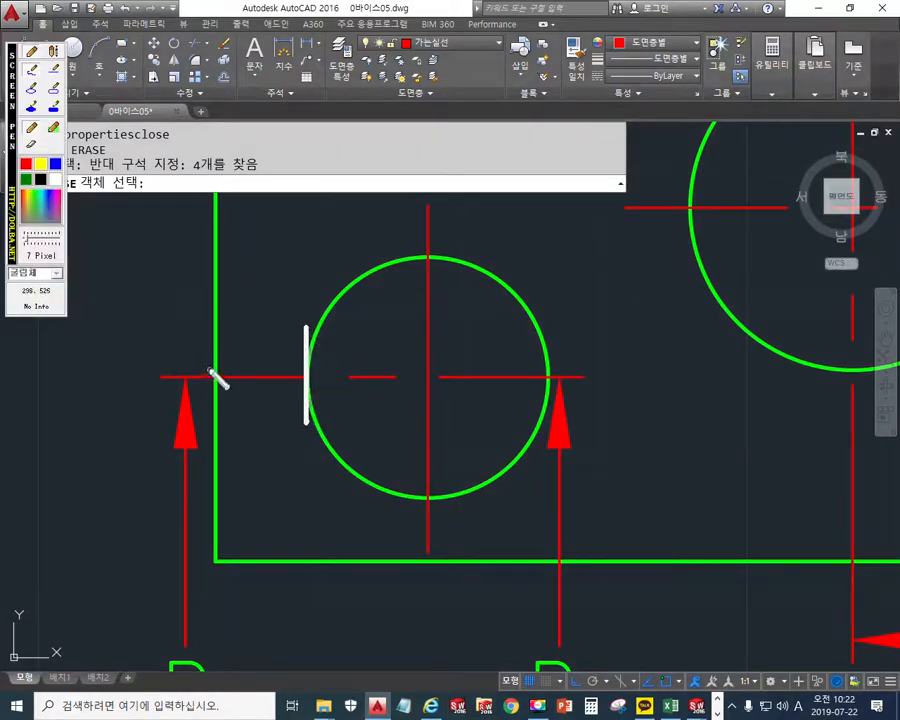
left_click_drag(192, 351, 236, 349)
left_click_drag(196, 401, 295, 399)
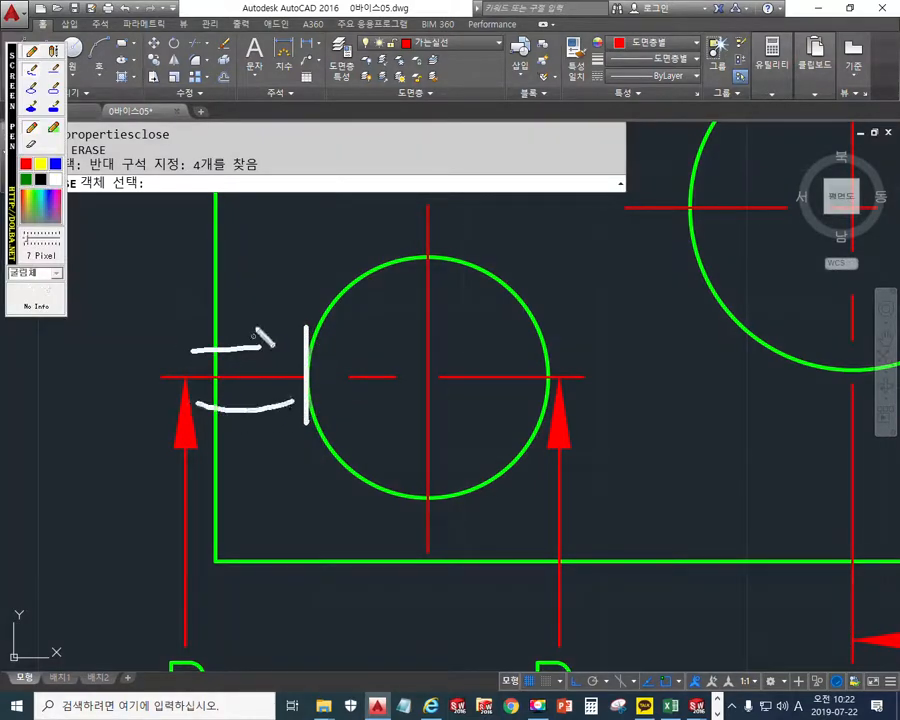
mouse_move(264, 338)
left_mouse_down()
mouse_move(275, 380)
mouse_move(258, 443)
left_mouse_up()
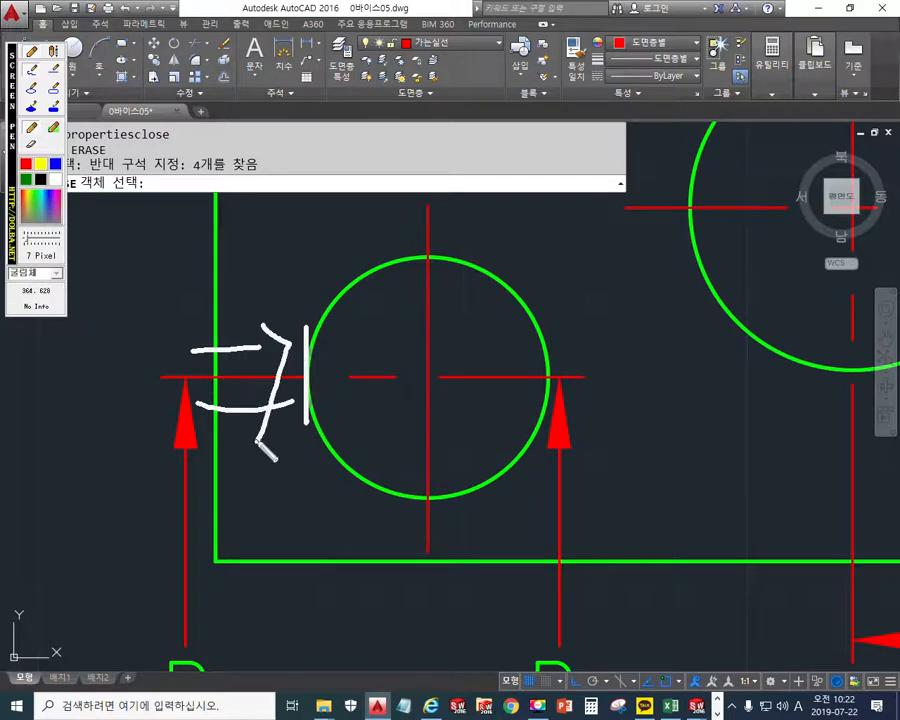
key("Escape")
key("F2")
left_click_drag(312, 313, 308, 432)
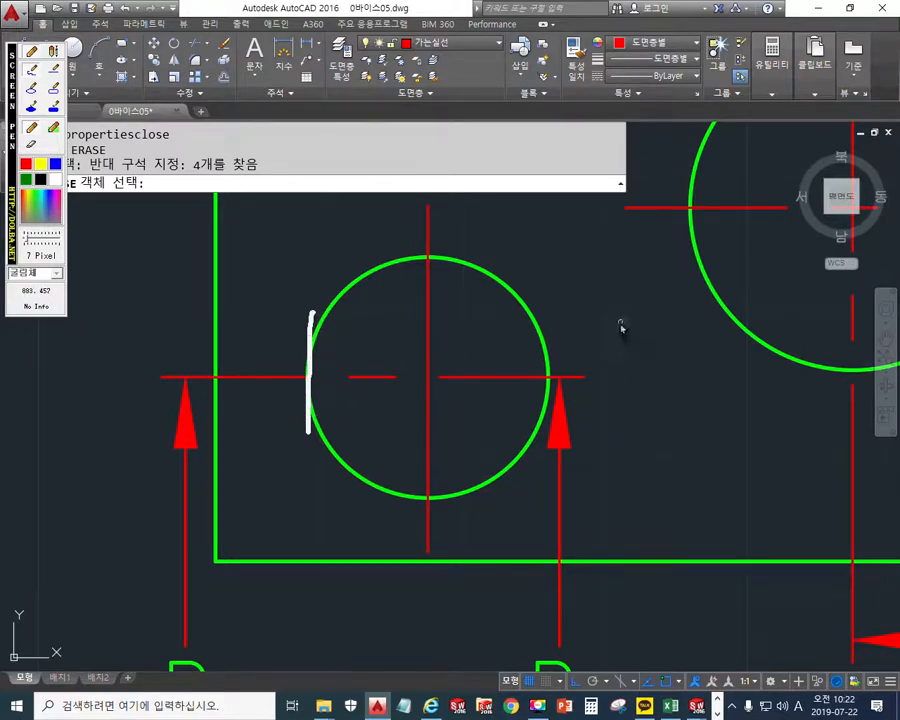
key("Escape")
scroll(627, 331, "down", 4)
middle_click_drag(852, 354, 406, 373)
scroll(464, 364, "up", 5)
key("Escape")
Step: Erase the short stray vertical lines at the outer side of the lower-right hole in the front view
key("F9")
left_click_drag(502, 320, 511, 432)
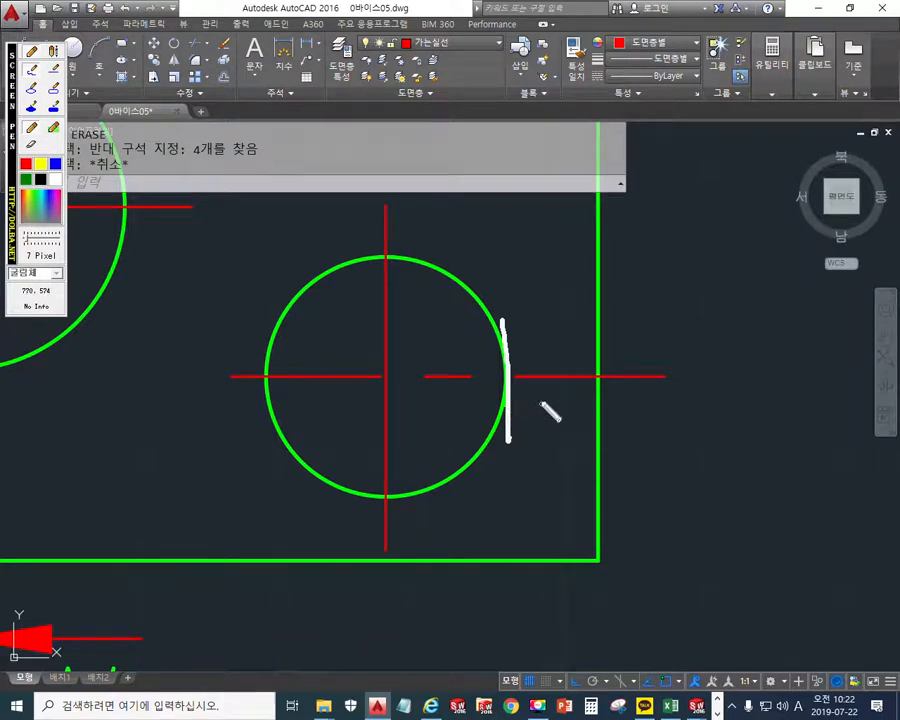
key("Escape")
left_click(468, 325)
left_click(632, 472)
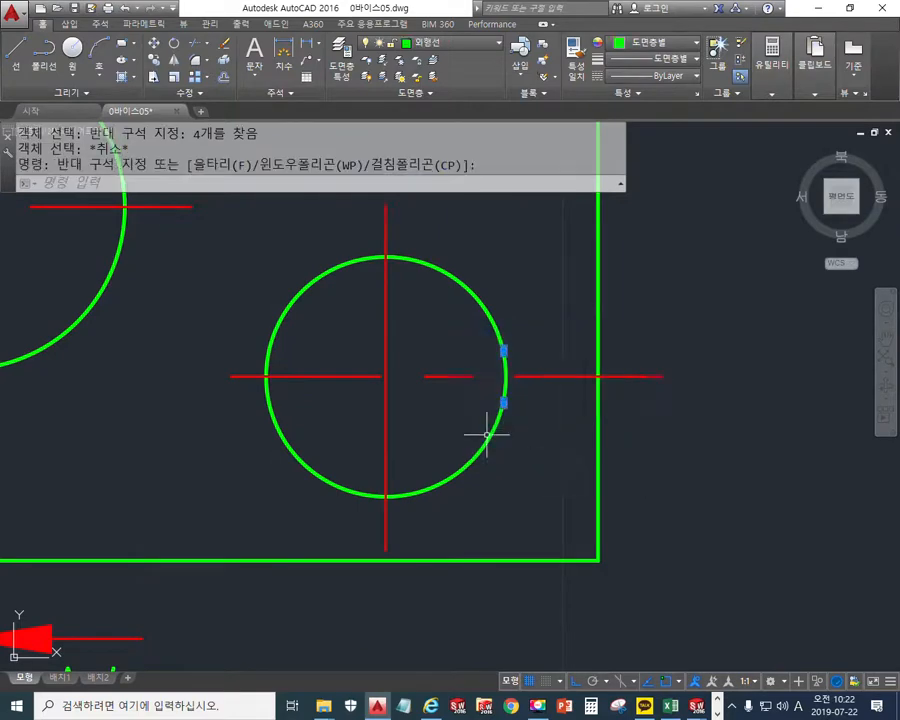
key("Delete")
Step: Erase the short stray vertical lines at the outer side of the lower-left hole in the front view
scroll(395, 413, "down", 5)
middle_click_drag(133, 394, 576, 397)
scroll(450, 405, "up", 5)
left_click(442, 315)
left_click(540, 466)
middle_click_drag(553, 460, 462, 450)
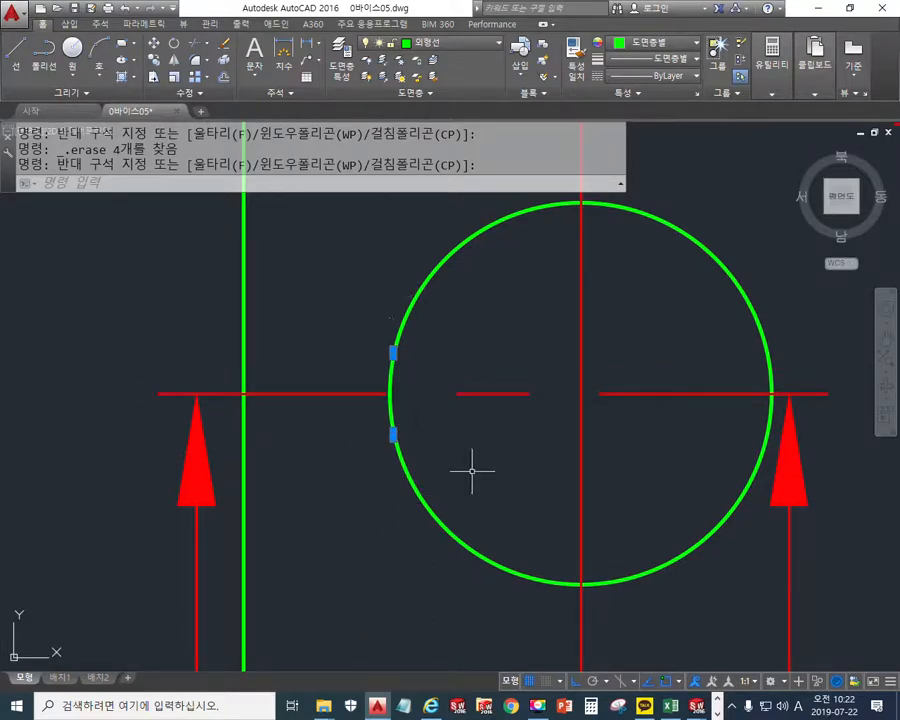
key("Delete")
Step: Inspect the shallow arc closing the upper end of the lower tapped hole in section A'-A'
middle_click_drag(520, 418, 470, 426)
scroll(470, 426, "down", 5)
middle_click_drag(627, 461, 444, 506)
scroll(503, 437, "down", 3)
mouse_move(547, 442)
middle_mouse_down()
mouse_move(441, 438)
mouse_move(446, 387)
middle_mouse_up()
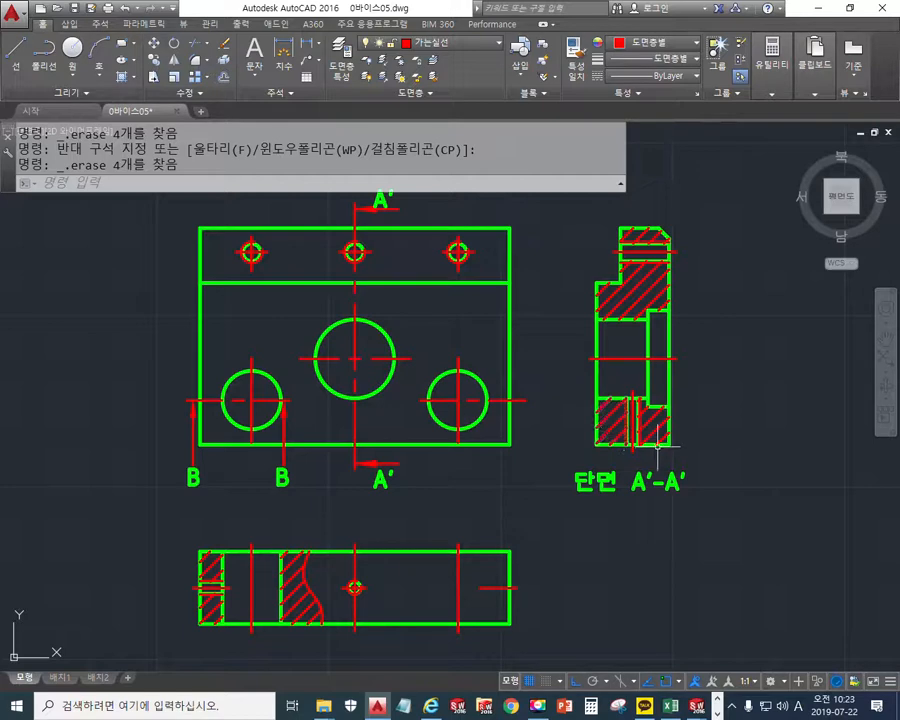
scroll(540, 402, "up", 4)
scroll(497, 385, "up", 5)
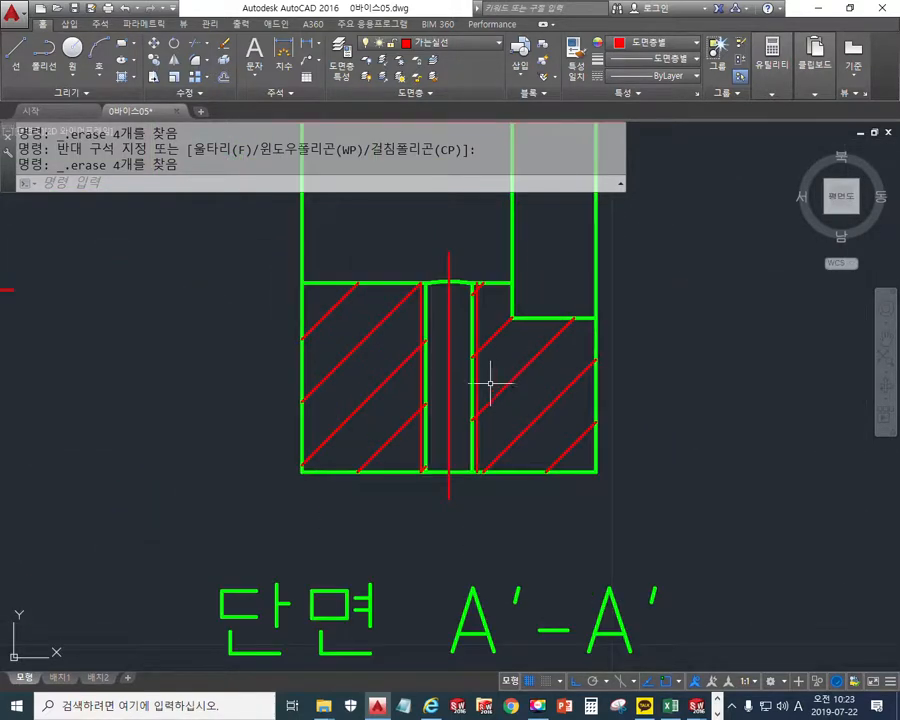
middle_click_drag(520, 398, 522, 430)
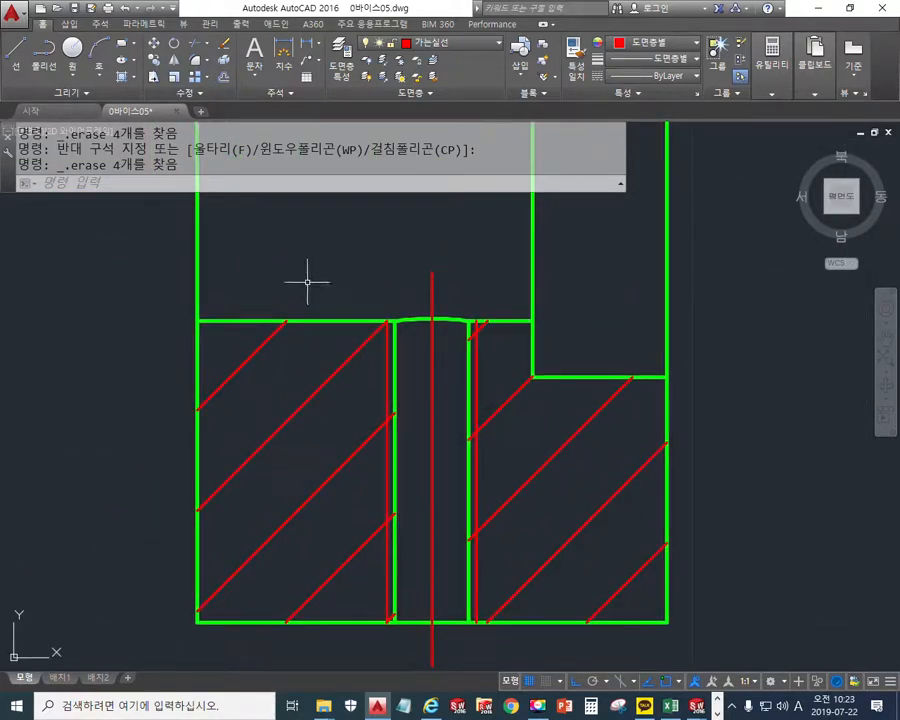
left_click(350, 292)
left_click(506, 360)
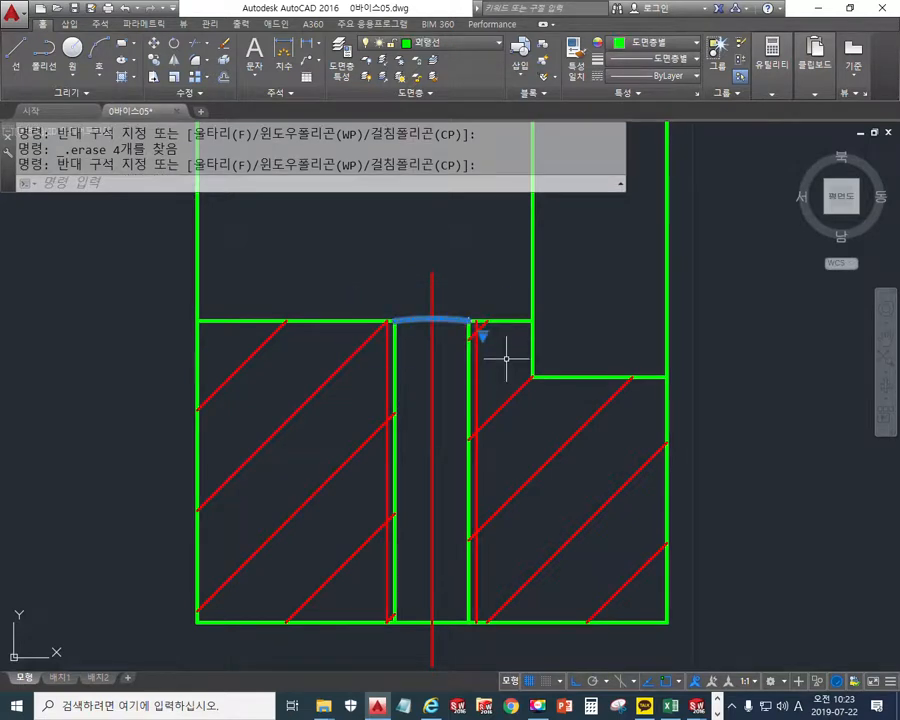
key("F12")
mouse_move(396, 331)
left_mouse_down()
mouse_move(424, 305)
mouse_move(466, 330)
left_mouse_up()
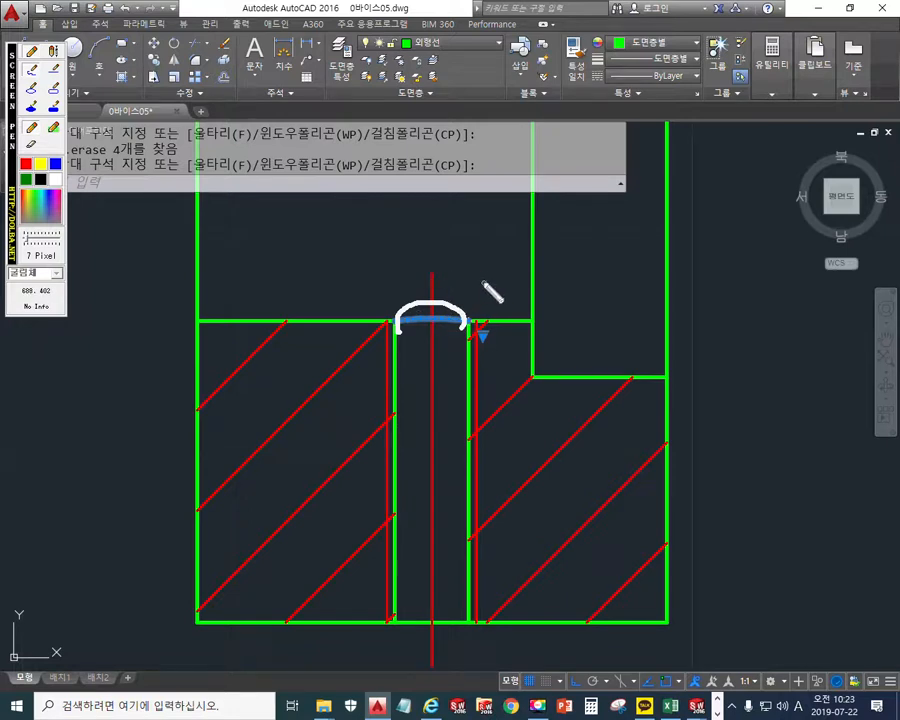
left_click_drag(201, 311, 368, 312)
mouse_move(531, 304)
left_mouse_down()
mouse_move(479, 303)
mouse_move(491, 318)
left_mouse_up()
mouse_move(364, 291)
left_mouse_down()
mouse_move(382, 313)
mouse_move(366, 330)
left_mouse_up()
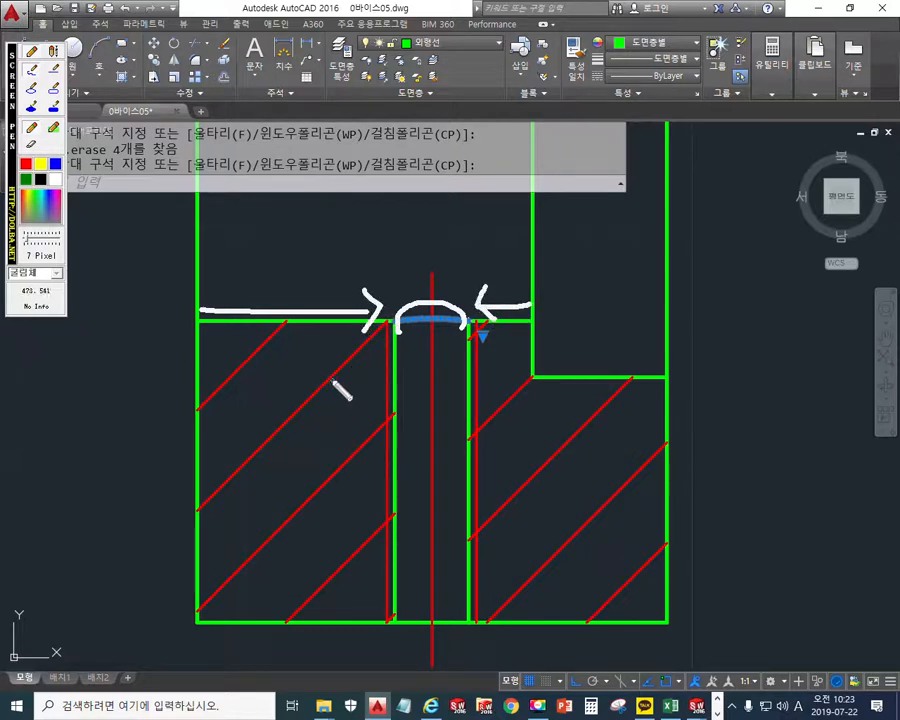
left_click(305, 210)
left_click_drag(311, 233, 290, 268)
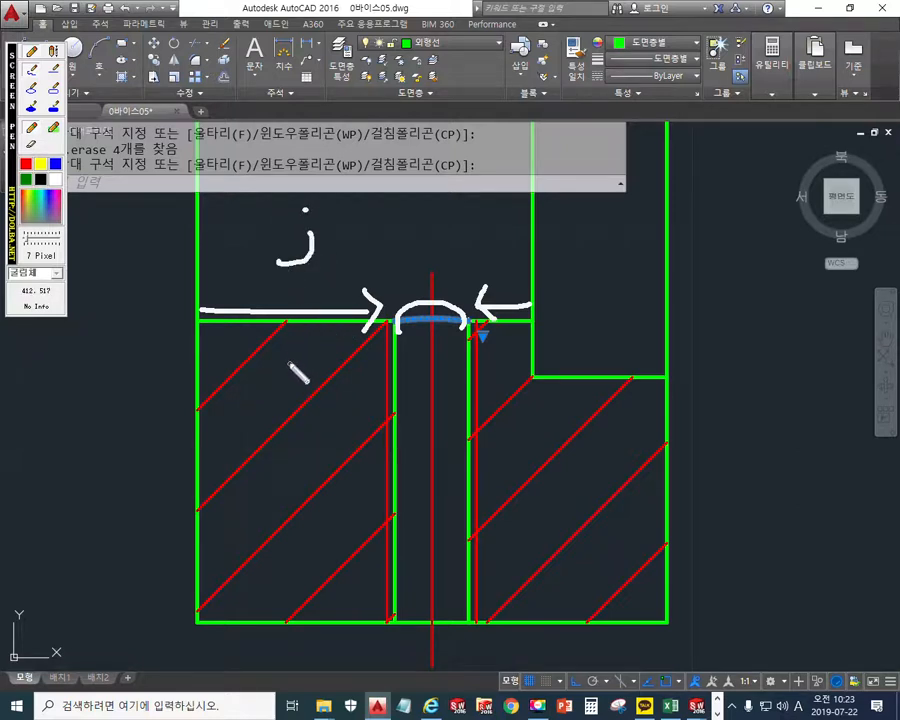
left_click_drag(458, 271, 440, 325)
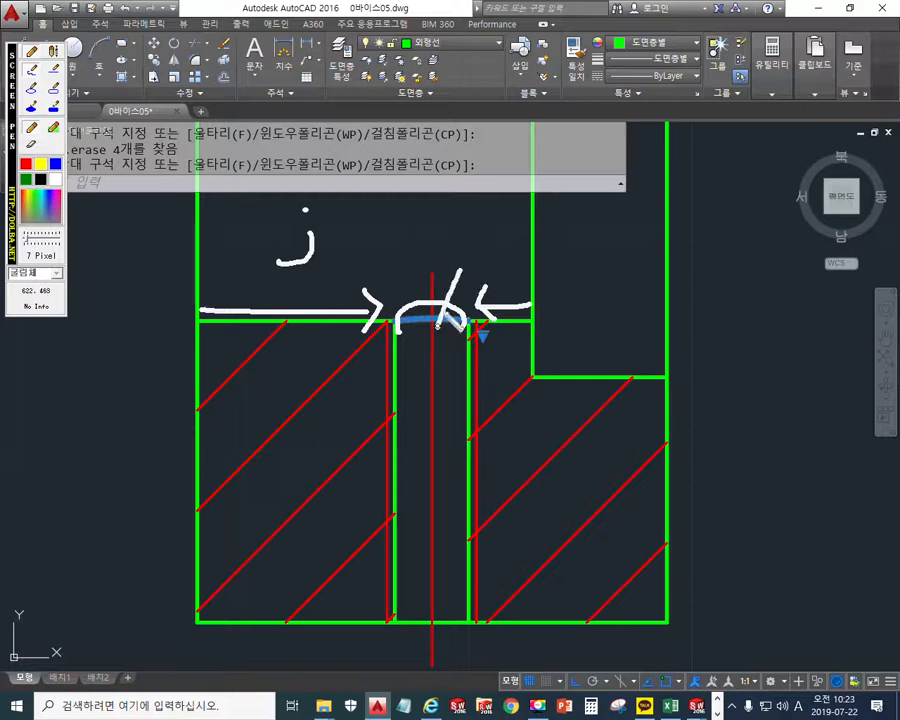
left_click_drag(442, 275, 465, 330)
key("Escape")
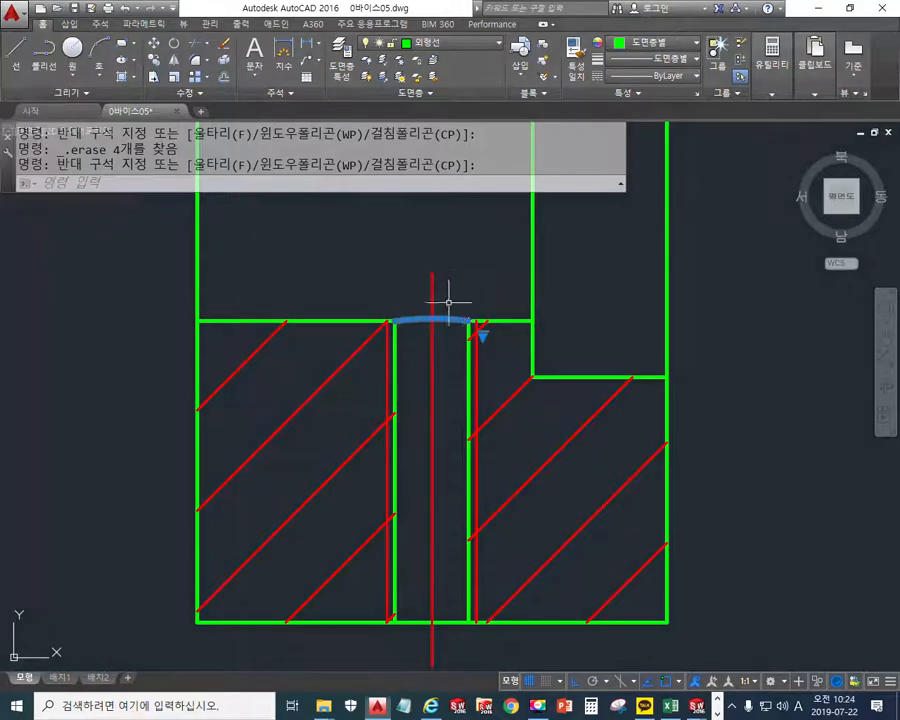
Step: Erase the shallow arc at the upper end of the lower tapped hole in section A'-A'
key("Escape")
type("e")
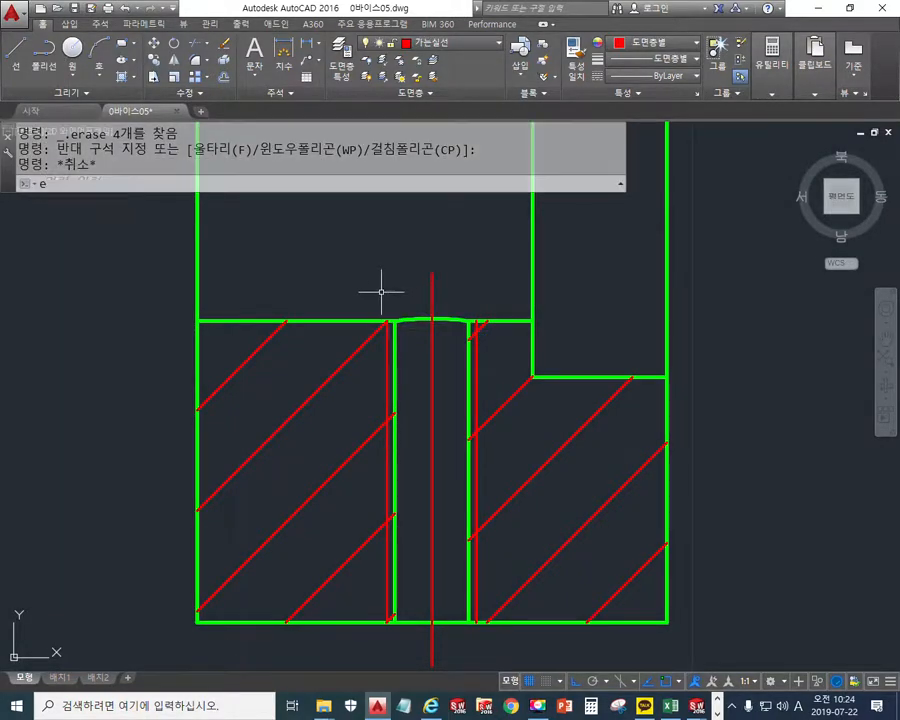
key("Return")
left_click(372, 285)
left_click(485, 358)
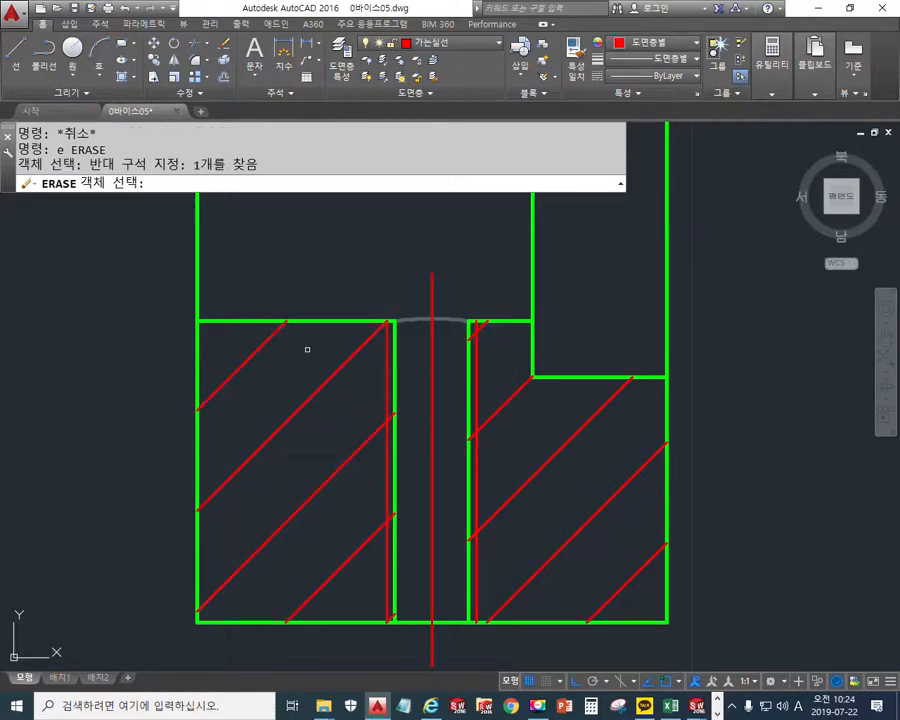
key("Return")
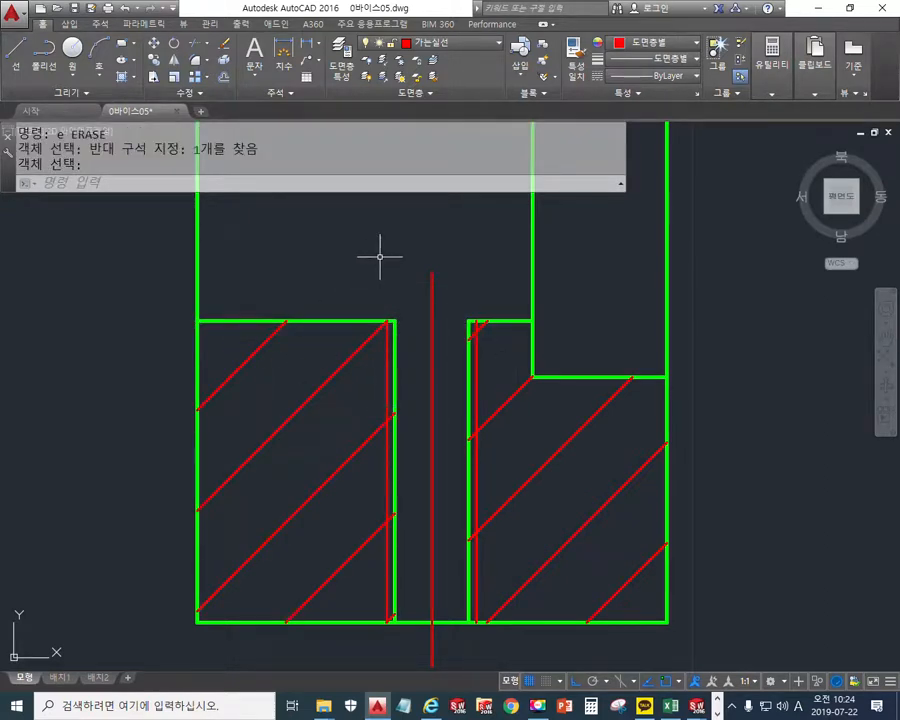
Step: Join the two horizontal edge segments across the upper end of the lower tapped hole in section A'-A' into one line
type("J")
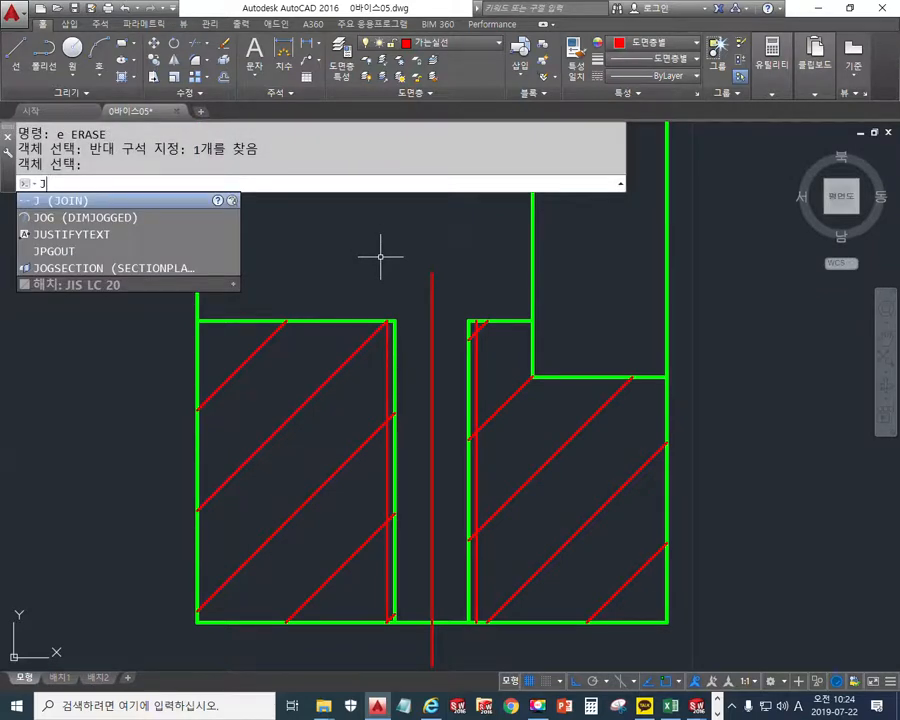
key("Return")
left_click(370, 321)
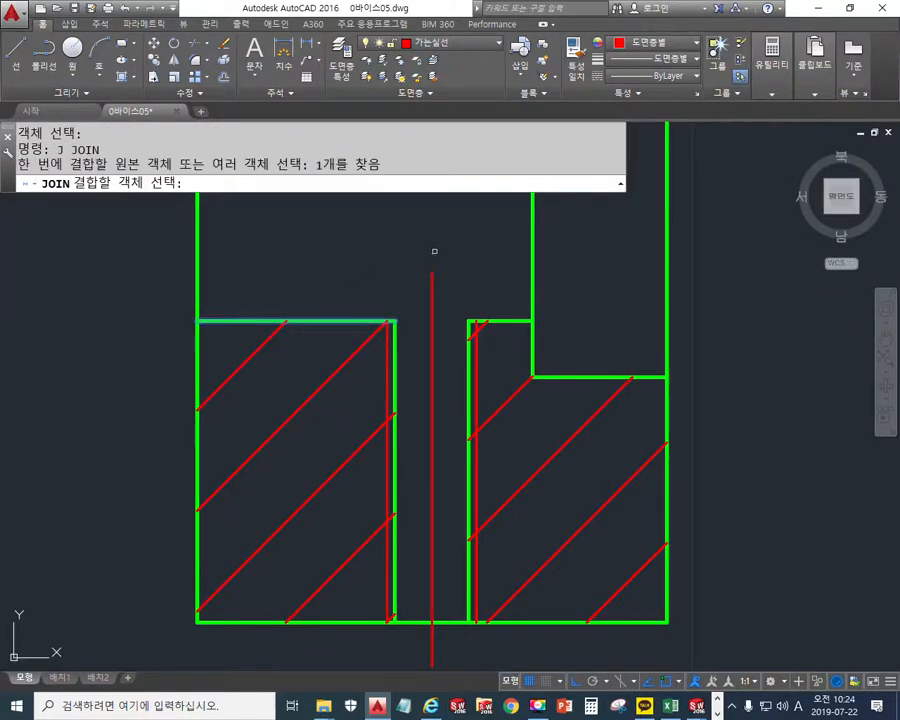
left_click(512, 321)
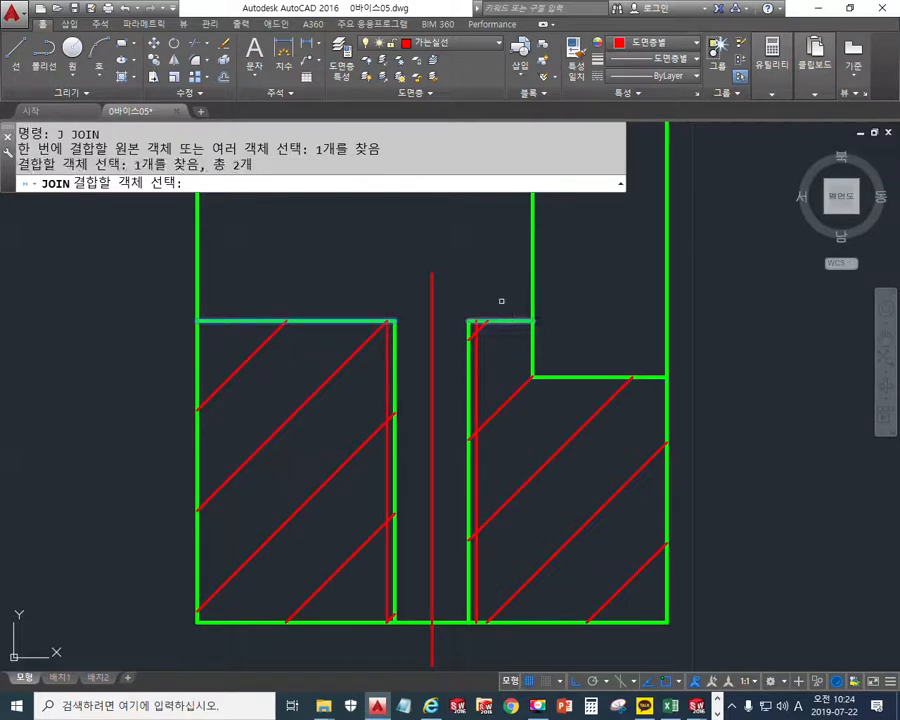
key("Return")
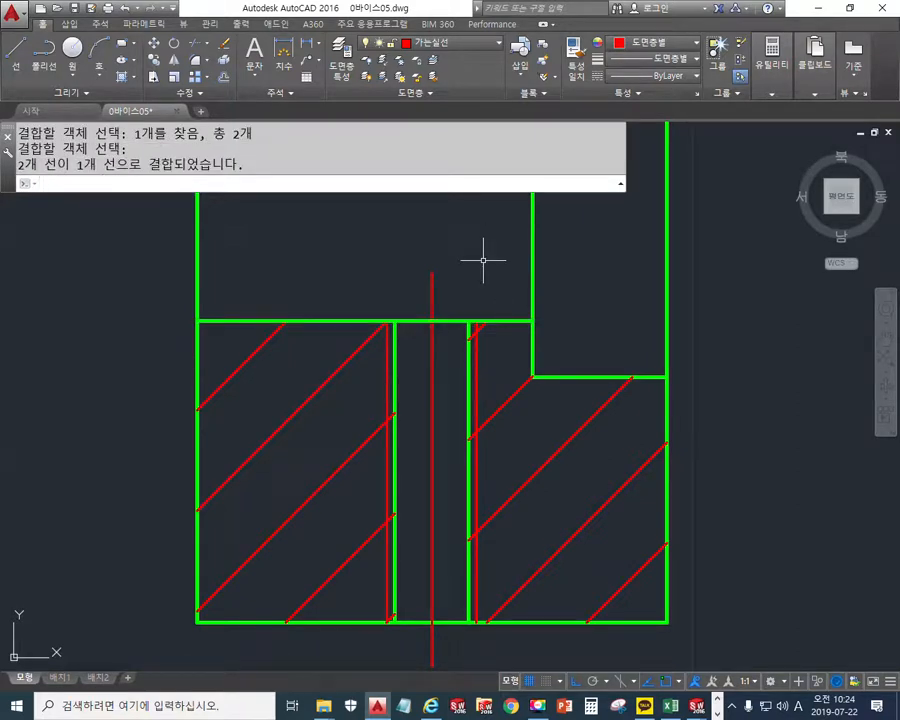
mouse_move(449, 321)
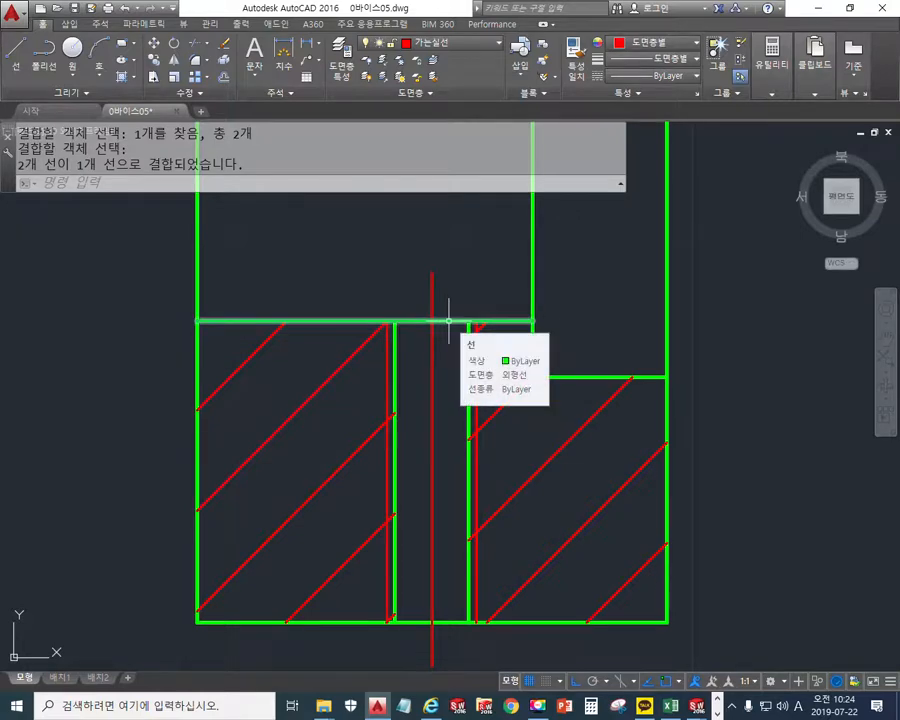
Step: Erase the shallow arc closing the inner end of the small tapped hole in the bottom view's partial section
scroll(449, 321, "down", 5)
mouse_move(225, 501)
middle_mouse_down()
mouse_move(412, 396)
mouse_move(461, 384)
middle_mouse_up()
scroll(695, 297, "up", 5)
scroll(659, 291, "down", 5)
middle_click_drag(388, 413, 577, 342)
mouse_move(267, 420)
middle_mouse_down()
mouse_move(377, 380)
mouse_move(396, 412)
mouse_move(392, 402)
middle_mouse_up()
scroll(321, 403, "up", 3)
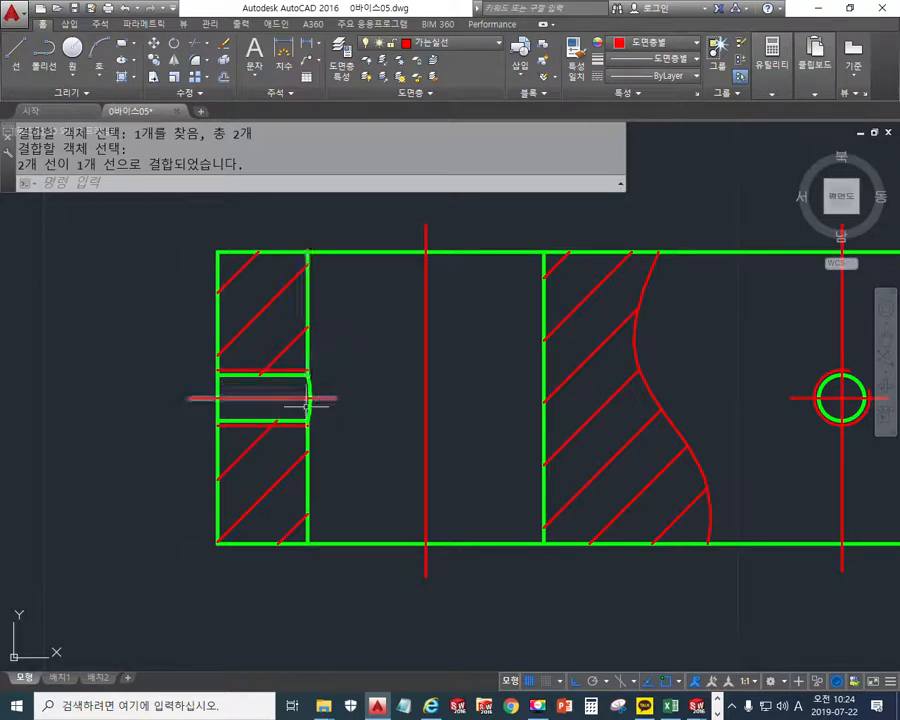
left_click(301, 351)
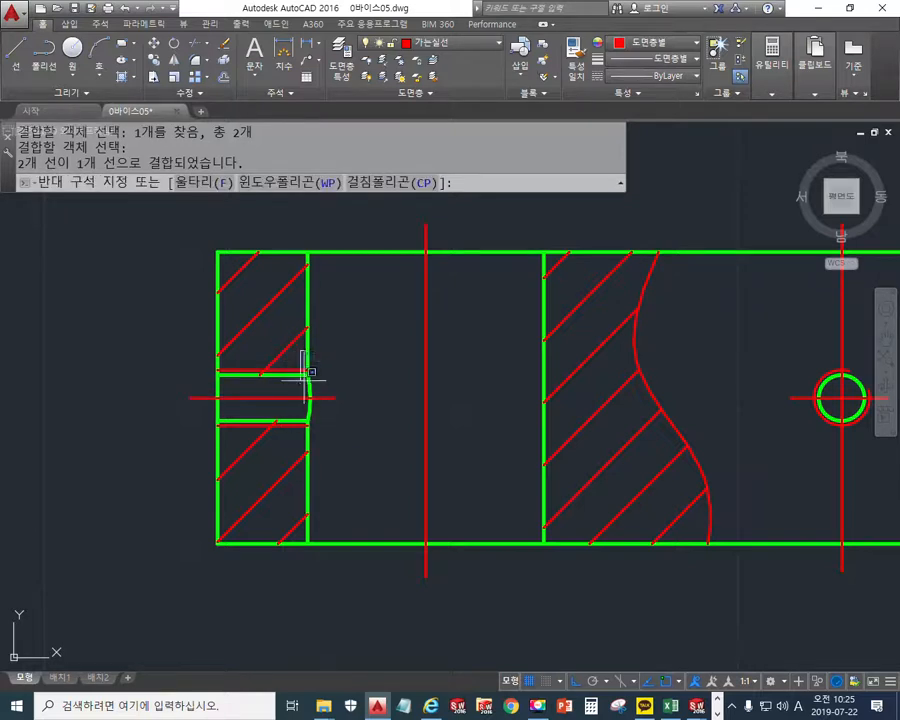
left_click(360, 461)
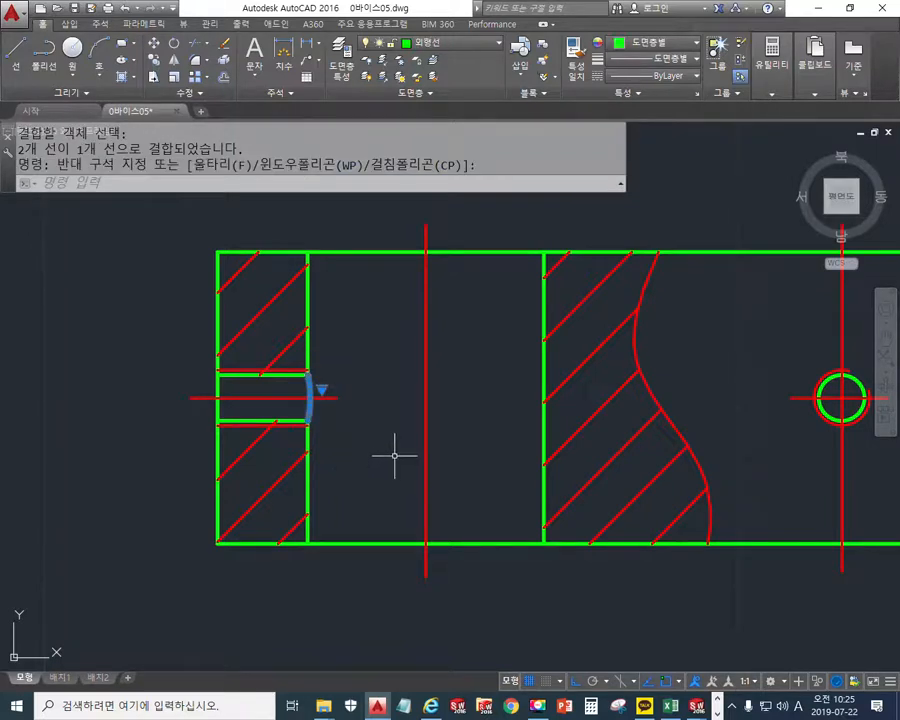
key("Delete")
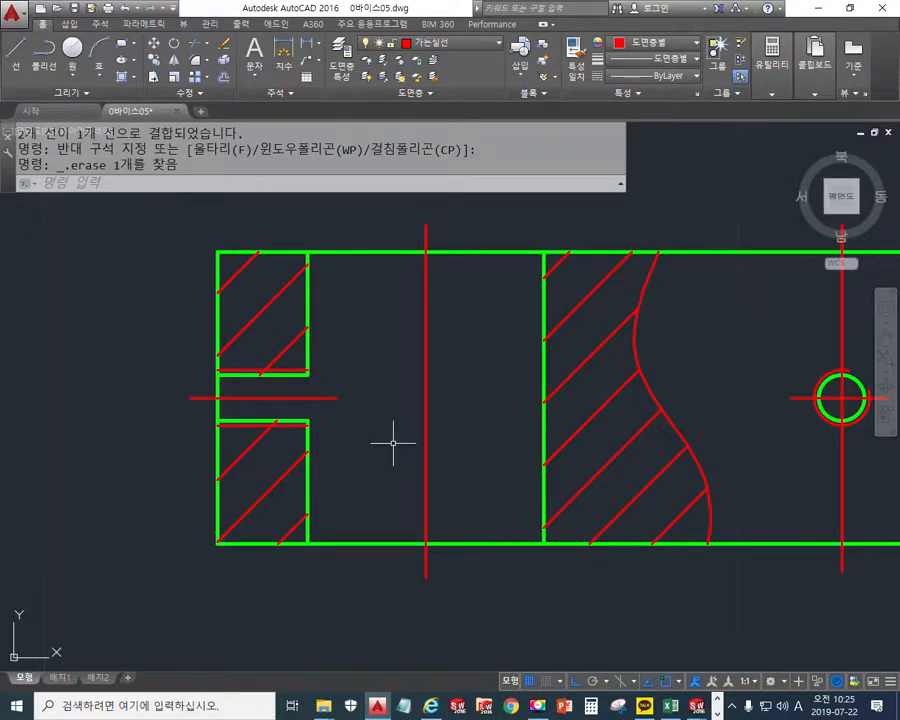
Step: Join the two vertical edge segments across the inner end of the tapped hole in the bottom view's partial section
scroll(346, 428, "up", 3)
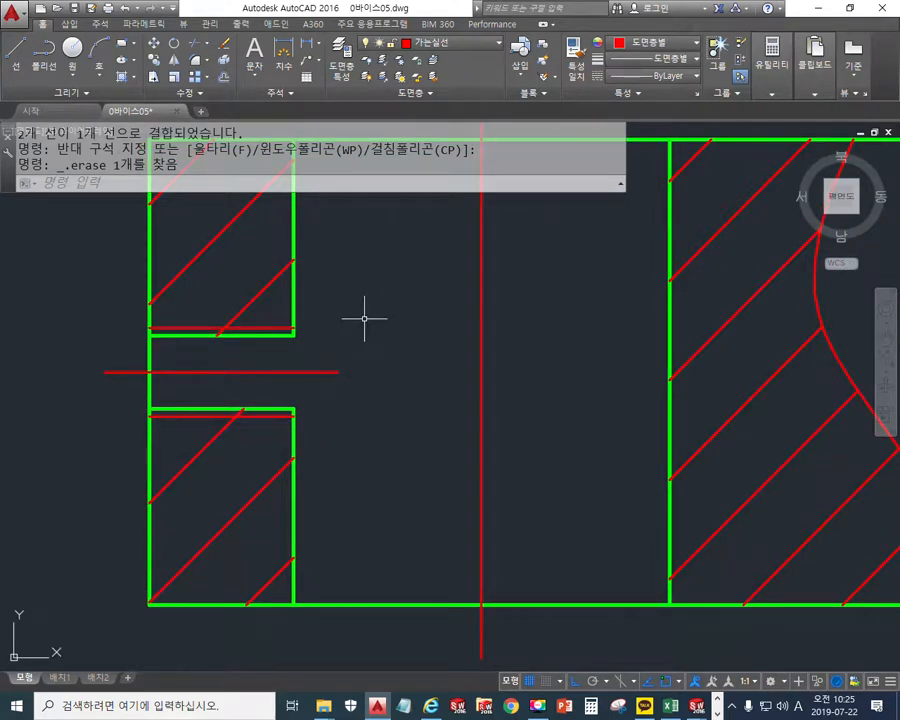
type("j")
key("Return")
left_click(293, 293)
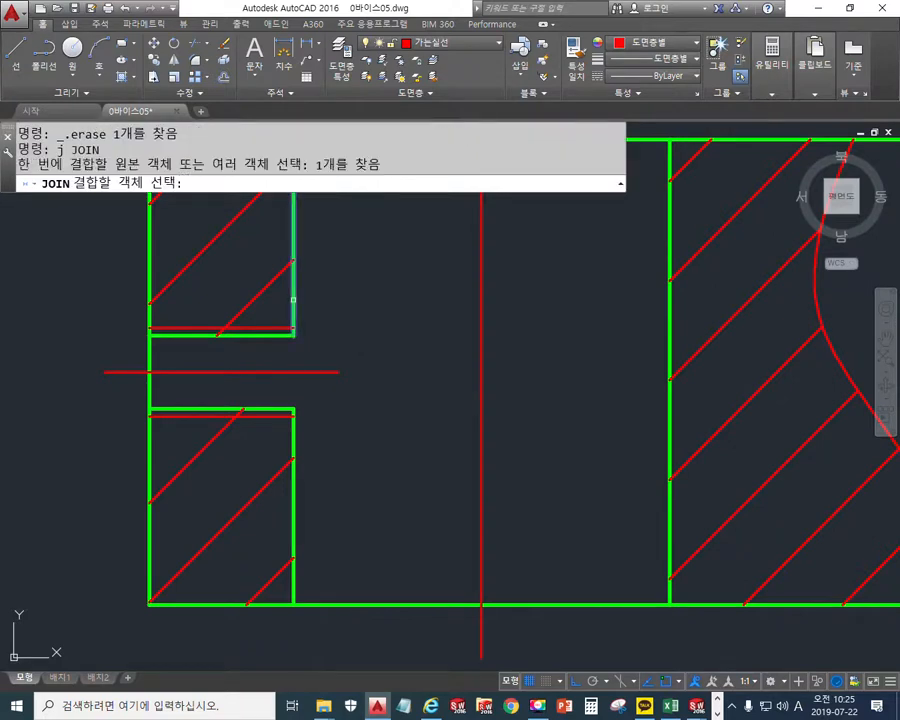
left_click(293, 441)
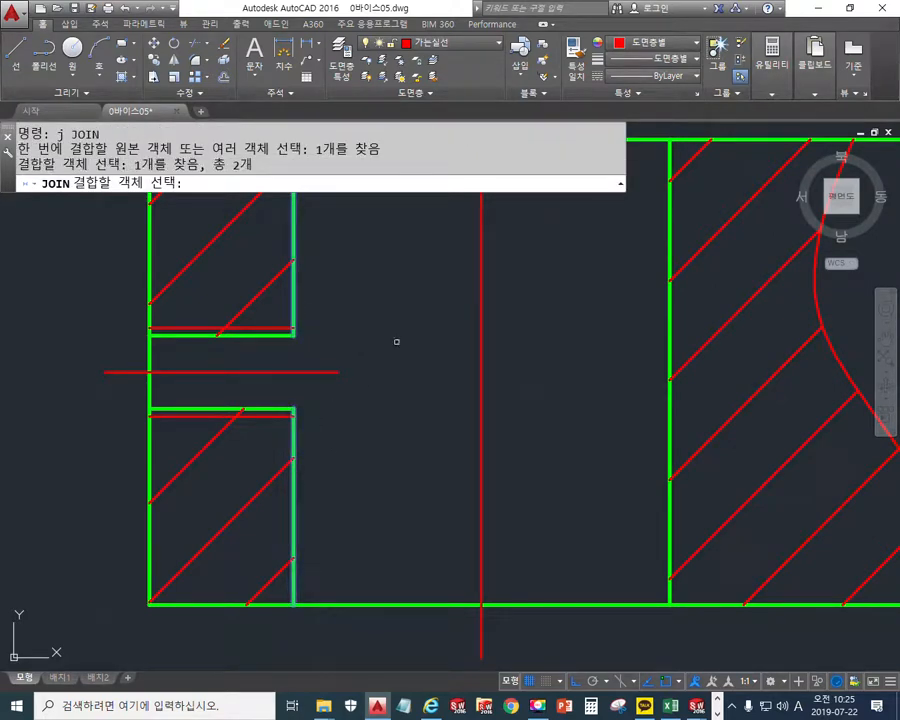
key("Return")
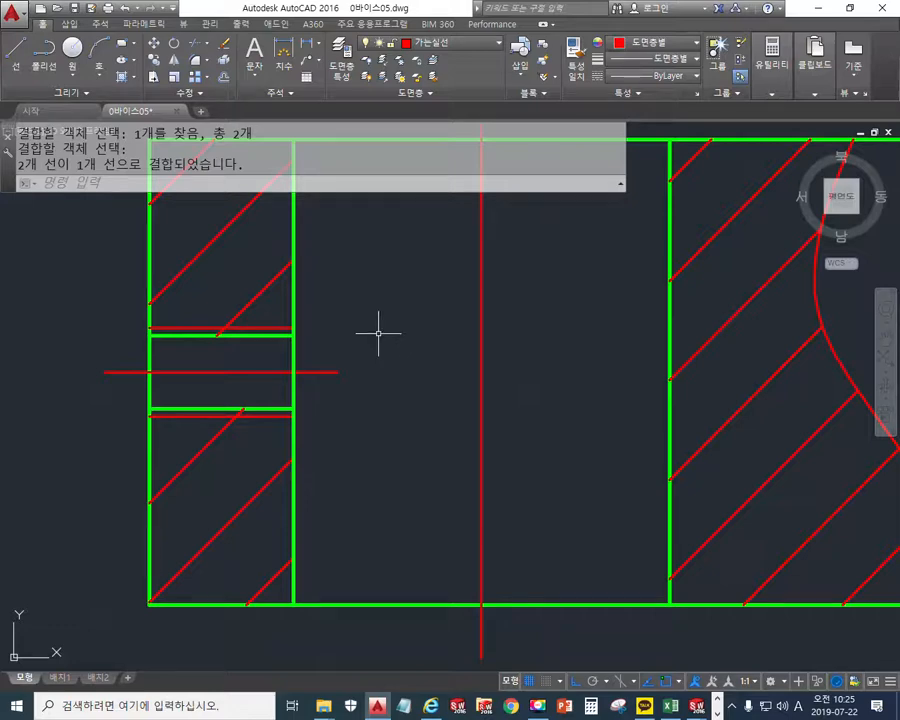
Step: Mark the large central hole with freehand screen-pen crosses in the front view, section A'-A' and bottom view, and clear the marks
scroll(378, 332, "down", 5)
middle_click_drag(376, 340, 364, 484)
middle_click_drag(462, 375, 428, 396)
scroll(422, 372, "down", 3)
scroll(416, 362, "up", 4)
middle_click_drag(390, 336, 383, 334)
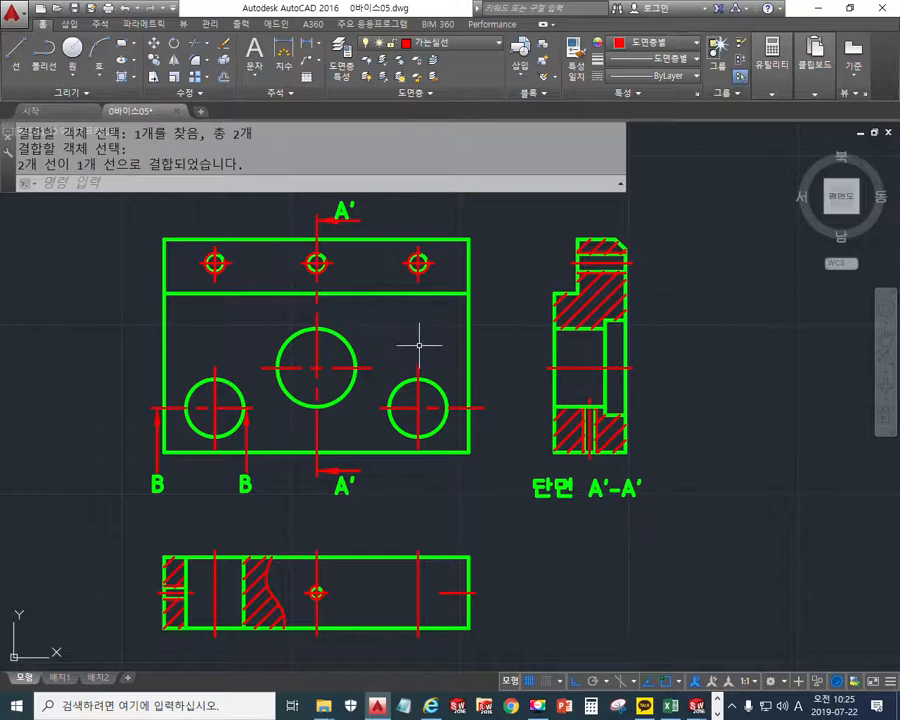
key("ctrl+F12")
mouse_move(329, 350)
left_mouse_down()
mouse_move(327, 388)
mouse_move(324, 377)
mouse_move(310, 378)
left_mouse_up()
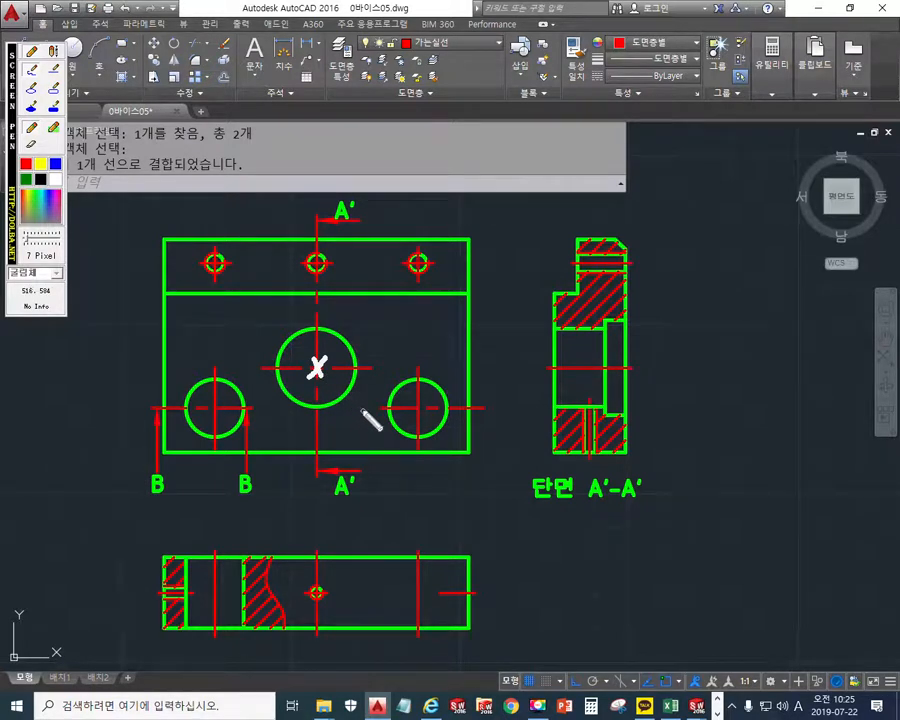
mouse_move(550, 362)
left_mouse_down()
mouse_move(566, 380)
mouse_move(552, 378)
left_mouse_up()
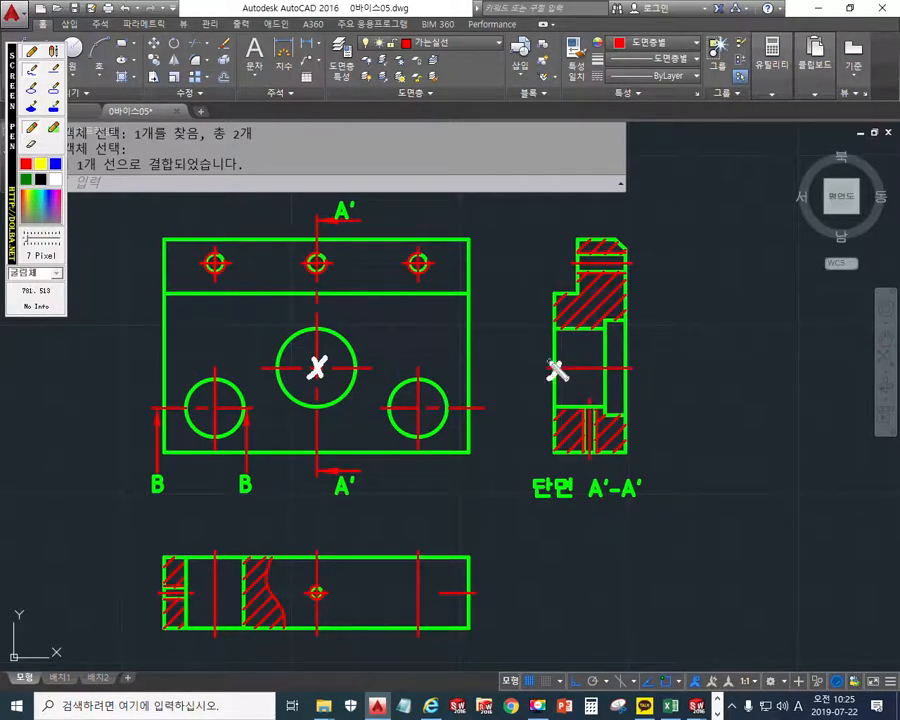
mouse_move(309, 547)
left_mouse_down()
mouse_move(326, 566)
mouse_move(308, 566)
left_mouse_up()
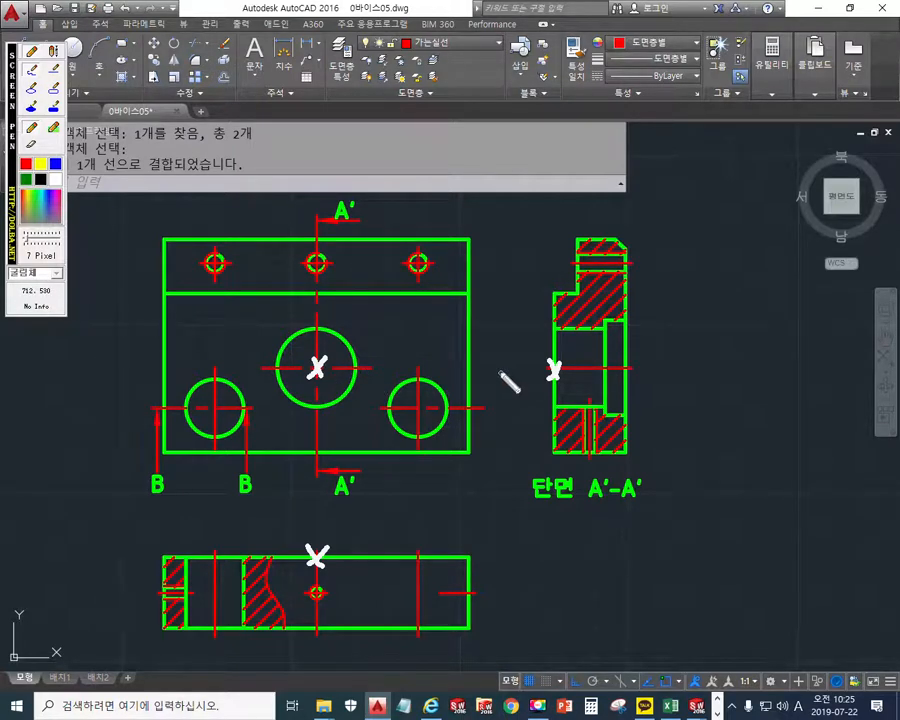
key("Escape")
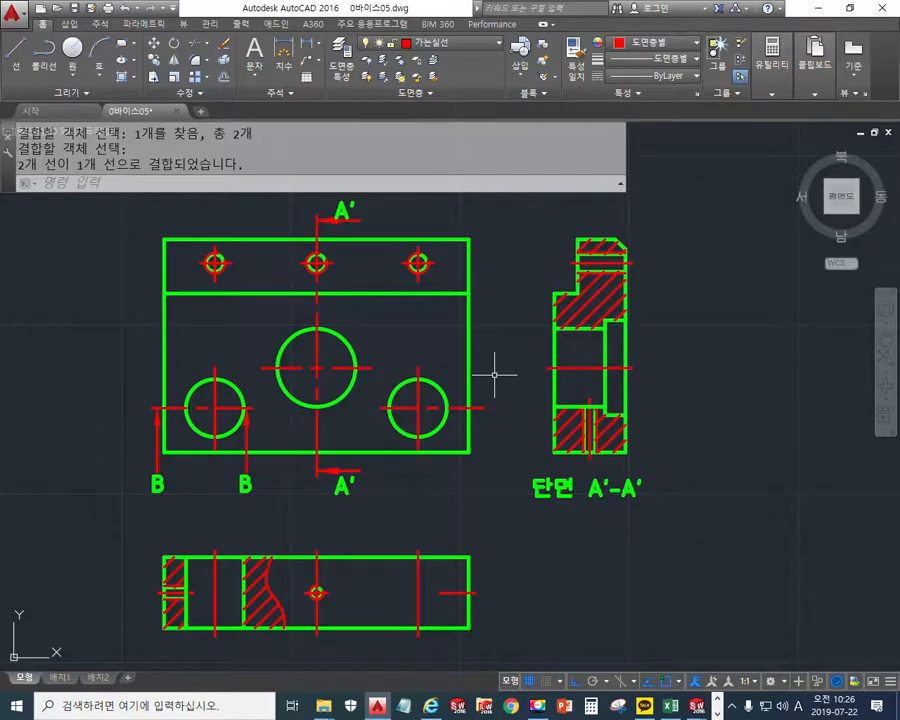
Step: Mark possible diameter dimension arrows with the screen pen on the large central hole in the front view
key("F12")
mouse_move(322, 356)
left_mouse_down()
mouse_move(306, 380)
mouse_move(321, 371)
left_mouse_up()
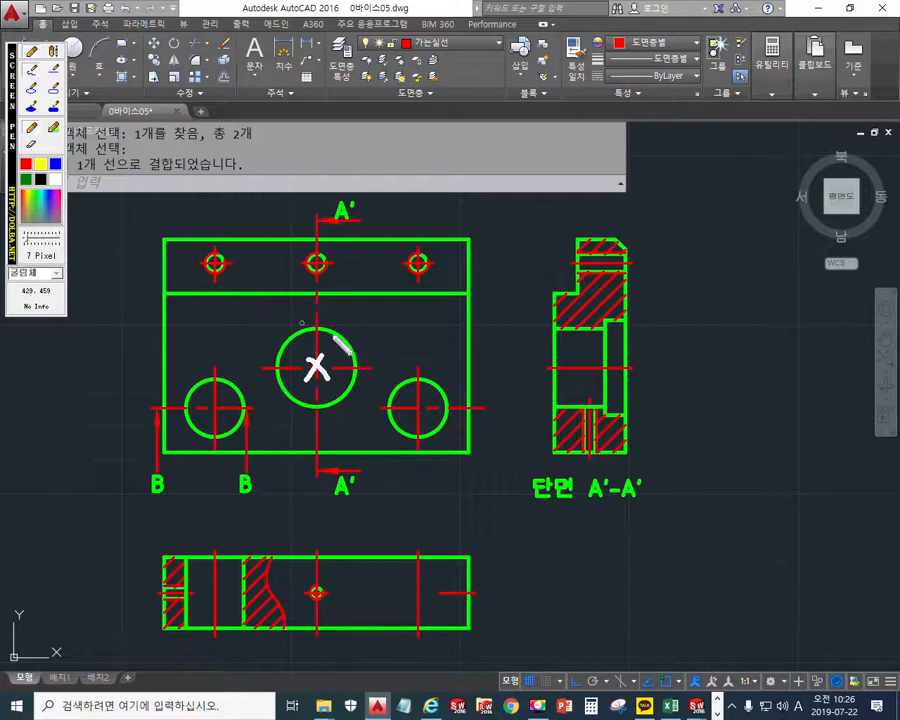
mouse_move(368, 318)
left_mouse_down()
mouse_move(372, 345)
mouse_move(354, 340)
left_mouse_up()
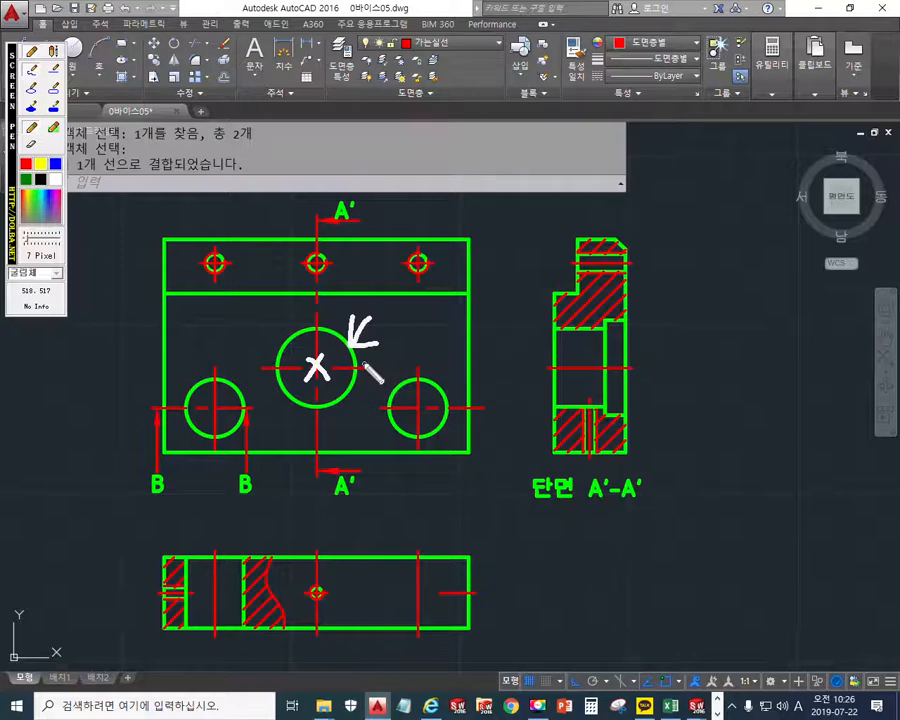
mouse_move(274, 318)
left_mouse_down()
mouse_move(342, 416)
mouse_move(298, 335)
mouse_move(298, 317)
left_mouse_up()
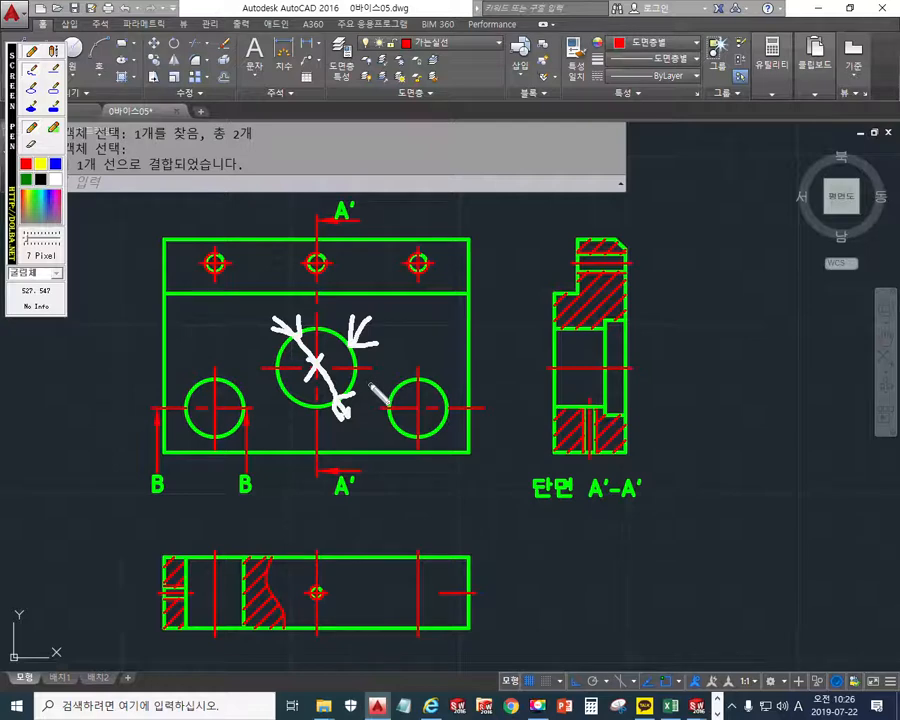
Step: Sketch a vertical dimension across the central bore beside section A'-A' with the screen pen, and clear all pen marks
left_click_drag(546, 330, 520, 337)
left_click_drag(557, 406, 528, 406)
mouse_move(528, 310)
left_mouse_down()
mouse_move(533, 420)
mouse_move(528, 334)
mouse_move(541, 321)
left_mouse_up()
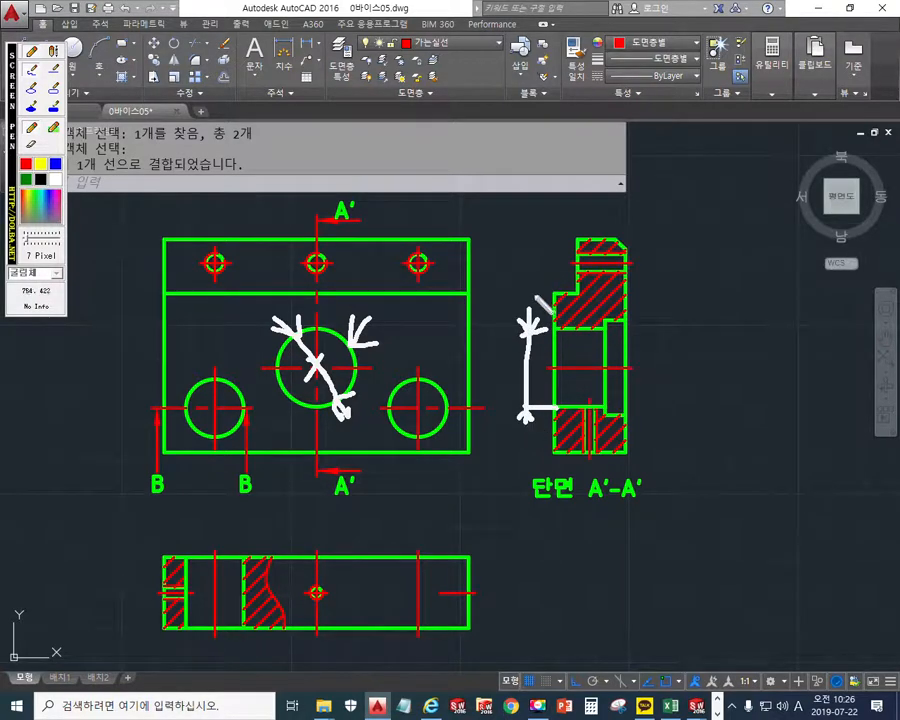
left_click_drag(548, 354, 539, 332)
left_click_drag(539, 332, 519, 392)
left_click_drag(550, 355, 536, 357)
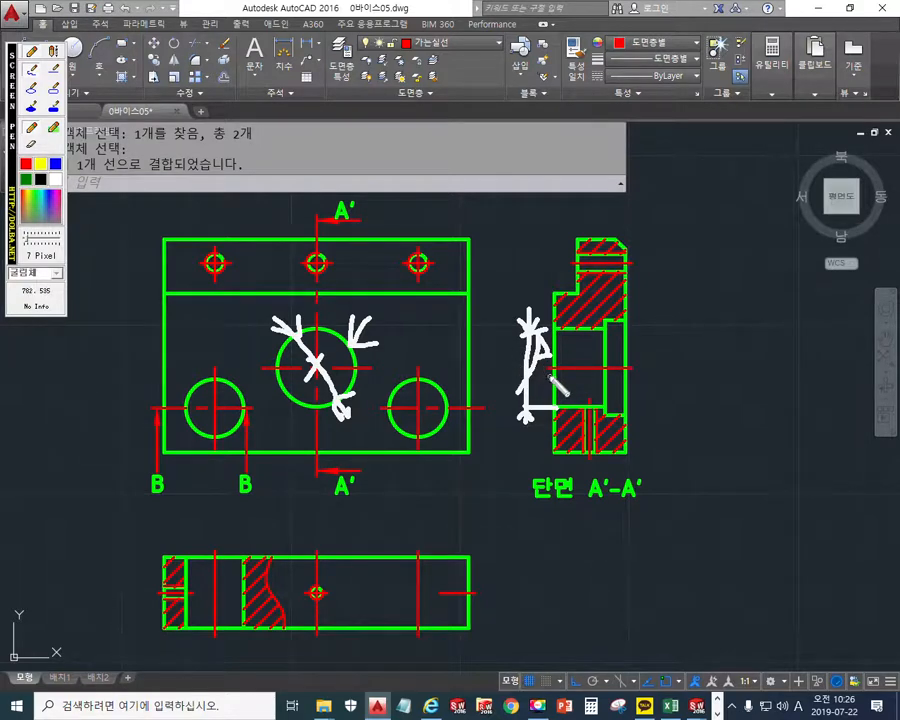
key("Escape")
Step: Add a vertical linear dimension to the central bore beside section A'-A', adding Ø before and H7 after its text to read Ø23H7
middle_click_drag(587, 385, 581, 353)
scroll(575, 343, "up", 4)
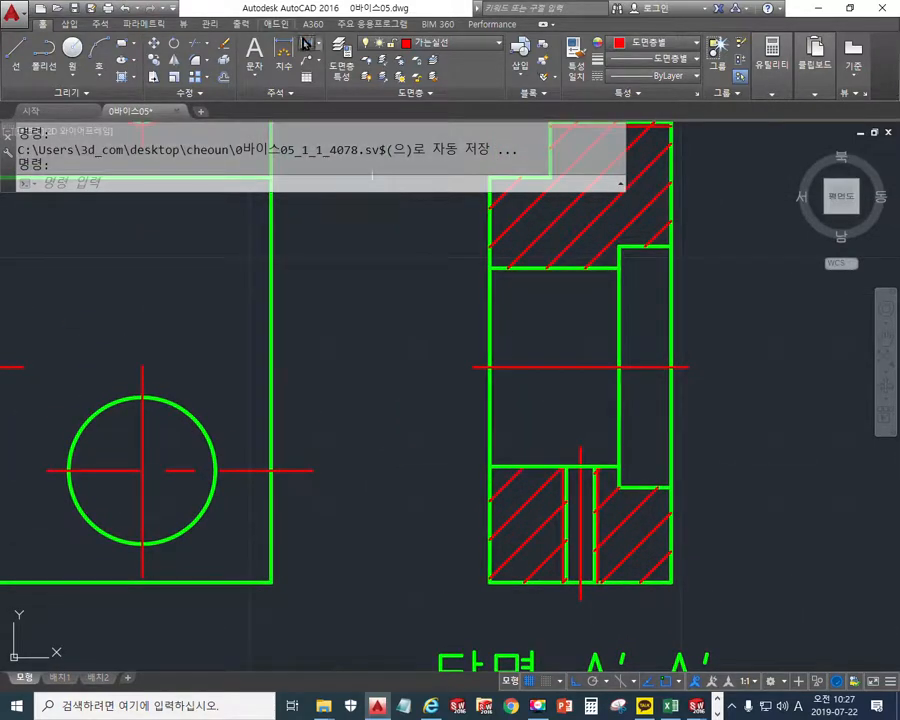
left_click(305, 43)
left_click(480, 266)
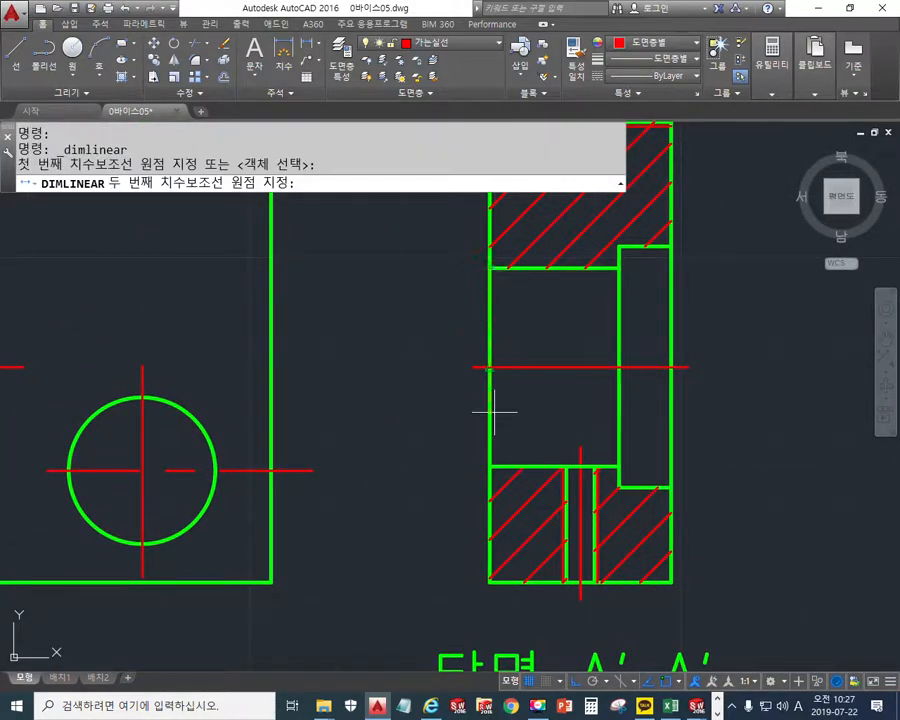
left_click(489, 466)
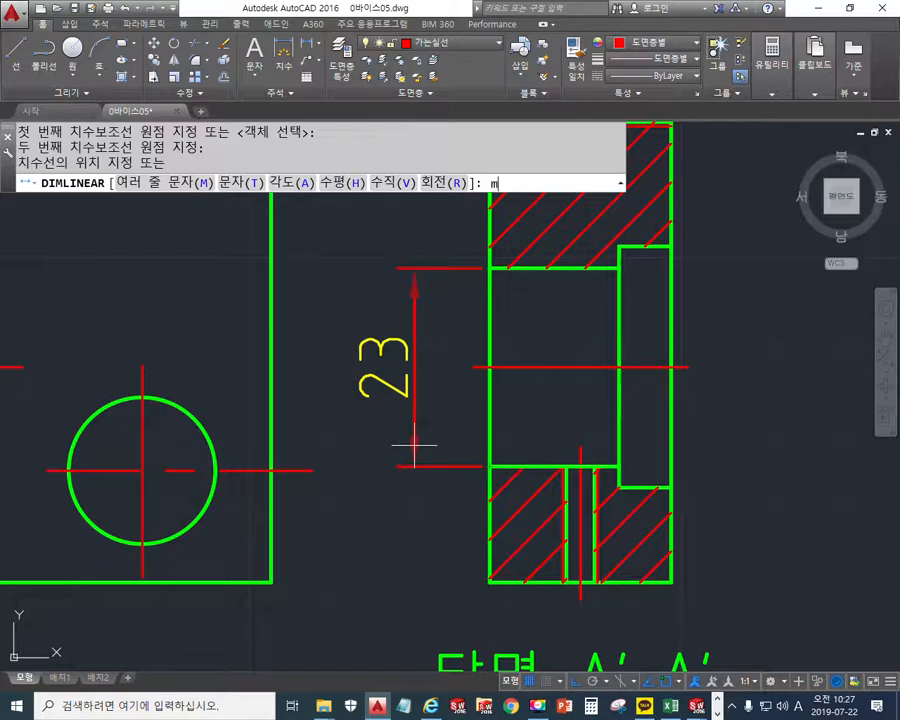
key("Return")
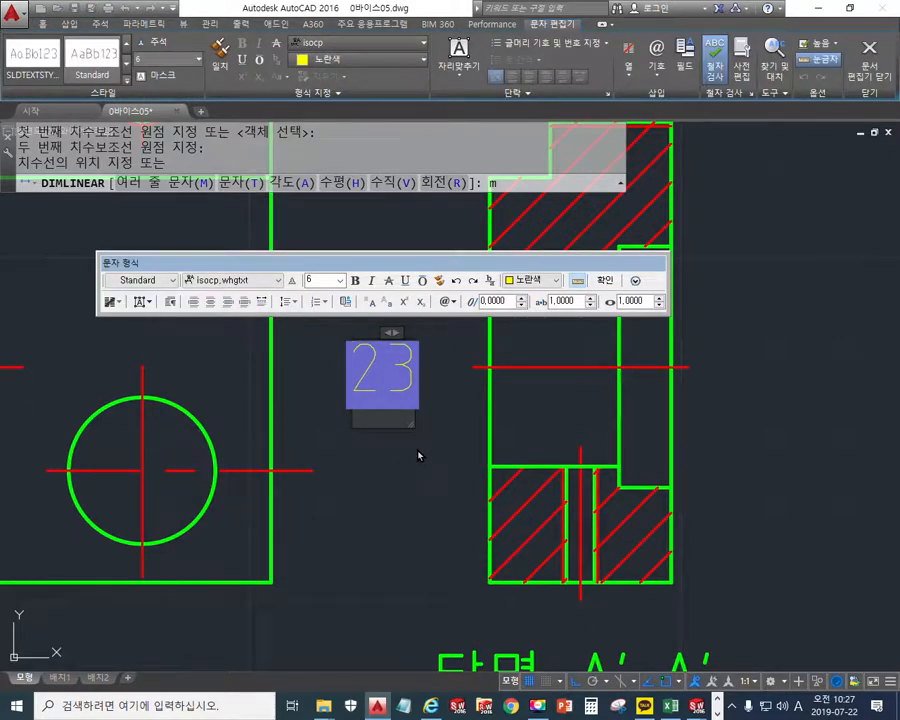
type("%%")
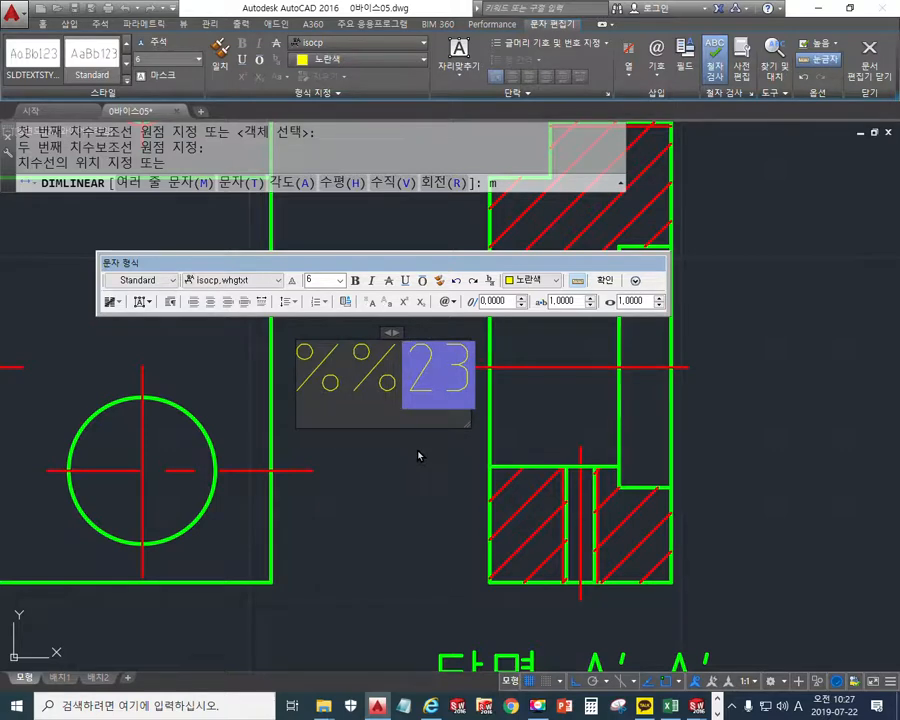
type("c")
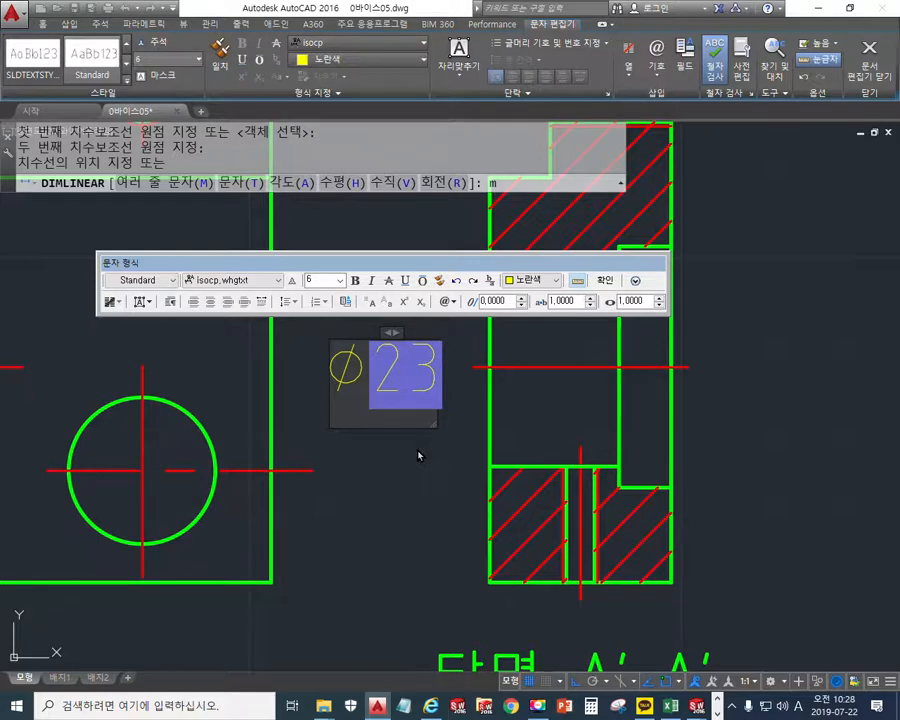
type("H7")
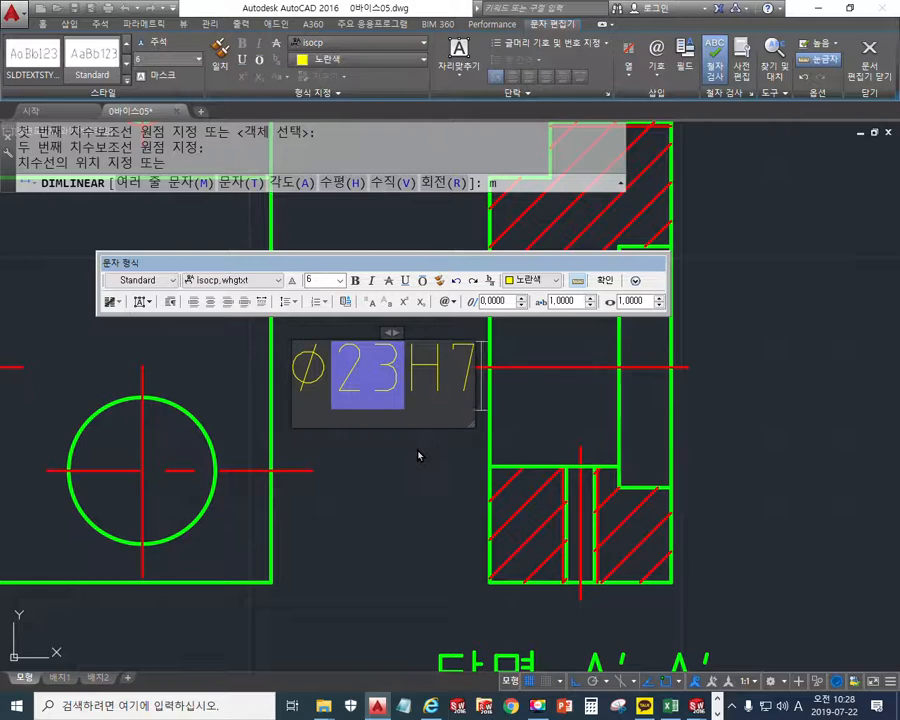
left_click(606, 283)
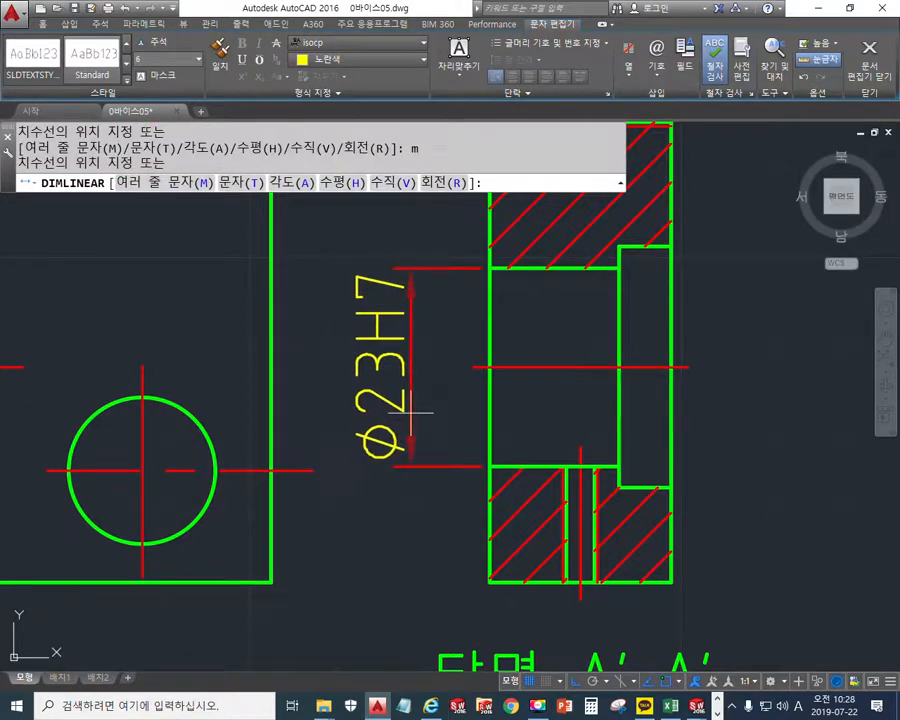
left_click(412, 410)
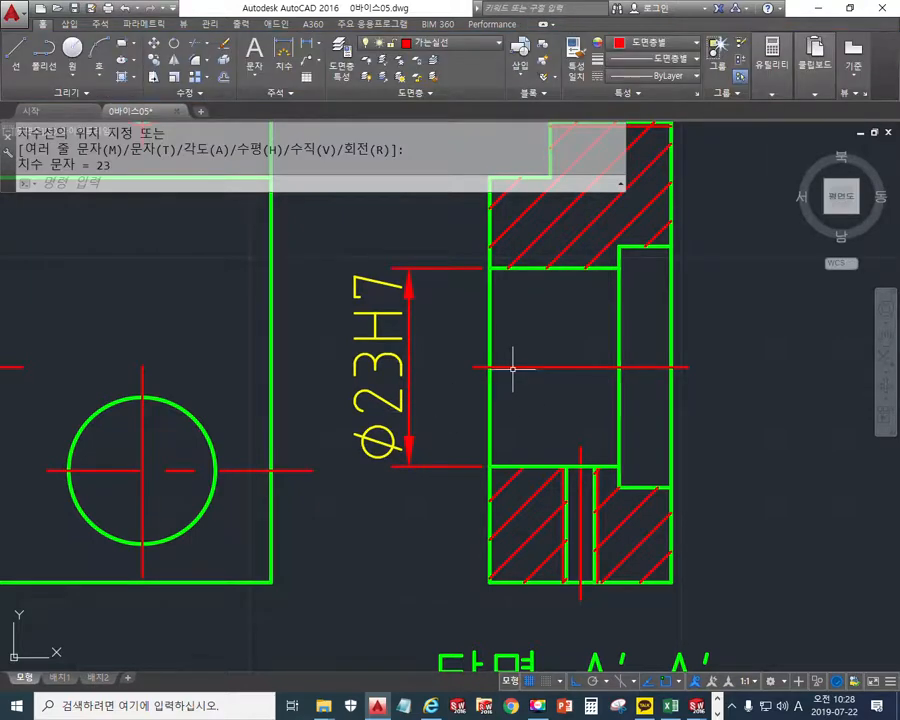
Step: Write the size limits 23.00 and 23.025 above the Ø23H7 dimension with the screen pen, separated by a line
middle_click_drag(512, 368, 337, 388)
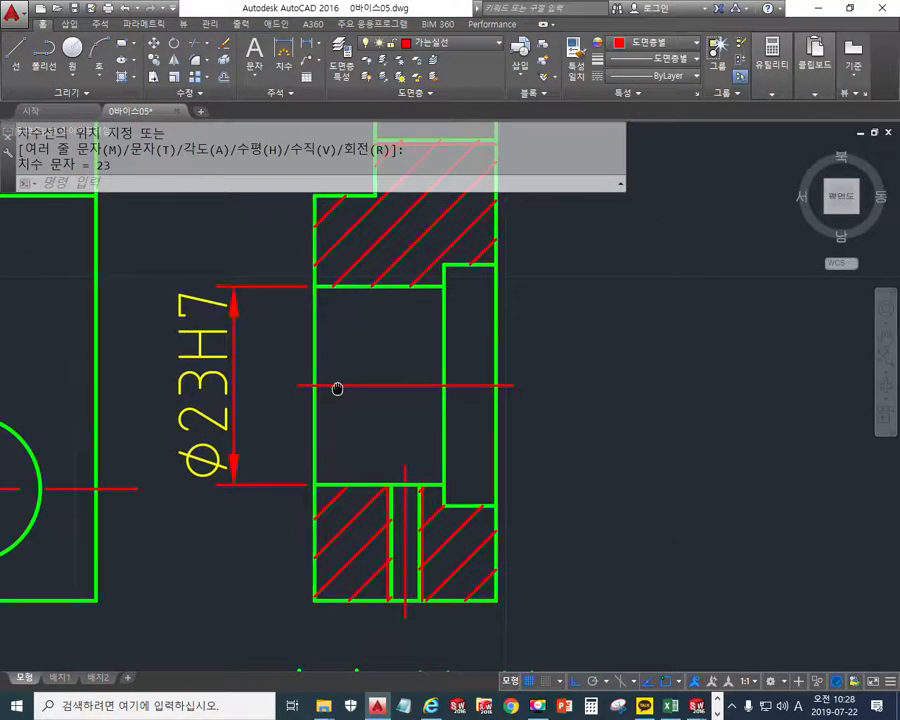
key("F9")
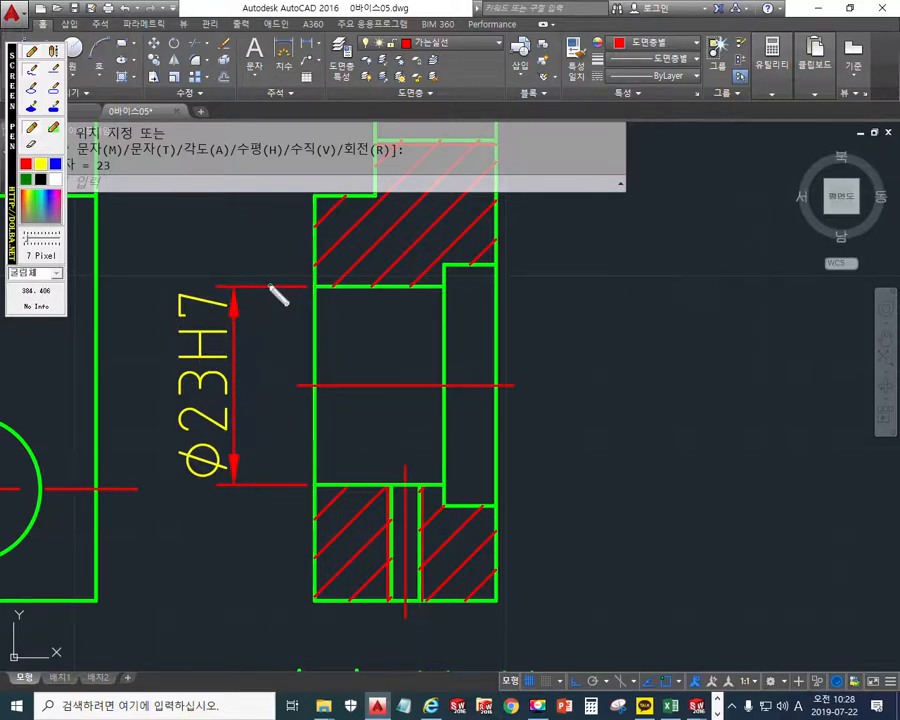
mouse_move(132, 268)
left_mouse_down()
mouse_move(150, 291)
mouse_move(172, 268)
mouse_move(176, 283)
mouse_move(160, 292)
left_mouse_up()
left_click(190, 289)
mouse_move(208, 268)
left_mouse_down()
mouse_move(206, 289)
mouse_move(226, 287)
mouse_move(222, 264)
left_mouse_up()
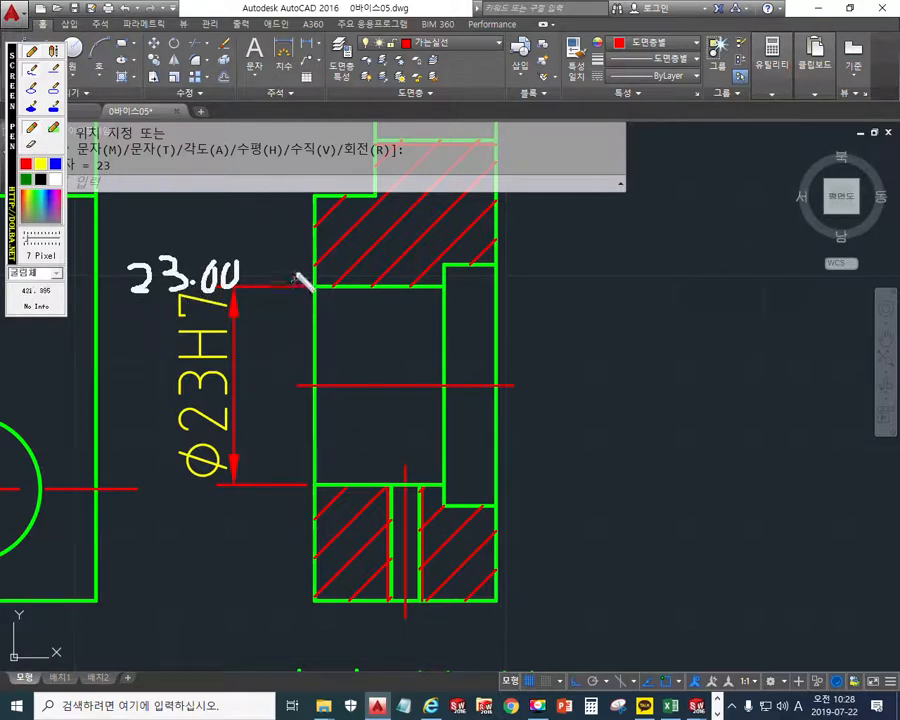
left_click_drag(224, 232, 387, 242)
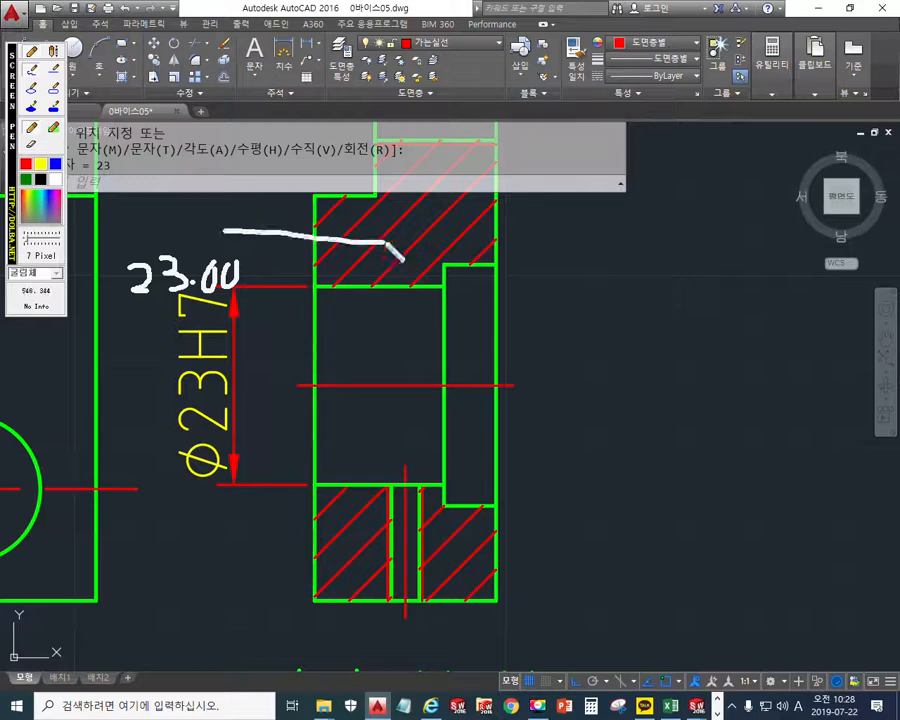
mouse_move(112, 201)
left_mouse_down()
mouse_move(131, 228)
mouse_move(148, 215)
mouse_move(136, 223)
mouse_move(176, 216)
mouse_move(182, 202)
mouse_move(201, 214)
mouse_move(212, 209)
mouse_move(208, 228)
left_mouse_up()
left_click(160, 228)
left_click_drag(213, 197, 229, 196)
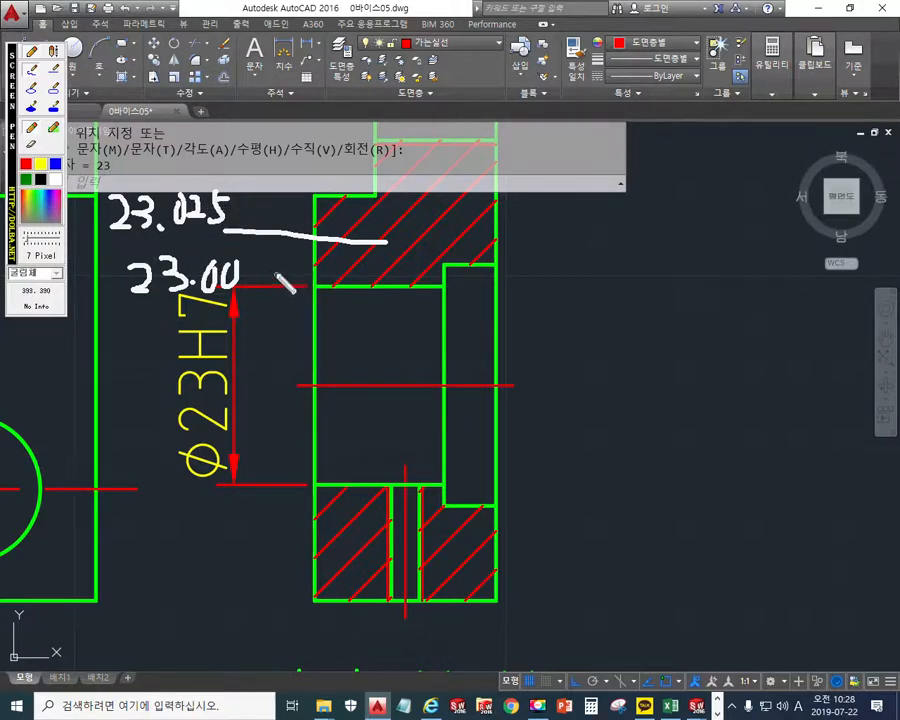
Step: Circle the 23.00 limit, write a Korean note inside the section's bore with the screen pen, and clear all marks
mouse_move(252, 286)
left_mouse_down()
mouse_move(113, 297)
mouse_move(240, 294)
left_mouse_up()
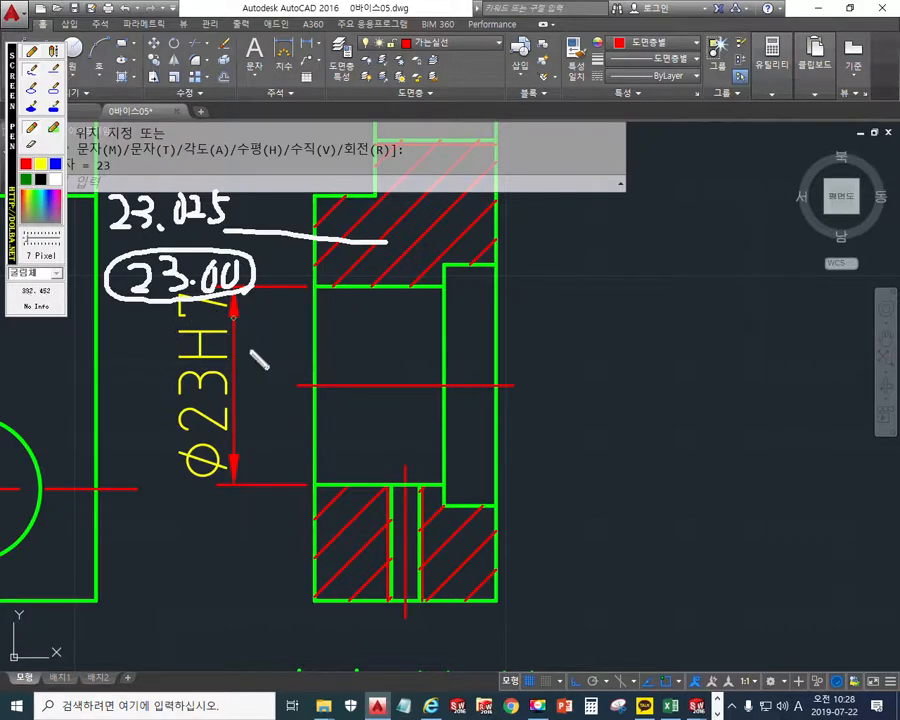
left_click_drag(264, 352, 296, 380)
left_click_drag(303, 334, 320, 366)
left_click_drag(315, 366, 320, 386)
left_click_drag(328, 339, 344, 390)
mouse_move(363, 336)
left_mouse_down()
mouse_move(366, 360)
mouse_move(375, 366)
mouse_move(387, 352)
mouse_move(387, 372)
left_mouse_up()
left_click_drag(386, 378, 388, 382)
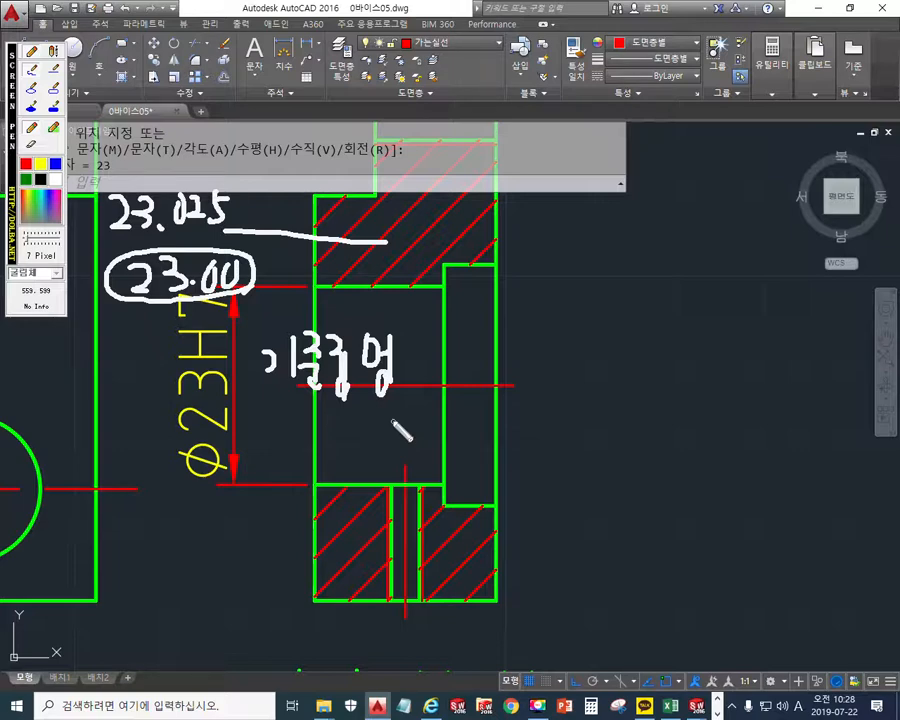
key("Escape")
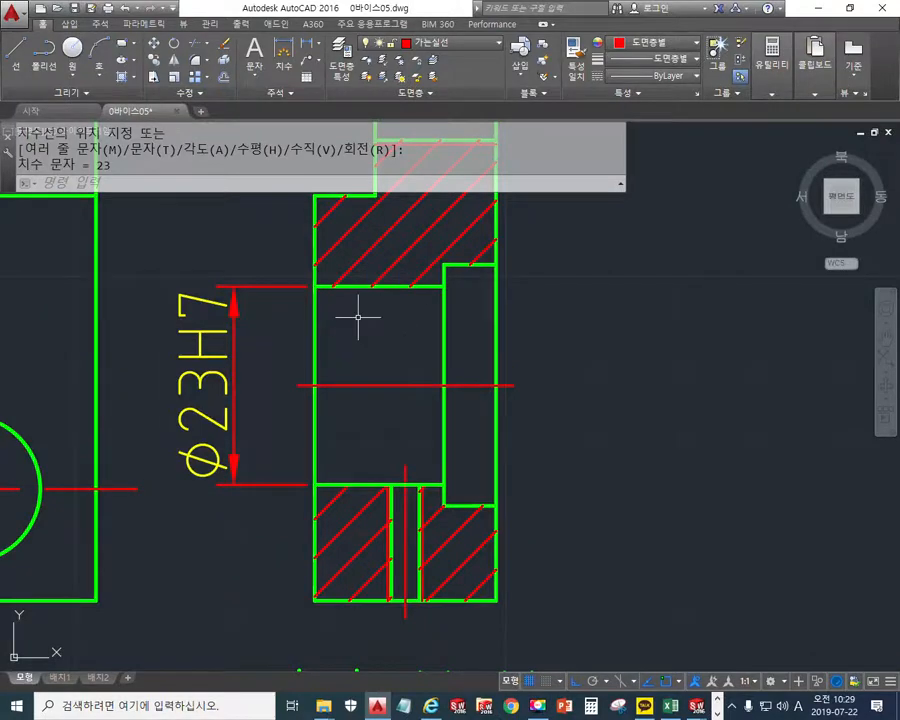
Step: Mark a cross and arrow on the front view's large hole, a line through section A'-A' and a loop above Ø23H7, and clear them
mouse_move(375, 324)
middle_mouse_down()
mouse_move(382, 327)
mouse_move(351, 337)
middle_mouse_up()
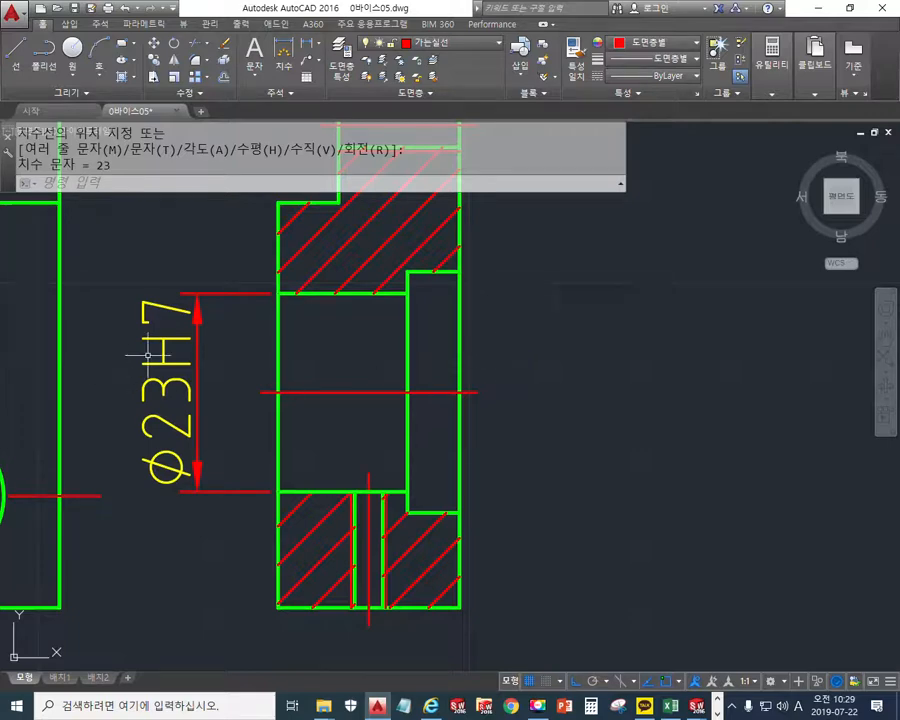
middle_click_drag(241, 366, 640, 374)
key("F9")
left_click_drag(177, 292, 140, 328)
mouse_move(146, 290)
left_mouse_down()
mouse_move(140, 330)
mouse_move(176, 324)
left_mouse_up()
left_click_drag(86, 371, 44, 411)
left_click_drag(40, 364, 75, 410)
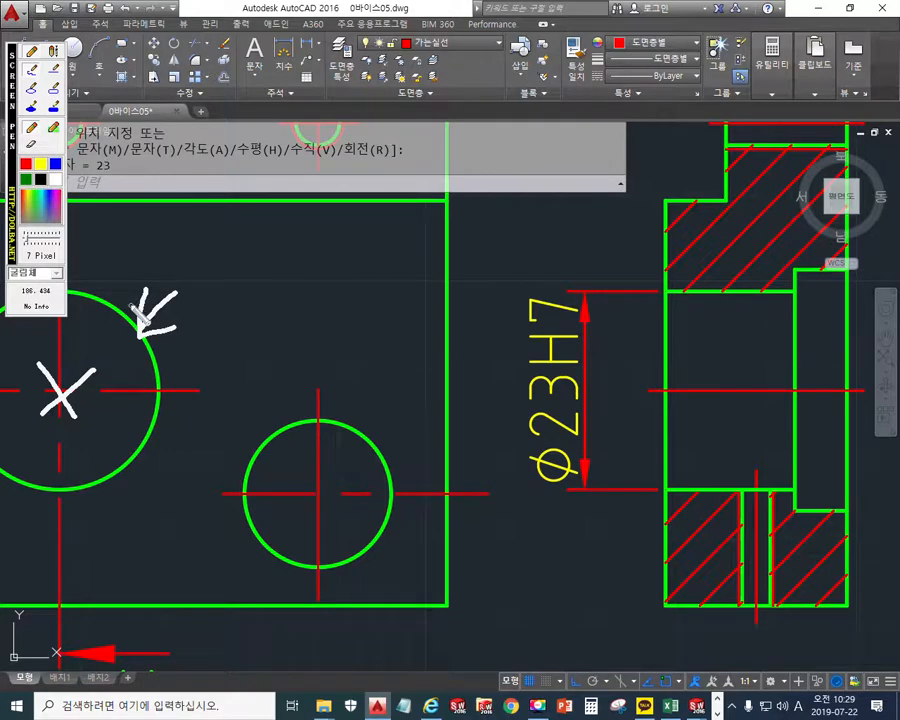
left_click_drag(456, 401, 870, 402)
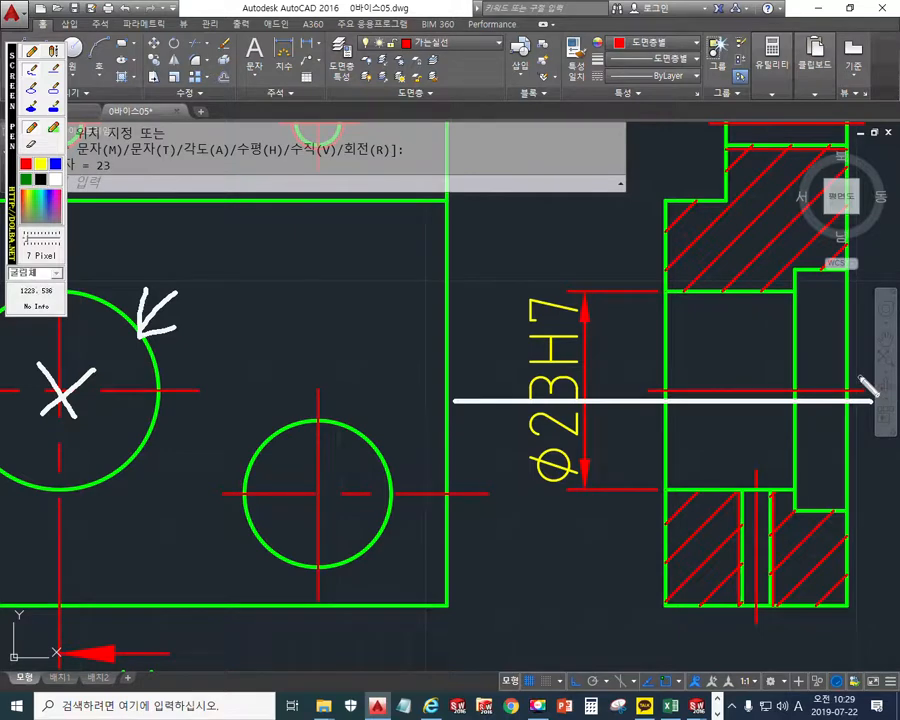
mouse_move(562, 276)
left_mouse_down()
mouse_move(534, 284)
mouse_move(572, 288)
left_mouse_up()
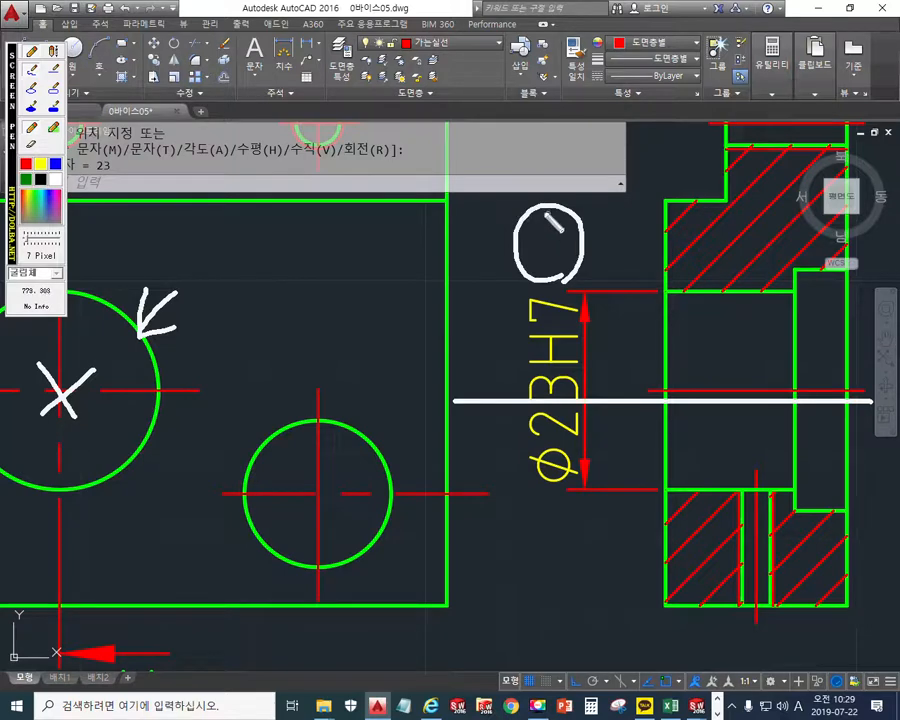
key("Escape")
Step: Sketch a vertical dimension with extension lines and arrowheads across the counterbore of section A'-A' with the screen pen
middle_click_drag(781, 358, 538, 373)
key("F12")
left_click_drag(633, 292, 549, 280)
left_click_drag(612, 523, 549, 526)
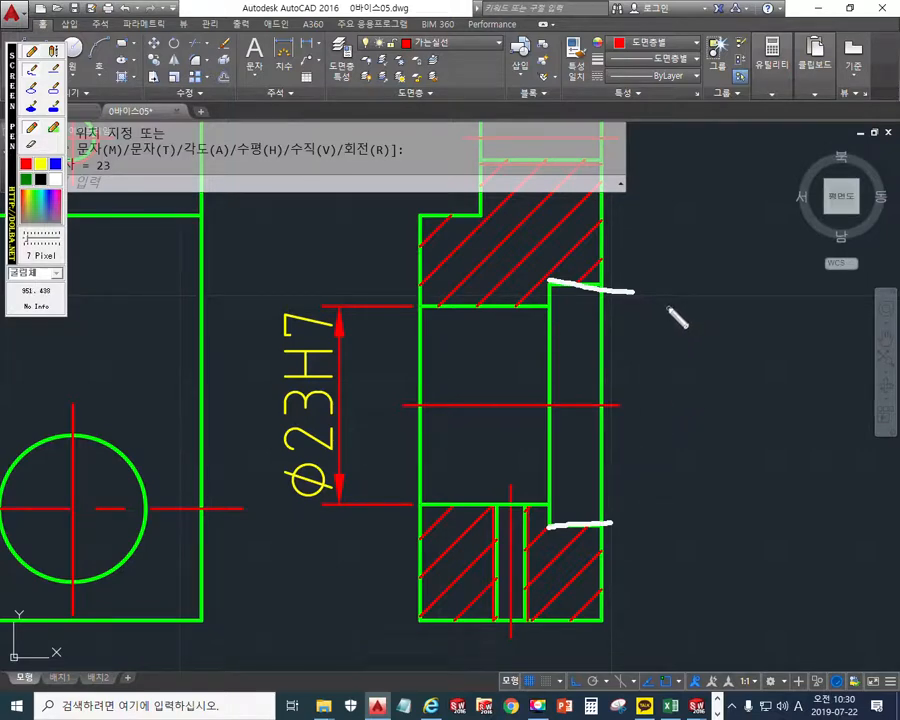
left_click_drag(621, 290, 710, 283)
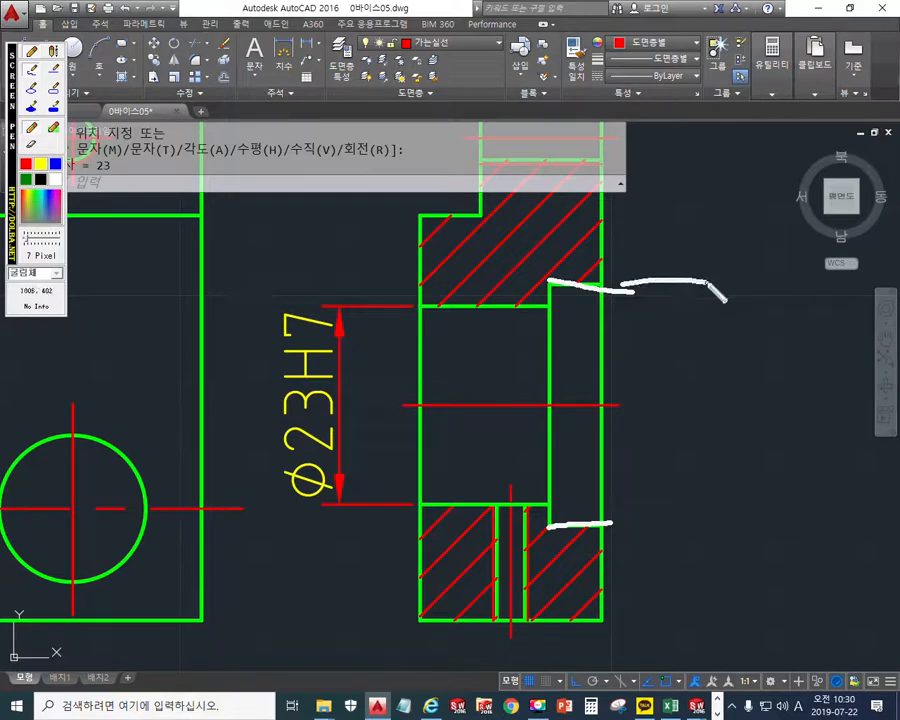
mouse_move(687, 290)
left_mouse_down()
mouse_move(688, 502)
mouse_move(706, 463)
left_mouse_up()
left_click_drag(677, 316, 704, 310)
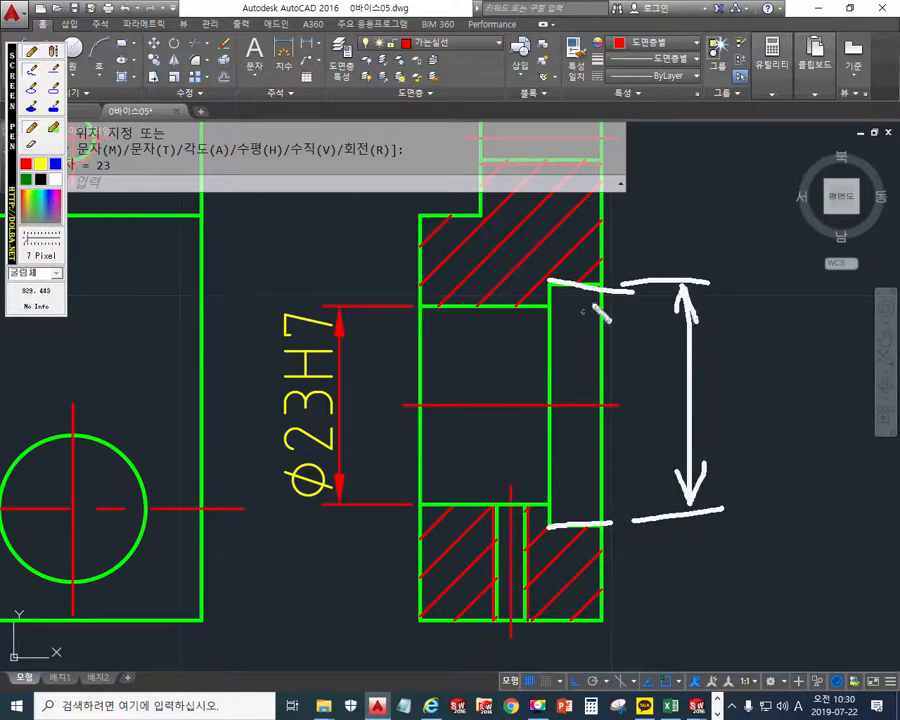
Step: Mark the counterbore's dimension origin points and possible text positions with the screen pen, and clear all marks
mouse_move(603, 284)
left_mouse_down()
mouse_move(604, 298)
mouse_move(594, 288)
mouse_move(599, 303)
left_mouse_up()
left_click_drag(630, 220, 627, 262)
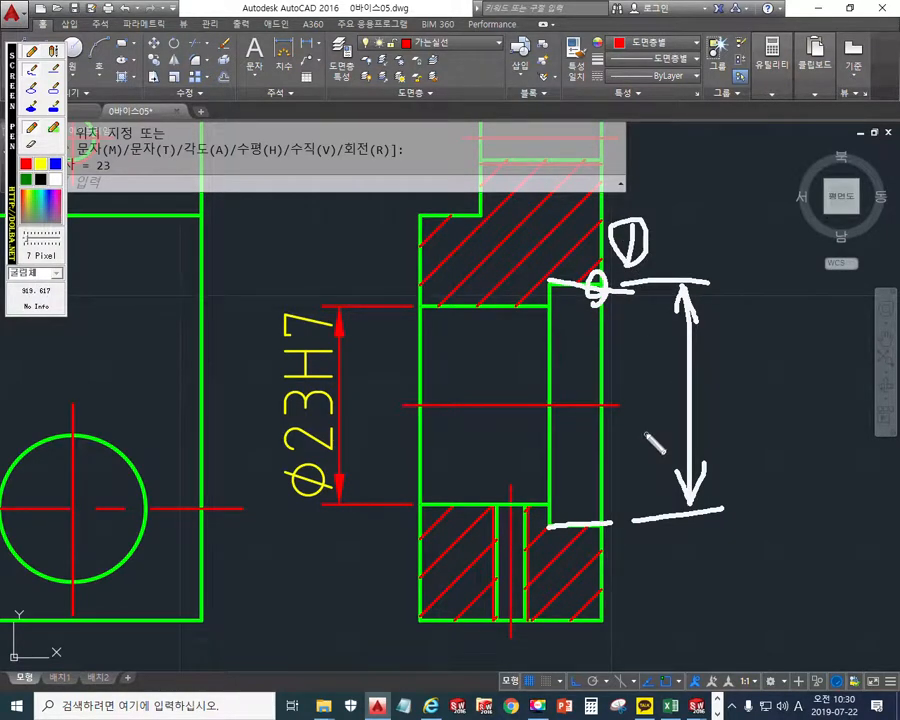
mouse_move(630, 231)
left_mouse_down()
mouse_move(644, 239)
mouse_move(641, 255)
left_mouse_up()
left_click_drag(634, 536, 638, 574)
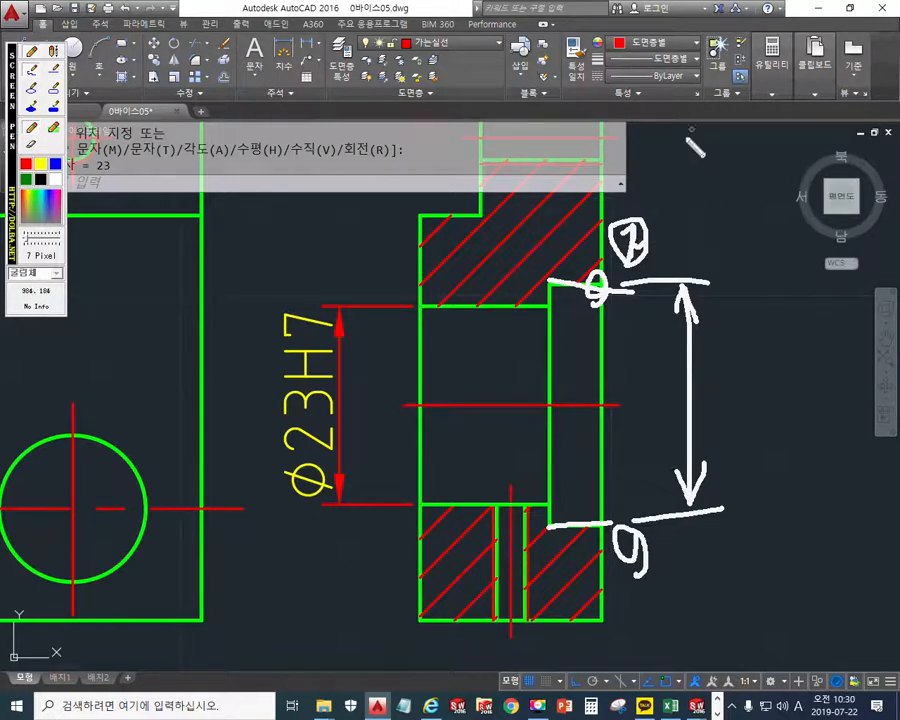
mouse_move(688, 140)
left_mouse_down()
mouse_move(695, 255)
mouse_move(702, 122)
mouse_move(714, 236)
left_mouse_up()
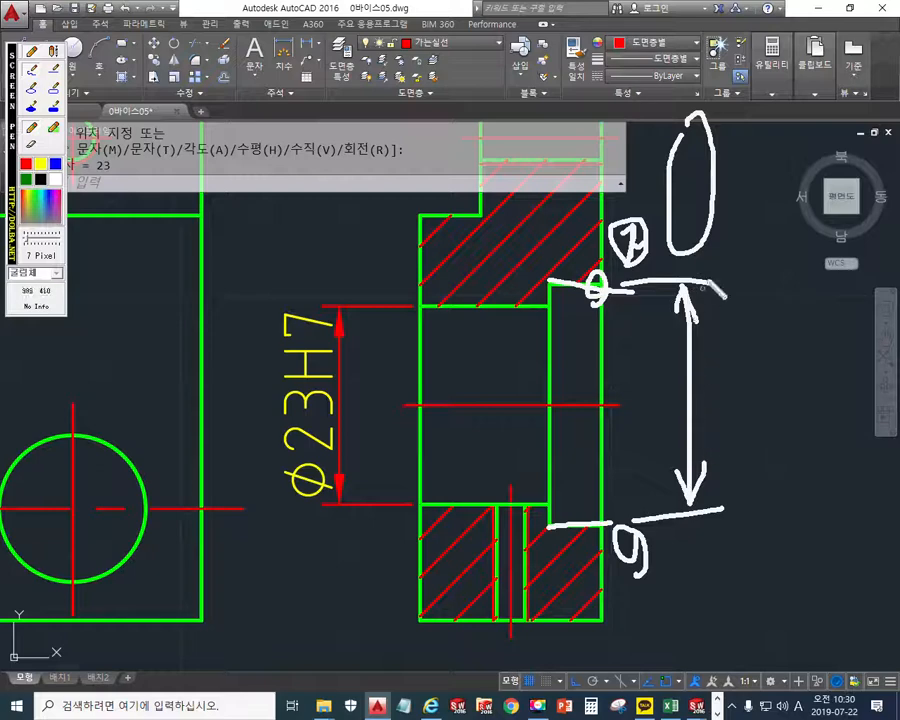
mouse_move(700, 325)
left_mouse_down()
mouse_move(690, 445)
mouse_move(718, 452)
left_mouse_up()
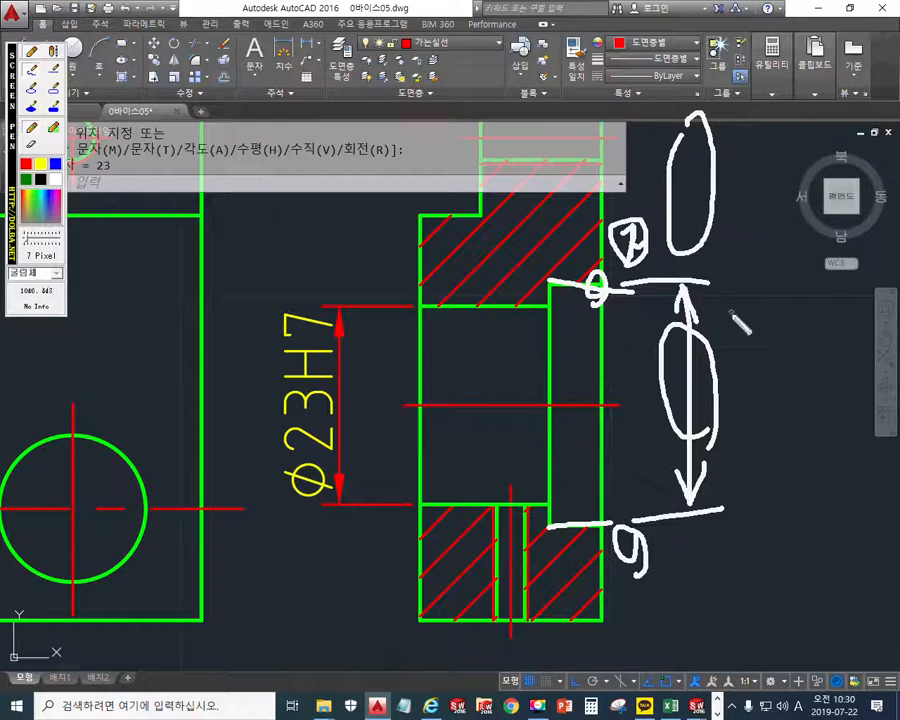
key("Escape")
Step: Add a vertical linear dimension to the counterbore of section A'-A', adding Ø before and H7 after its text to read Ø28H7
middle_click_drag(736, 350, 628, 364)
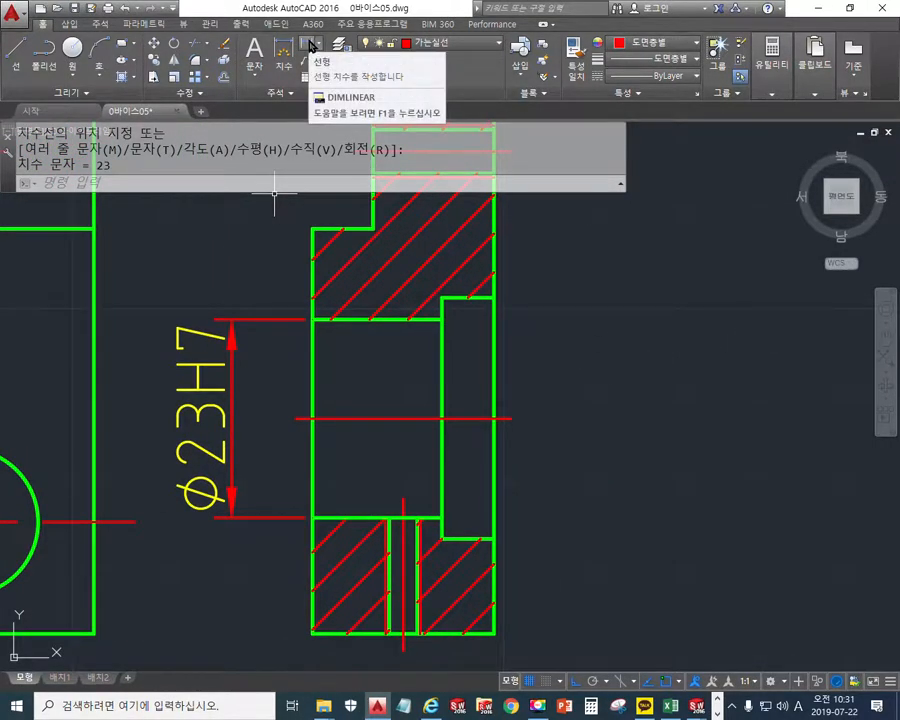
left_click(309, 45)
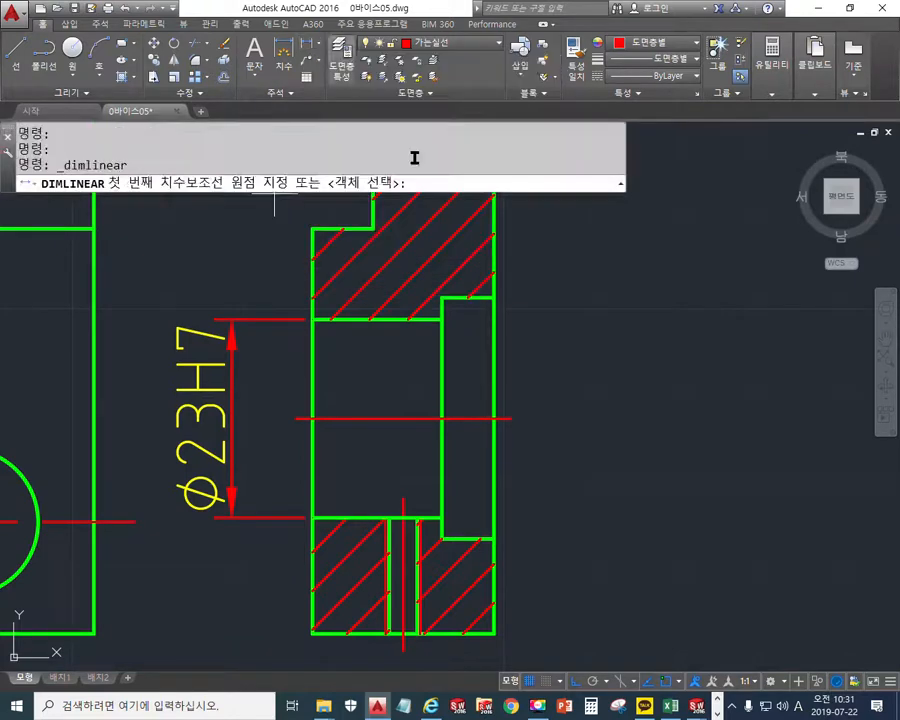
left_click(493, 540)
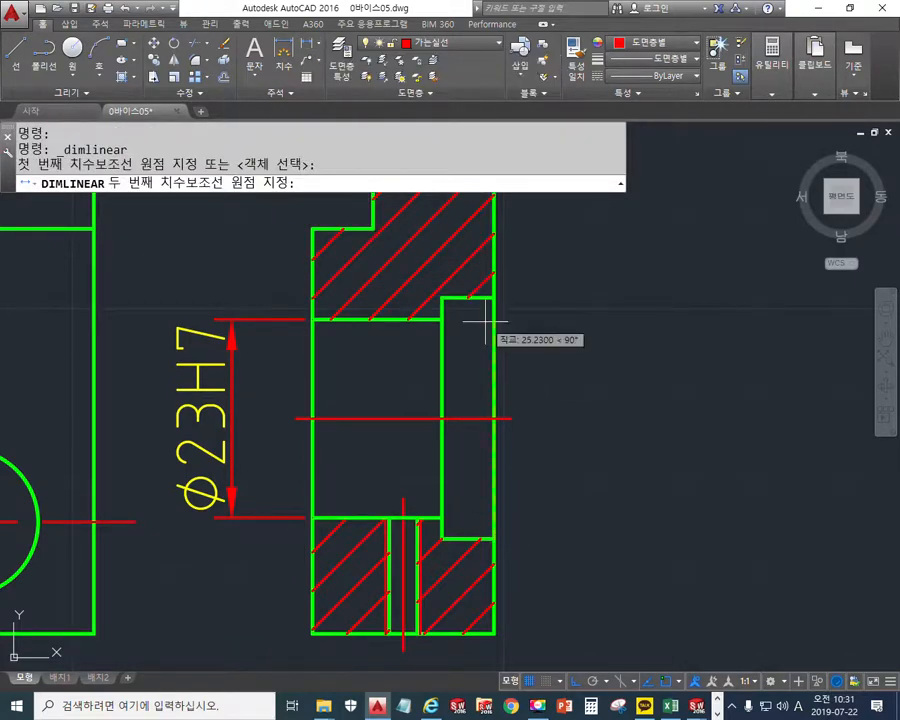
left_click(493, 297)
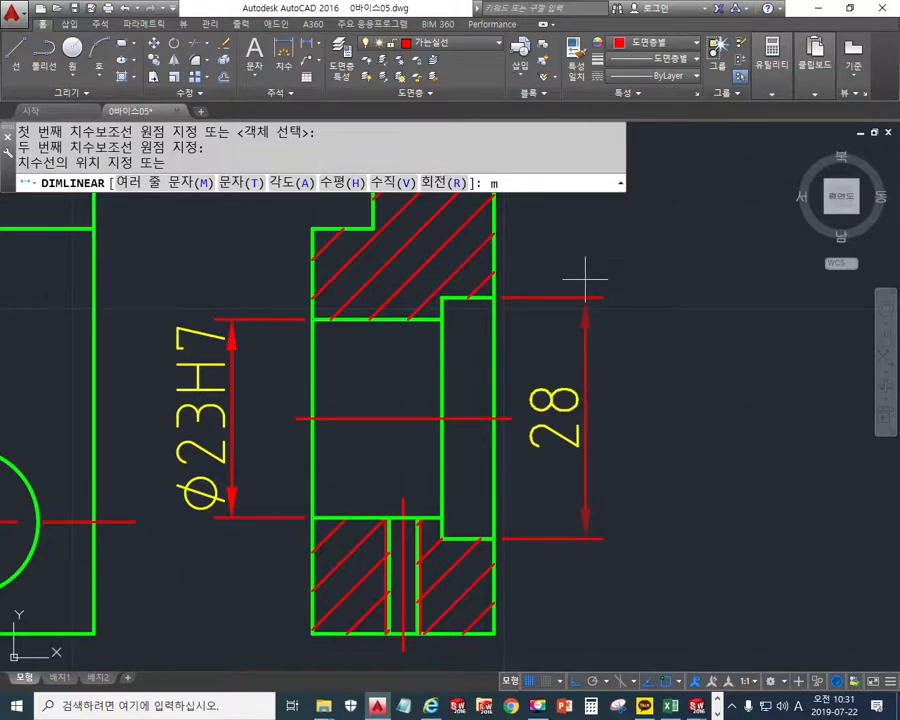
key("Return")
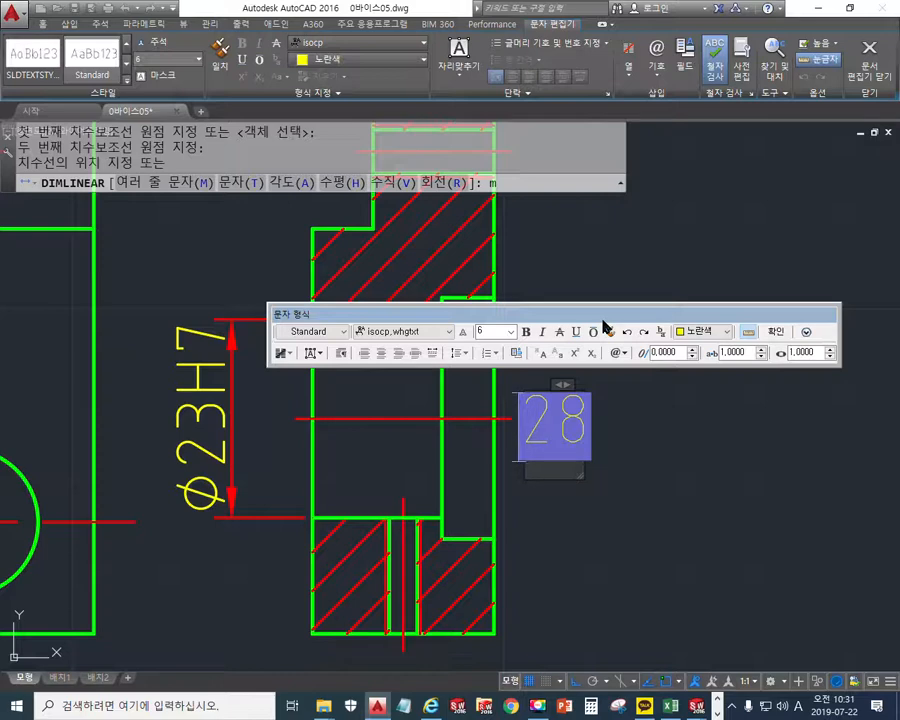
type("%%c")
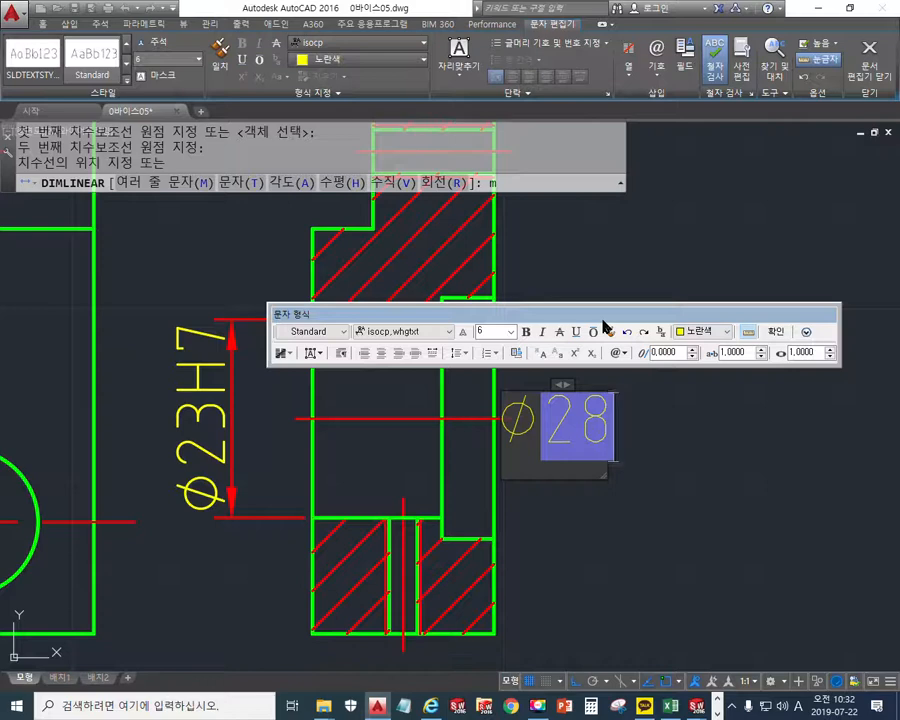
type("H7")
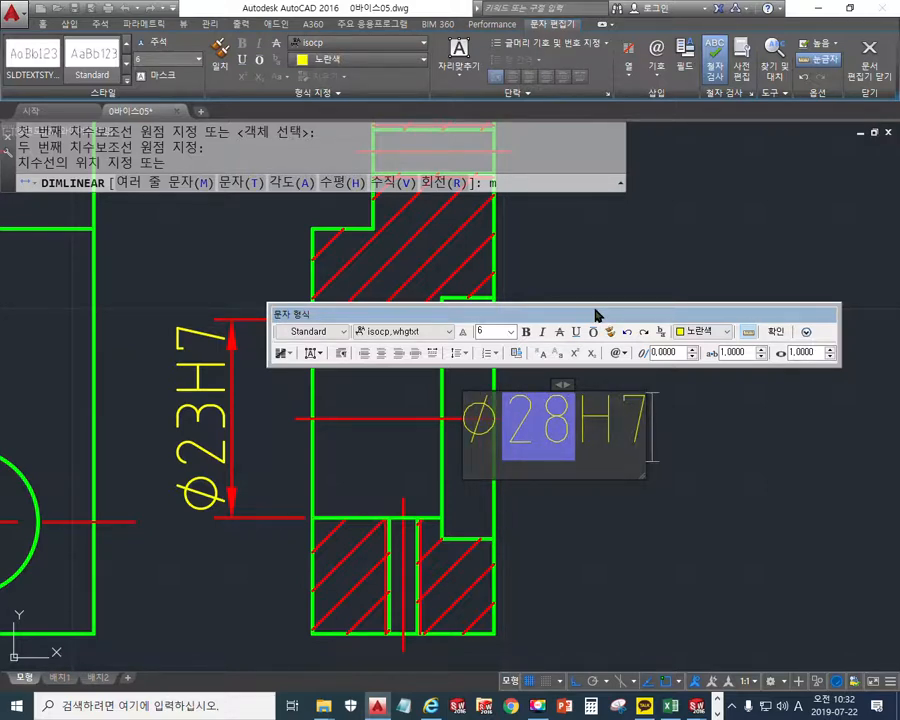
left_click(776, 332)
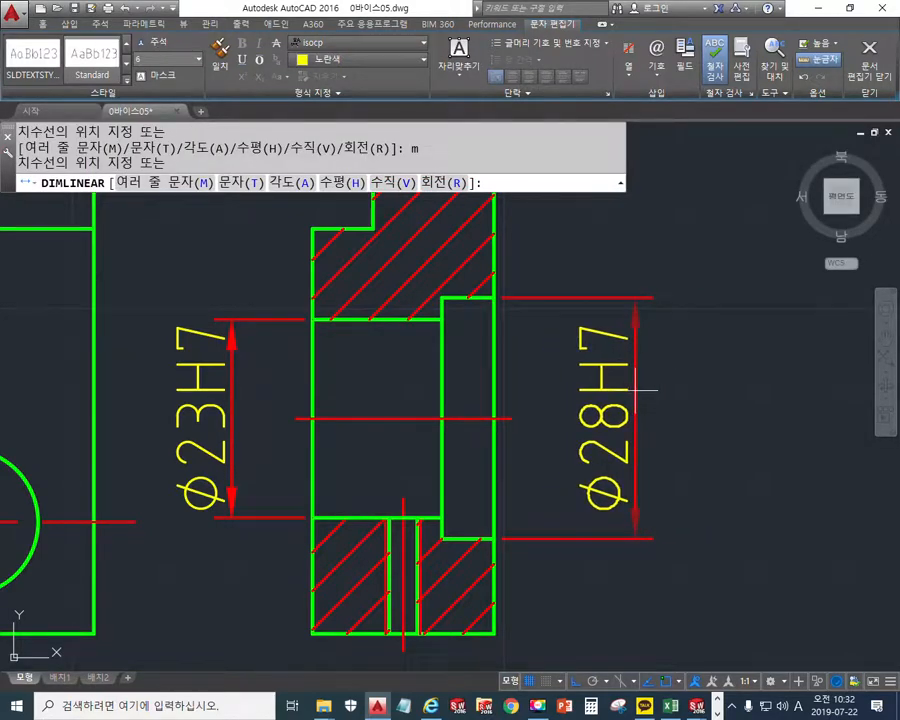
left_click(633, 380)
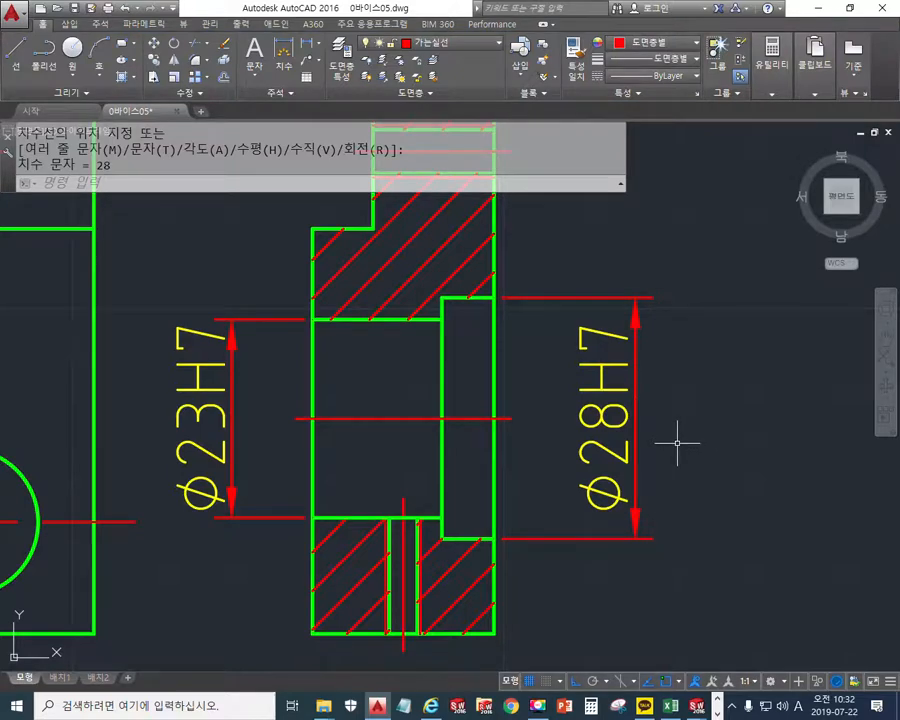
Step: Copy the Ø28H7 dimension into the empty space on the side of the section away from the Ø23H7 dimension
middle_click_drag(694, 441, 637, 436)
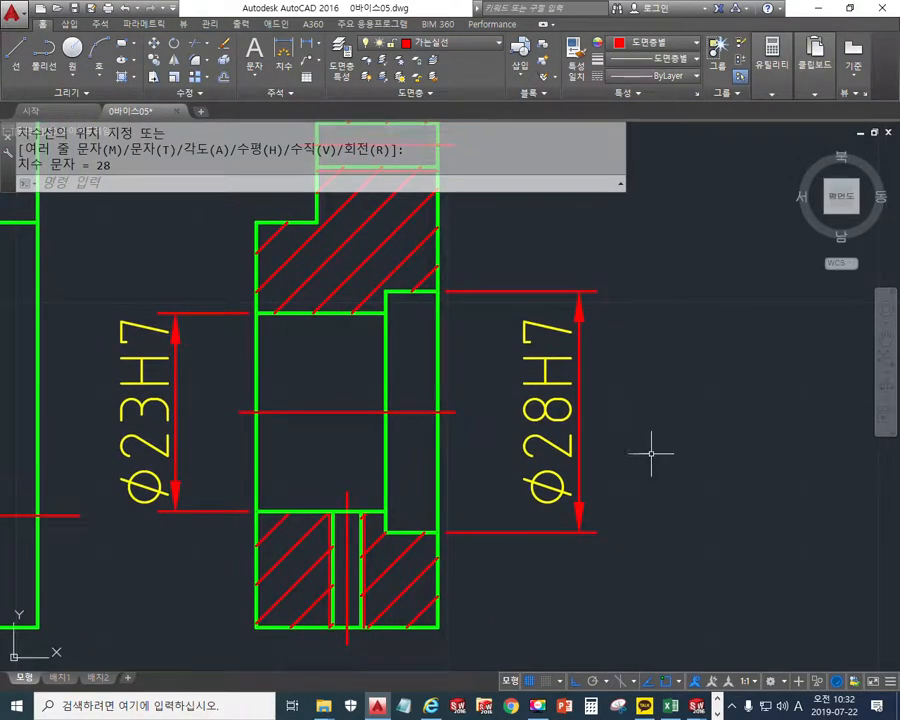
type("co")
key("Return")
left_click(611, 550)
left_click(566, 496)
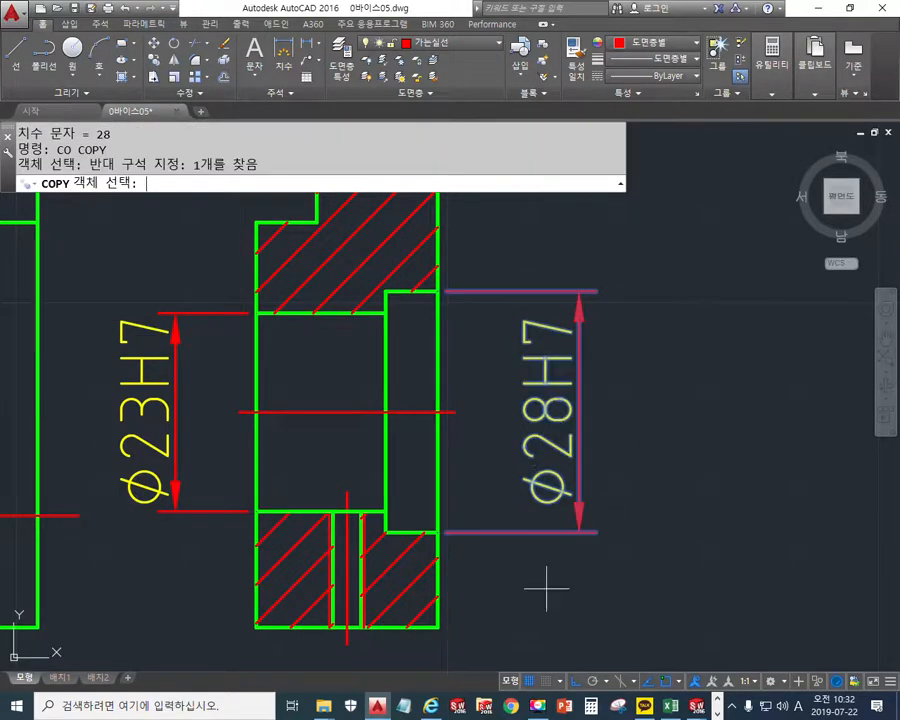
key("Return")
left_click(545, 580)
left_click(770, 540)
key("Return")
Step: Stretch the copied dimension's upper origin point straight down, shortening its measured length to about 9.5
left_click(722, 330)
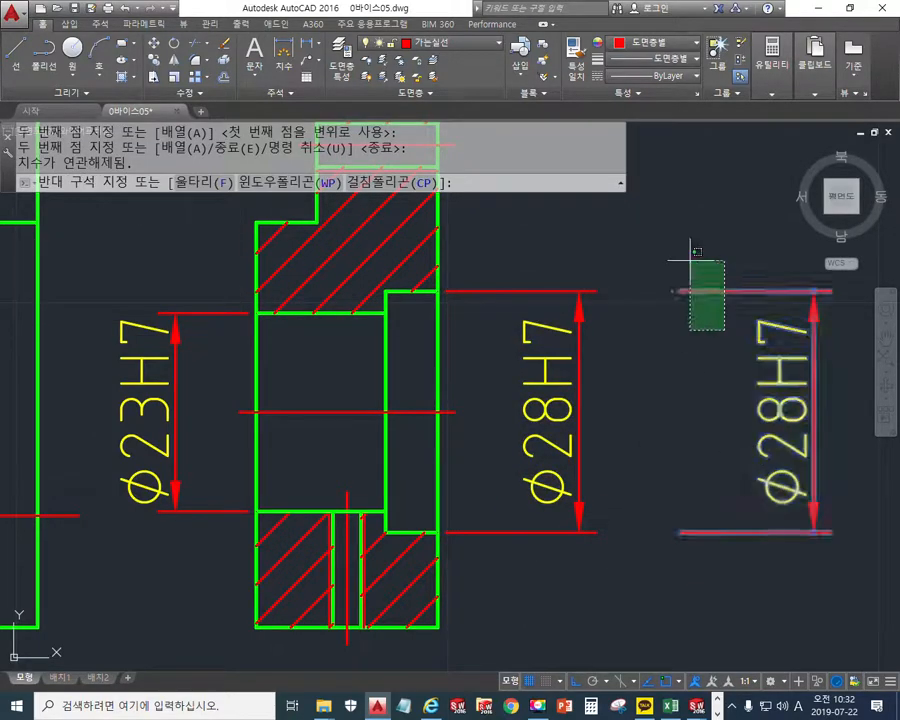
left_click(691, 245)
left_click(670, 291)
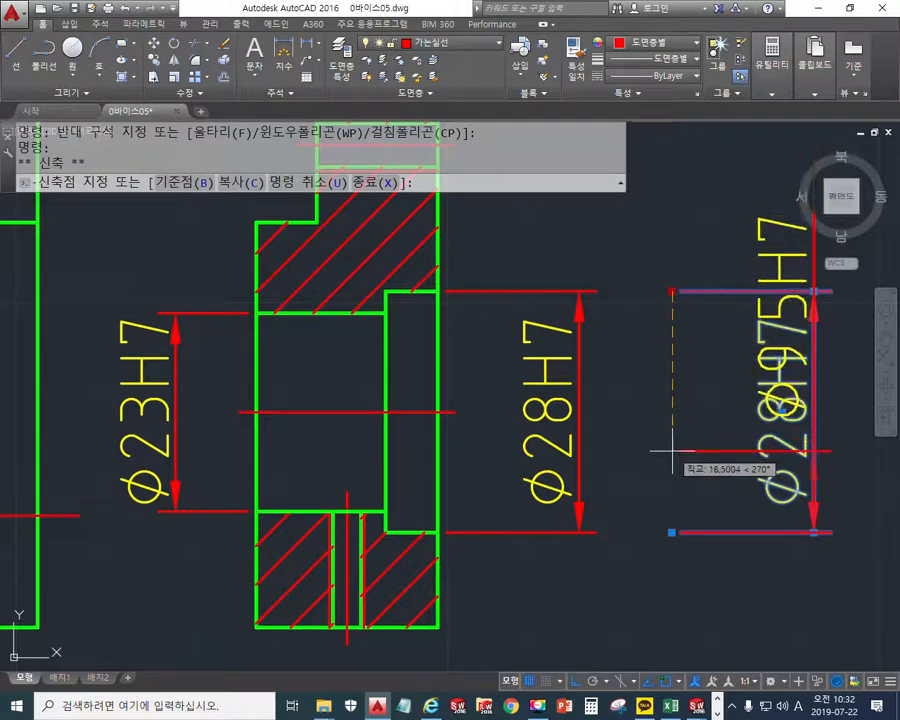
left_click(668, 449)
Step: Circle the shortened dimension's text and mark a double arrow between its extension lines with the screen pen
middle_click_drag(707, 398, 583, 404)
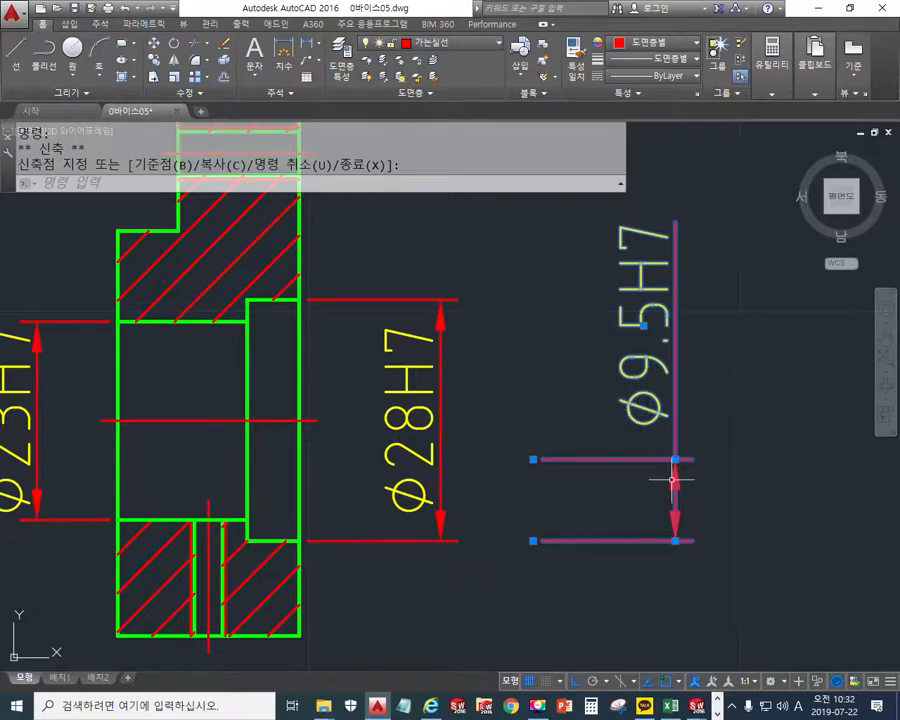
key("F9")
mouse_move(622, 402)
left_mouse_down()
mouse_move(675, 222)
mouse_move(652, 455)
left_mouse_up()
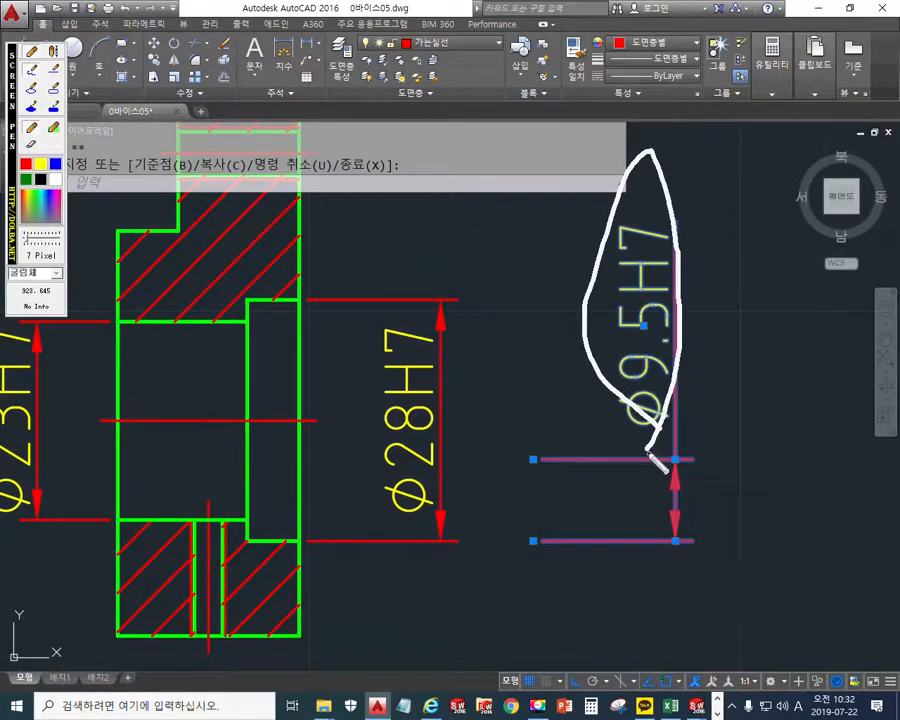
mouse_move(657, 466)
left_mouse_down()
mouse_move(658, 536)
mouse_move(666, 533)
mouse_move(656, 464)
mouse_move(668, 478)
left_mouse_up()
left_click_drag(667, 528, 657, 540)
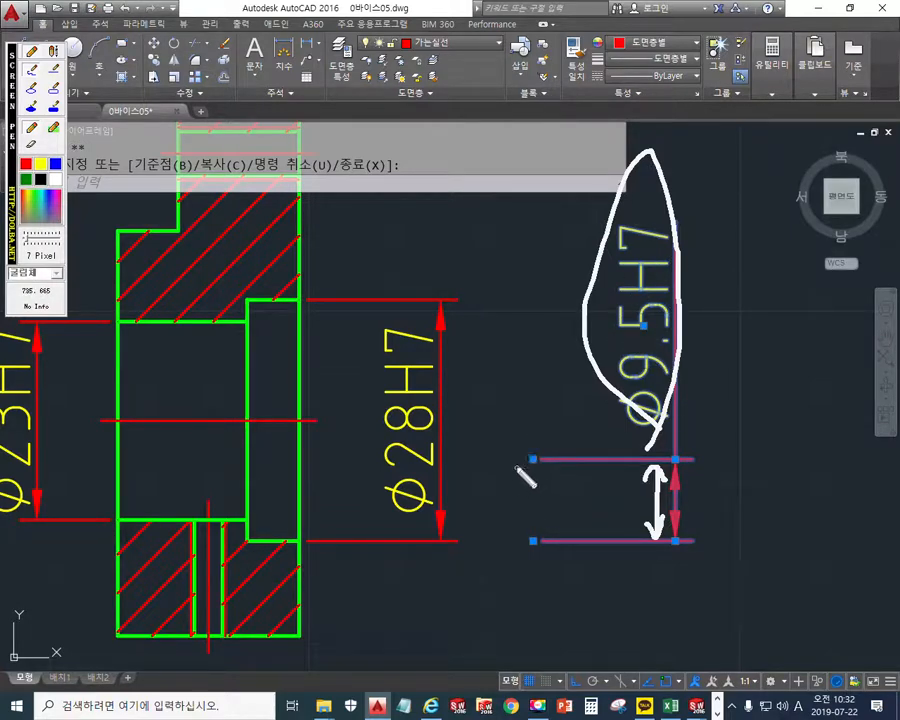
Step: Number the shortened dimension's extension lines 1 and 2 with the screen pen, circle the 2 and the Ø28H7 text, and clear the marks
left_click_drag(518, 560, 519, 534)
mouse_move(508, 454)
left_mouse_down()
mouse_move(521, 460)
mouse_move(509, 479)
mouse_move(524, 481)
left_mouse_up()
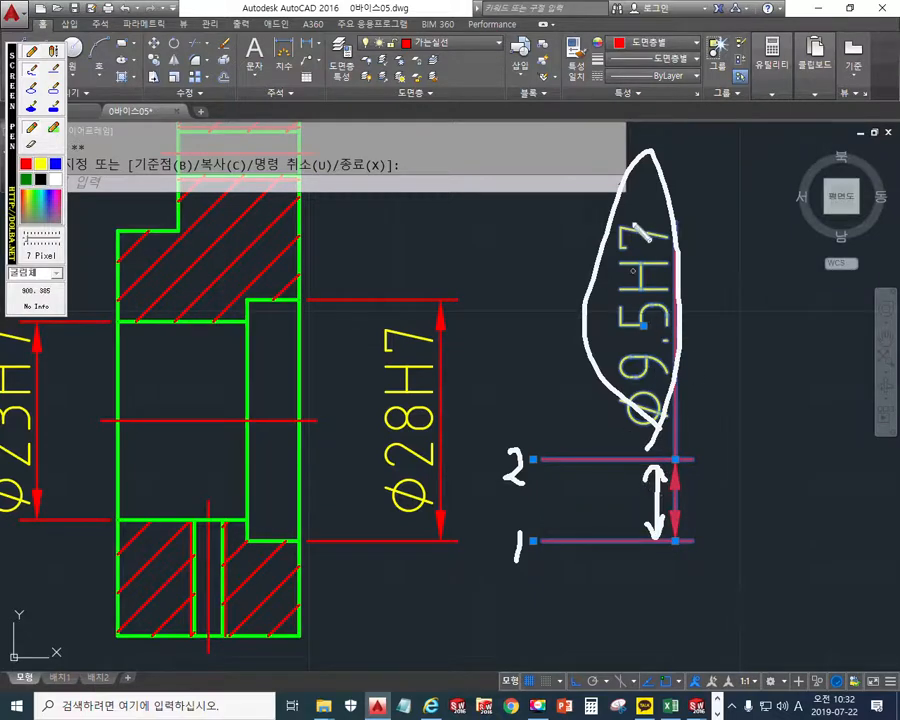
mouse_move(540, 438)
left_mouse_down()
mouse_move(500, 488)
mouse_move(545, 470)
left_mouse_up()
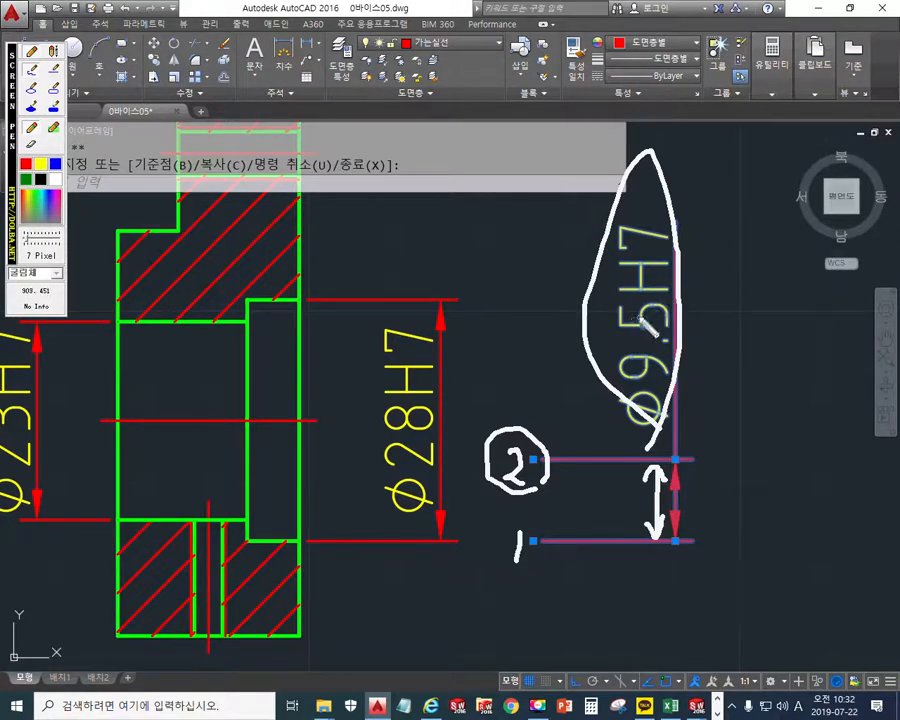
mouse_move(453, 462)
left_mouse_down()
mouse_move(440, 505)
mouse_move(358, 354)
mouse_move(448, 392)
mouse_move(451, 464)
left_mouse_up()
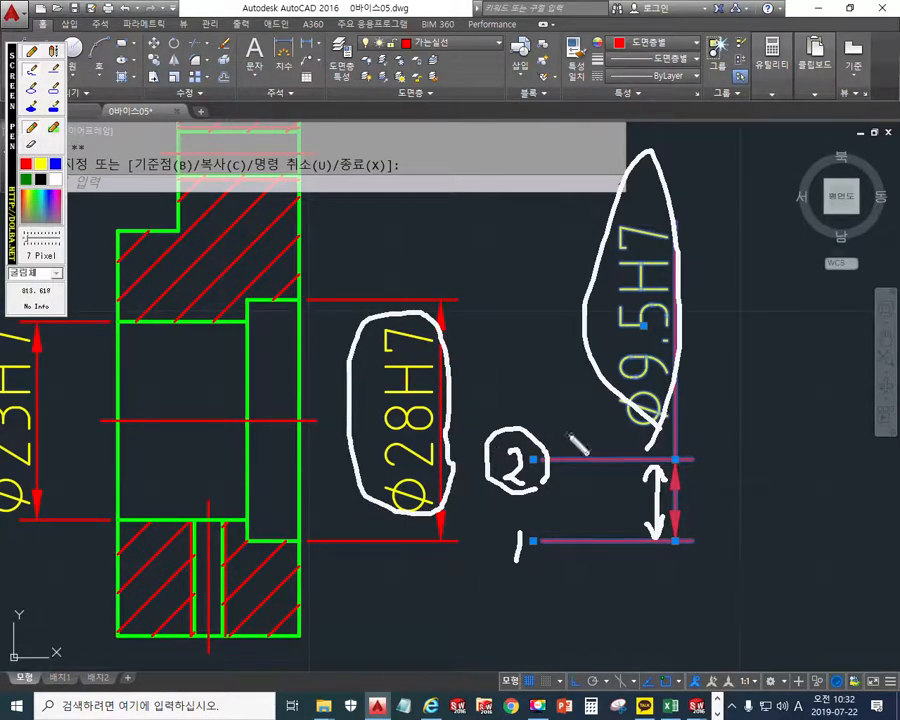
key("Escape")
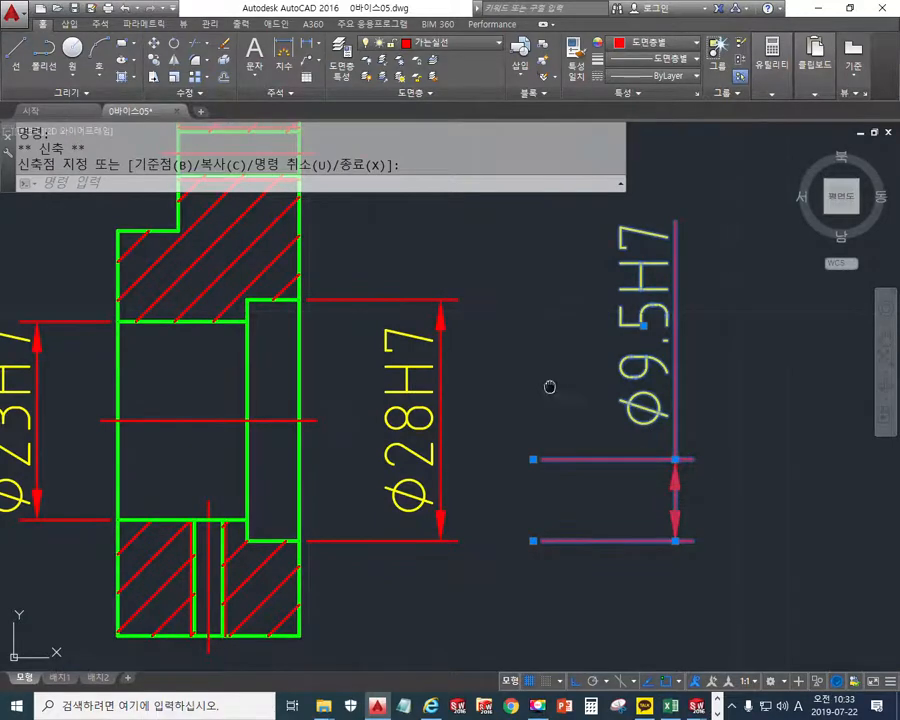
Step: Delete the shortened copy of the dimension and return to section A'-A' with its Ø23H7 and Ø28H7 dimensions
middle_click_drag(545, 385, 603, 388)
key("Delete")
mouse_move(262, 350)
middle_mouse_down()
mouse_move(434, 346)
mouse_move(448, 331)
middle_mouse_up()
middle_click_drag(504, 480, 505, 376)
mouse_move(515, 506)
middle_mouse_down()
mouse_move(516, 401)
mouse_move(507, 529)
middle_mouse_up()
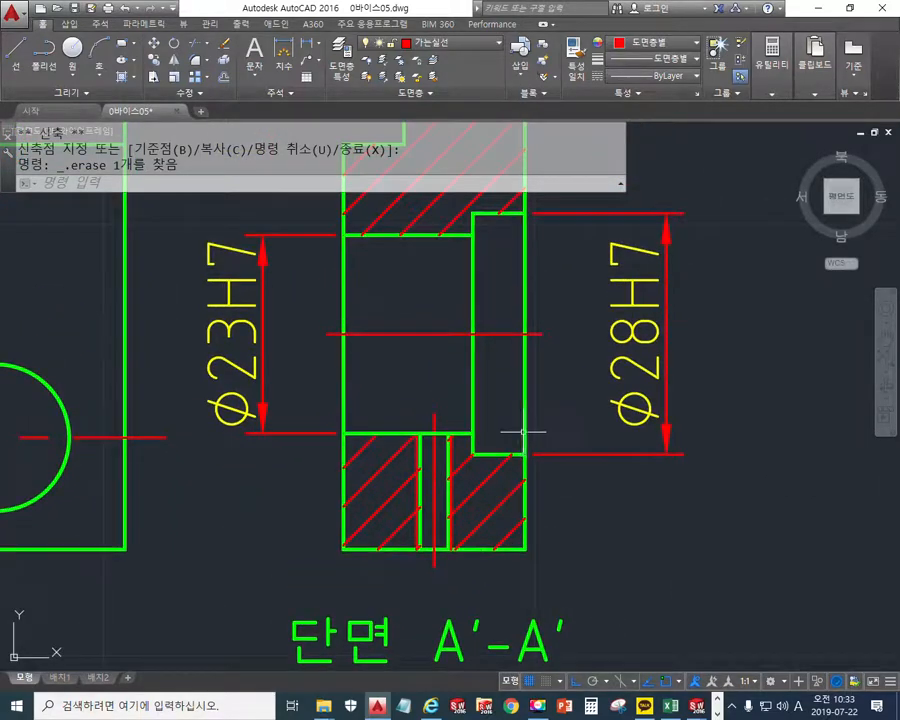
Step: Sketch the counterbore depth dimension with the screen pen, marking origins 1 and 2 and the nea snap, and clear the marks
middle_click_drag(508, 388, 486, 484)
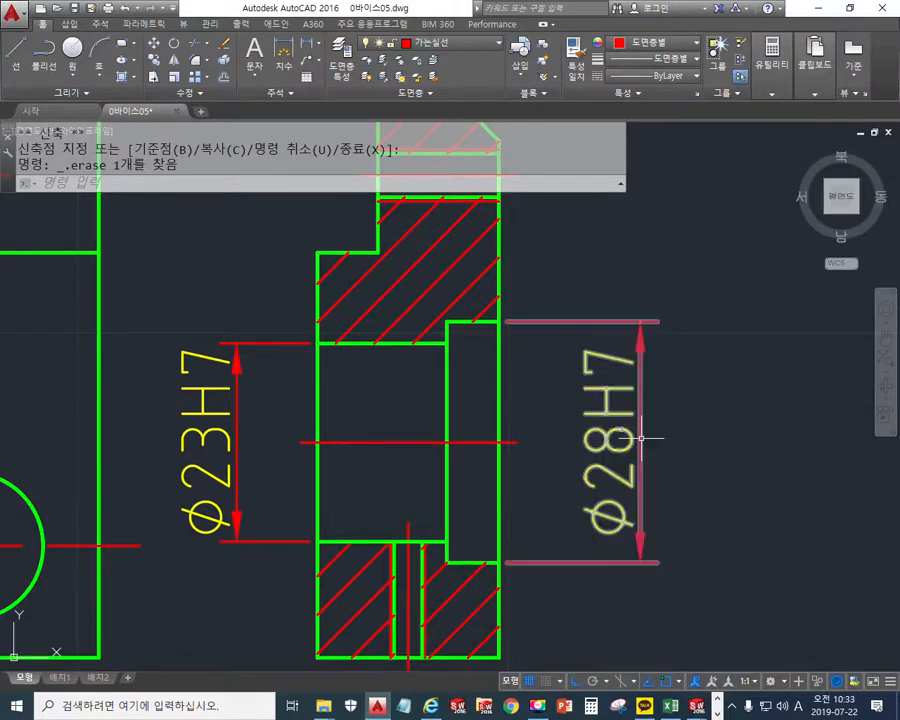
mouse_move(641, 437)
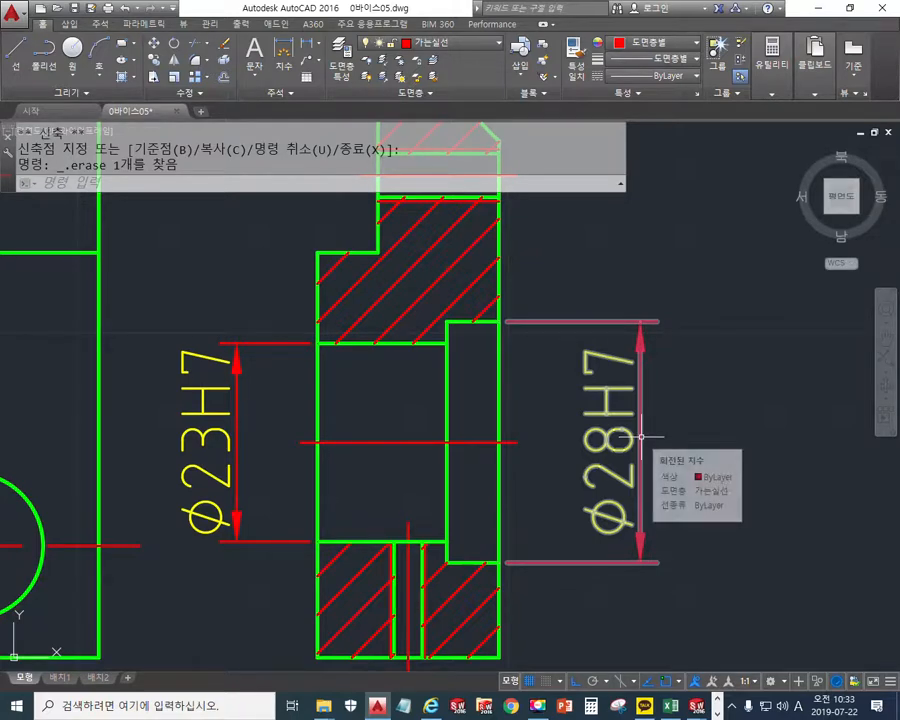
key("F2")
mouse_move(444, 312)
left_mouse_down()
mouse_move(447, 247)
mouse_move(436, 259)
mouse_move(535, 259)
mouse_move(515, 272)
left_mouse_up()
mouse_move(426, 236)
left_mouse_down()
mouse_move(445, 253)
mouse_move(436, 270)
left_mouse_up()
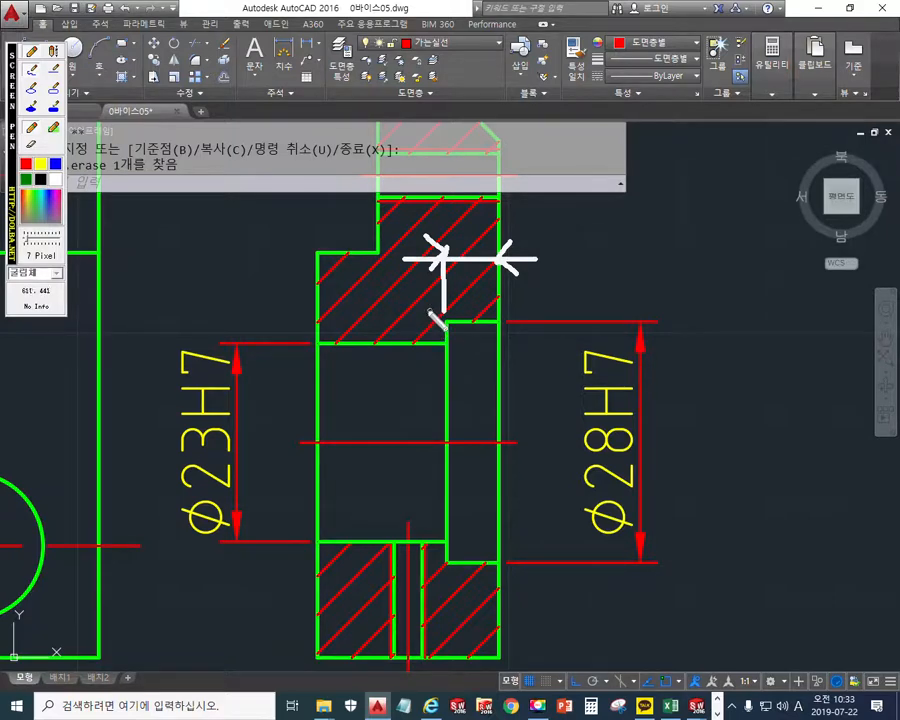
mouse_move(428, 305)
left_mouse_down()
mouse_move(412, 308)
mouse_move(436, 316)
mouse_move(426, 325)
left_mouse_up()
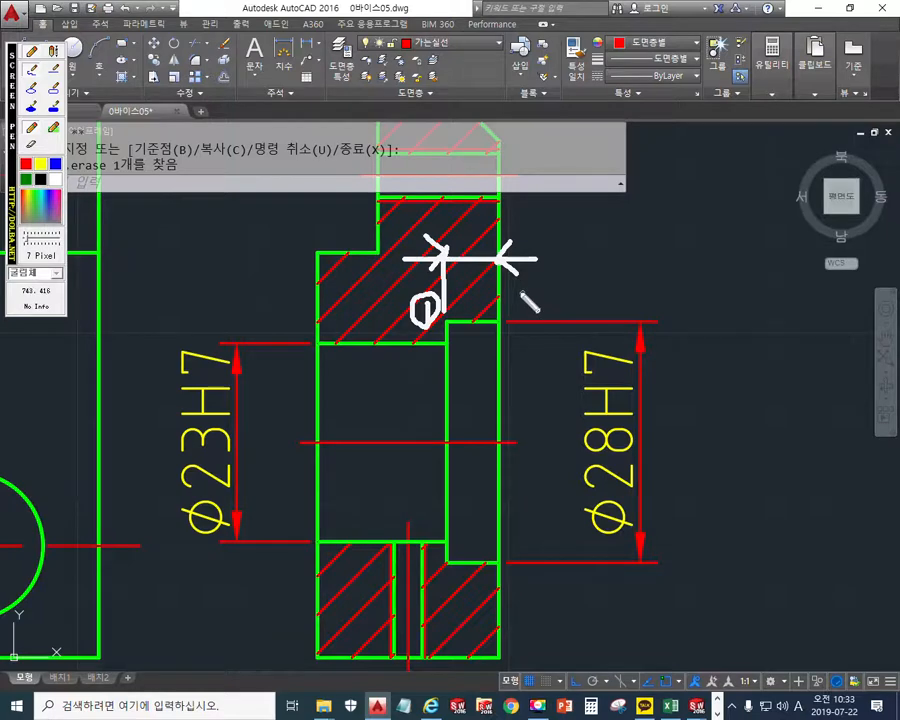
mouse_move(491, 270)
left_mouse_down()
mouse_move(496, 295)
mouse_move(509, 297)
left_mouse_up()
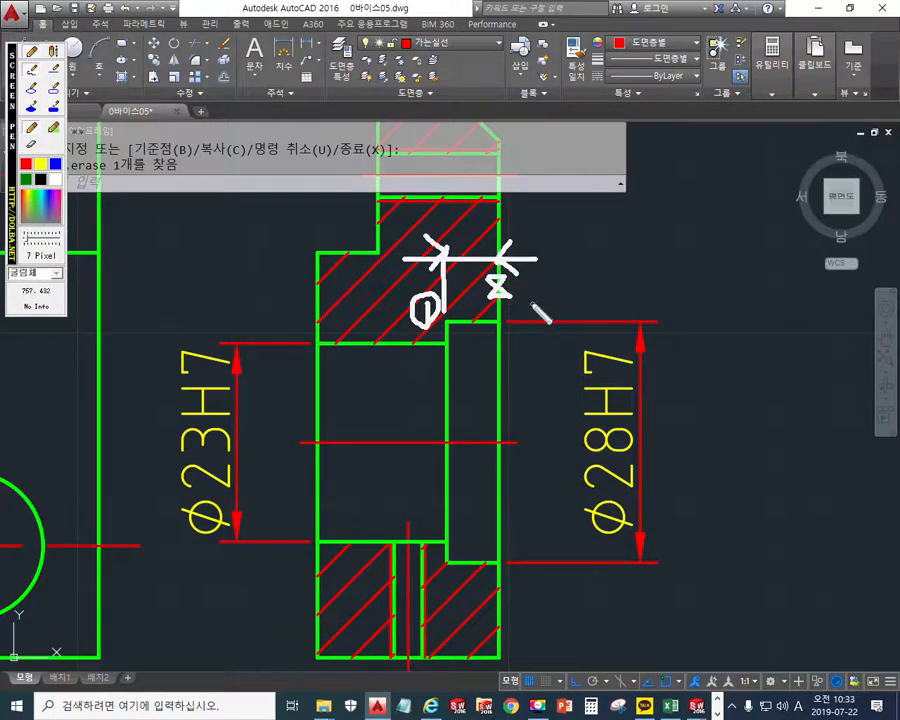
left_click_drag(527, 272, 553, 310)
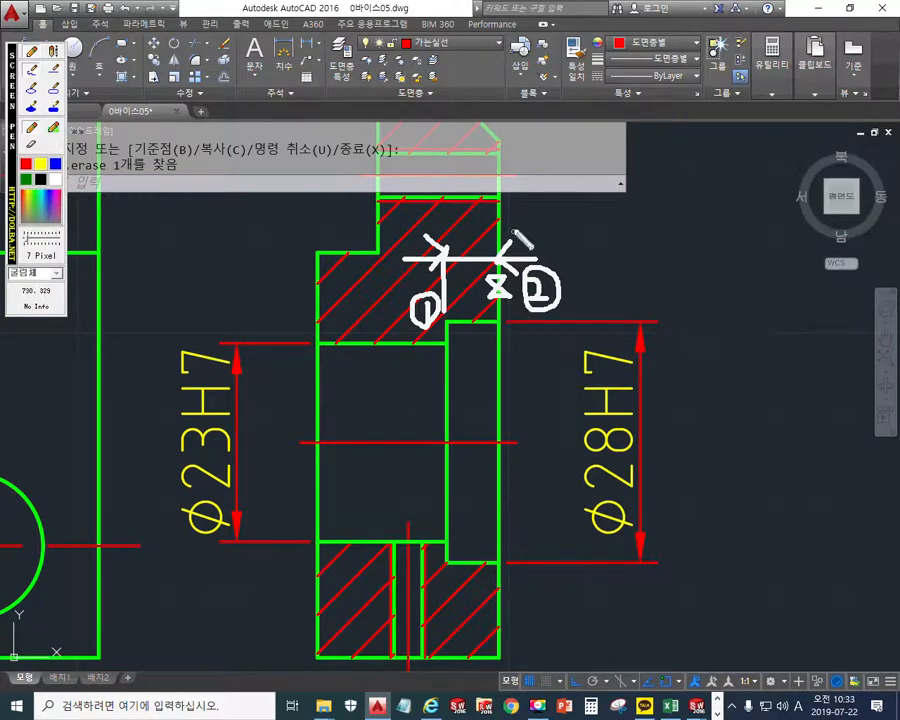
mouse_move(517, 321)
left_mouse_down()
mouse_move(534, 346)
mouse_move(578, 332)
left_mouse_up()
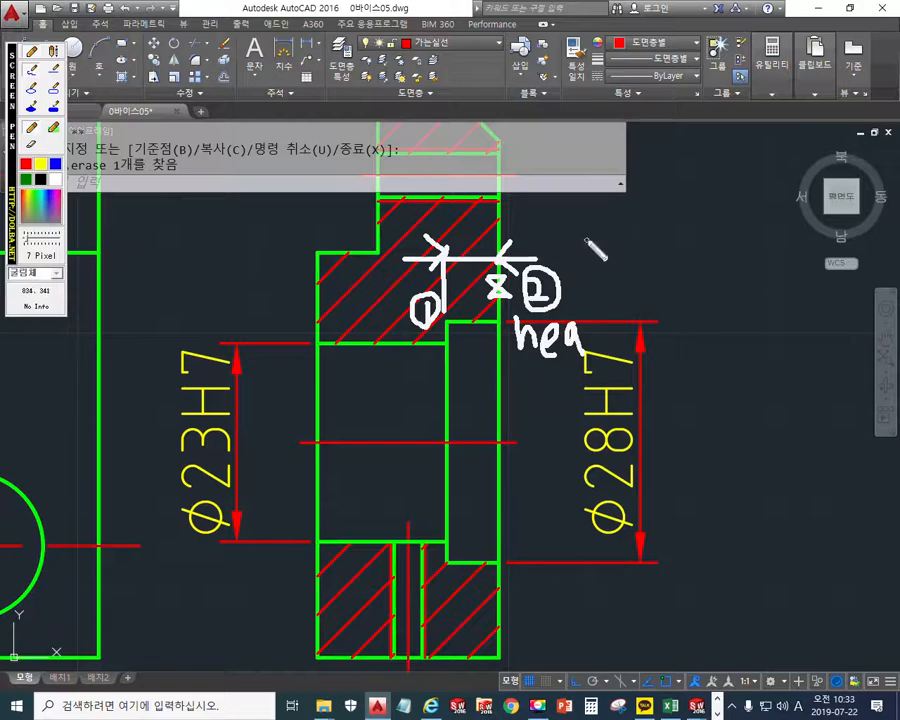
mouse_move(603, 200)
left_mouse_down()
mouse_move(597, 240)
mouse_move(617, 243)
left_mouse_up()
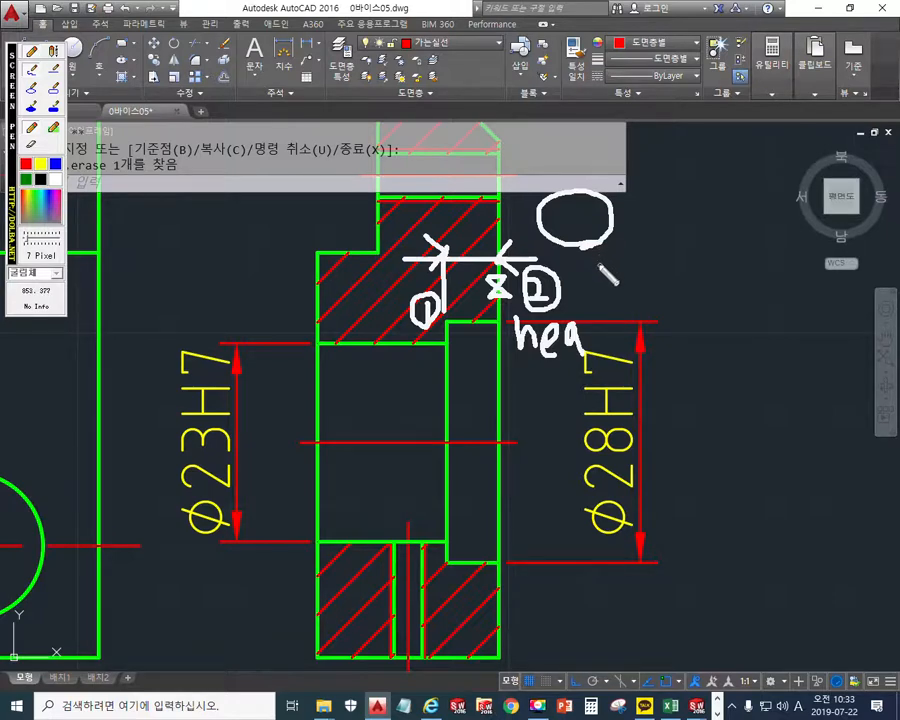
key("Escape")
Step: Add a horizontal linear dimension for the counterbore depth, from its upper inner corner to a Nearest point on the outer face, inside the hatched area
middle_click_drag(579, 259, 534, 283)
scroll(534, 283, "down", 5)
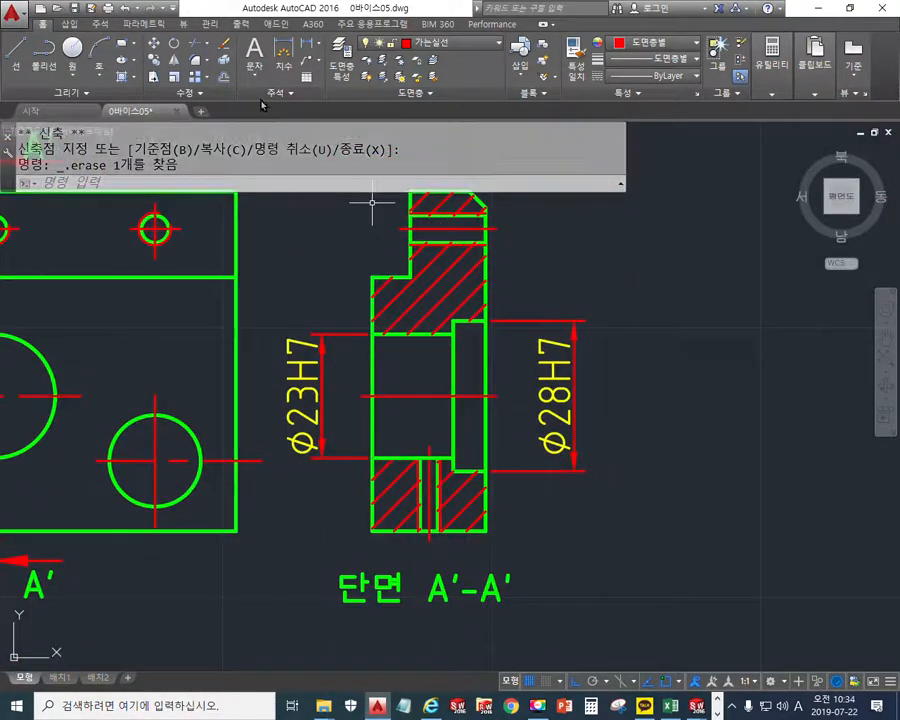
left_click(308, 44)
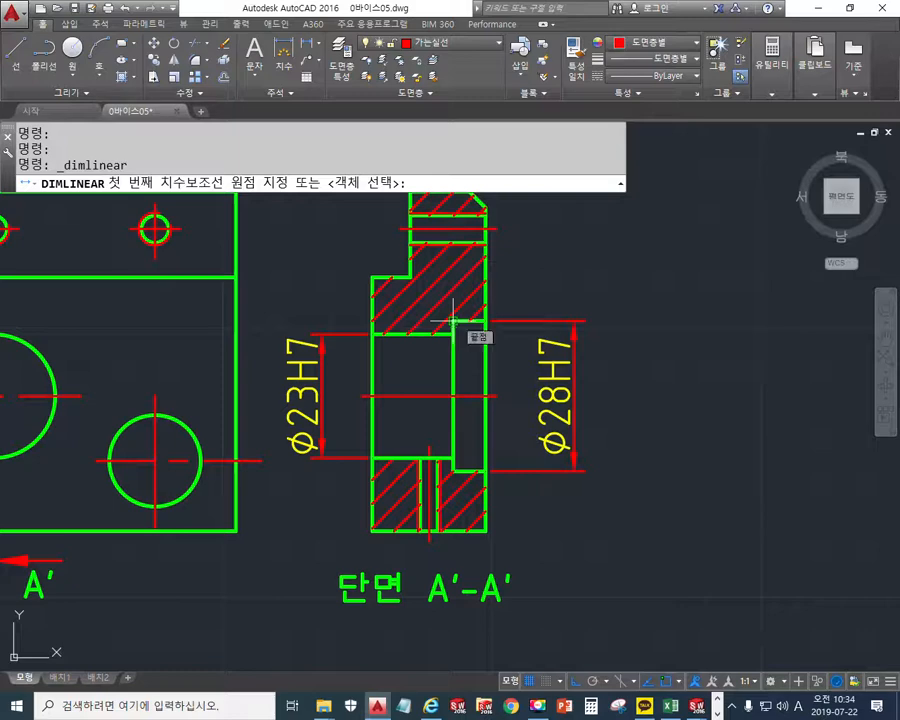
left_click(464, 303)
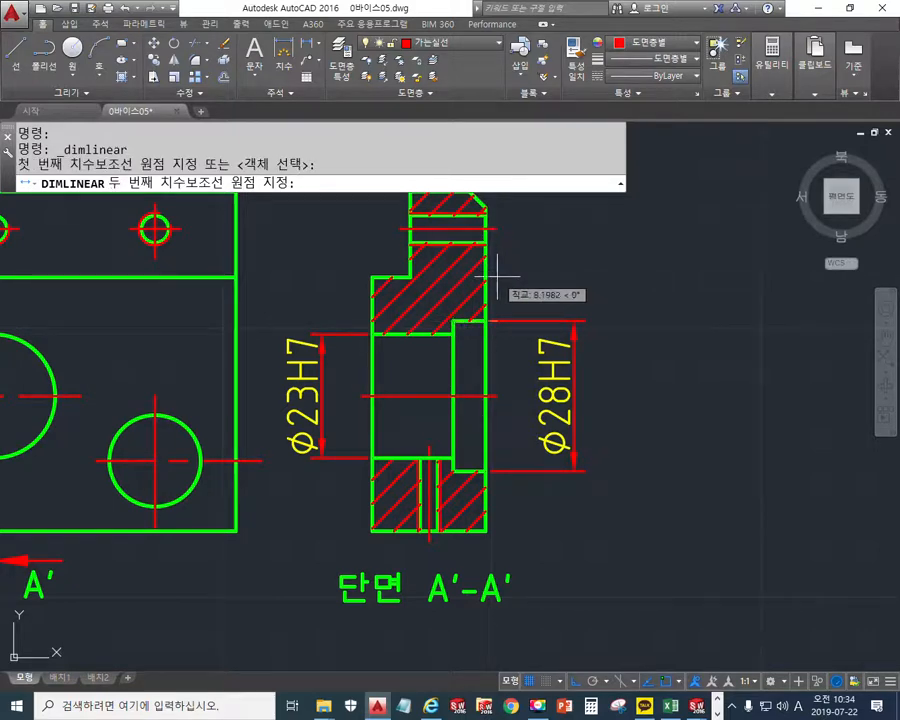
type("nea 대상")
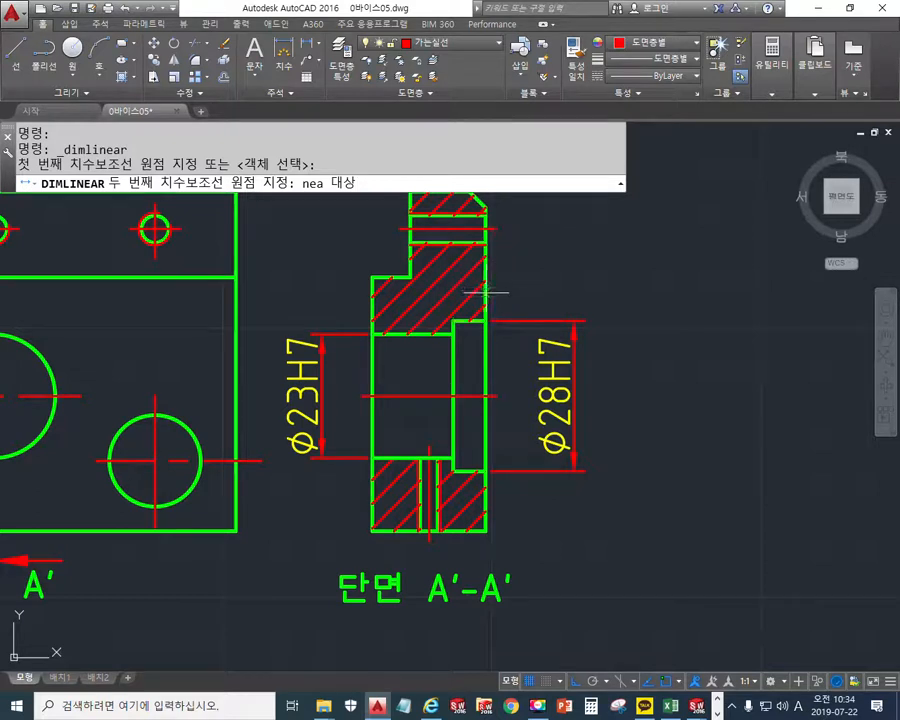
left_click(486, 294)
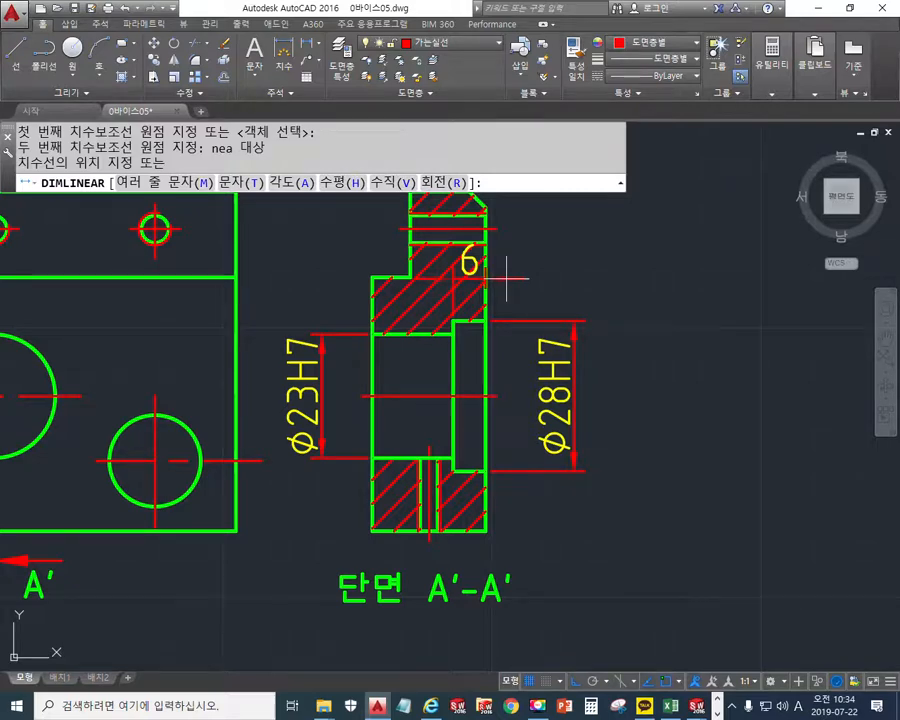
left_click(518, 277)
Step: Circle the depth dimension's two origin points with the screen pen, write an M beside it, and clear the marks
mouse_move(579, 285)
middle_mouse_down()
mouse_move(528, 305)
mouse_move(477, 302)
mouse_move(509, 295)
middle_mouse_up()
scroll(477, 303, "up", 2)
key("F9")
mouse_move(351, 388)
left_mouse_down()
mouse_move(343, 376)
mouse_move(354, 382)
mouse_move(350, 372)
left_mouse_up()
mouse_move(402, 328)
left_mouse_down()
mouse_move(412, 332)
mouse_move(404, 328)
left_mouse_up()
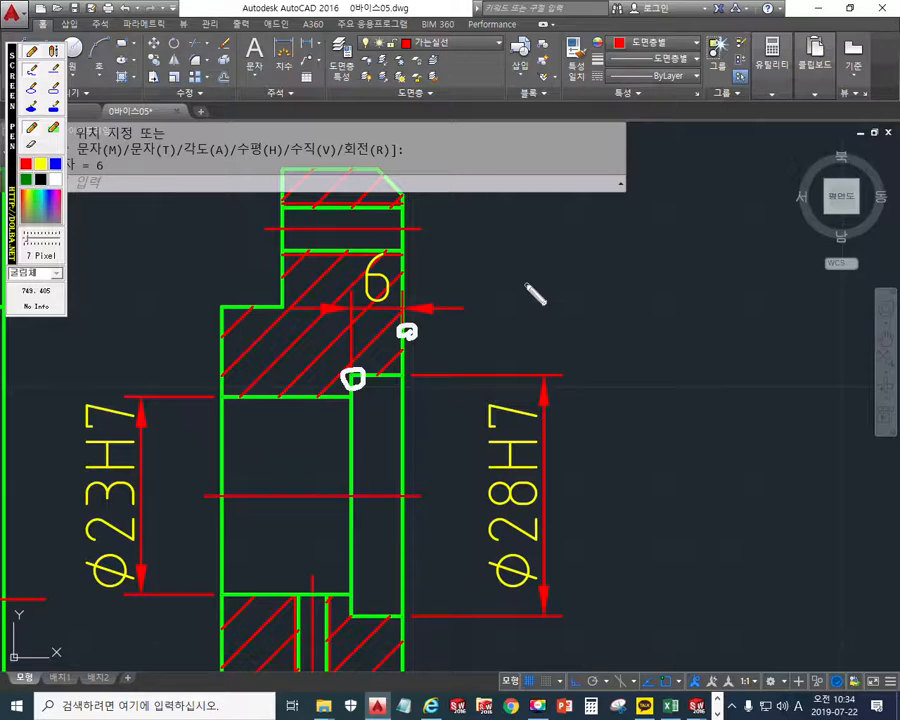
mouse_move(484, 293)
left_mouse_down()
mouse_move(528, 287)
mouse_move(540, 312)
left_mouse_up()
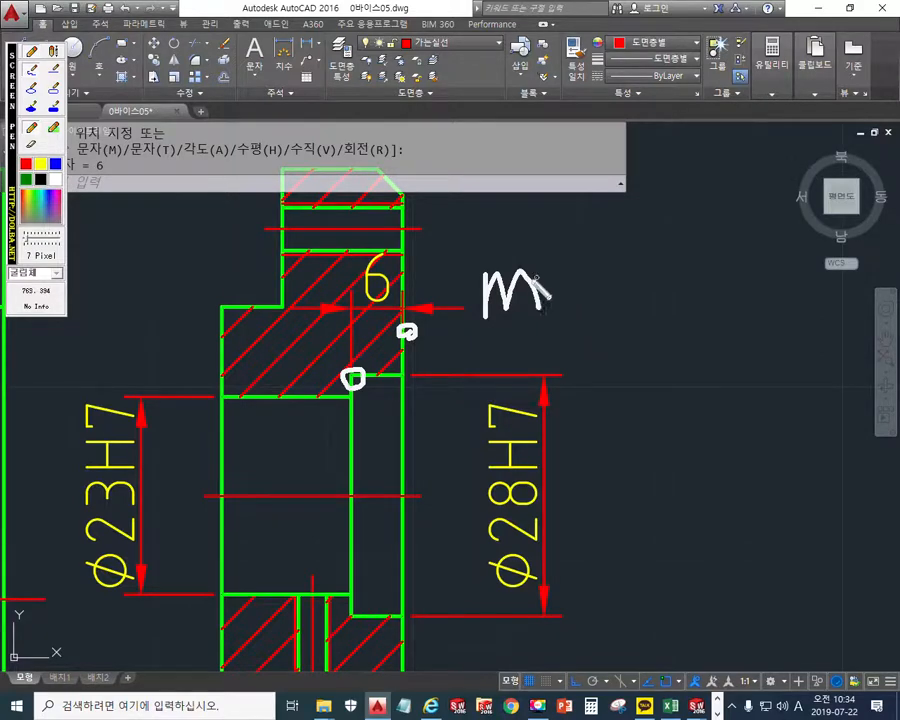
key("Escape")
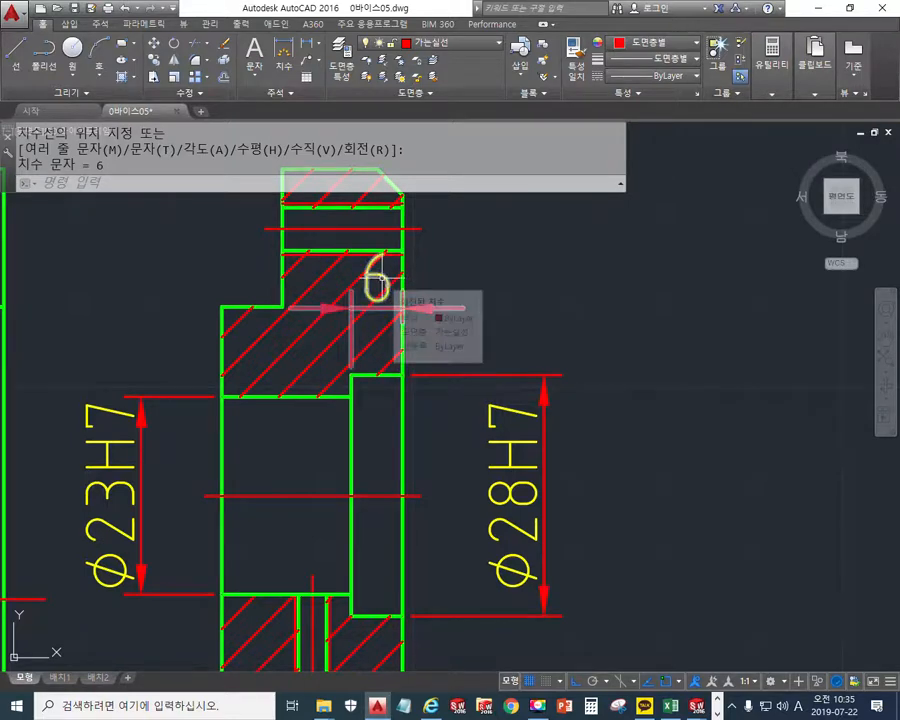
Step: Replace the counterbore depth dimension's automatic text with a typed 6 using the text edit command
type("ed")
key("Return")
left_click(350, 308)
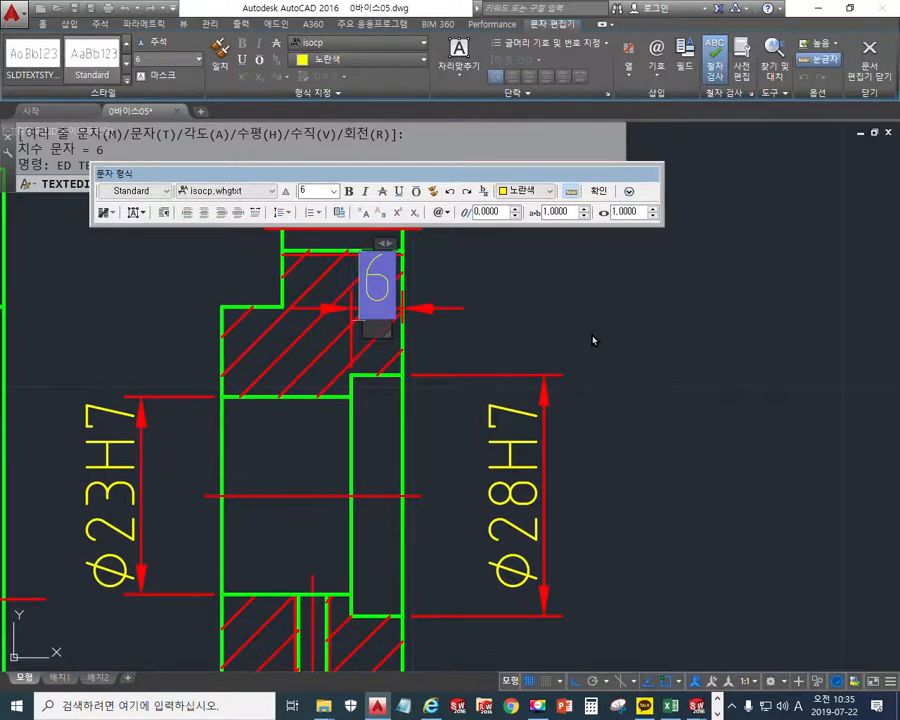
key("Delete")
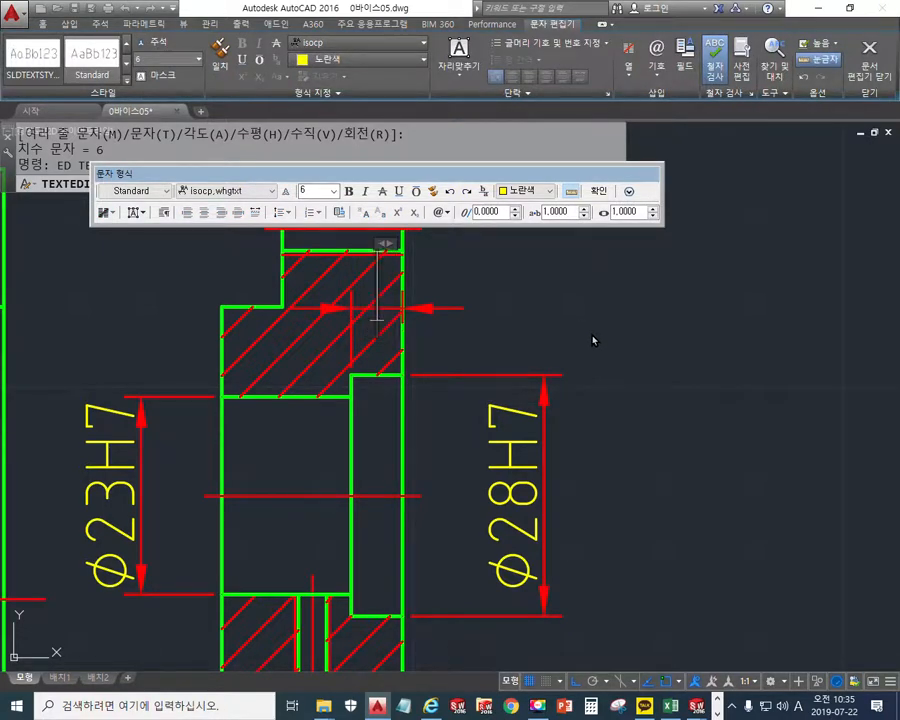
type("6")
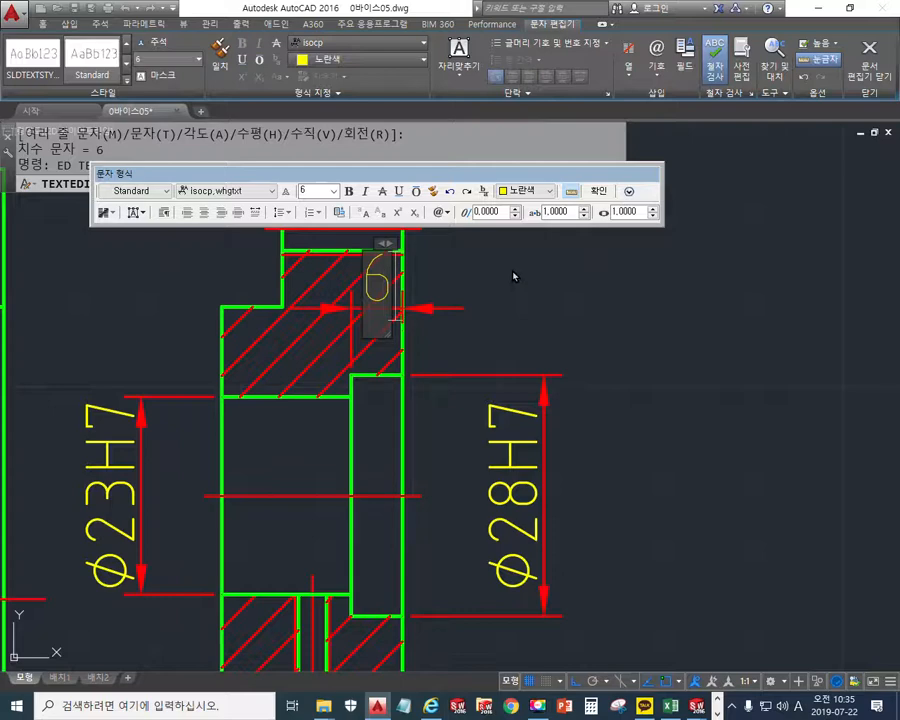
left_click(528, 295)
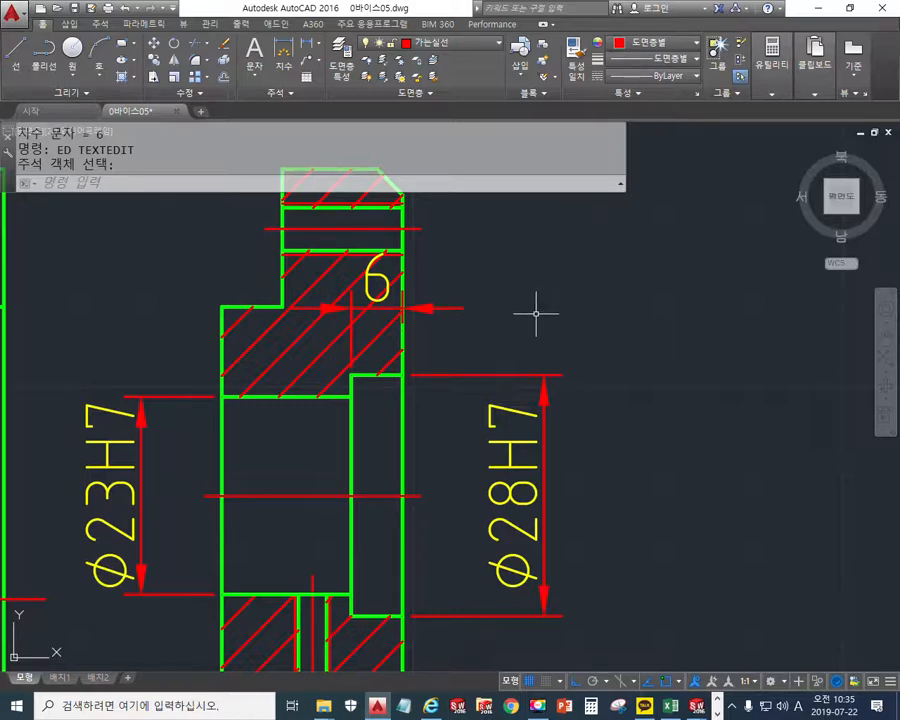
Step: Reopen the counterbore depth dimension's text, clear it and enter 6 again
left_click(399, 280)
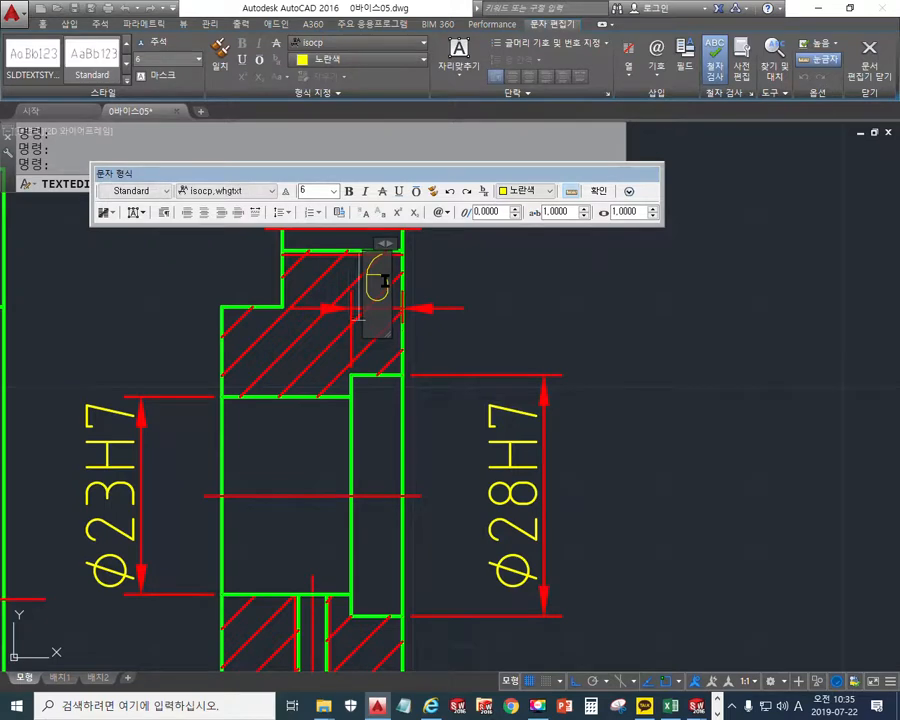
left_click_drag(366, 282, 410, 294)
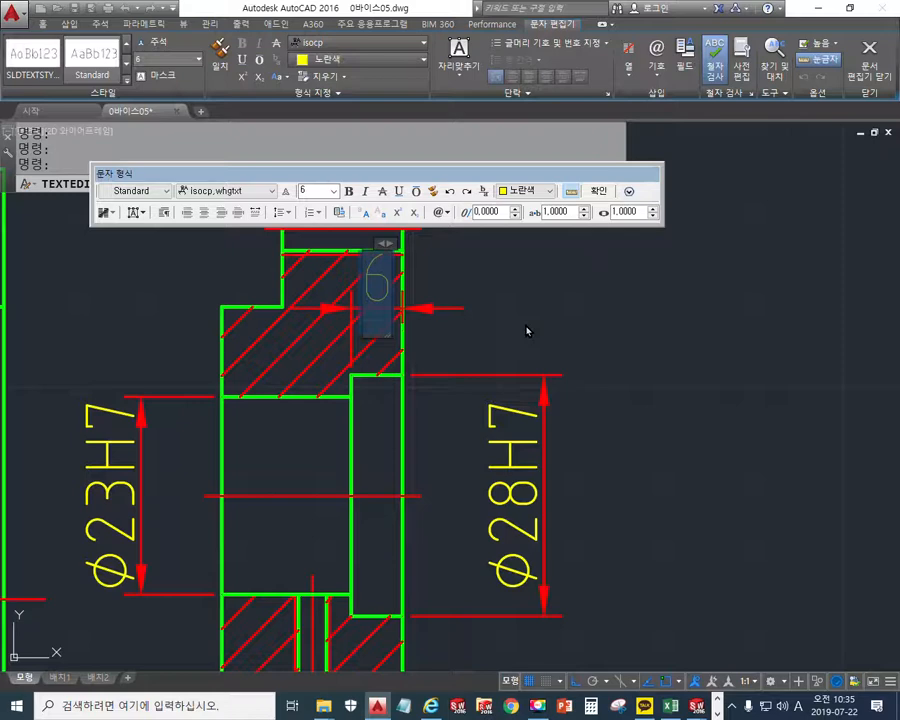
key("Delete")
type("6")
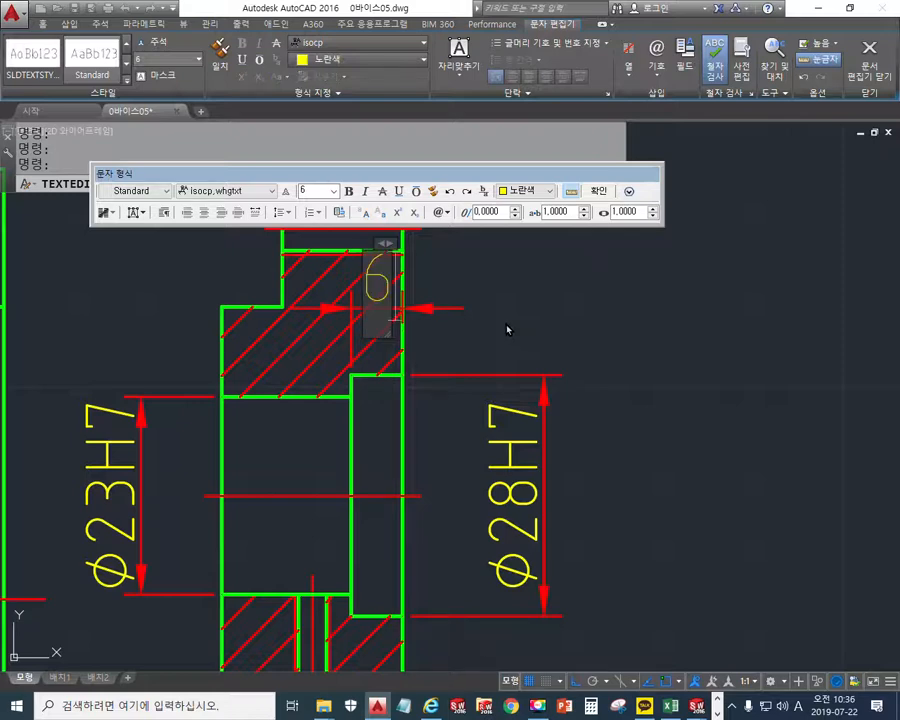
left_click(546, 307)
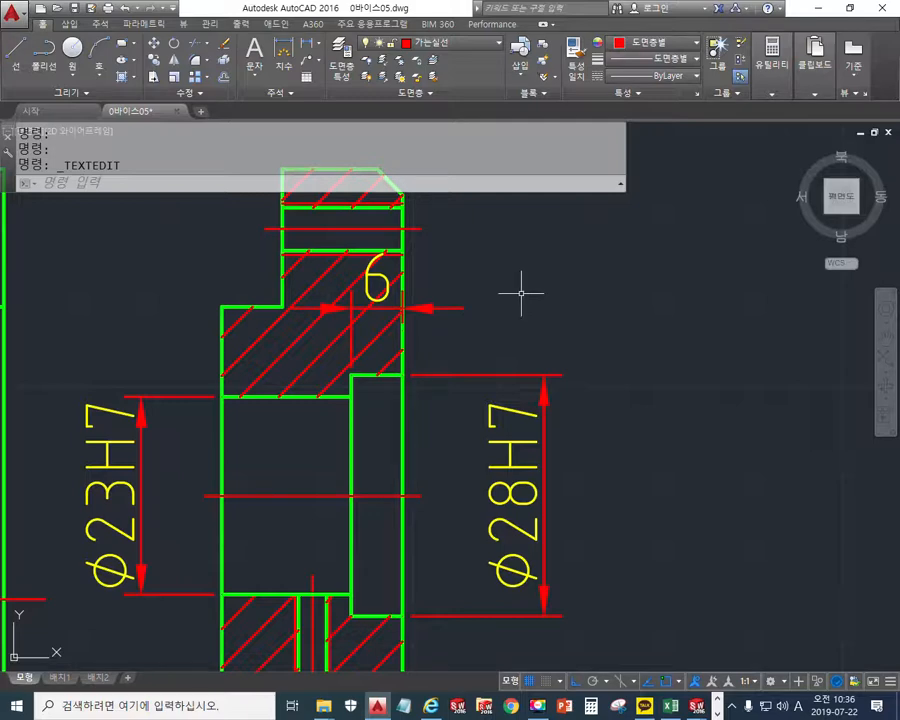
Step: Mark the outer face, a hatch line and the overlapped 6 with the screen pen, draw an arrow outward, and clear the marks
scroll(510, 295, "up", 3)
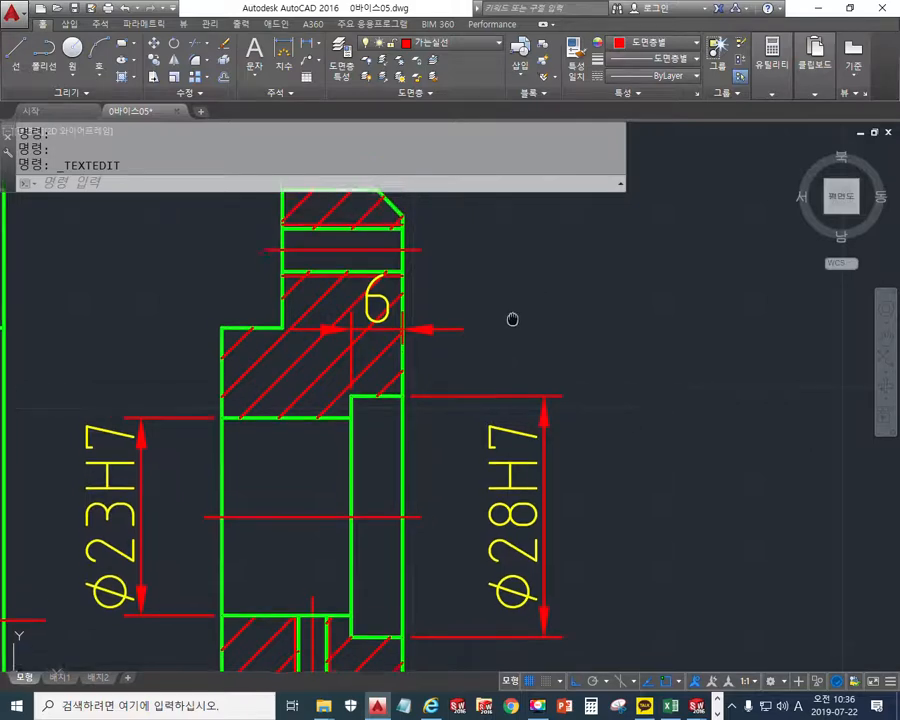
mouse_move(488, 283)
middle_mouse_down()
mouse_move(539, 292)
mouse_move(550, 306)
middle_mouse_up()
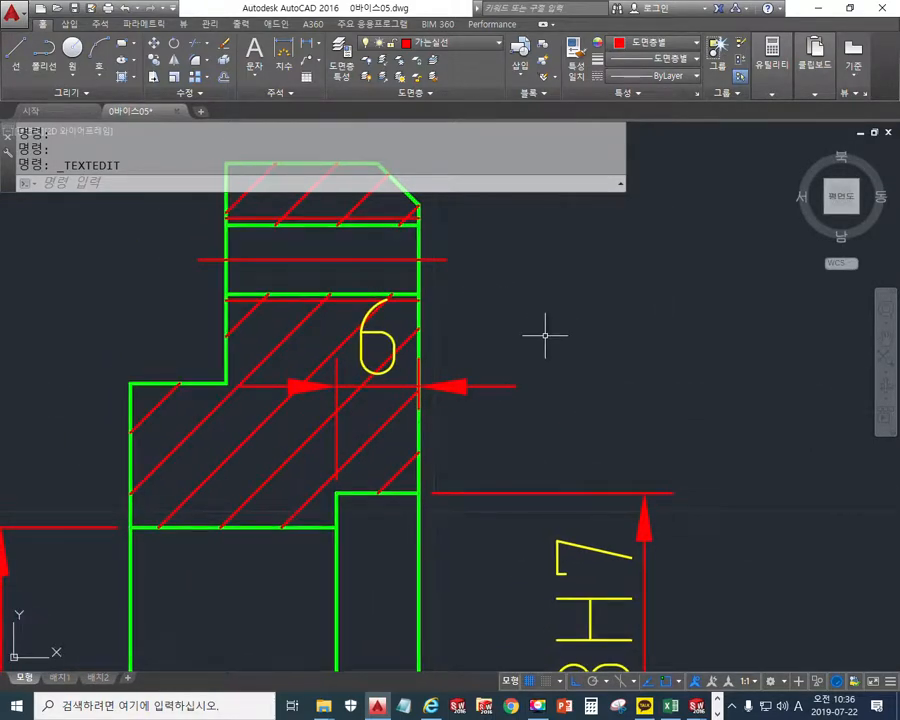
key("F12")
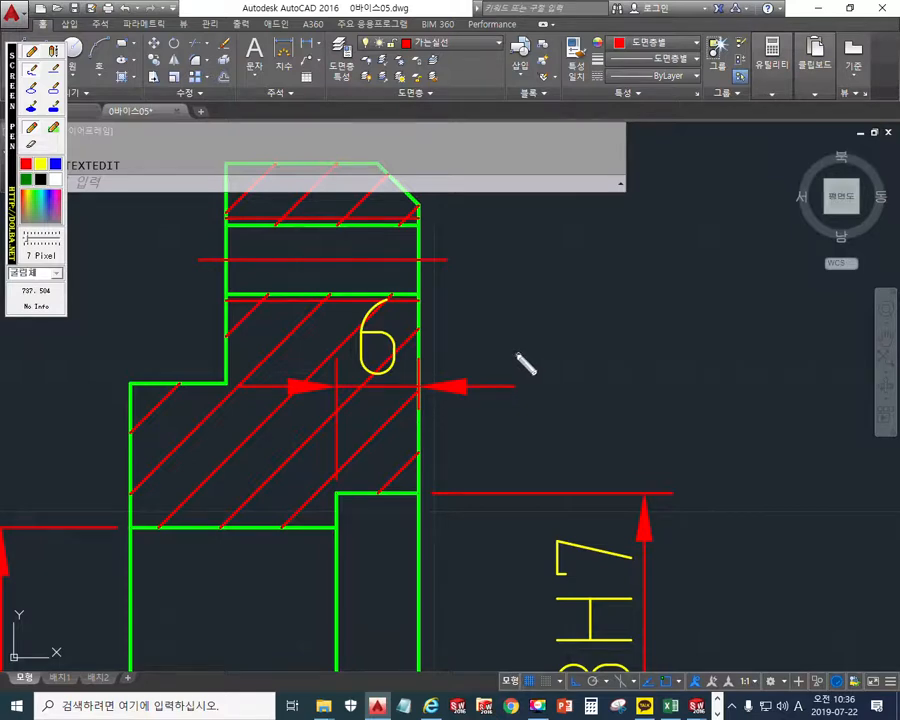
left_click_drag(419, 348, 420, 411)
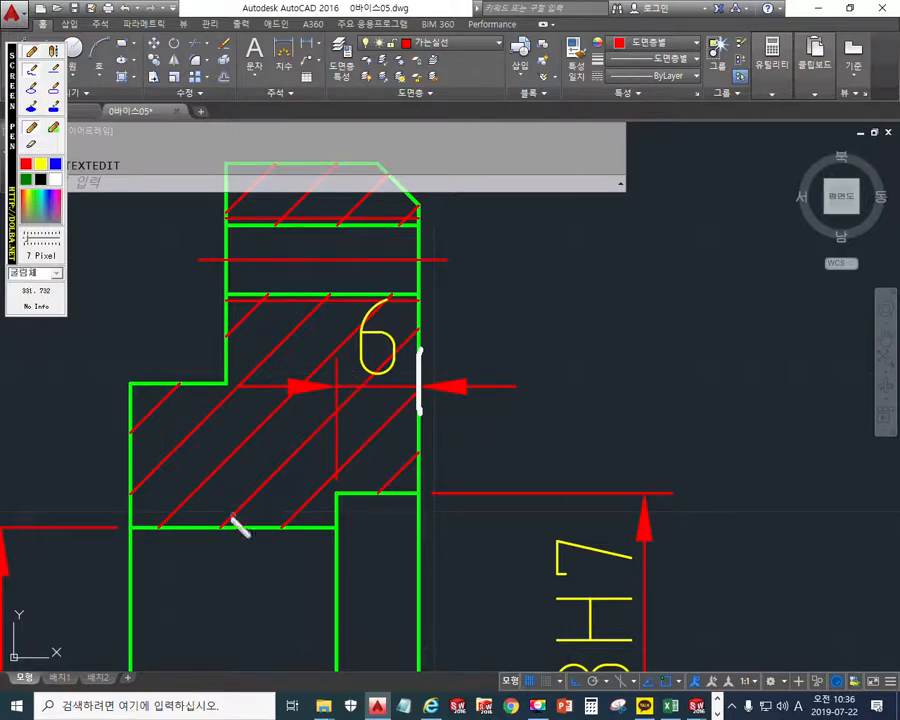
left_click_drag(219, 524, 355, 393)
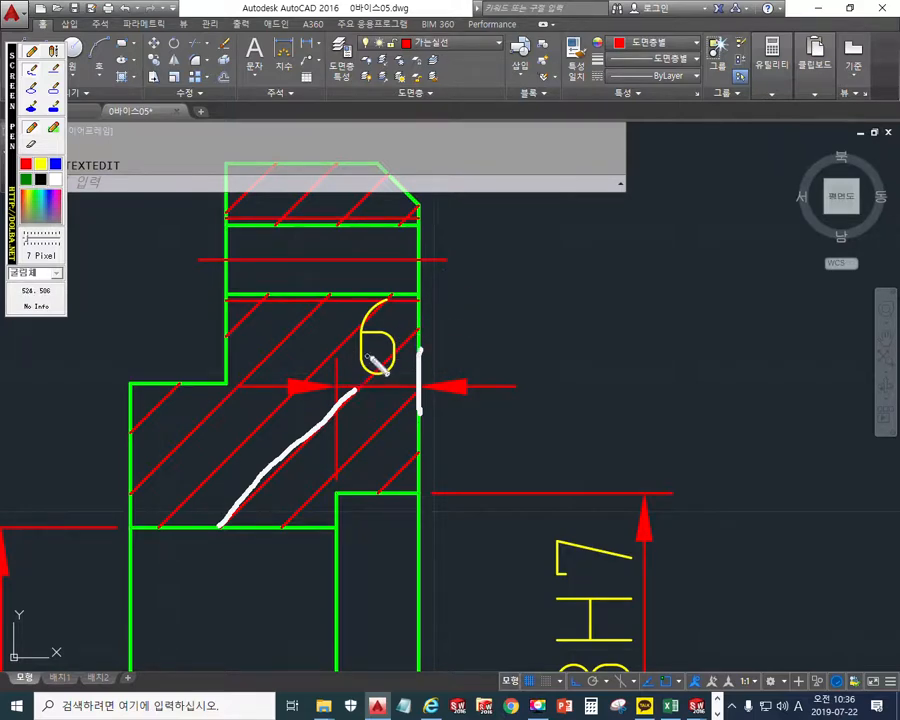
mouse_move(384, 376)
left_mouse_down()
mouse_move(345, 330)
mouse_move(415, 395)
left_mouse_up()
mouse_move(374, 326)
left_mouse_down()
mouse_move(375, 346)
mouse_move(384, 329)
mouse_move(372, 328)
left_mouse_up()
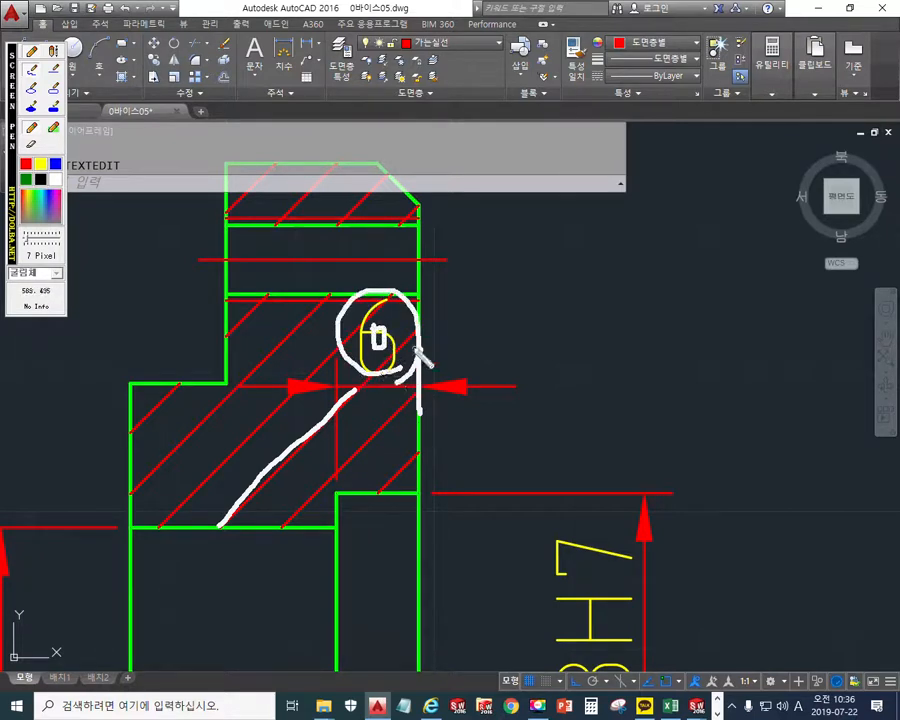
mouse_move(402, 352)
left_mouse_down()
mouse_move(512, 296)
mouse_move(556, 363)
left_mouse_up()
left_click_drag(563, 317, 548, 351)
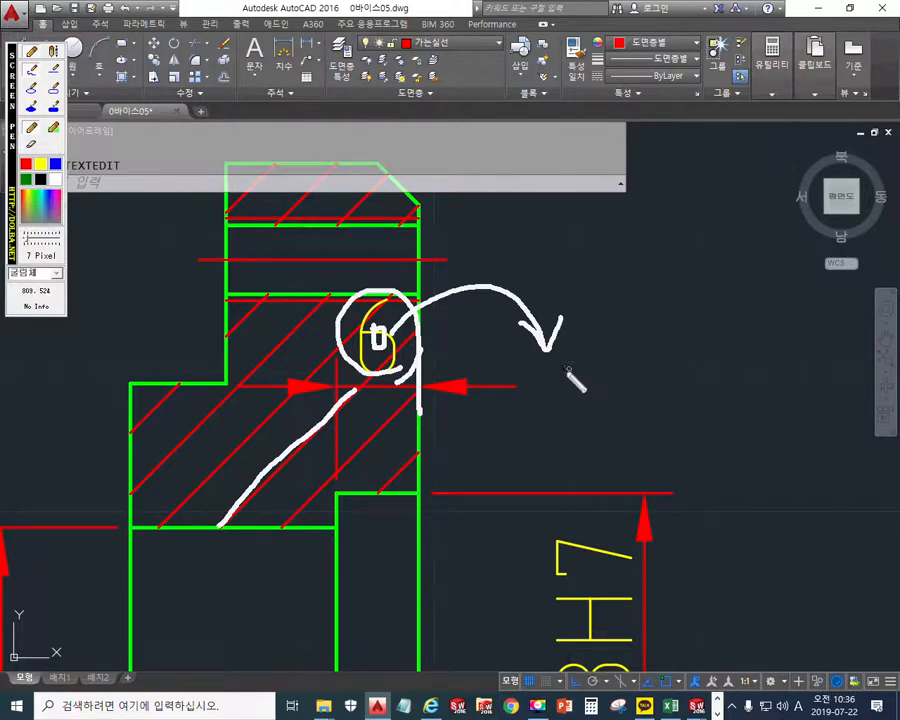
key("Escape")
Step: Stretch the counterbore depth dimension's text out of the hatch to the end of its outer arrow line
left_click(387, 333)
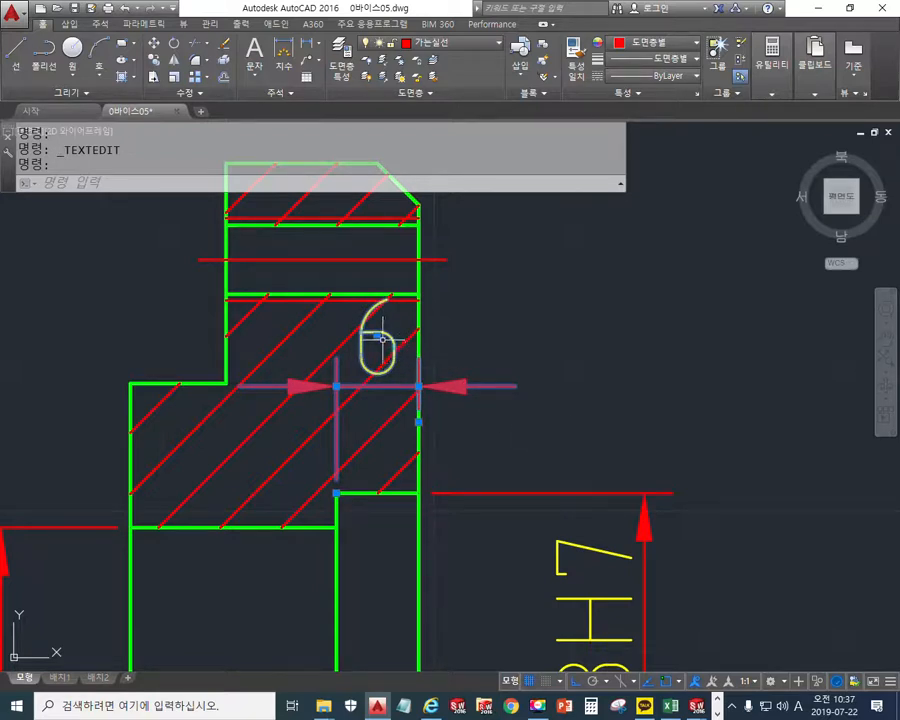
mouse_move(378, 341)
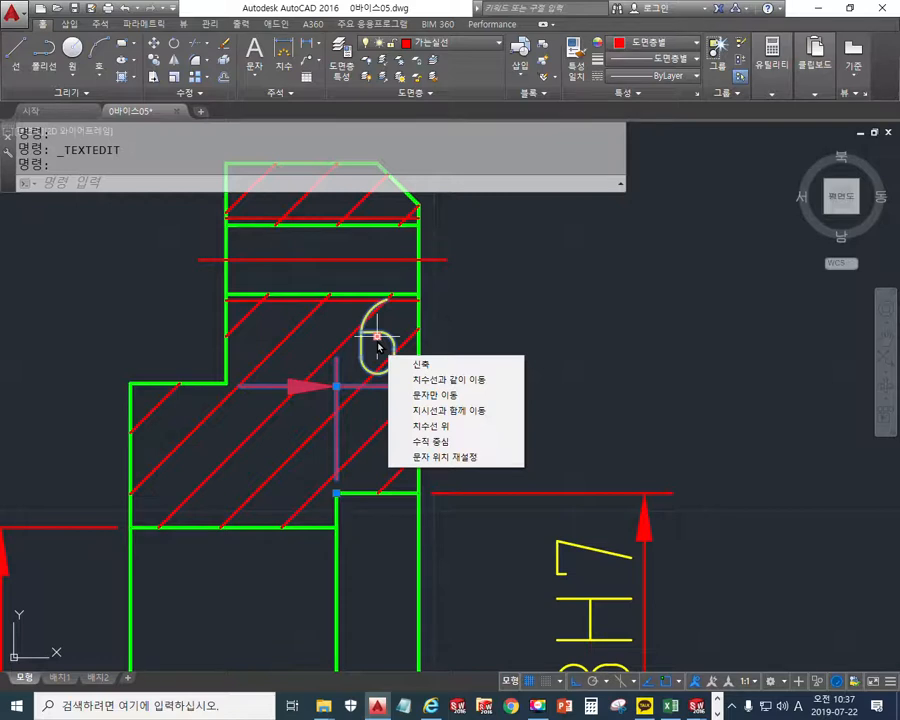
left_click(378, 341)
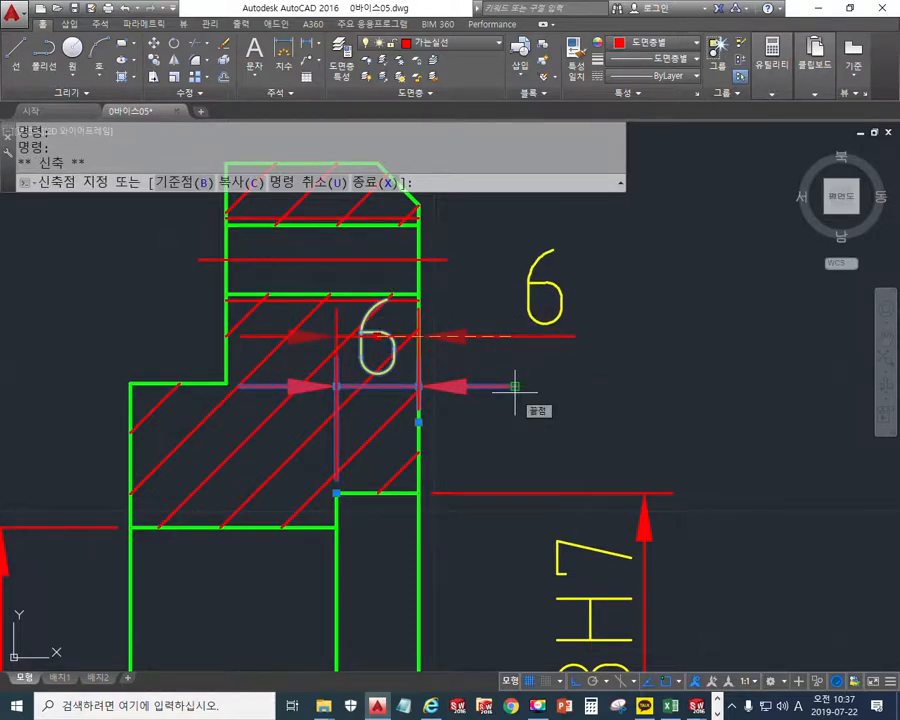
left_click(514, 386)
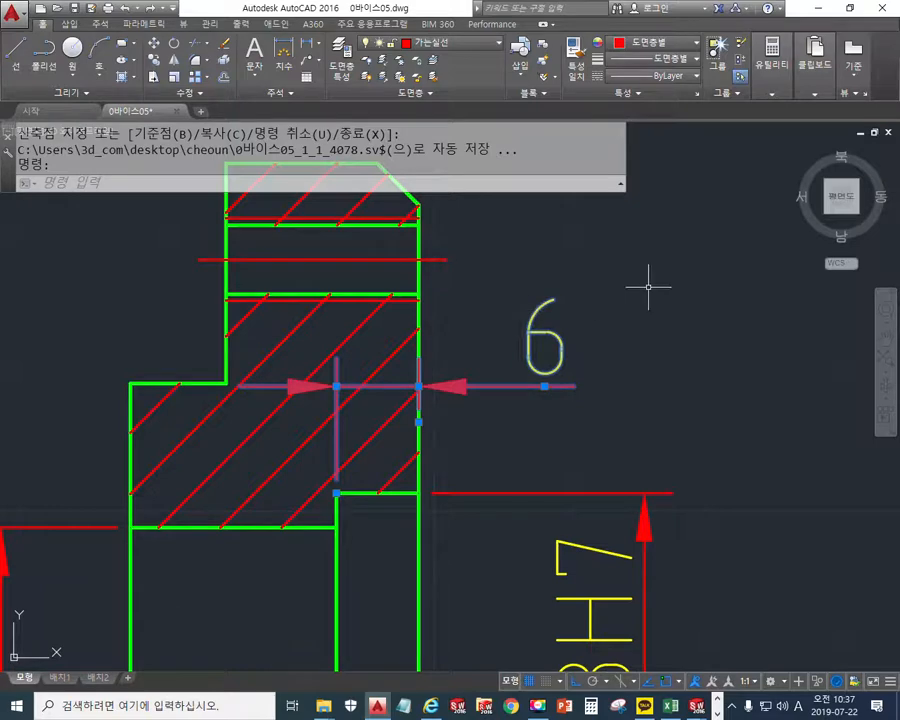
key("Escape")
scroll(586, 286, "down", 3)
scroll(536, 312, "up", 3)
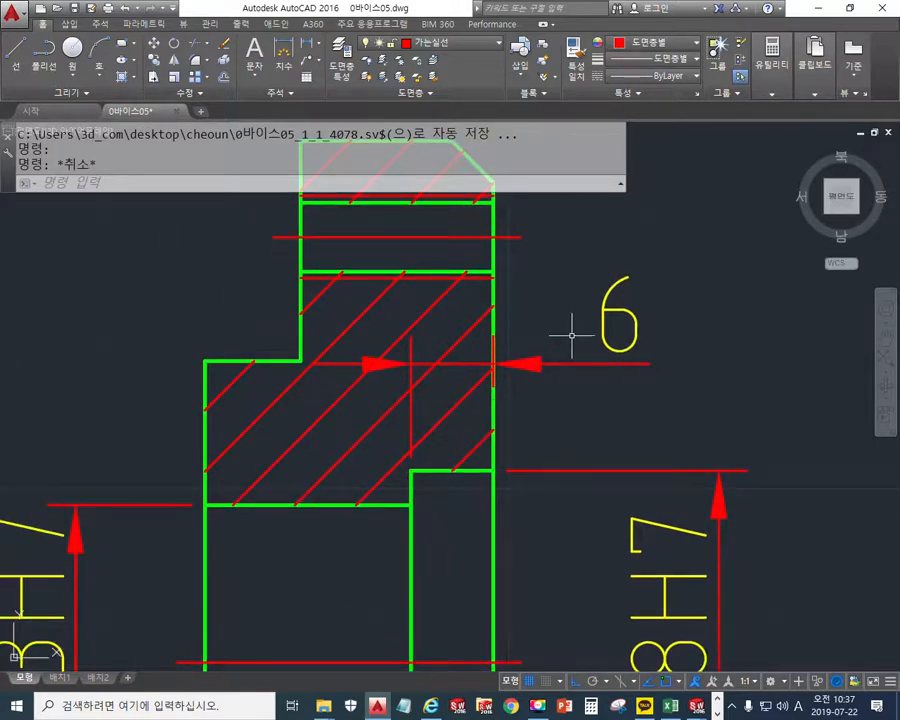
Step: Examine the fully dimensioned reference sheet's section view and bottom view, and return to the plate being dimensioned
scroll(572, 336, "down", 10)
middle_click_drag(600, 248, 442, 460)
mouse_move(641, 375)
middle_mouse_down()
mouse_move(512, 431)
mouse_move(490, 468)
middle_mouse_up()
middle_click_drag(567, 271, 583, 532)
middle_click_drag(606, 325, 530, 547)
scroll(548, 378, "up", 6)
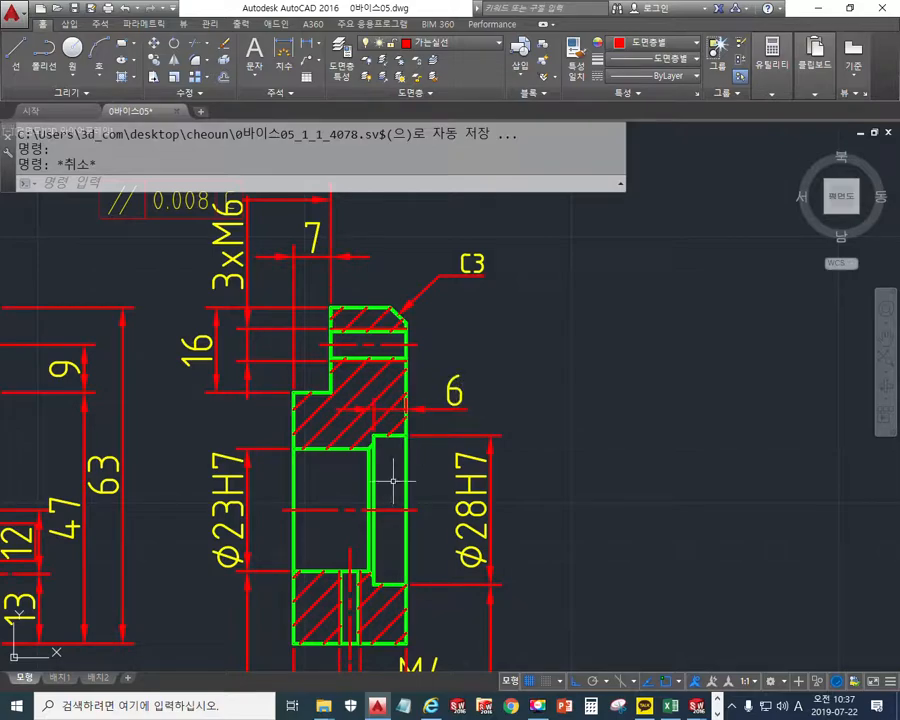
middle_click_drag(402, 482, 456, 360)
scroll(456, 360, "down", 10)
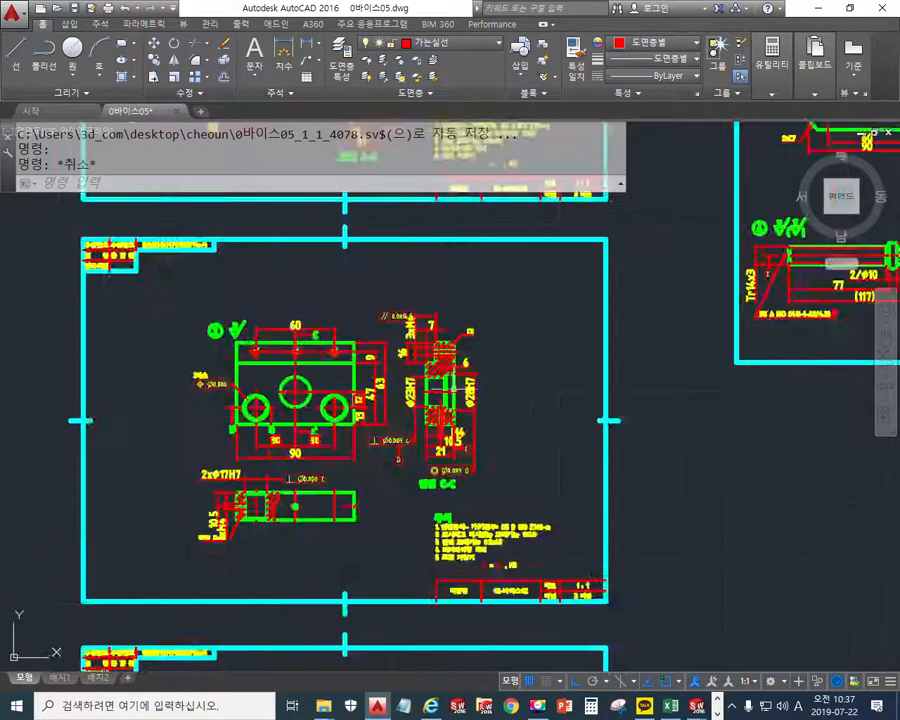
middle_click_drag(380, 525, 536, 288)
scroll(494, 452, "up", 6)
scroll(494, 452, "up", 3)
scroll(458, 424, "down", 1)
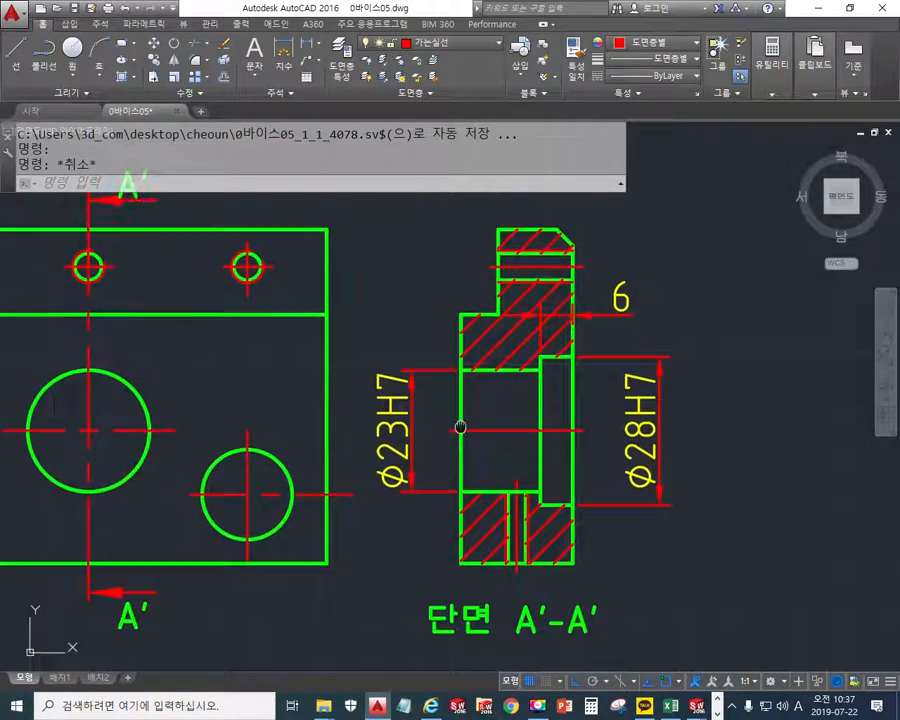
middle_click_drag(532, 410, 691, 404)
Step: Cross out and circle the front view's central hole, circle the two lower holes with the screen pen, and clear the marks
key("ctrl+alt+p")
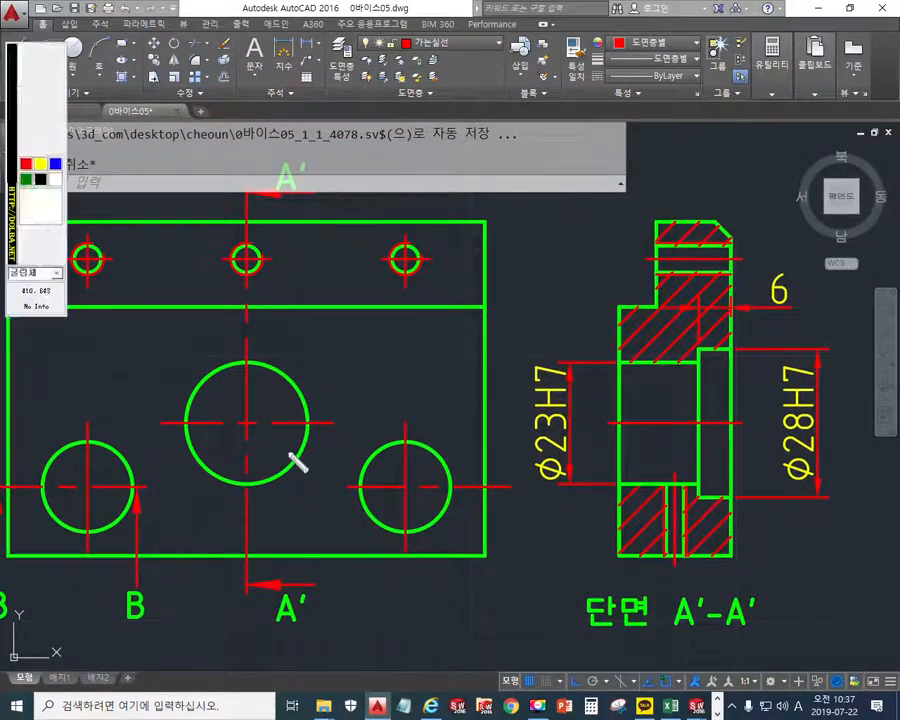
mouse_move(258, 405)
left_mouse_down()
mouse_move(236, 436)
mouse_move(257, 436)
mouse_move(198, 373)
mouse_move(305, 445)
left_mouse_up()
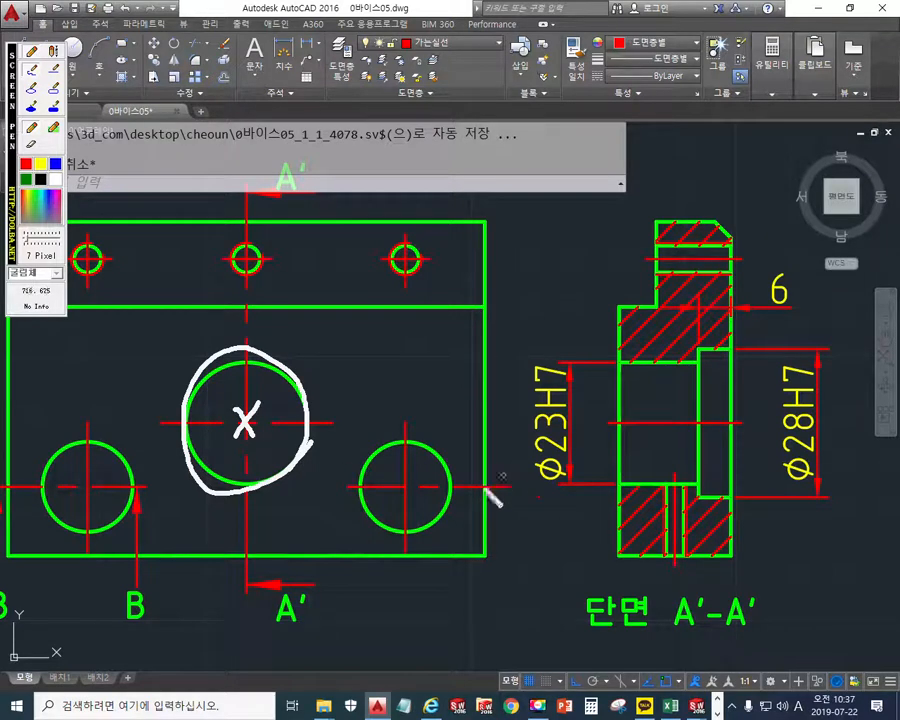
mouse_move(446, 516)
left_mouse_down()
mouse_move(392, 443)
mouse_move(436, 530)
left_mouse_up()
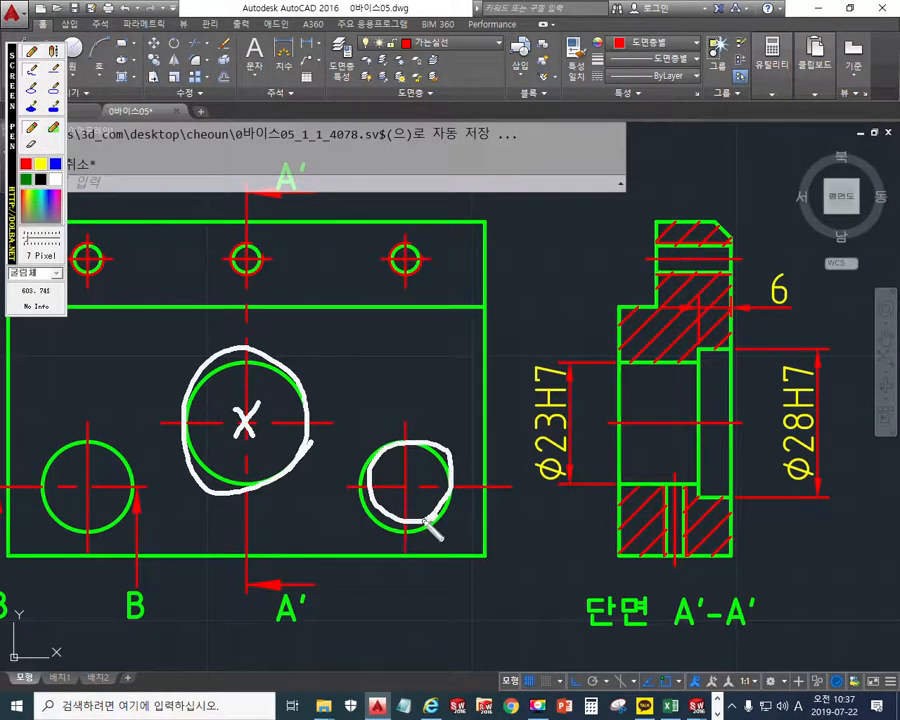
mouse_move(133, 528)
left_mouse_down()
mouse_move(108, 536)
mouse_move(130, 490)
mouse_move(133, 513)
left_mouse_up()
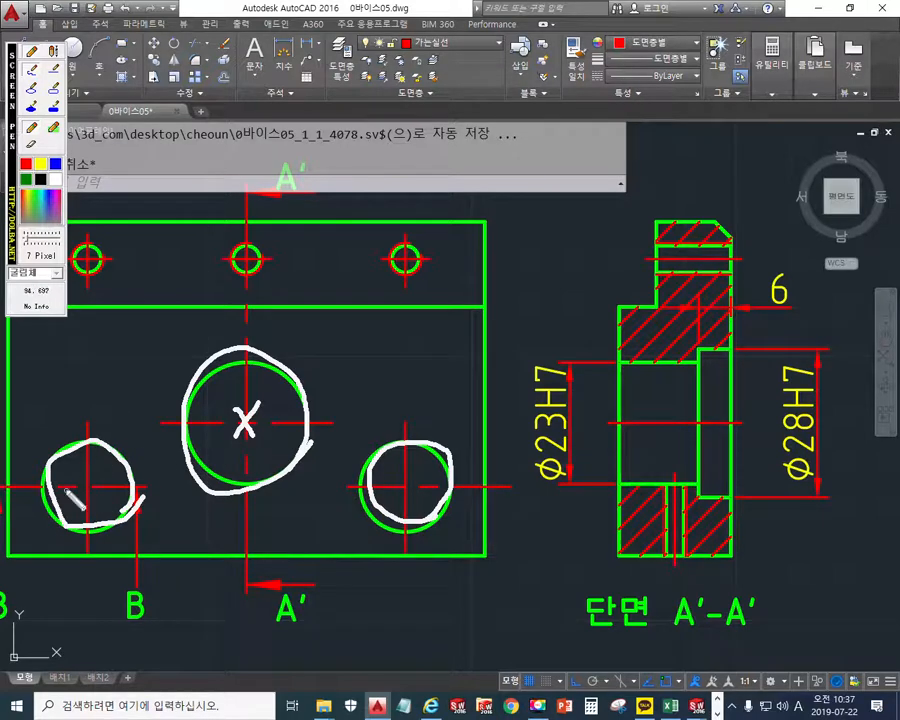
key("Escape")
Step: Circle only the front view's two lower holes again with the screen pen
middle_click_drag(162, 481, 293, 467)
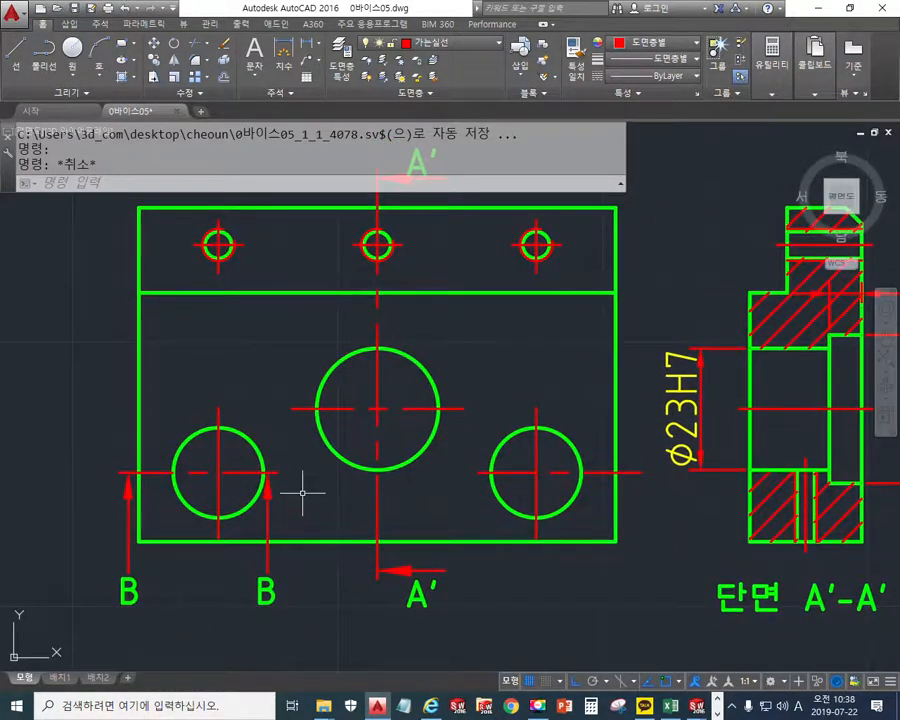
key("F12")
left_click_drag(258, 468, 261, 478)
mouse_move(556, 516)
left_mouse_down()
mouse_move(567, 441)
mouse_move(545, 535)
left_mouse_up()
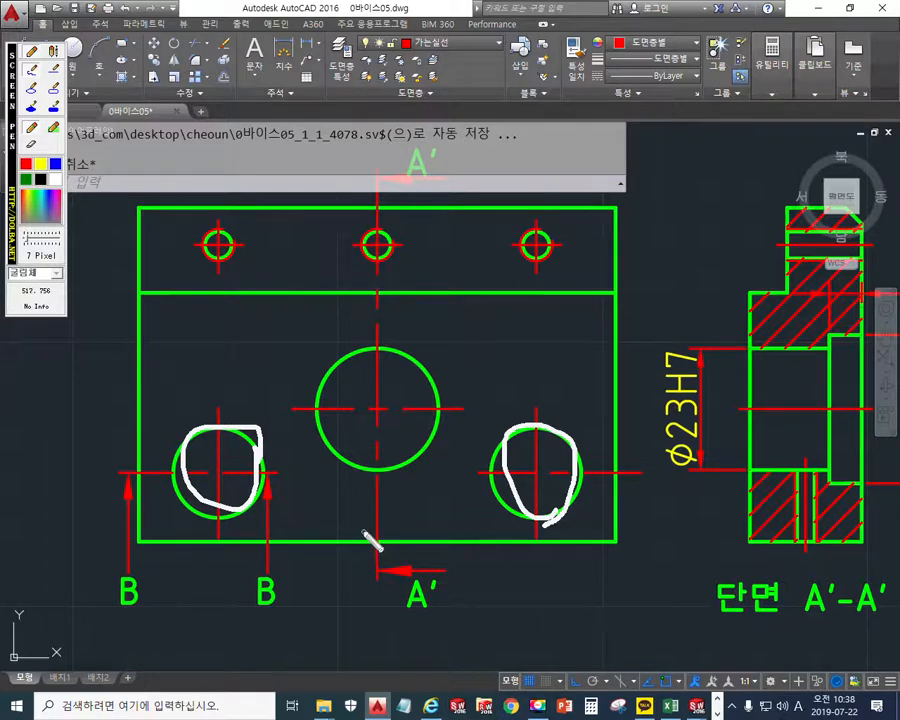
Step: Sketch the bottom view's sectioned hole dimension with the screen pen, numbering its origins 1 and 2 and extending it past the hole, and clear it
mouse_move(368, 538)
middle_mouse_down()
mouse_move(354, 478)
mouse_move(376, 466)
mouse_move(241, 466)
middle_mouse_up()
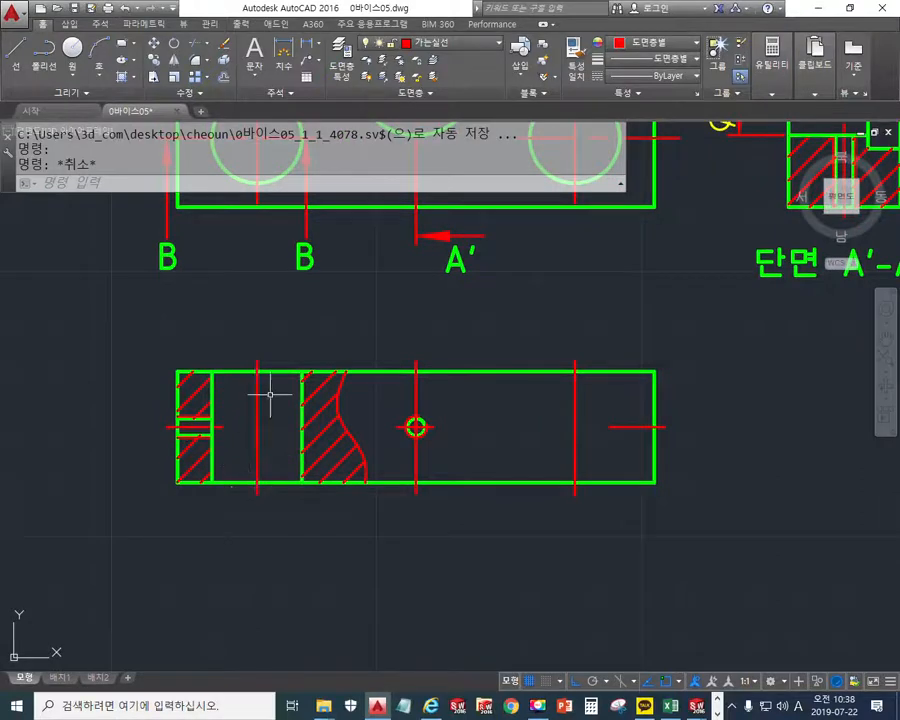
middle_click_drag(288, 439, 340, 453)
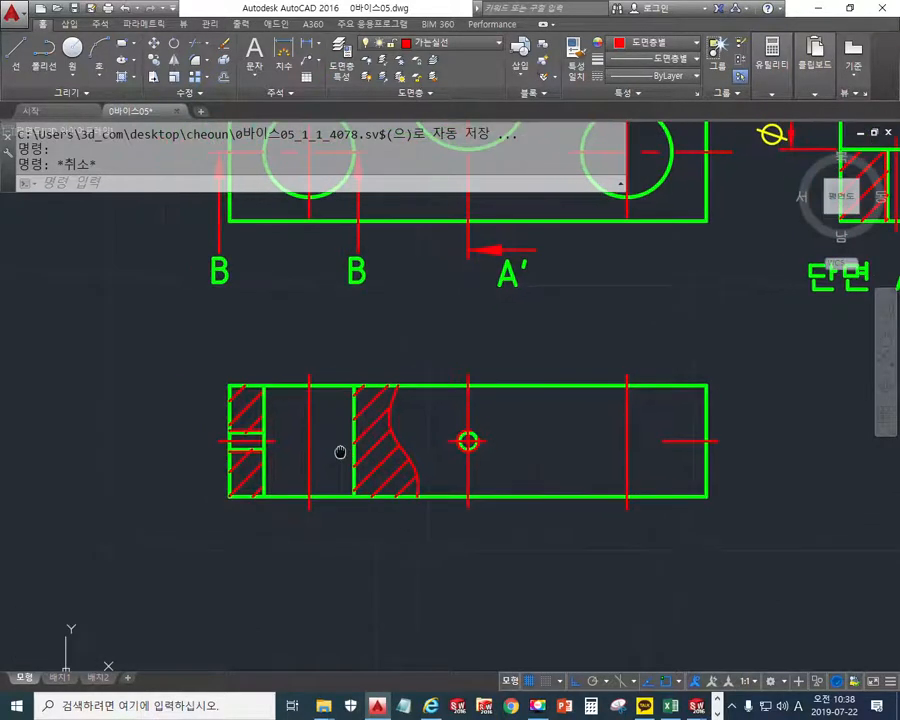
scroll(311, 446, "up", 2)
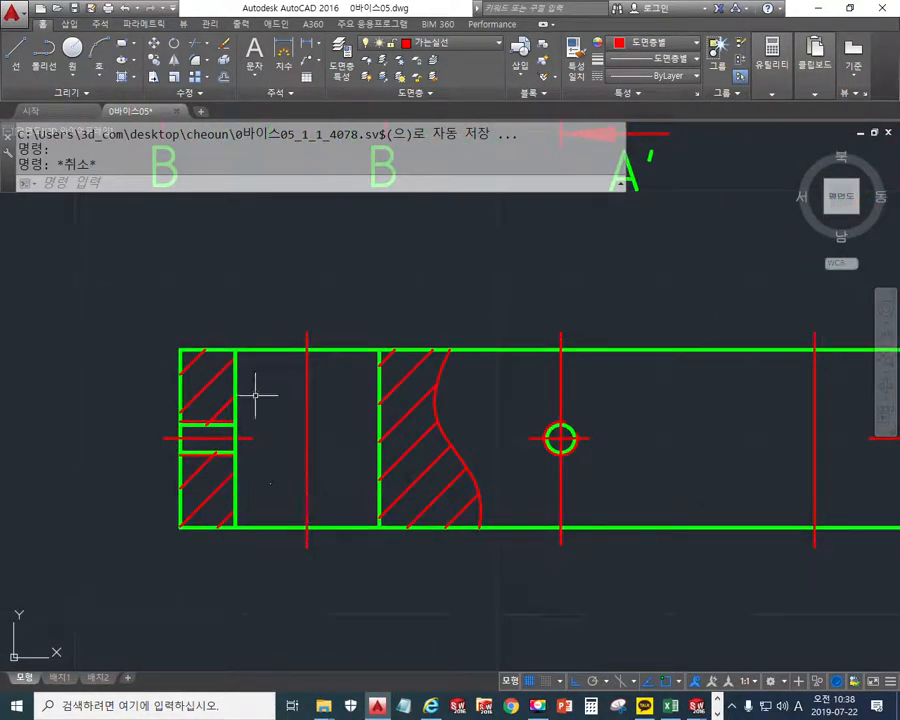
mouse_move(380, 371)
middle_mouse_down()
mouse_move(370, 376)
mouse_move(396, 468)
middle_mouse_up()
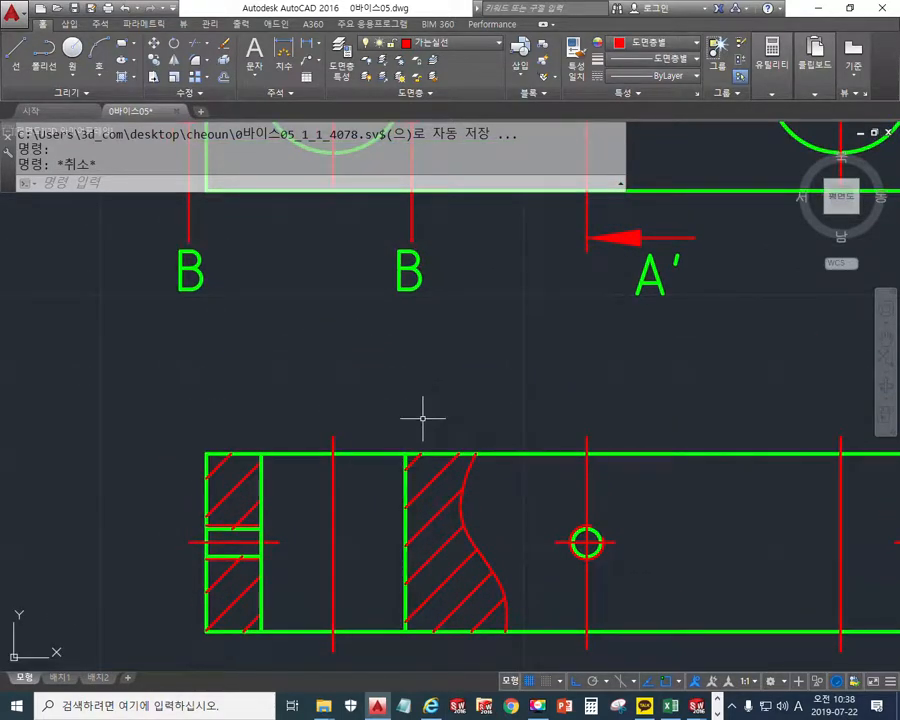
key("F12")
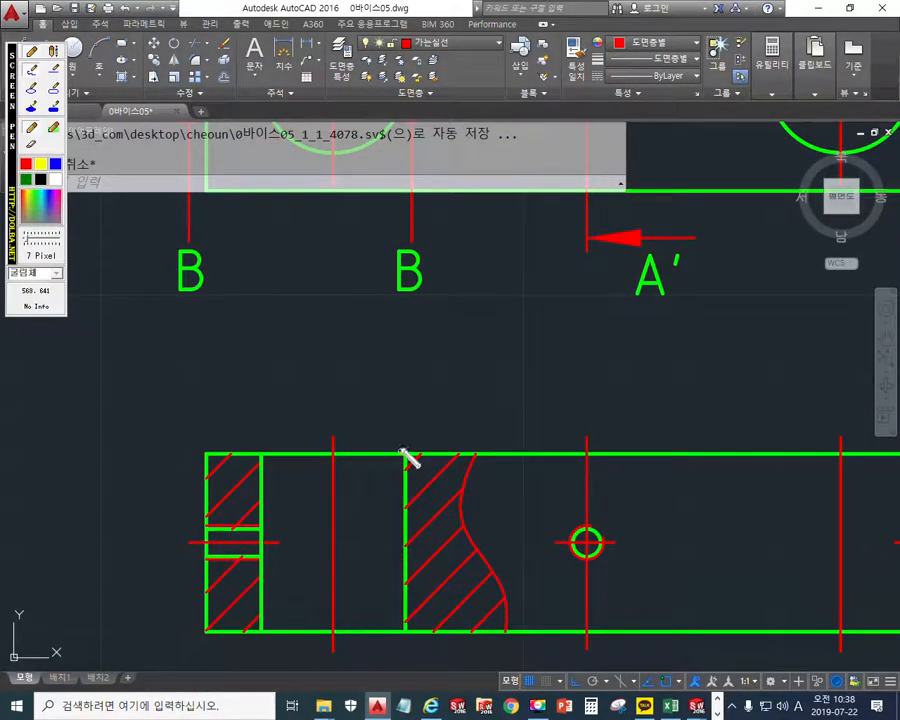
left_click_drag(402, 452, 405, 368)
left_click_drag(260, 452, 260, 388)
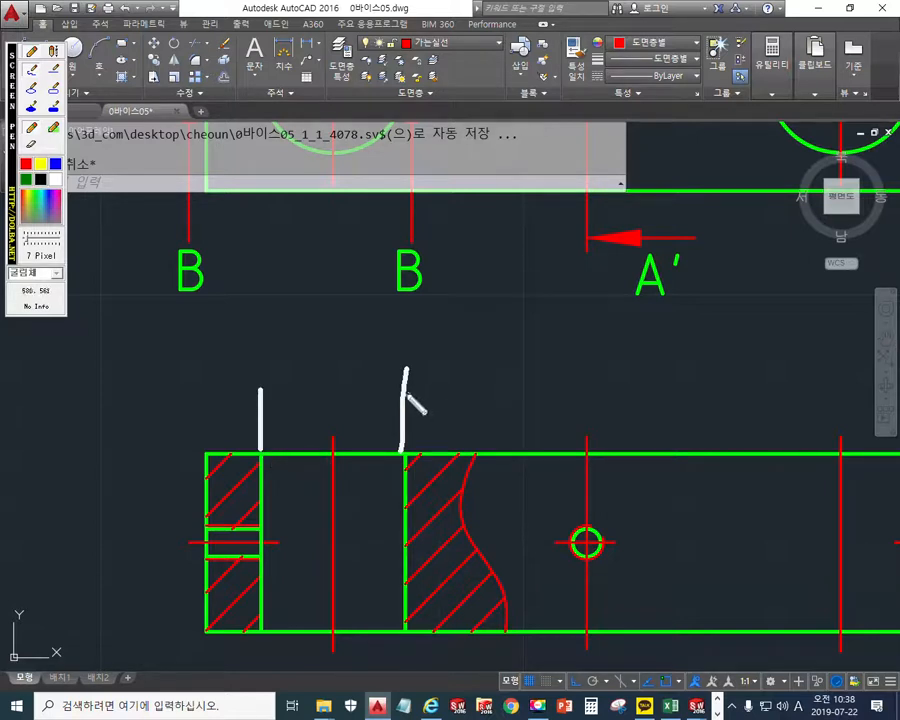
mouse_move(410, 458)
left_mouse_down()
mouse_move(396, 500)
mouse_move(425, 492)
mouse_move(403, 513)
left_mouse_up()
mouse_move(265, 467)
left_mouse_down()
mouse_move(272, 486)
mouse_move(284, 488)
mouse_move(256, 494)
mouse_move(286, 498)
left_mouse_up()
mouse_move(400, 396)
left_mouse_down()
mouse_move(132, 398)
mouse_move(188, 390)
left_mouse_up()
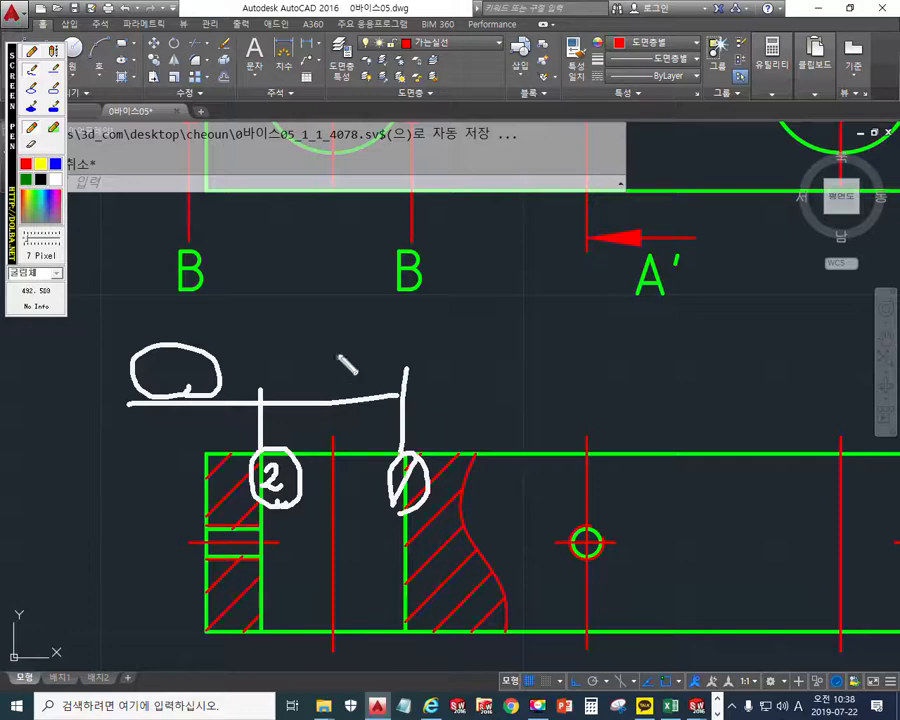
key("Escape")
Step: Add a Ø17H7 linear dimension across the bottom view's sectioned hole, placing the dimension line above the view
left_click(304, 43)
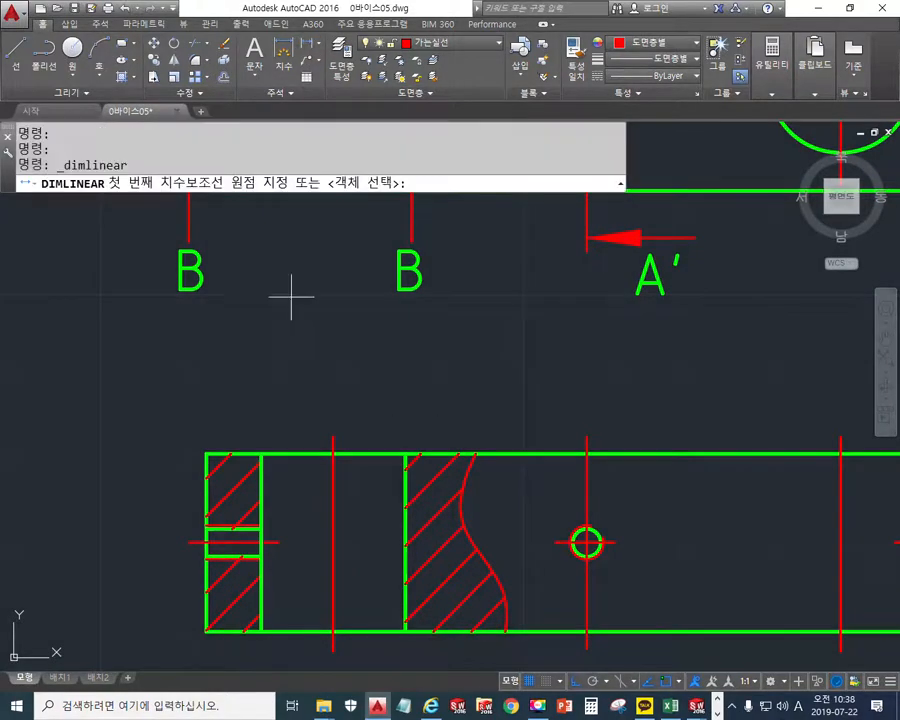
left_click(406, 453)
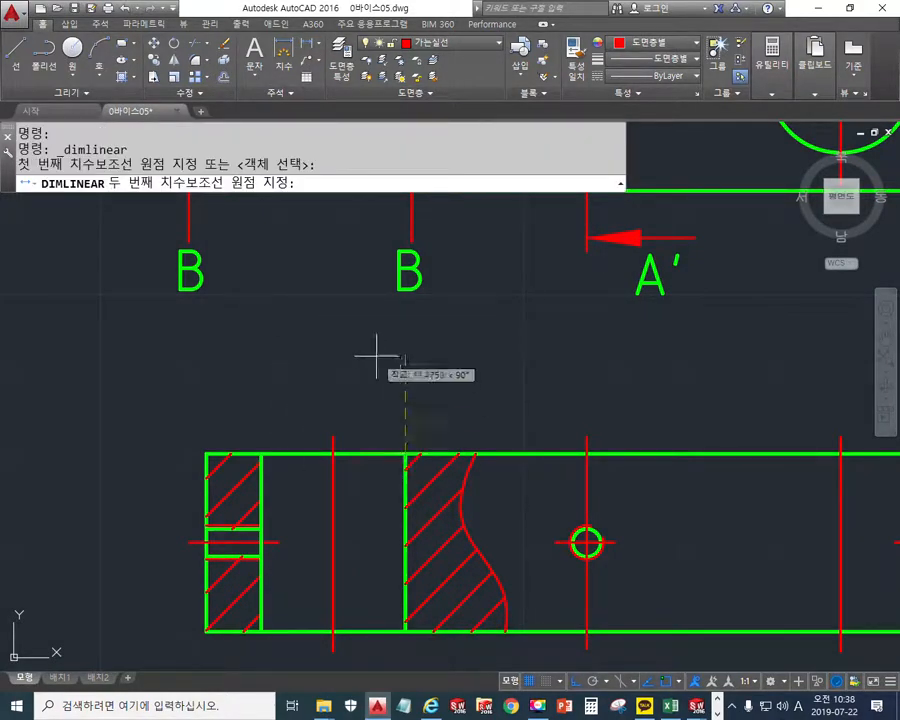
left_click(262, 455)
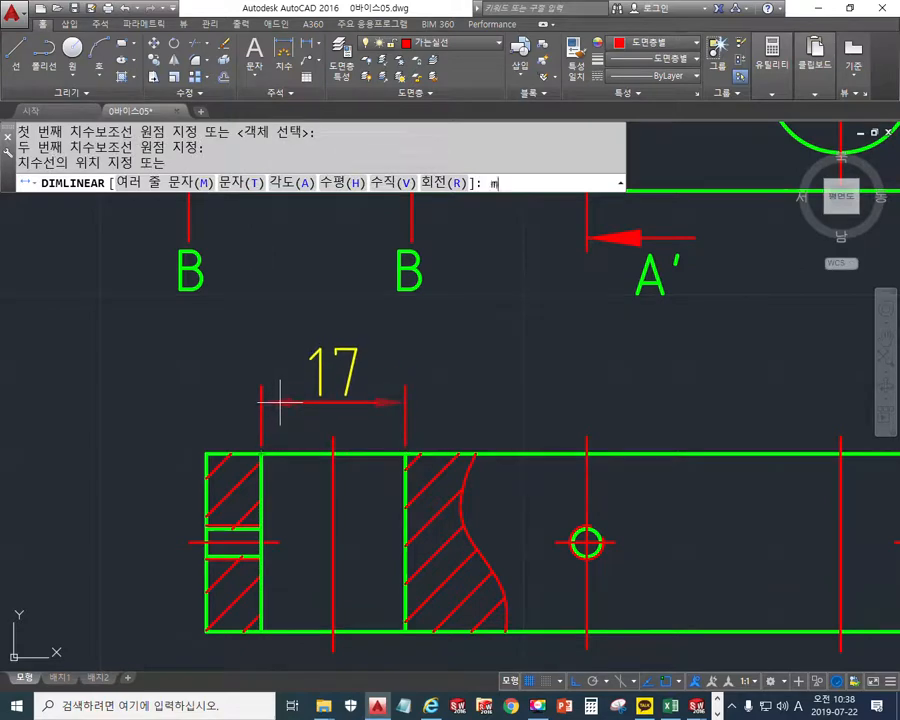
key("Return")
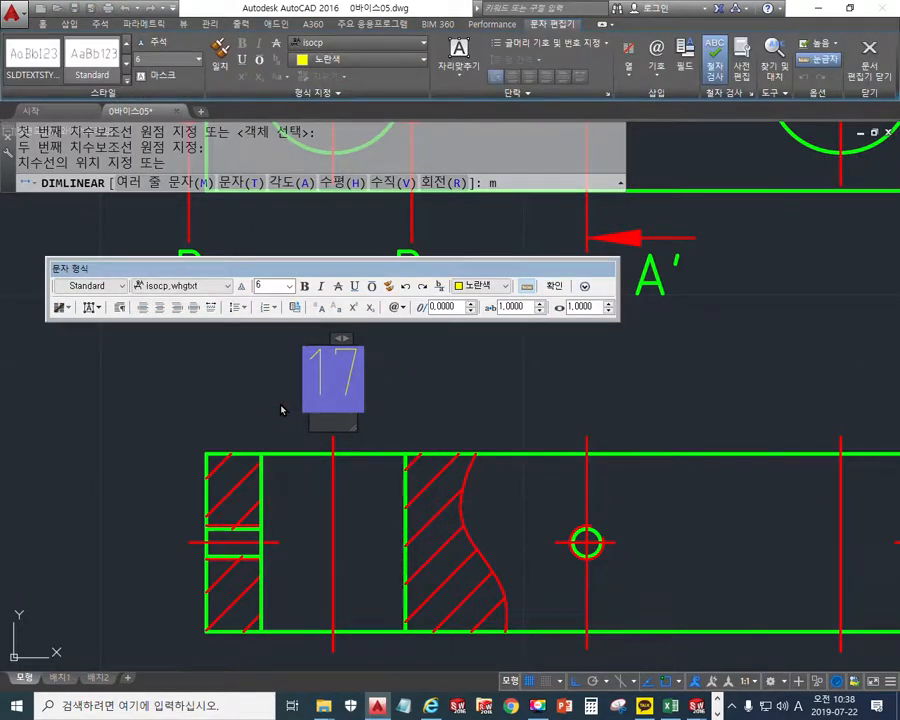
type("%%")
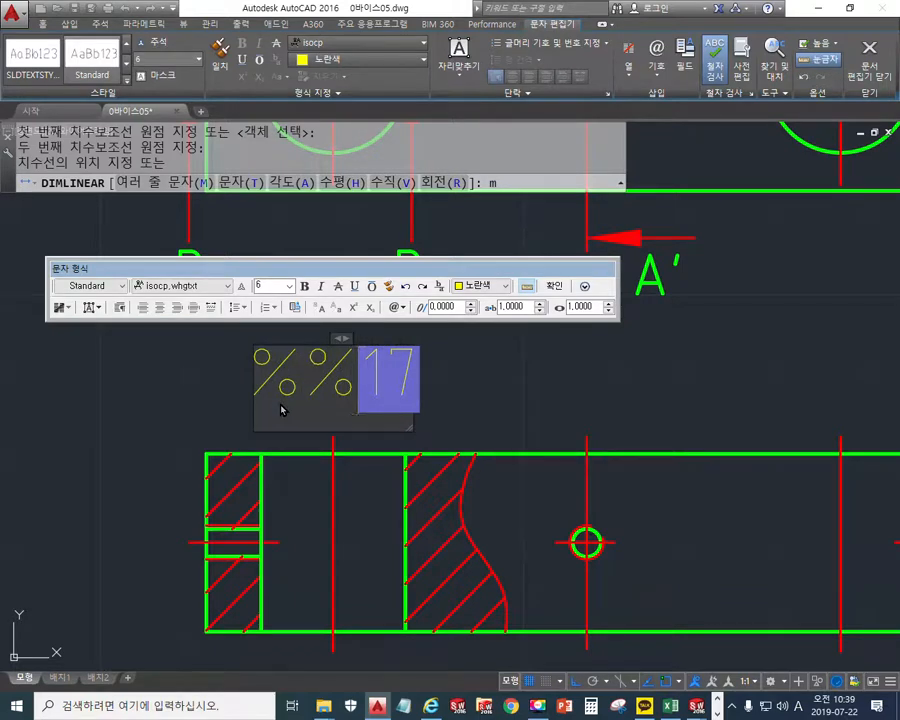
type("c")
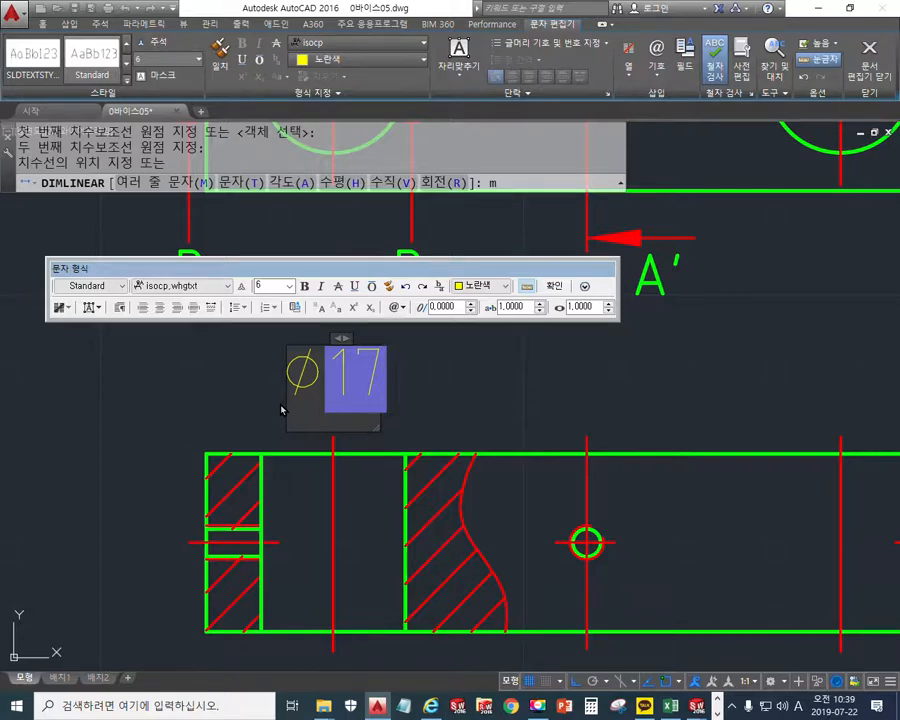
type("H7")
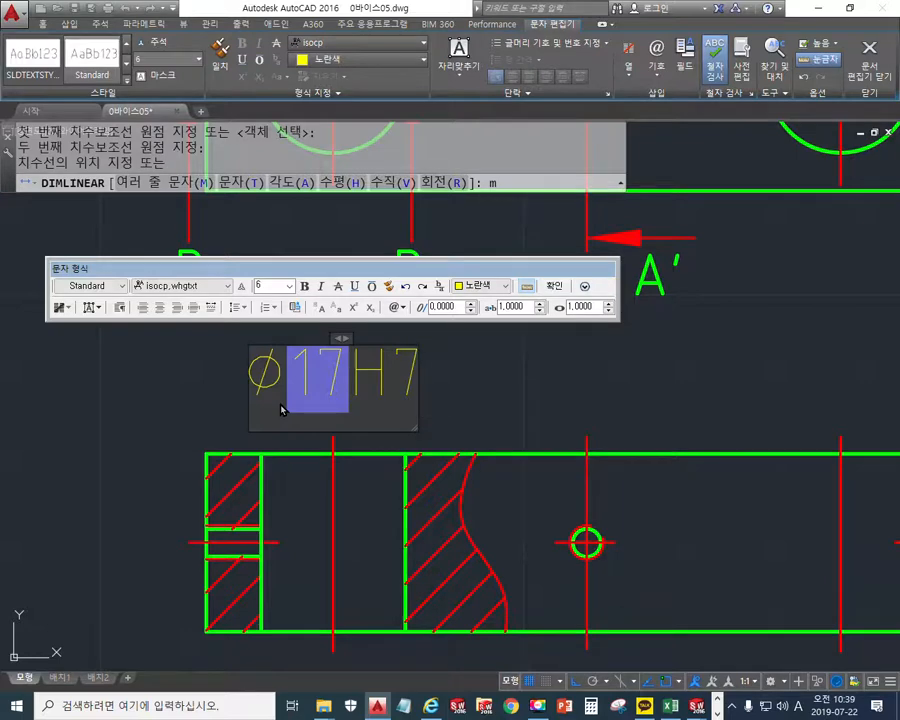
left_click(554, 286)
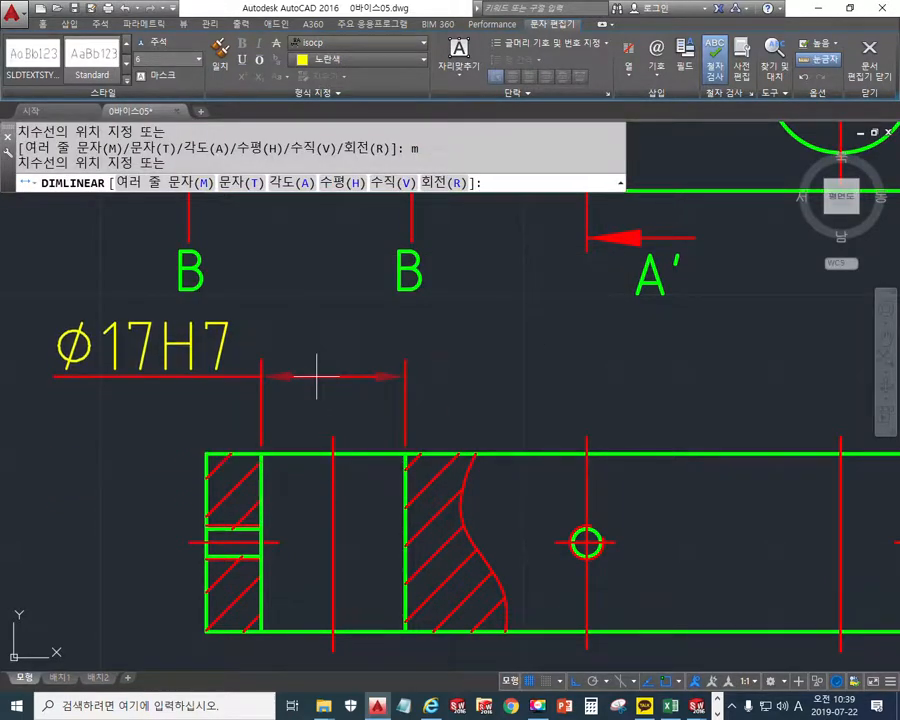
left_click(332, 374)
Step: Trace both extension lines of section A'-A''s Ø28H7 dimension with the screen pen and write 28.00 beside them
mouse_move(442, 405)
middle_mouse_down()
mouse_move(542, 388)
mouse_move(604, 352)
mouse_move(571, 384)
mouse_move(599, 287)
mouse_move(466, 486)
mouse_move(391, 374)
mouse_move(291, 372)
middle_mouse_up()
key("F2")
key("Escape")
mouse_move(464, 422)
middle_mouse_down()
mouse_move(483, 413)
mouse_move(528, 428)
middle_mouse_up()
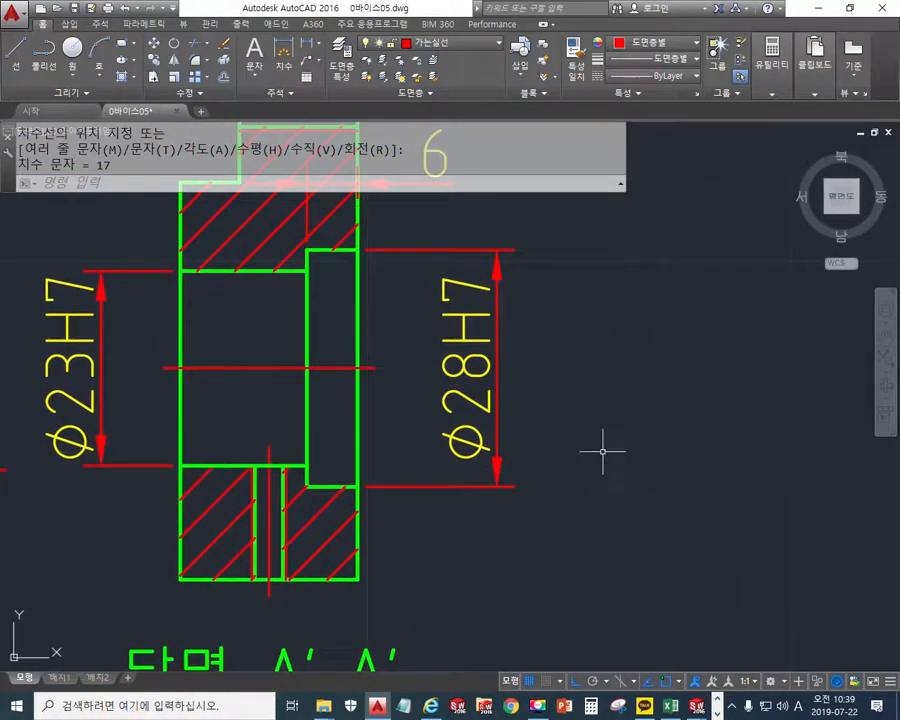
key("F9")
left_click_drag(306, 486, 510, 486)
left_click_drag(306, 251, 515, 250)
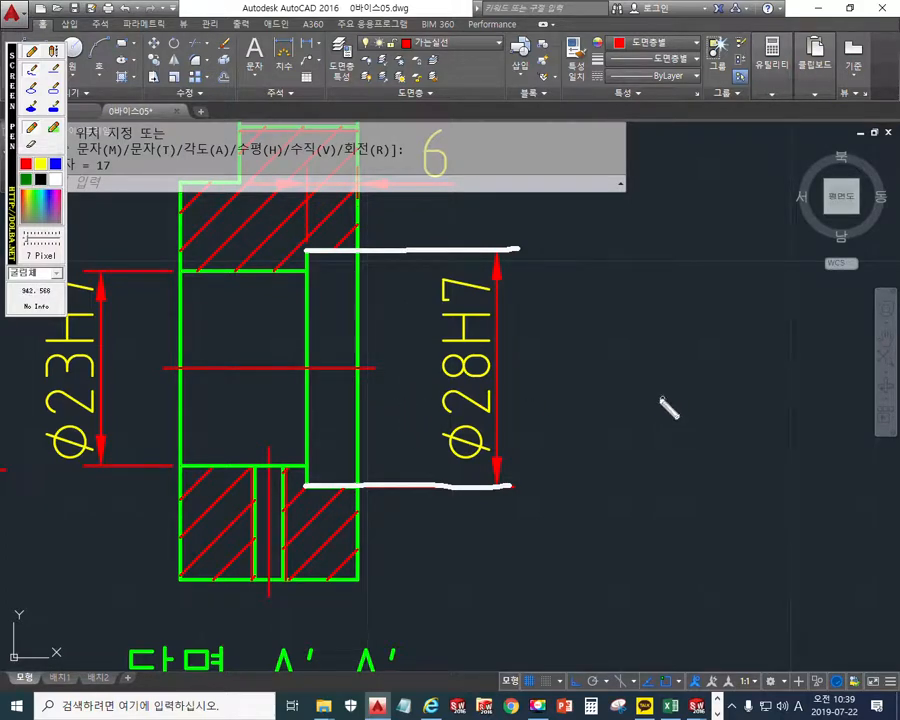
mouse_move(641, 248)
left_mouse_down()
mouse_move(656, 279)
mouse_move(686, 280)
mouse_move(712, 251)
mouse_move(704, 248)
mouse_move(737, 283)
left_mouse_up()
mouse_move(775, 242)
left_mouse_down()
mouse_move(768, 280)
mouse_move(790, 245)
left_mouse_up()
mouse_move(822, 245)
left_mouse_down()
mouse_move(830, 285)
mouse_move(812, 245)
left_mouse_up()
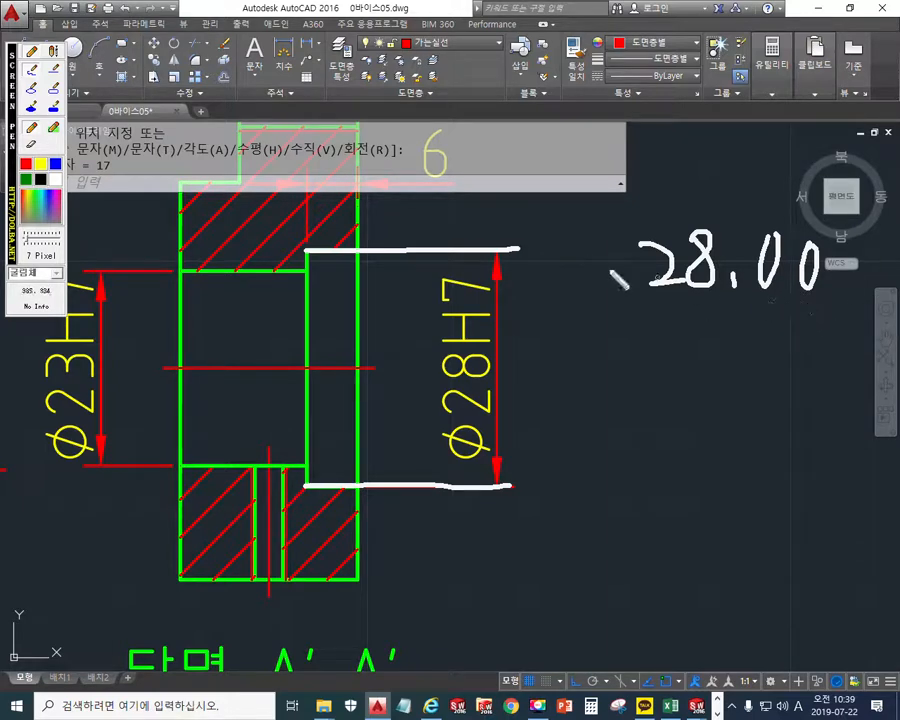
Step: Write 0 and 기준치수 with an arrow from 28.00, and extend the pen line along the upper counterbore edge
mouse_move(529, 236)
left_mouse_down()
mouse_move(545, 240)
mouse_move(537, 228)
left_mouse_up()
mouse_move(598, 237)
left_mouse_down()
mouse_move(580, 250)
mouse_move(600, 268)
mouse_move(630, 262)
left_mouse_up()
mouse_move(523, 290)
left_mouse_down()
mouse_move(541, 320)
mouse_move(615, 301)
mouse_move(610, 334)
left_mouse_up()
left_click_drag(620, 326, 630, 334)
mouse_move(607, 338)
left_mouse_down()
mouse_move(638, 336)
mouse_move(616, 355)
left_mouse_up()
left_click_drag(231, 250, 492, 250)
left_click_drag(192, 258, 472, 257)
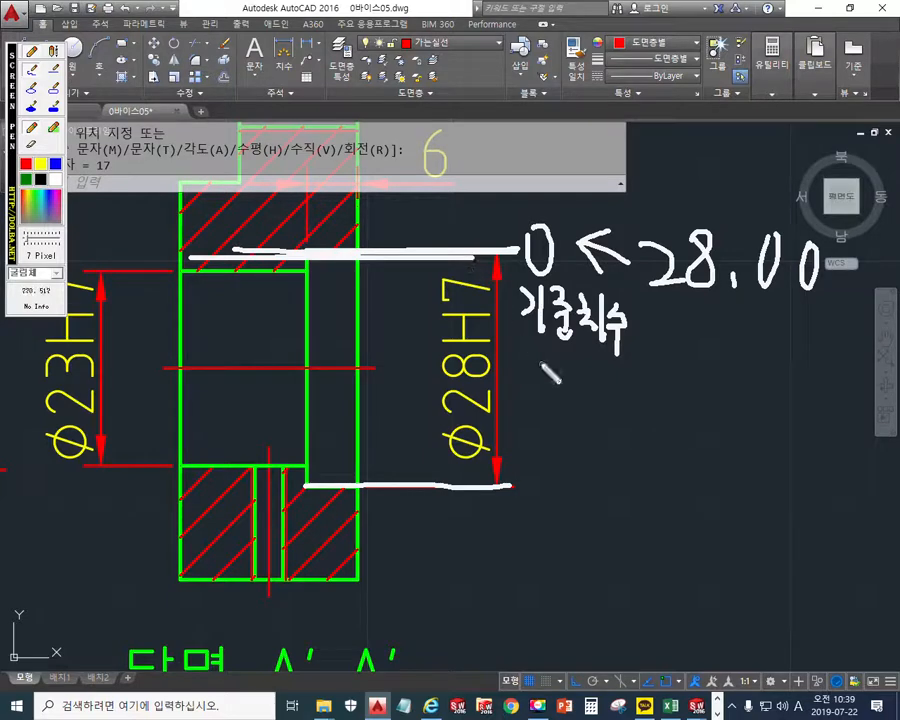
Step: Write 기준선 beneath 기준치수 with the screen pen and circle the 28.00 note
mouse_move(533, 364)
left_mouse_down()
mouse_move(543, 371)
mouse_move(532, 395)
left_mouse_up()
mouse_move(562, 357)
left_mouse_down()
mouse_move(557, 413)
mouse_move(594, 381)
mouse_move(580, 412)
mouse_move(598, 420)
left_mouse_up()
mouse_move(595, 375)
left_mouse_down()
mouse_move(605, 390)
mouse_move(593, 400)
mouse_move(622, 400)
left_mouse_up()
mouse_move(608, 400)
left_mouse_down()
mouse_move(628, 412)
mouse_move(633, 405)
left_mouse_up()
left_click_drag(614, 402, 648, 418)
mouse_move(640, 222)
left_mouse_down()
mouse_move(663, 283)
mouse_move(868, 288)
mouse_move(819, 313)
left_mouse_up()
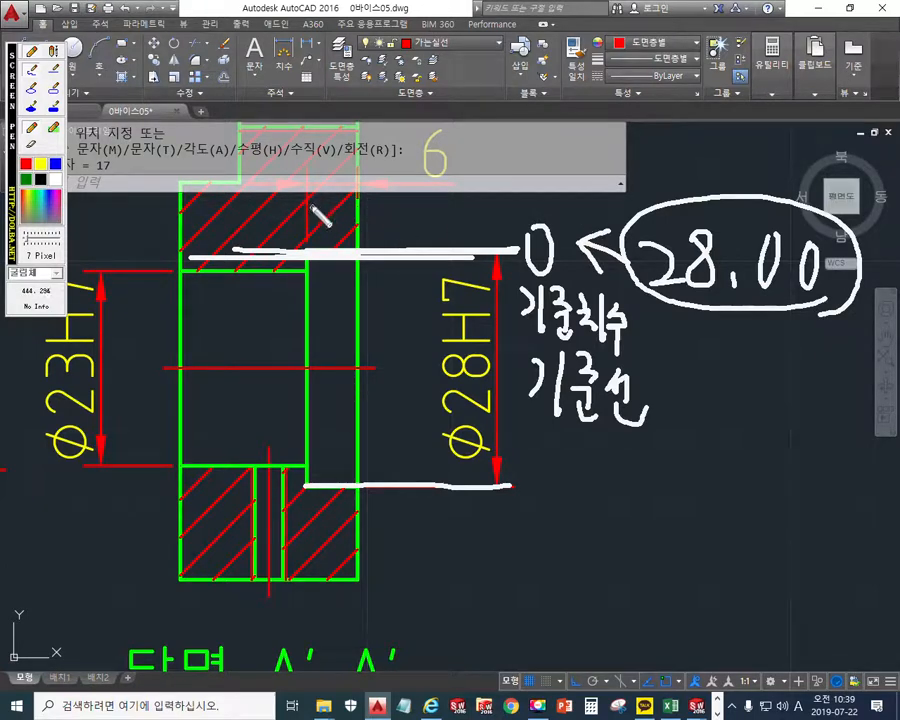
Step: Sketch a tolerance band above the upper reference line with the screen pen and fill it with crossed hatch strokes
left_click_drag(311, 208, 513, 204)
left_click_drag(346, 207, 320, 247)
left_click_drag(378, 207, 352, 247)
left_click_drag(410, 207, 385, 247)
left_click_drag(443, 207, 418, 247)
left_click_drag(475, 207, 452, 247)
left_click_drag(316, 207, 346, 246)
mouse_move(350, 207)
left_mouse_down()
mouse_move(380, 246)
mouse_move(413, 246)
left_mouse_up()
mouse_move(417, 207)
left_mouse_down()
mouse_move(447, 246)
mouse_move(456, 222)
mouse_move(470, 246)
mouse_move(496, 247)
mouse_move(497, 220)
left_mouse_up()
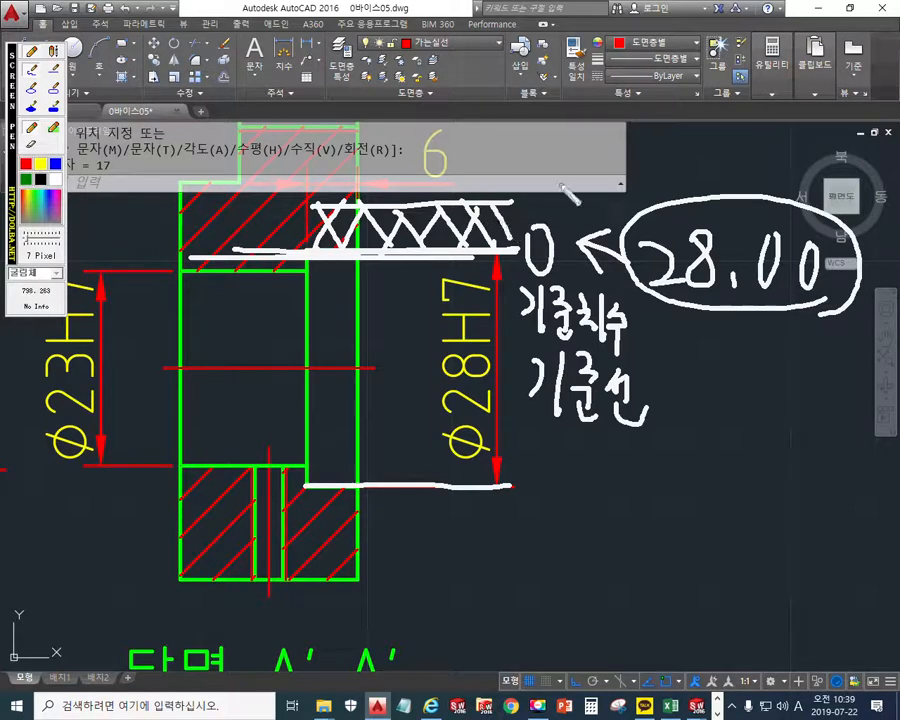
Step: Write the upper deviation +0.025 beside the tolerance band, then write and circle the maximum size 28.025
left_click_drag(540, 158, 560, 203)
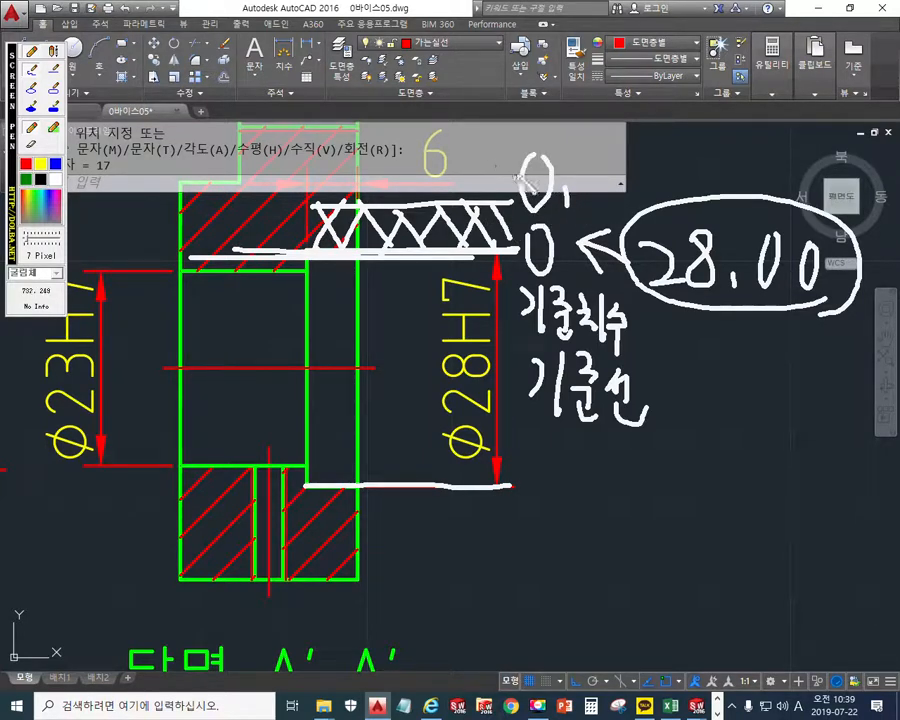
left_click_drag(490, 146, 490, 193)
left_click_drag(479, 168, 504, 166)
mouse_move(592, 152)
left_mouse_down()
mouse_move(580, 166)
mouse_move(592, 154)
mouse_move(630, 190)
mouse_move(662, 152)
mouse_move(662, 186)
left_mouse_up()
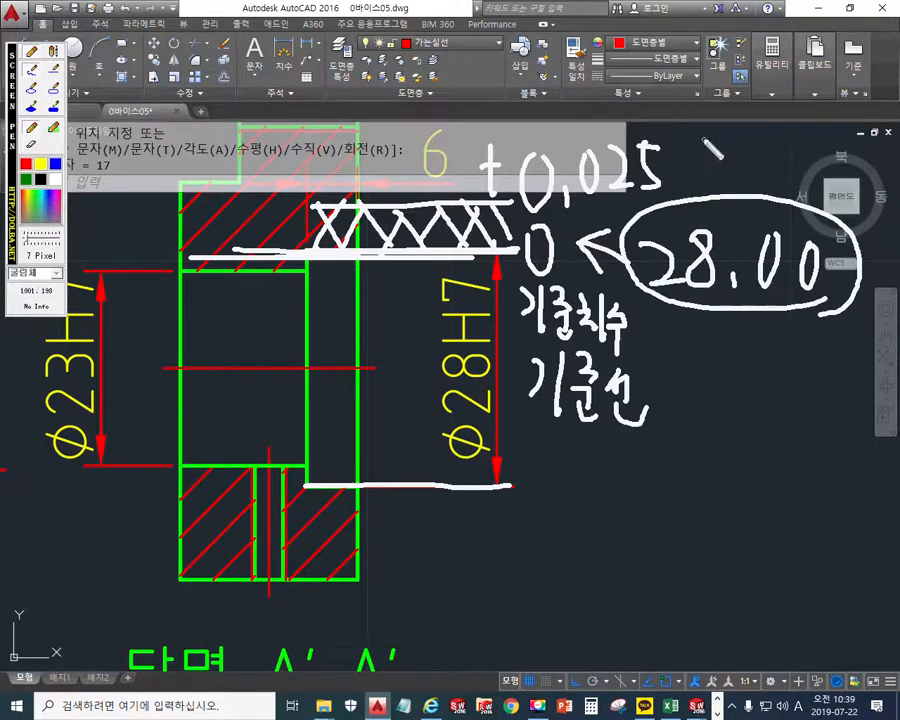
mouse_move(729, 150)
left_mouse_down()
mouse_move(757, 176)
mouse_move(768, 145)
mouse_move(790, 148)
mouse_move(828, 176)
left_mouse_up()
left_click(783, 178)
mouse_move(846, 132)
left_mouse_down()
mouse_move(850, 172)
mouse_move(858, 128)
left_mouse_up()
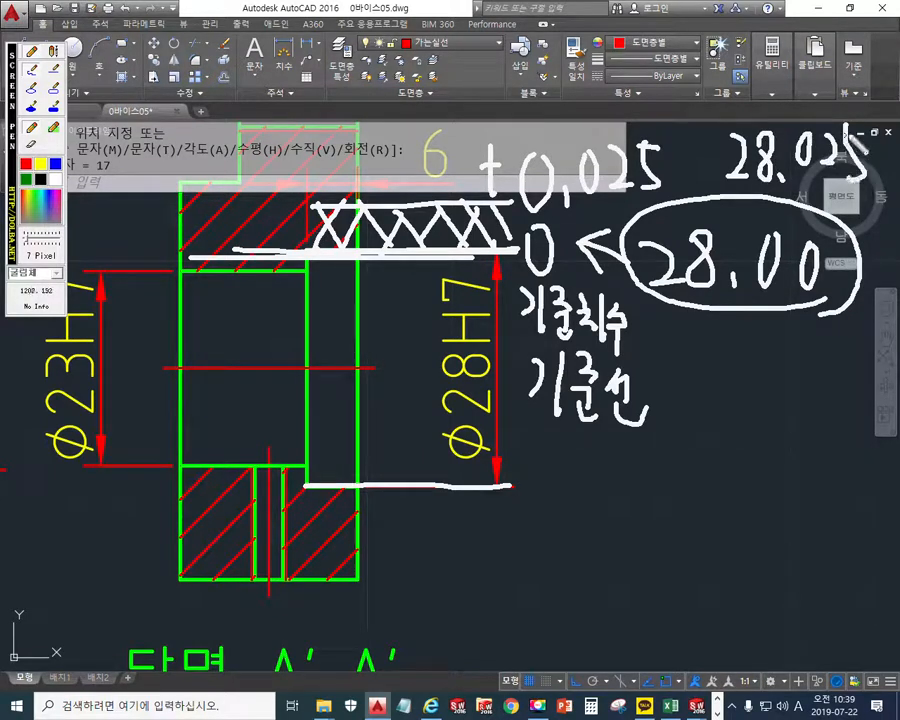
mouse_move(705, 190)
left_mouse_down()
mouse_move(715, 115)
mouse_move(880, 170)
mouse_move(720, 203)
left_mouse_up()
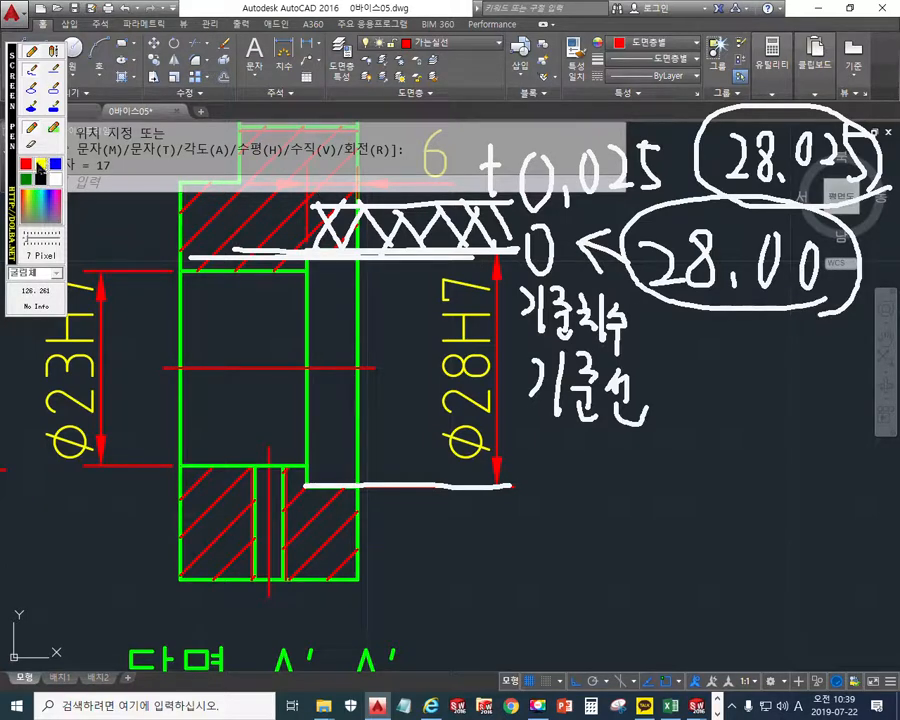
Step: In yellow pen, underline the decimals of 28.00, circle the 0 deviation, and write H7 below
left_click_drag(740, 296, 846, 303)
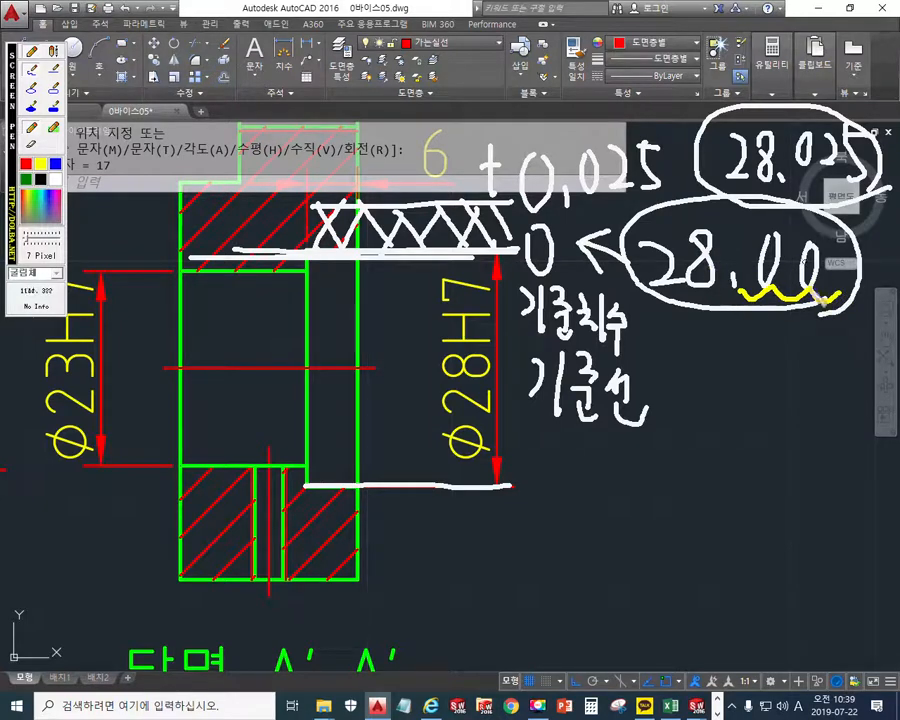
mouse_move(560, 226)
left_mouse_down()
mouse_move(497, 268)
mouse_move(540, 287)
left_mouse_up()
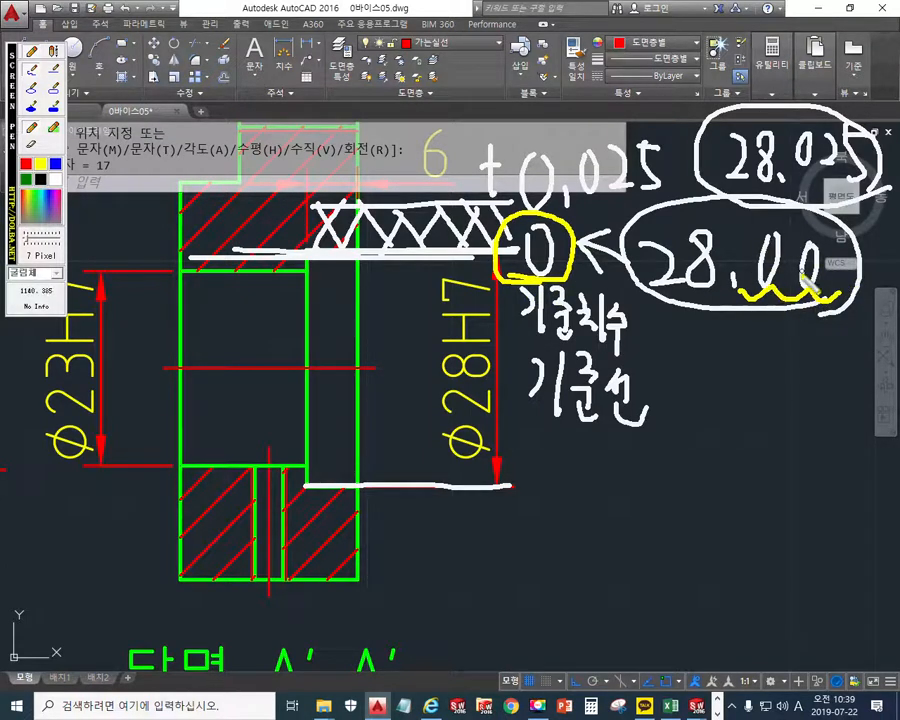
mouse_move(718, 368)
left_mouse_down()
mouse_move(718, 425)
mouse_move(755, 391)
left_mouse_up()
left_click_drag(761, 342, 760, 428)
left_click_drag(777, 367, 785, 446)
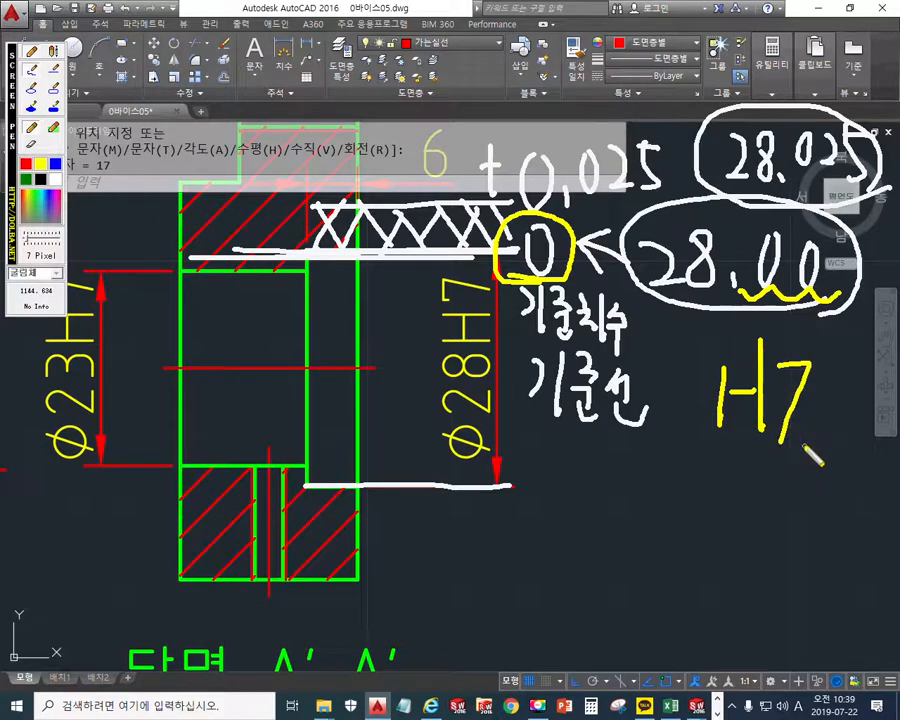
Step: Add another handwritten pen note beneath H7 and underline 기준치수
mouse_move(698, 467)
left_mouse_down()
mouse_move(705, 491)
mouse_move(731, 497)
mouse_move(775, 480)
mouse_move(790, 486)
mouse_move(768, 505)
mouse_move(778, 514)
left_mouse_up()
left_click_drag(803, 471, 802, 494)
left_click_drag(825, 448, 827, 476)
mouse_move(828, 448)
left_mouse_down()
mouse_move(839, 476)
mouse_move(856, 460)
left_mouse_up()
left_click_drag(857, 448, 857, 489)
mouse_move(852, 489)
left_mouse_down()
mouse_move(845, 512)
mouse_move(846, 495)
left_mouse_up()
left_click_drag(518, 338, 630, 342)
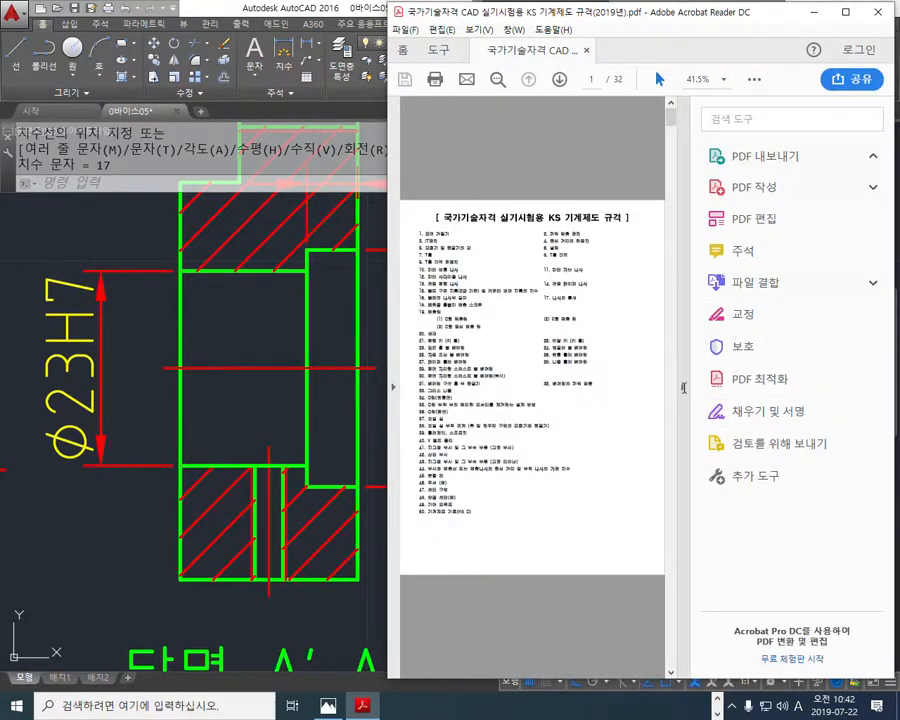
Step: Switch to the KS drafting standards PDF, maximize it, and enlarge the 끼워 맞춤 공차 table on page 2 to 200%
left_click(683, 386)
scroll(631, 319, "down", 1)
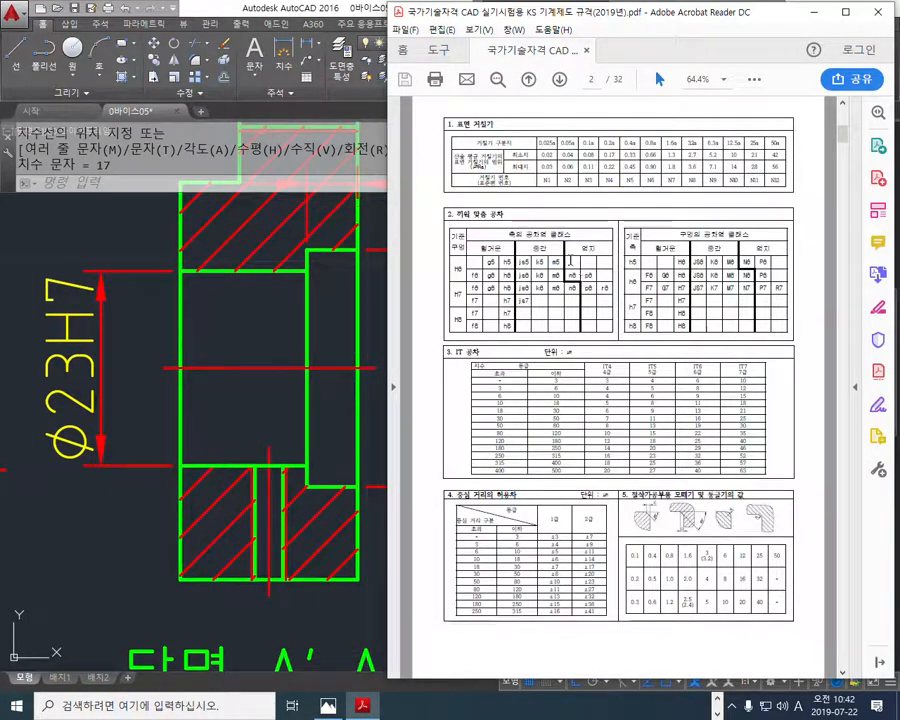
left_click(843, 12)
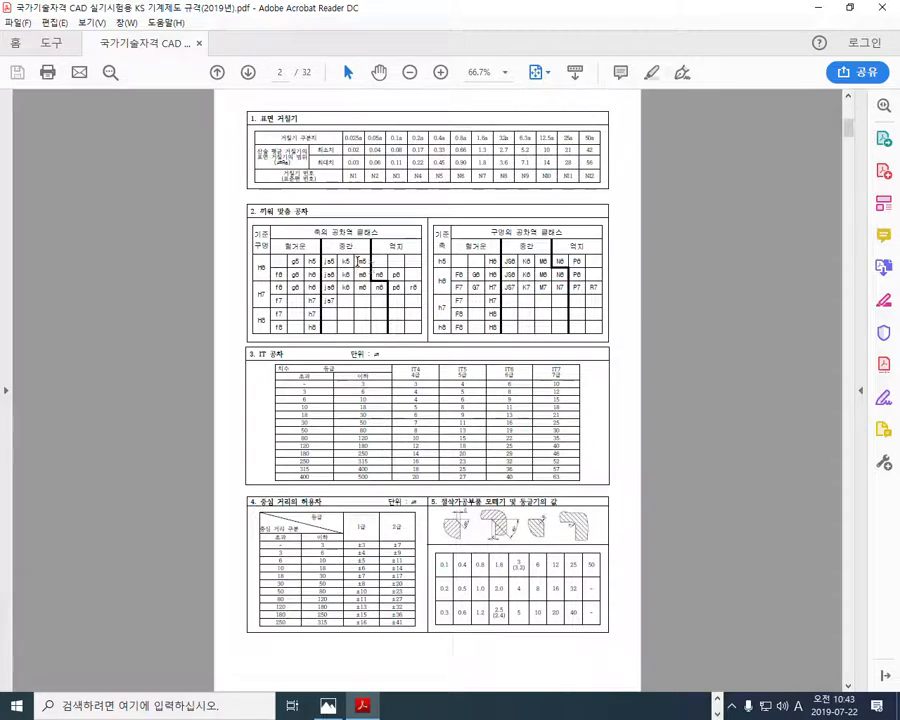
key("ctrl+2")
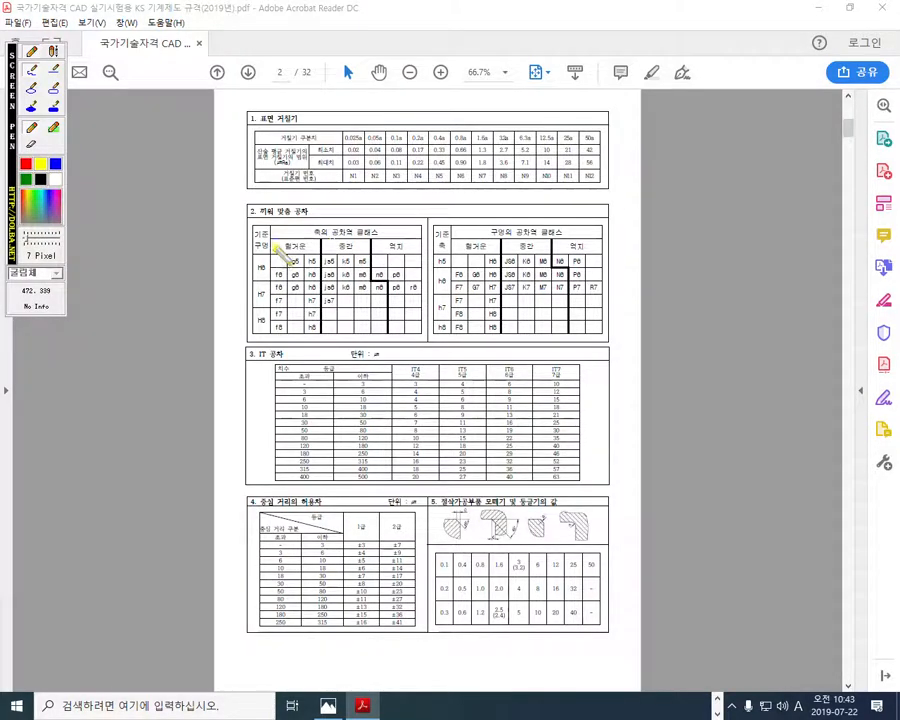
key("Escape")
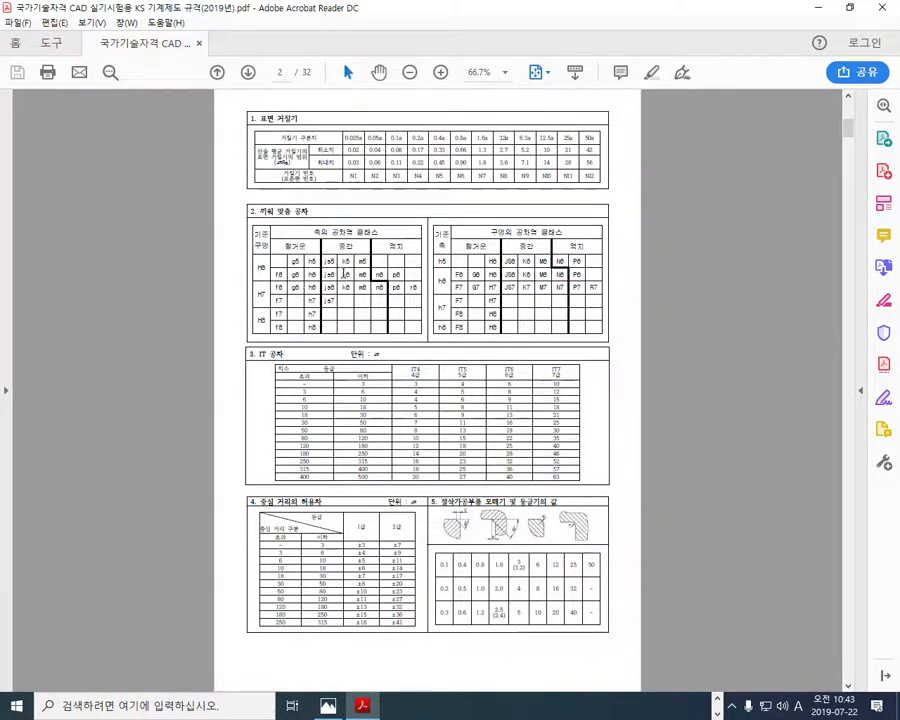
scroll(345, 300, "up", 2, "ctrl")
scroll(112, 307, "up", 5, "ctrl")
scroll(202, 280, "down", 2, "ctrl")
scroll(300, 300, "up", 2)
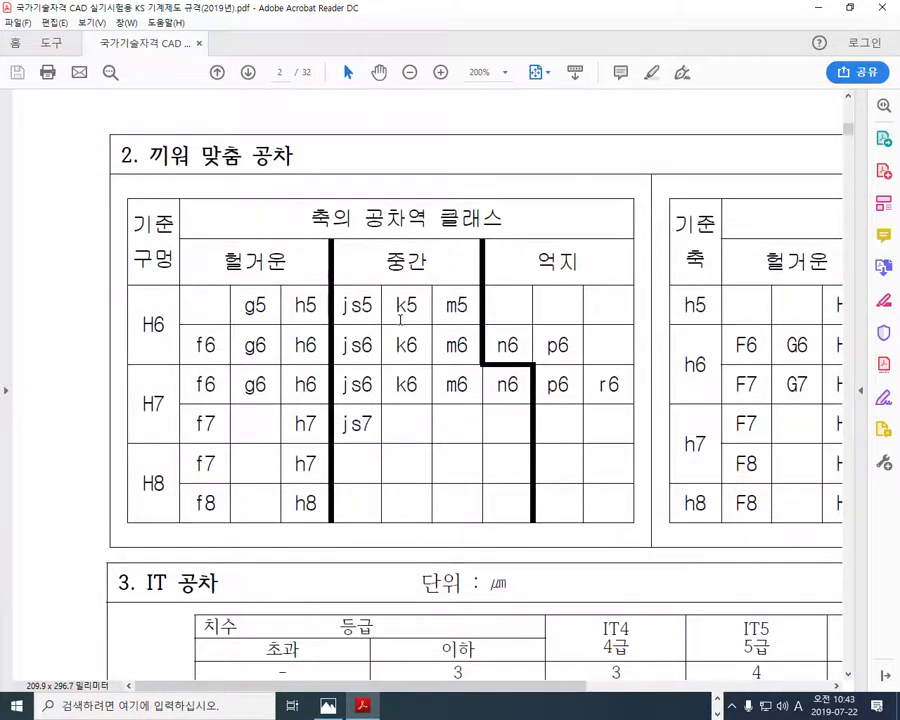
Step: In red screen pen, underline the 끼워 맞춤 공차 heading, write H7 over its row, and circle 기준 구멍
key("F2")
left_click(26, 164)
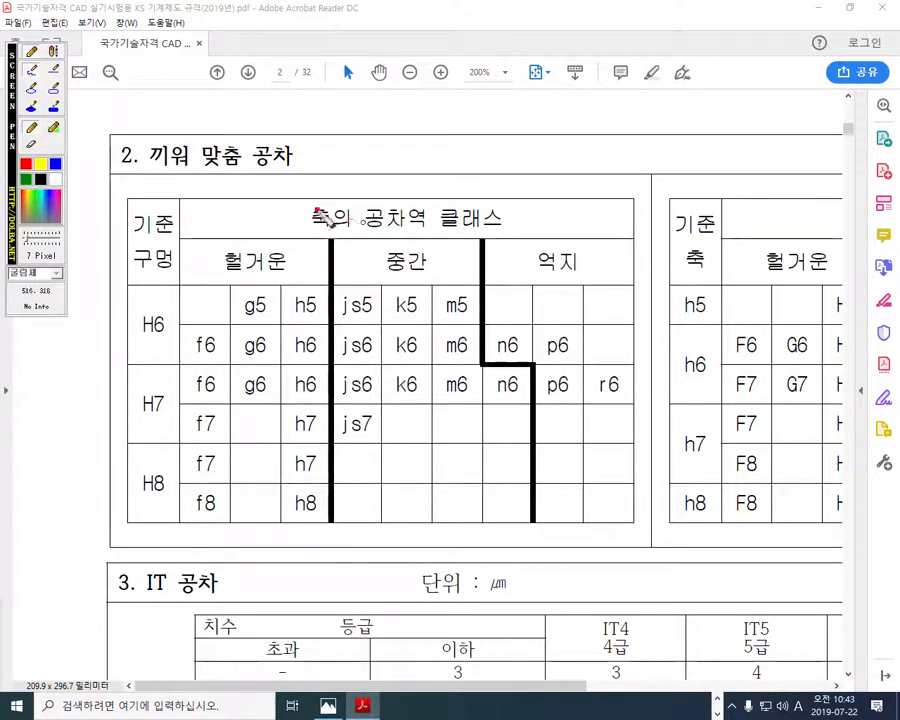
left_click_drag(131, 174, 333, 176)
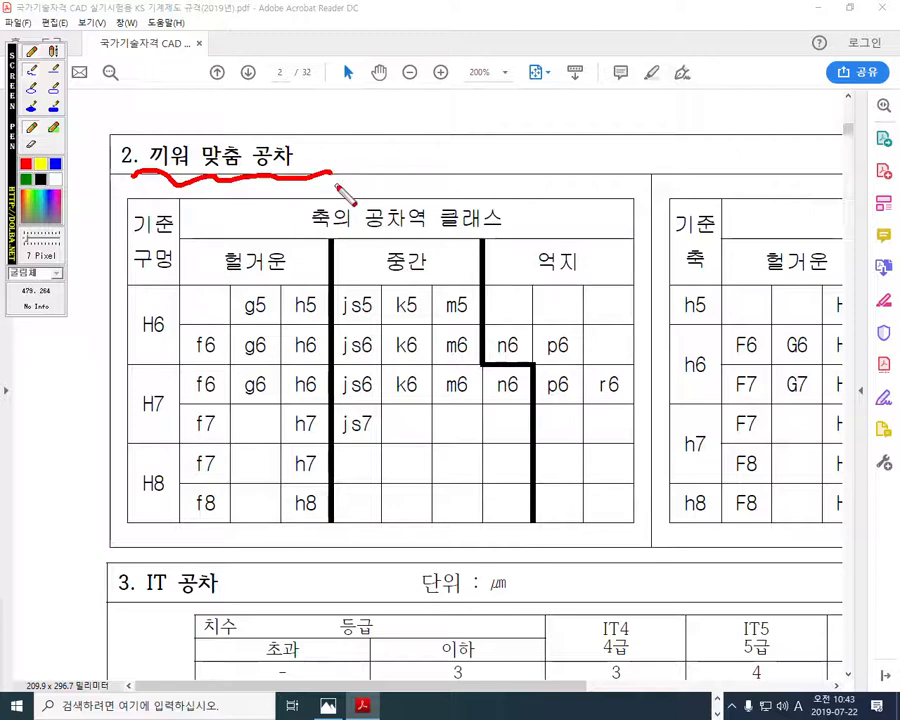
mouse_move(131, 390)
left_mouse_down()
mouse_move(132, 430)
mouse_move(152, 408)
mouse_move(152, 392)
mouse_move(152, 442)
left_mouse_up()
mouse_move(158, 387)
left_mouse_down()
mouse_move(186, 385)
mouse_move(170, 434)
left_mouse_up()
mouse_move(140, 207)
left_mouse_down()
mouse_move(125, 275)
mouse_move(182, 291)
left_mouse_up()
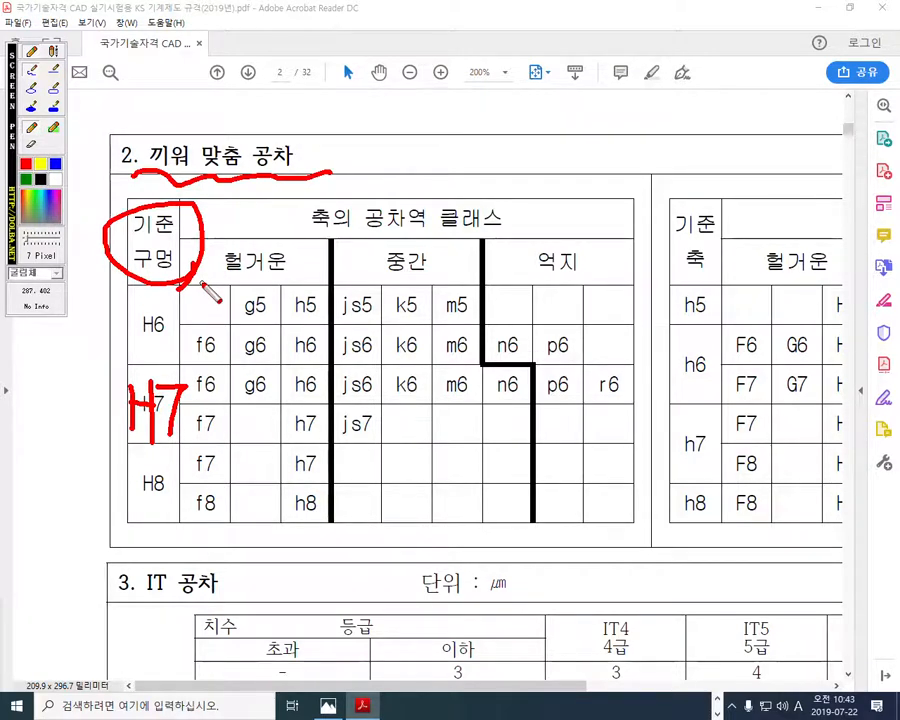
Step: Underline the 헐거운, 중간 and 억지 column headings in red and add a handwritten note in each group's lower cells
left_click_drag(198, 284, 298, 281)
left_click_drag(386, 283, 437, 277)
mouse_move(514, 272)
left_mouse_down()
mouse_move(532, 283)
mouse_move(609, 281)
left_mouse_up()
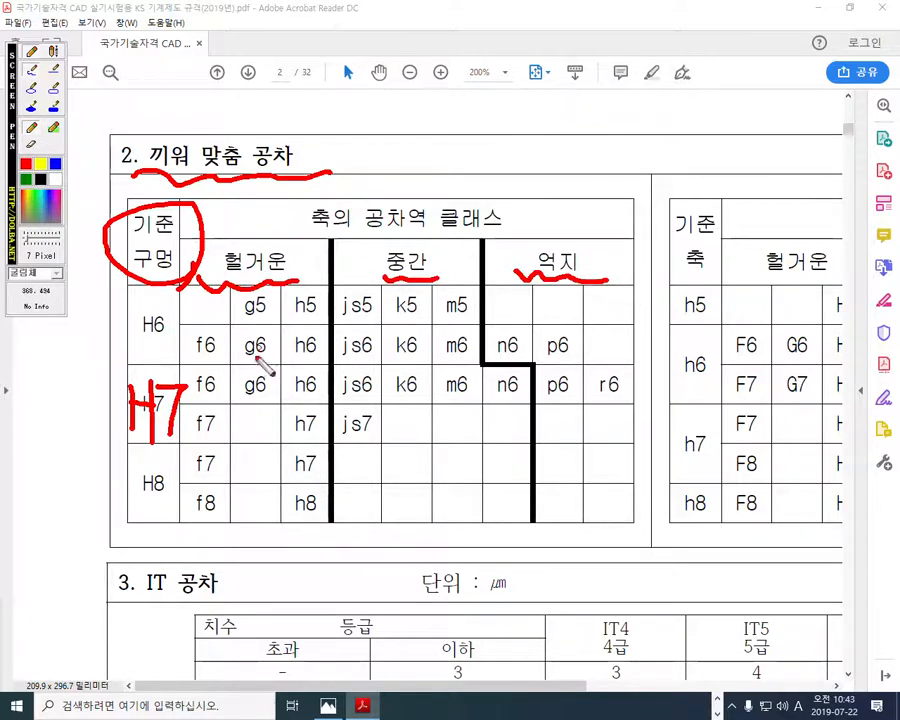
left_click_drag(270, 432, 280, 500)
mouse_move(446, 424)
left_mouse_down()
mouse_move(470, 438)
mouse_move(450, 460)
mouse_move(460, 466)
left_mouse_up()
mouse_move(575, 420)
left_mouse_down()
mouse_move(596, 448)
mouse_move(596, 482)
left_mouse_up()
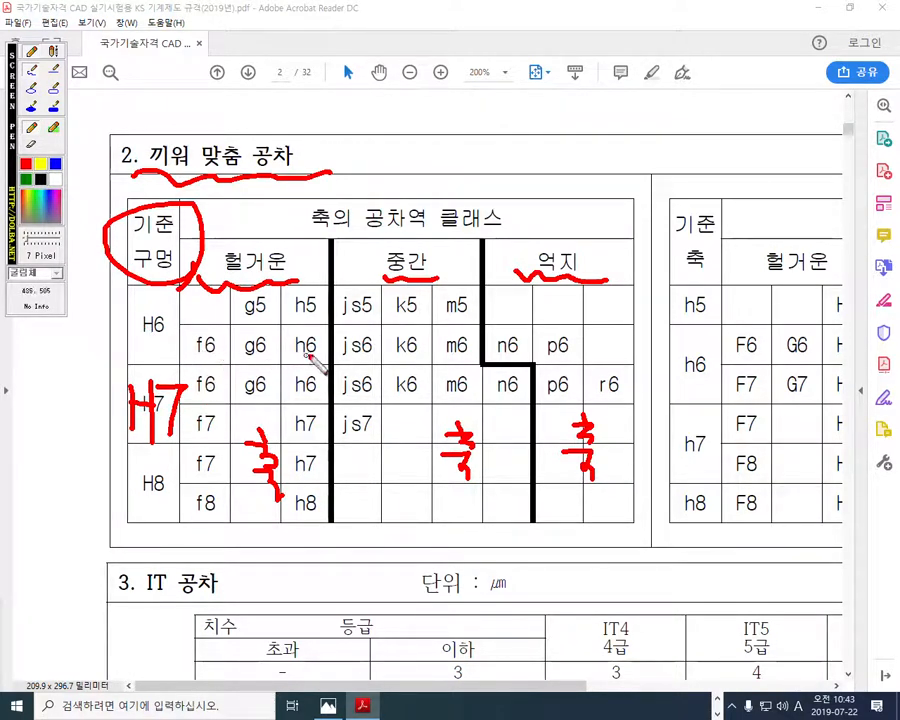
Step: Cross out the shaft table's empty cell above r6 and the empty cells in the H7 group's second row
mouse_move(619, 334)
left_mouse_down()
mouse_move(603, 362)
mouse_move(608, 352)
left_mouse_up()
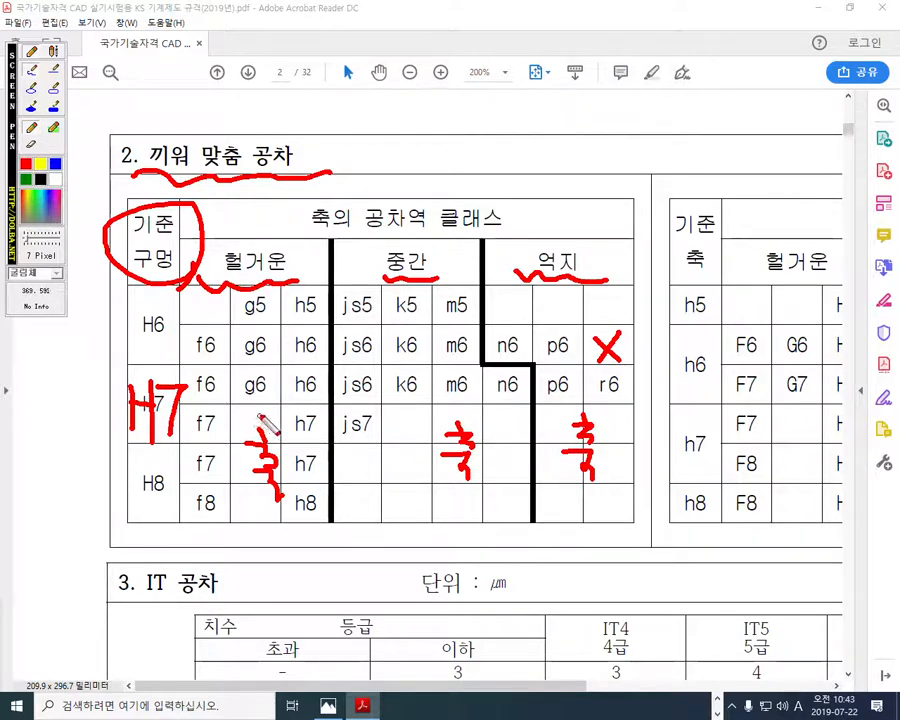
mouse_move(268, 410)
left_mouse_down()
mouse_move(247, 432)
mouse_move(274, 440)
left_mouse_up()
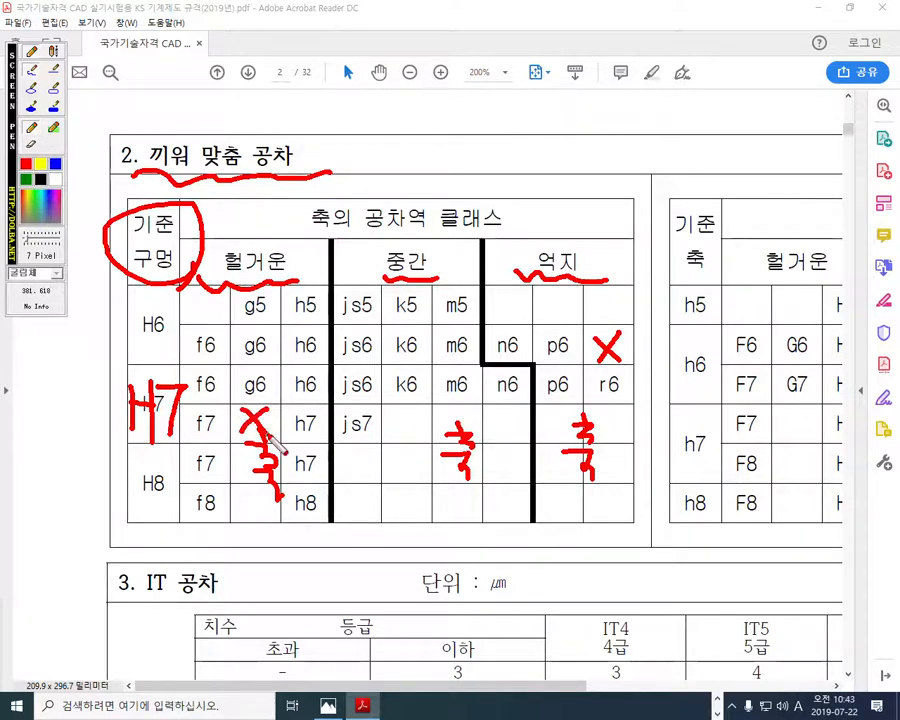
mouse_move(431, 408)
left_mouse_down()
mouse_move(403, 434)
mouse_move(548, 415)
mouse_move(627, 418)
left_mouse_up()
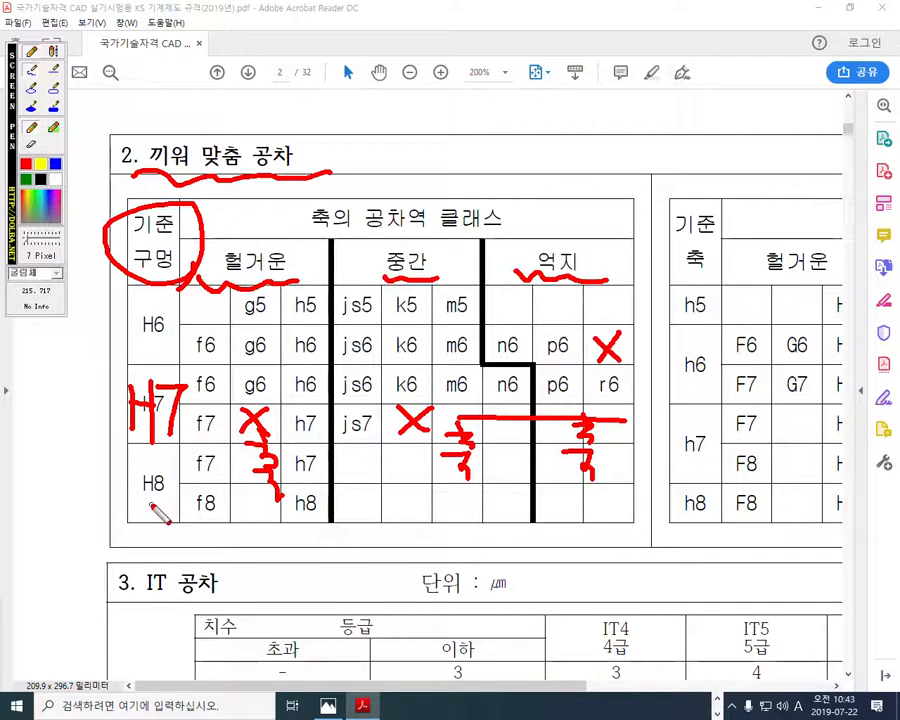
Step: Draw a red wavy line across the H8 group's empty 중간 and 억지 cells, and clear all pen marks
mouse_move(347, 465)
left_mouse_down()
mouse_move(460, 484)
mouse_move(645, 493)
left_mouse_up()
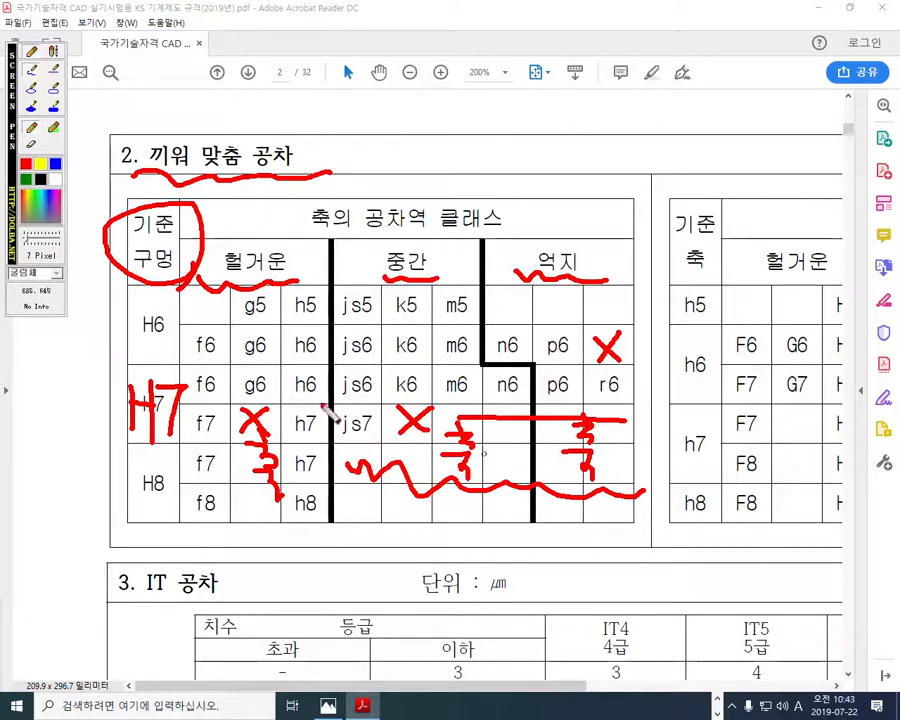
key("Escape")
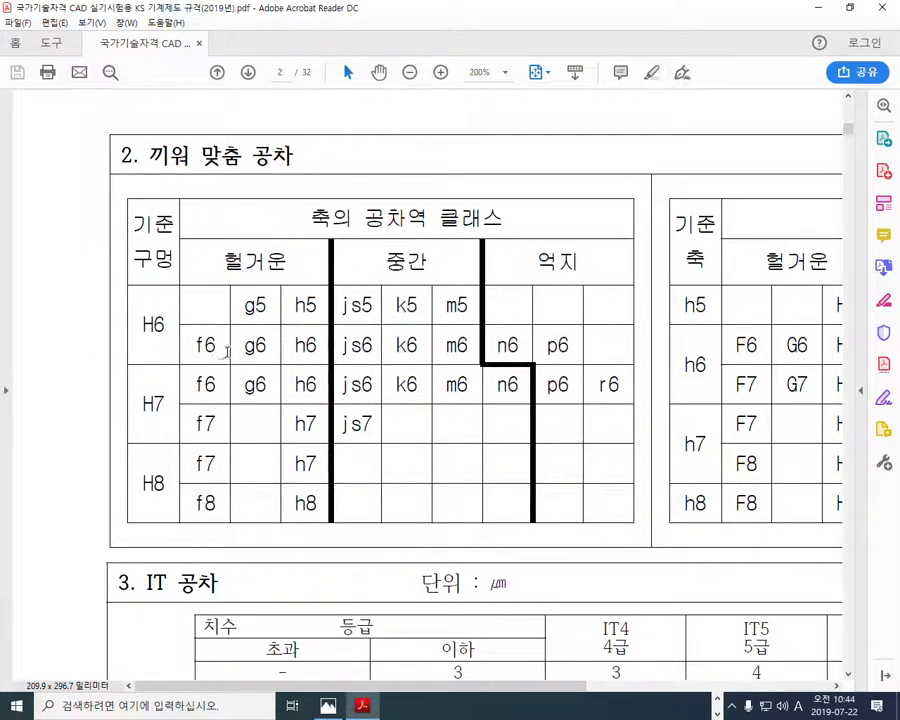
Step: In red screen pen, circle H7 in the shaft table and underline its f6 to h6, js6 to n6 and p6 to r6 groups
key("ctrl+F1")
mouse_move(168, 368)
left_mouse_down()
mouse_move(150, 428)
mouse_move(172, 447)
left_mouse_up()
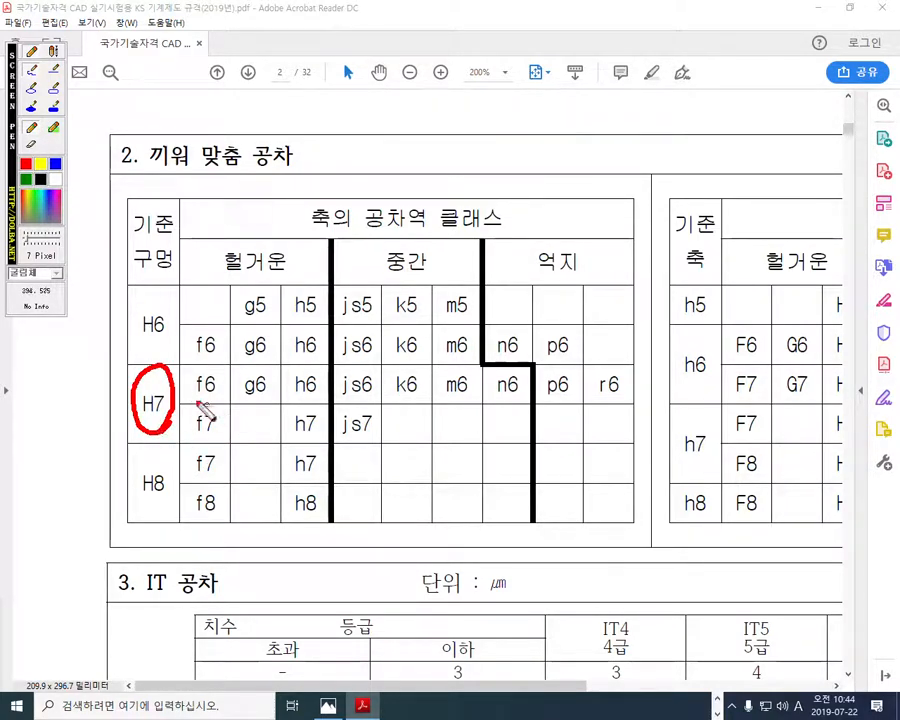
left_click_drag(187, 400, 630, 403)
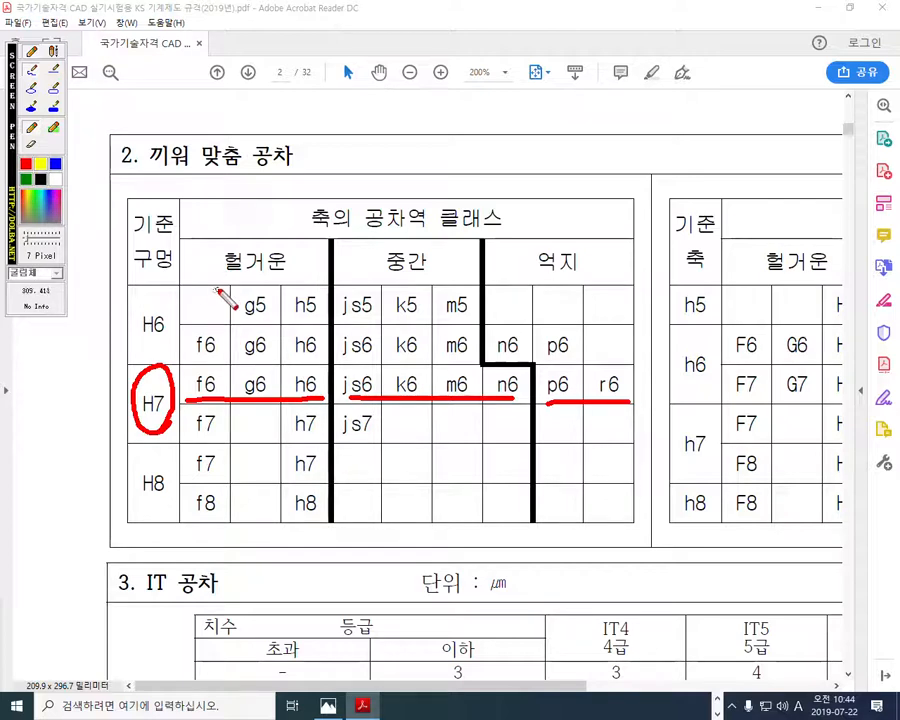
Step: Cross out the empty H6 cells, extend a wavy line from r6 towards the neighbouring table, and clear the pen marks
mouse_move(628, 331)
left_mouse_down()
mouse_move(597, 362)
mouse_move(630, 361)
left_mouse_up()
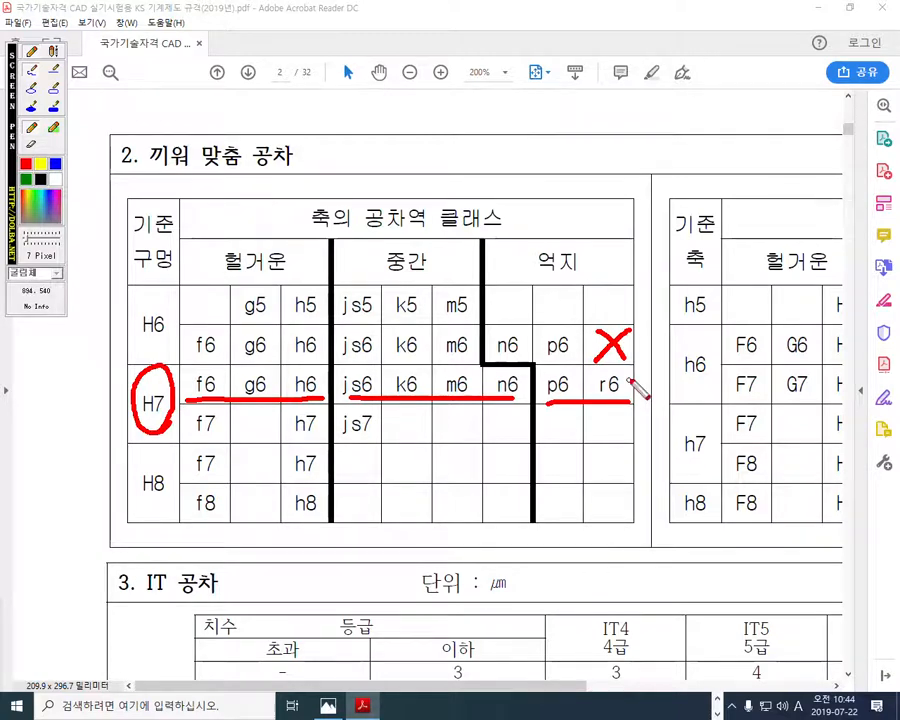
left_click_drag(632, 385, 714, 385)
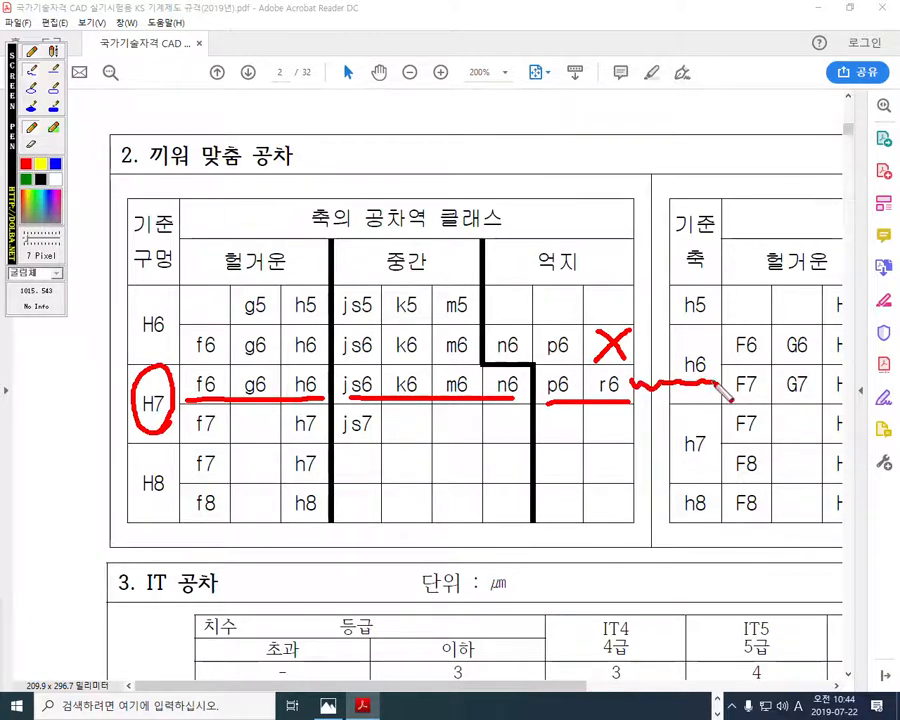
mouse_move(190, 290)
left_mouse_down()
mouse_move(215, 322)
mouse_move(192, 324)
left_mouse_up()
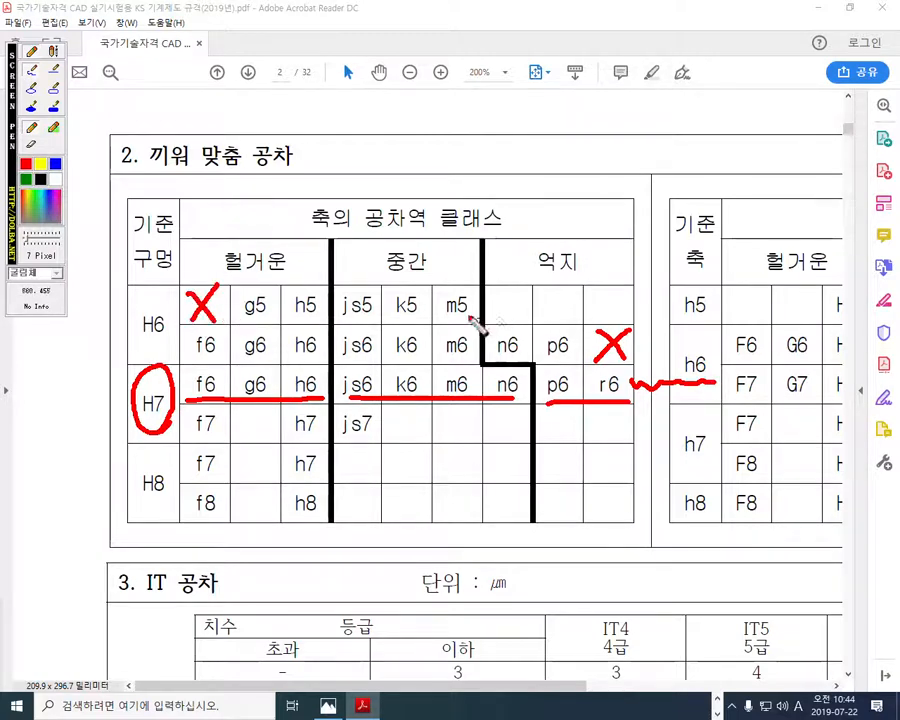
mouse_move(498, 292)
left_mouse_down()
mouse_move(514, 318)
mouse_move(498, 318)
mouse_move(638, 300)
left_mouse_up()
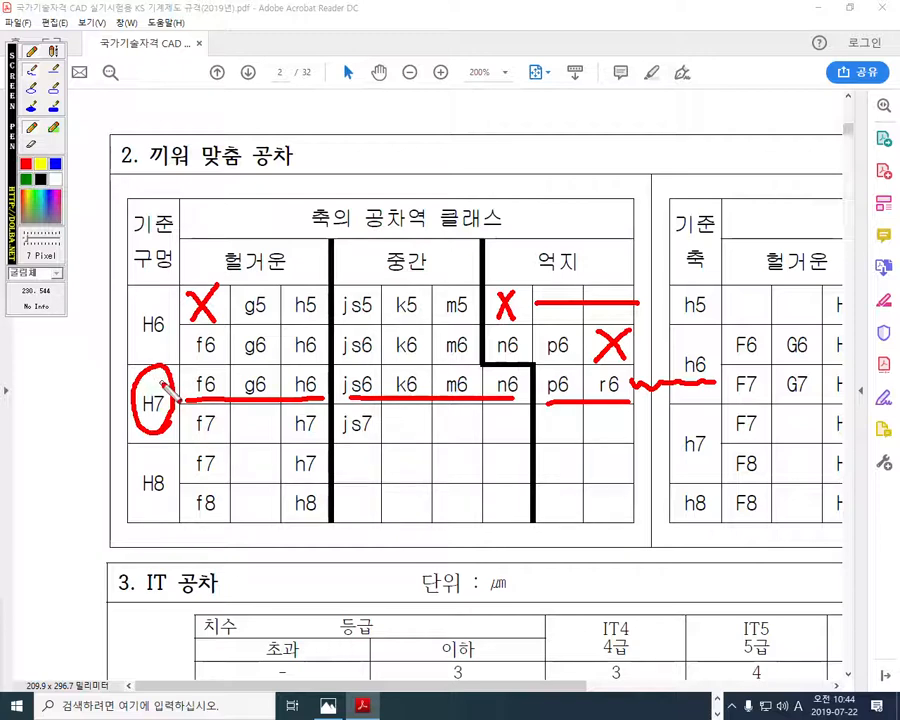
key("Escape")
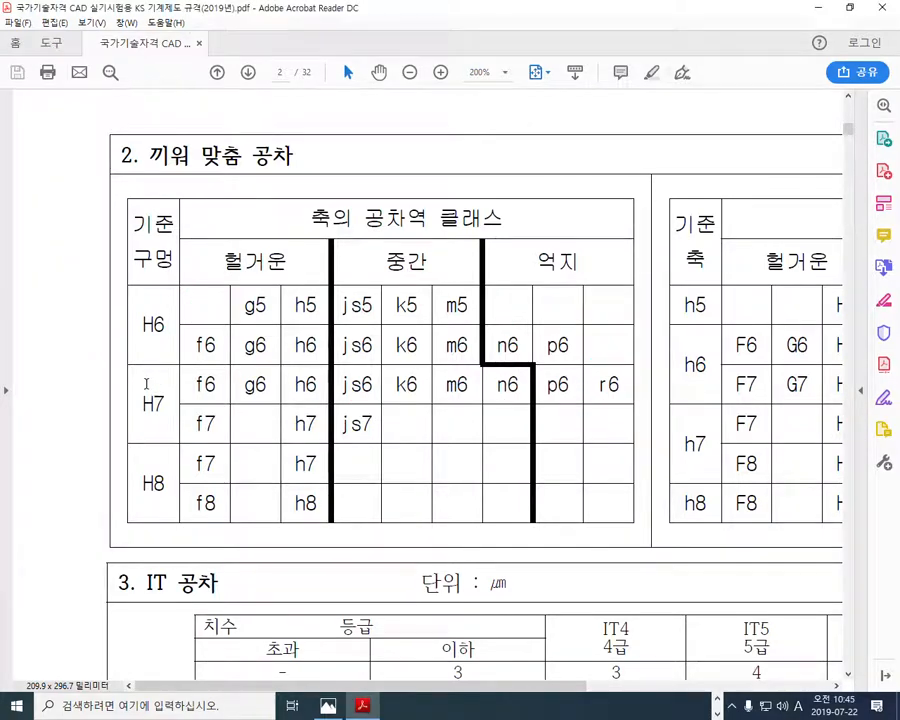
Step: Select the 끼워 맞춤 공차 heading, circle H7 and 기준 구멍 in red, underline H7's f6 to r6 row, and clear the marks
left_click_drag(150, 153, 293, 160)
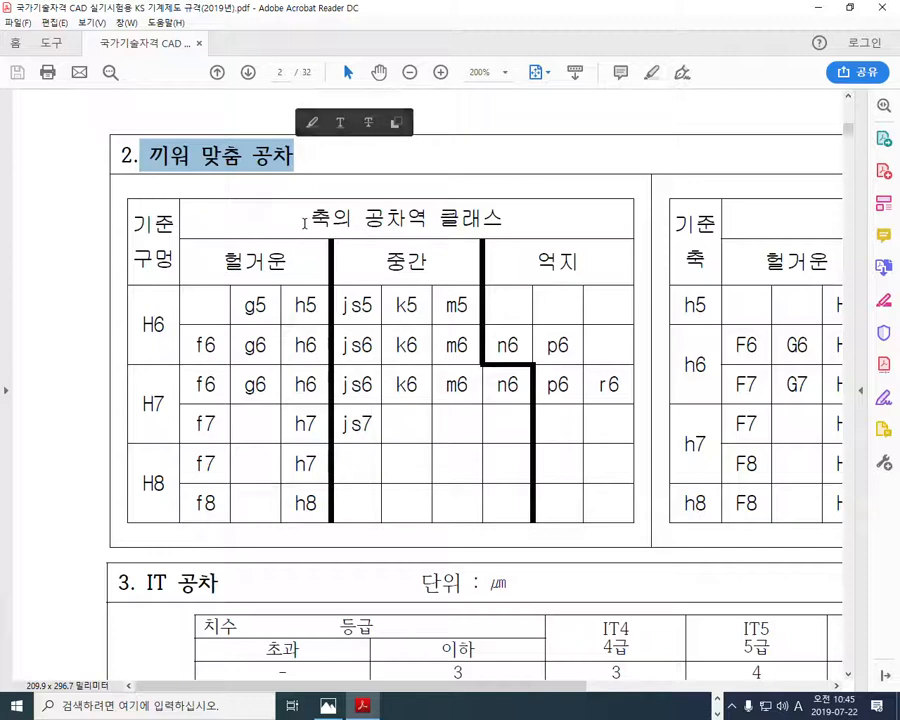
key("ctrl+shift+p")
mouse_move(148, 438)
left_mouse_down()
mouse_move(110, 400)
mouse_move(143, 446)
left_mouse_up()
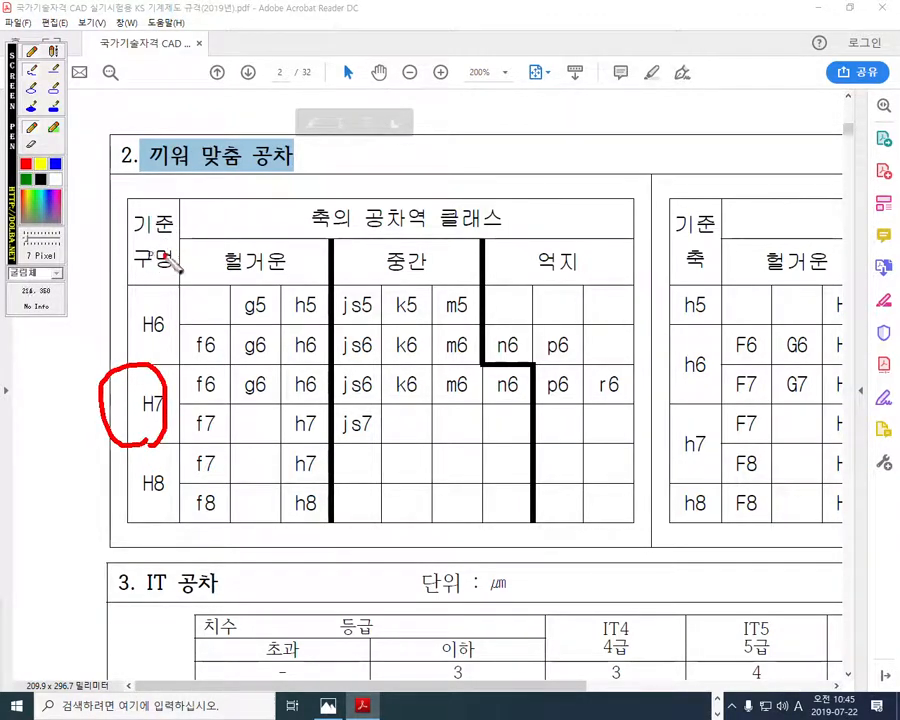
mouse_move(153, 274)
left_mouse_down()
mouse_move(140, 205)
mouse_move(170, 302)
left_mouse_up()
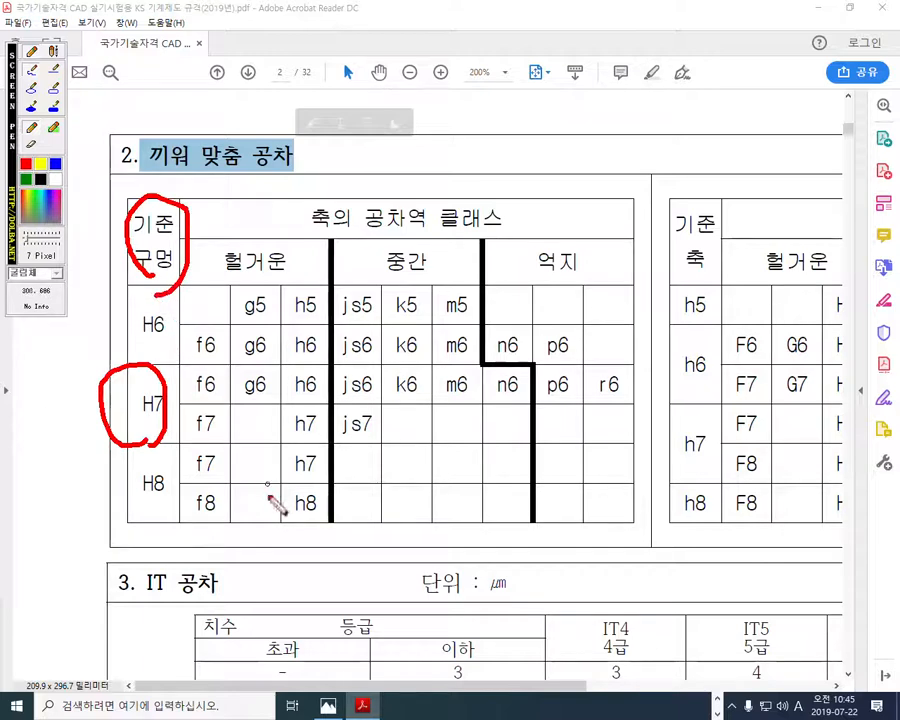
left_click_drag(188, 404, 602, 399)
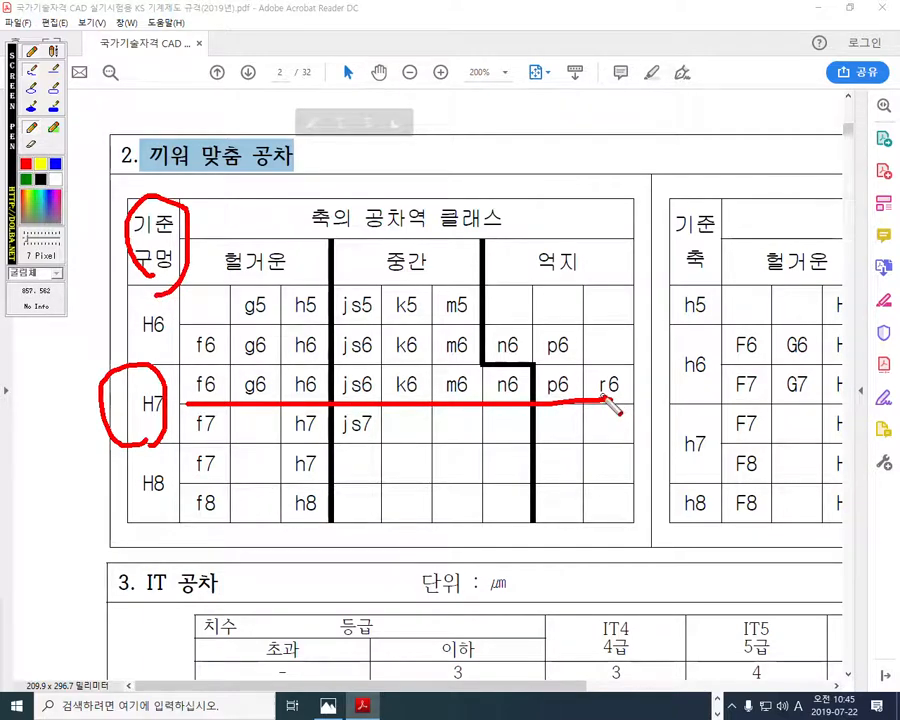
key("Escape")
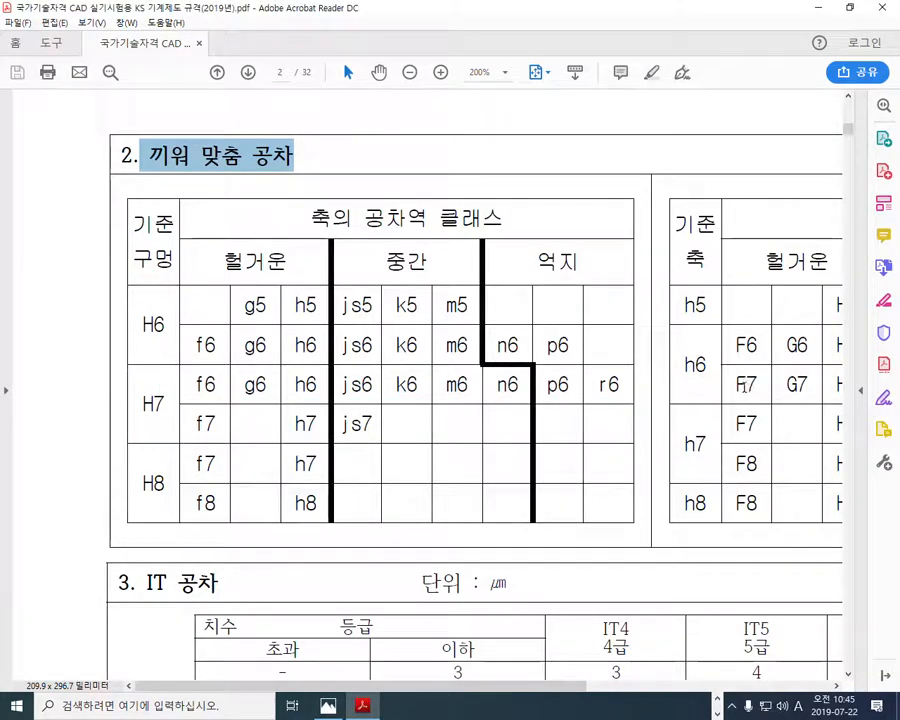
Step: In the 구멍의 공차역 클래스 table, circle h6 in red, underline the F7 to R7 row, and circle N7
scroll(806, 664, "right", 5)
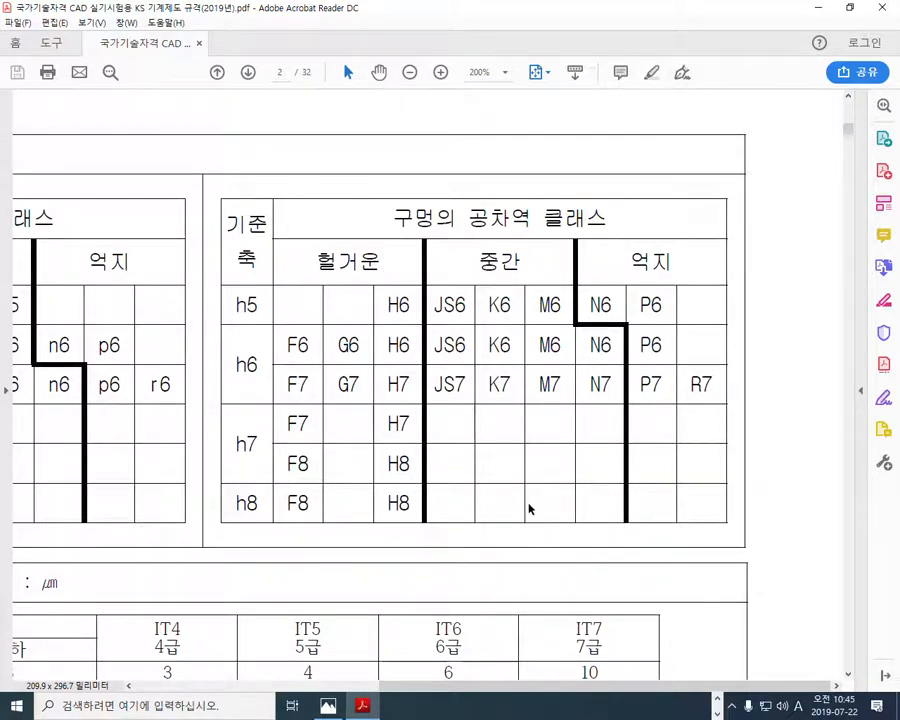
key("ctrl+shift+z")
mouse_move(228, 384)
left_mouse_down()
mouse_move(226, 340)
mouse_move(252, 398)
left_mouse_up()
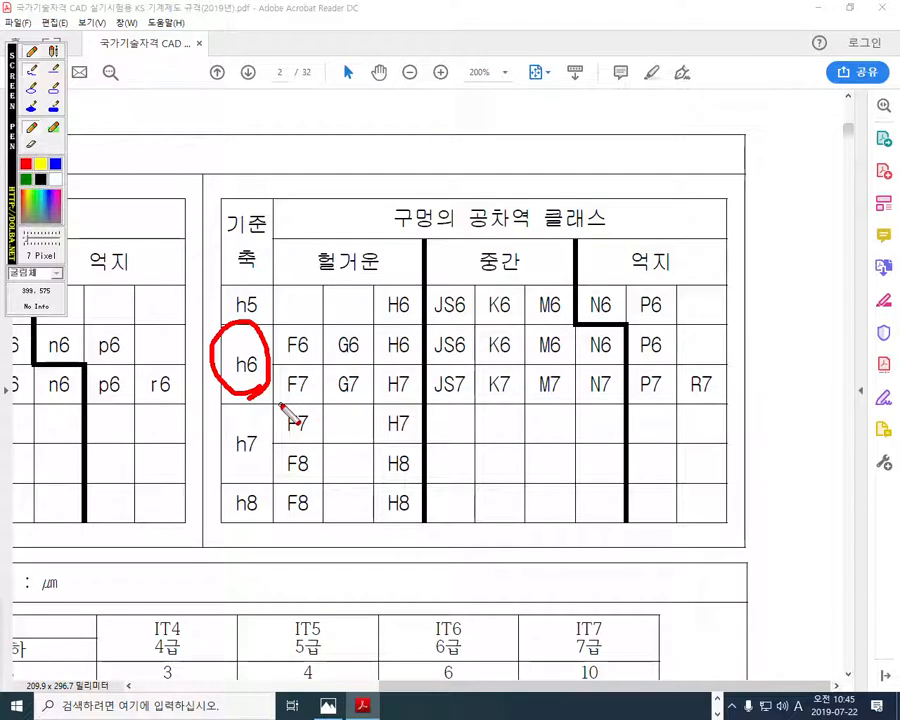
left_click_drag(285, 402, 757, 402)
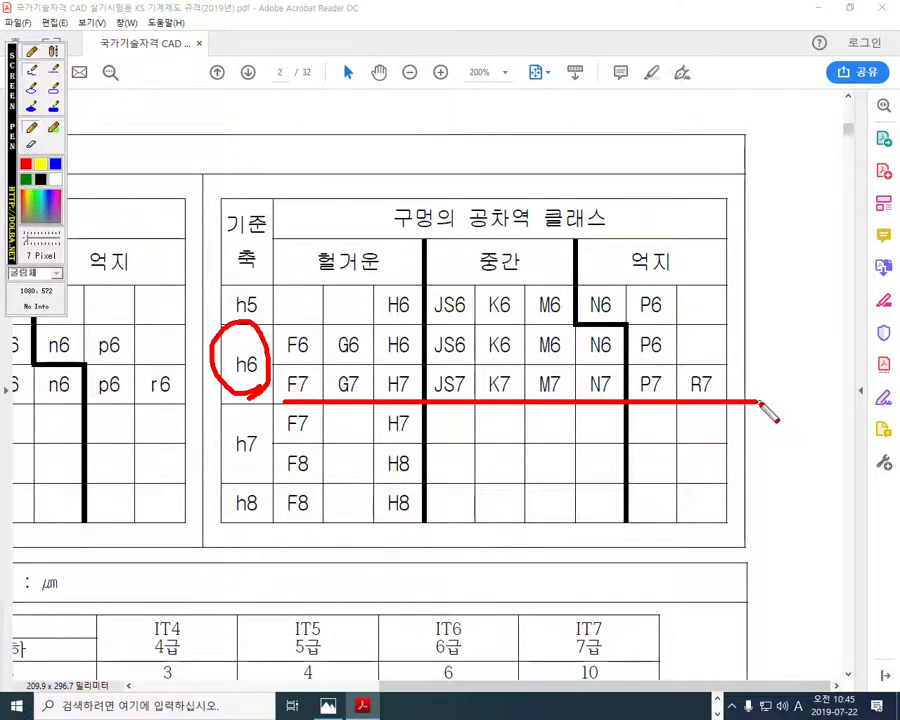
mouse_move(598, 404)
left_mouse_down()
mouse_move(576, 412)
mouse_move(611, 430)
left_mouse_up()
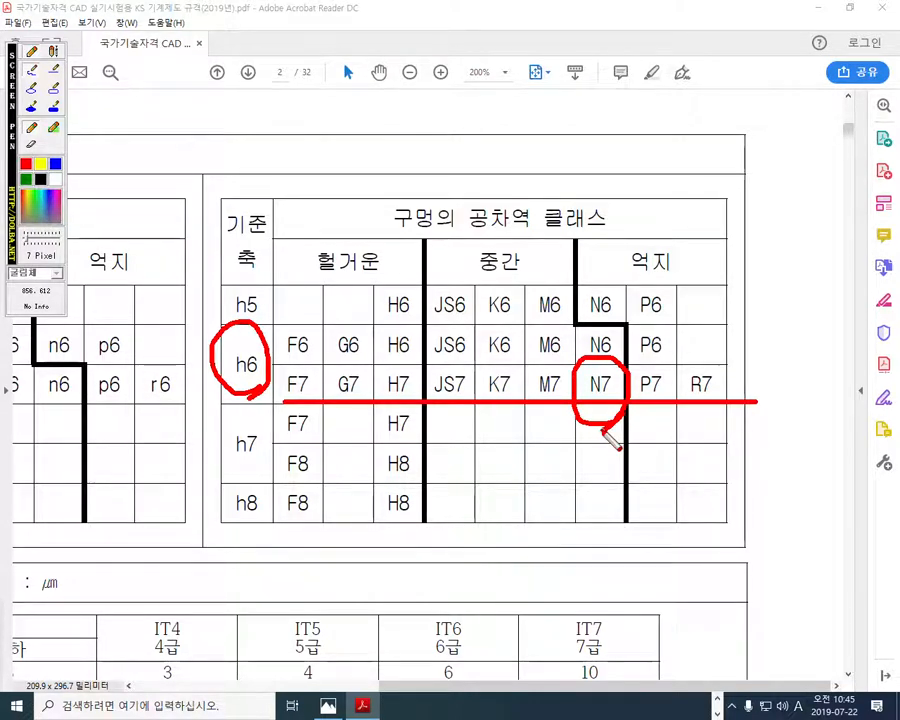
Step: Handwrite a red note about the 핀 above the 구멍의 공차역 클래스 table, and clear all pen marks
mouse_move(250, 146)
left_mouse_down()
mouse_move(287, 155)
mouse_move(288, 198)
mouse_move(318, 186)
left_mouse_up()
left_click(310, 146)
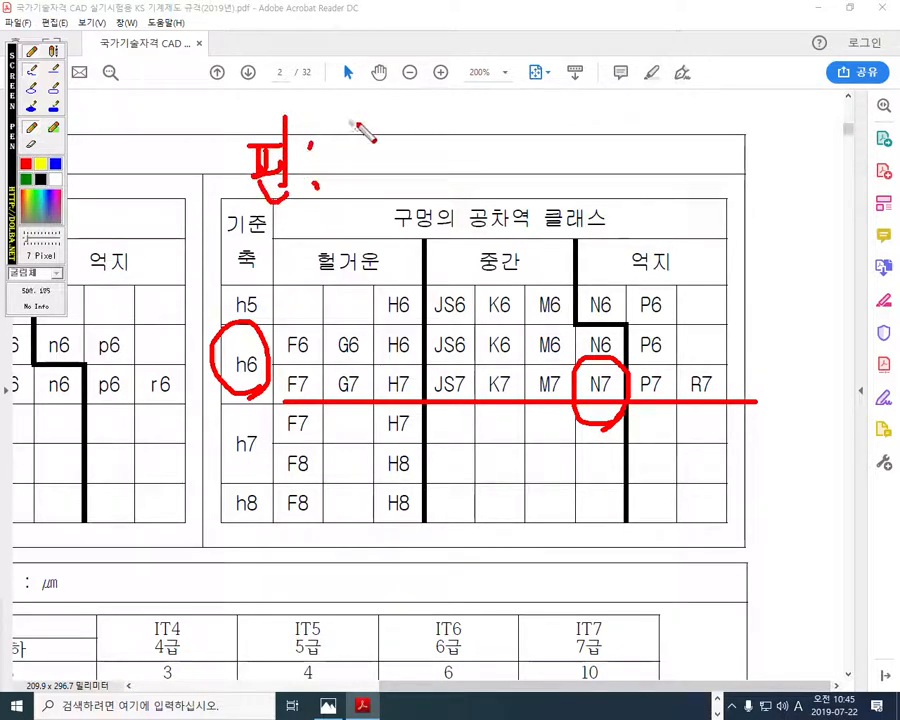
left_click_drag(358, 123, 376, 149)
mouse_move(335, 148)
left_mouse_down()
mouse_move(371, 147)
mouse_move(366, 179)
mouse_move(378, 201)
left_mouse_up()
mouse_move(415, 137)
left_mouse_down()
mouse_move(437, 158)
mouse_move(425, 173)
left_mouse_up()
mouse_move(447, 131)
left_mouse_down()
mouse_move(449, 188)
mouse_move(474, 151)
mouse_move(488, 173)
mouse_move(482, 197)
mouse_move(492, 197)
left_mouse_up()
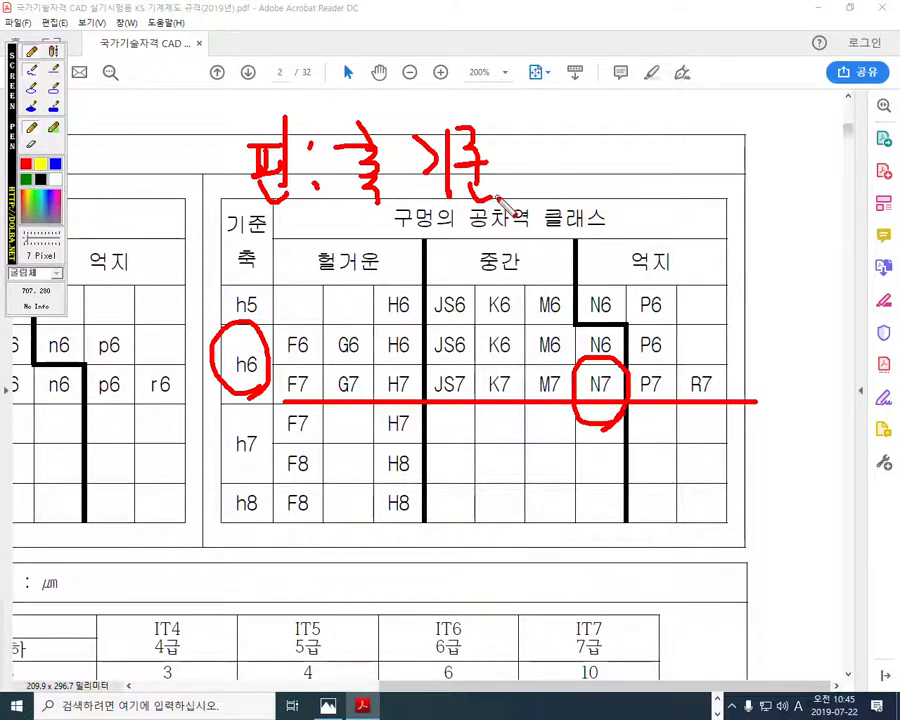
key("Escape")
Step: Return to the shaft tolerance table, highlight its 기준 구멍 heading, and switch back to the 0바이스05 drawing in AutoCAD
left_click_drag(538, 687, 303, 690)
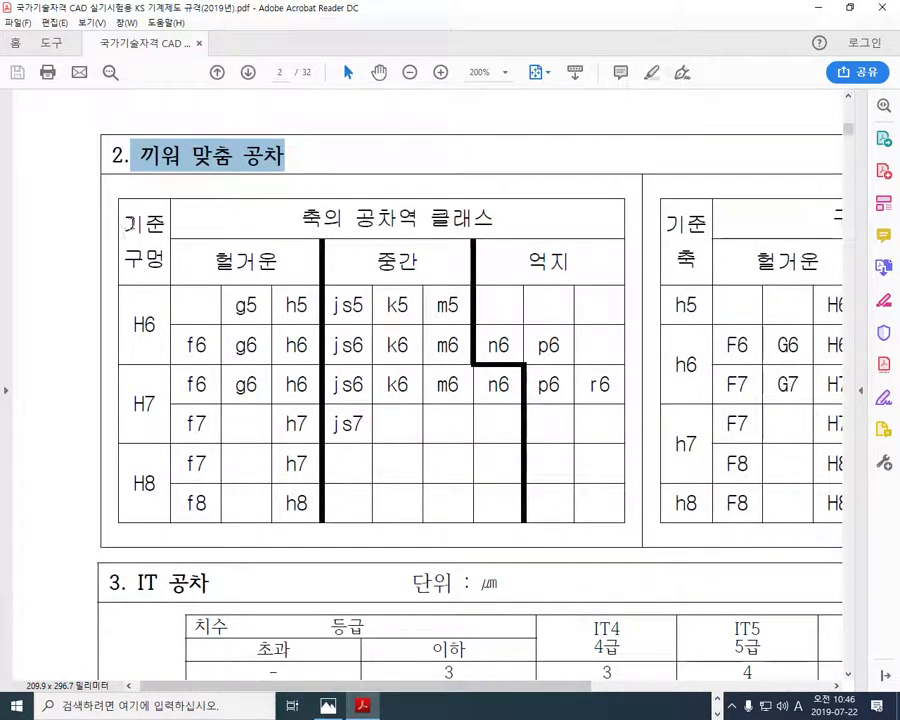
left_click_drag(122, 212, 172, 277)
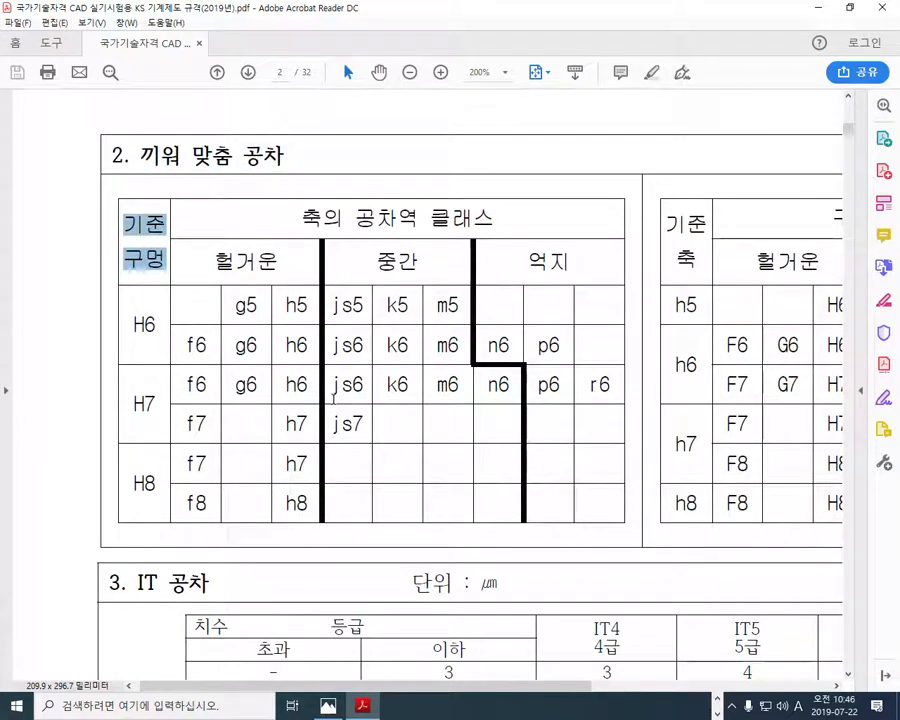
left_click(443, 358)
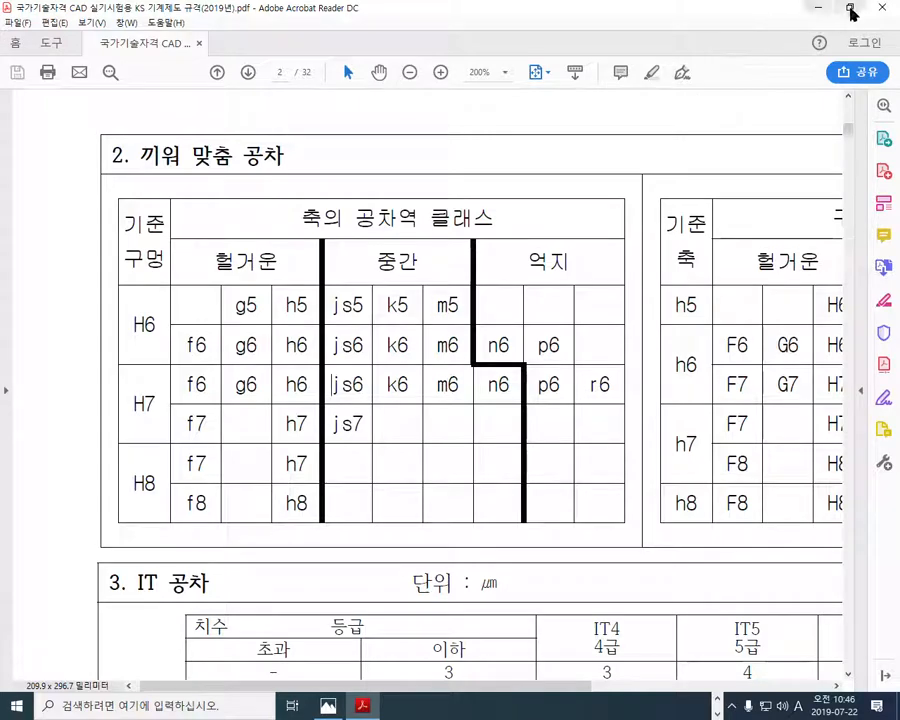
mouse_move(753, 22)
left_mouse_down()
mouse_move(478, 52)
mouse_move(0, 50)
left_mouse_up()
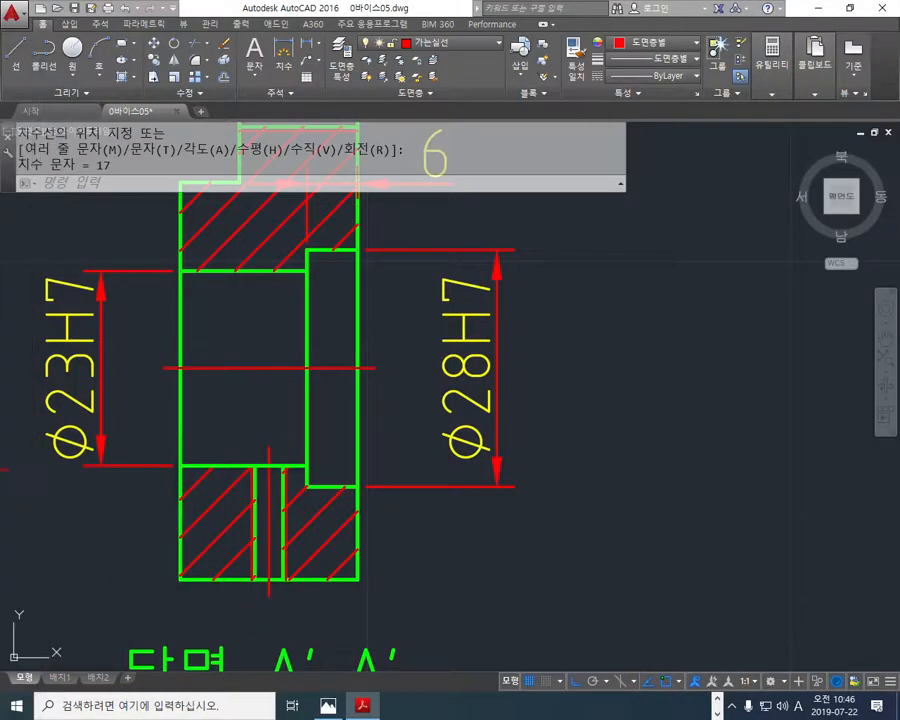
Step: In white screen pen, circle the front view's two lower holes, cross out the central hole, and clear the marks
scroll(412, 474, "down", 4)
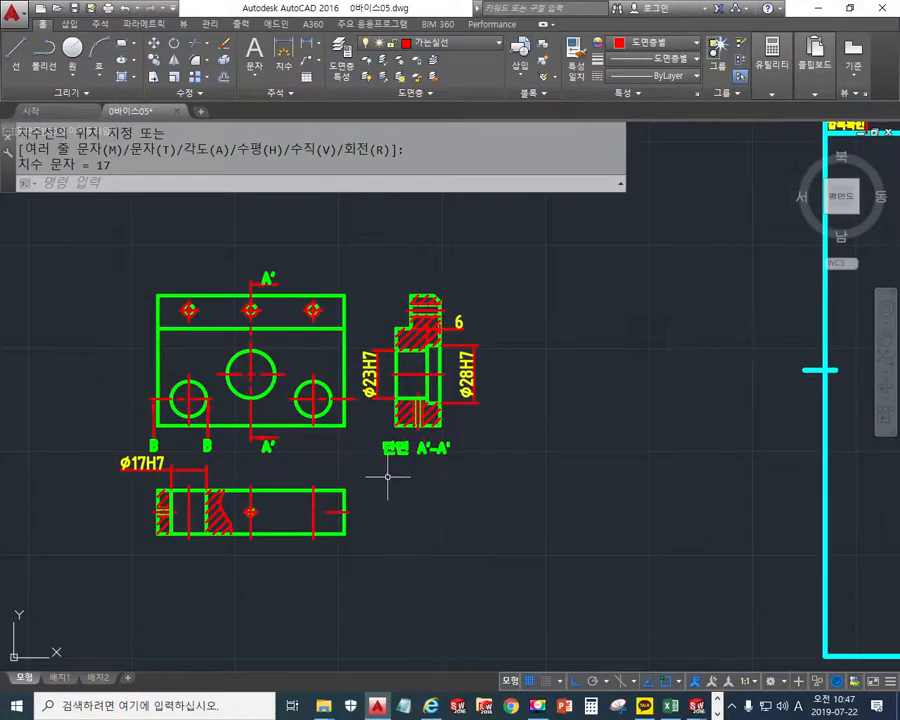
scroll(318, 405, "up", 4)
scroll(318, 405, "up", 3)
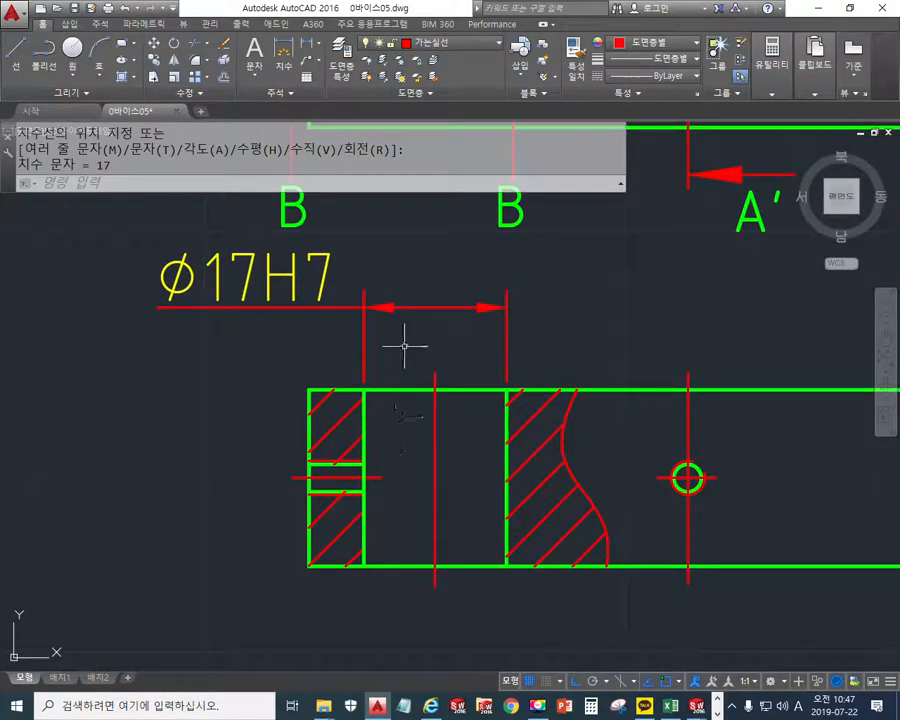
middle_click_drag(541, 337, 429, 447)
scroll(460, 395, "down", 2)
mouse_move(492, 378)
middle_mouse_down()
mouse_move(444, 446)
mouse_move(433, 481)
middle_mouse_up()
mouse_move(479, 397)
middle_mouse_down()
mouse_move(460, 410)
mouse_move(420, 388)
mouse_move(416, 396)
mouse_move(439, 374)
middle_mouse_up()
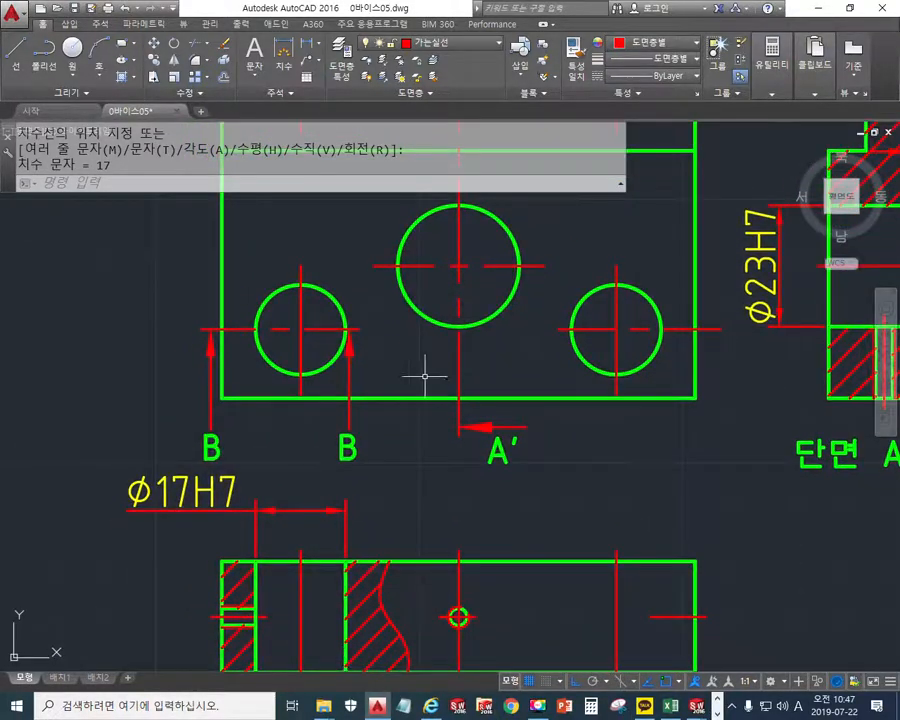
key("F9")
mouse_move(305, 290)
left_mouse_down()
mouse_move(312, 293)
mouse_move(268, 292)
mouse_move(312, 372)
mouse_move(298, 290)
left_mouse_up()
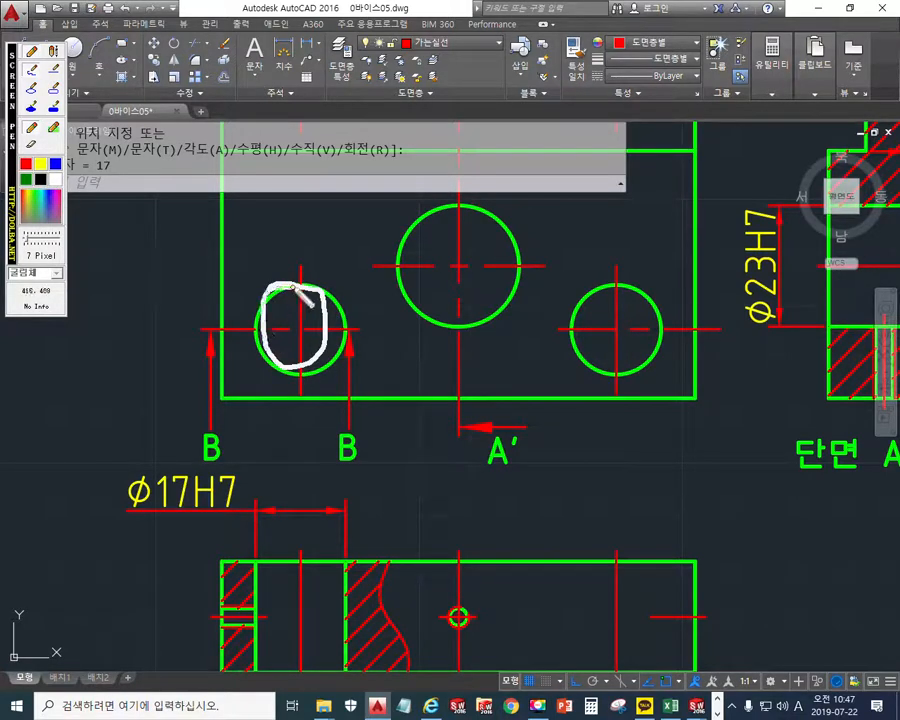
left_click_drag(567, 305, 644, 302)
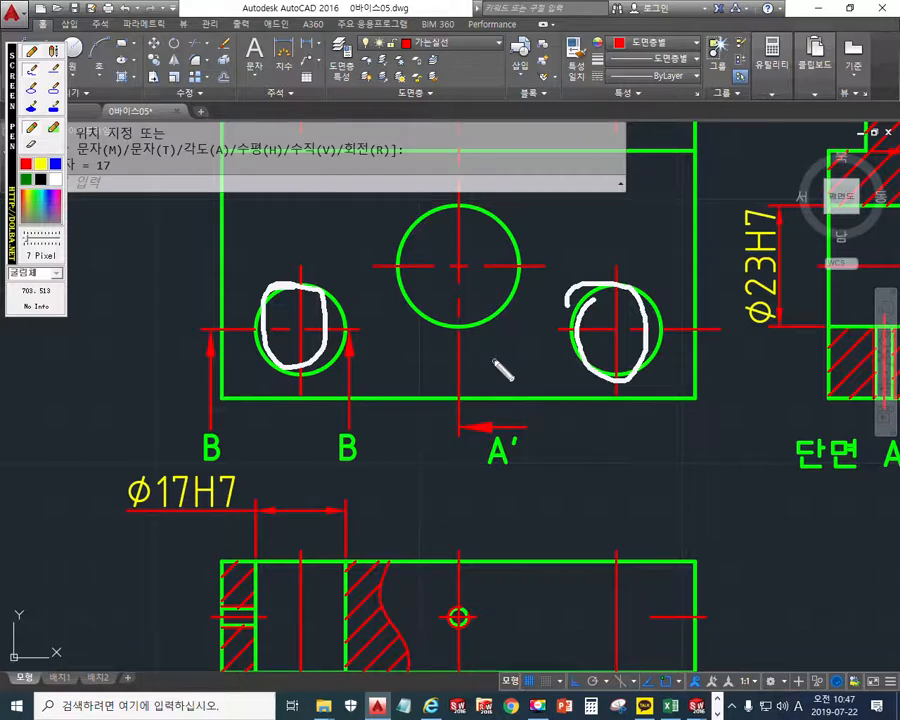
mouse_move(478, 249)
left_mouse_down()
mouse_move(449, 287)
mouse_move(470, 287)
left_mouse_up()
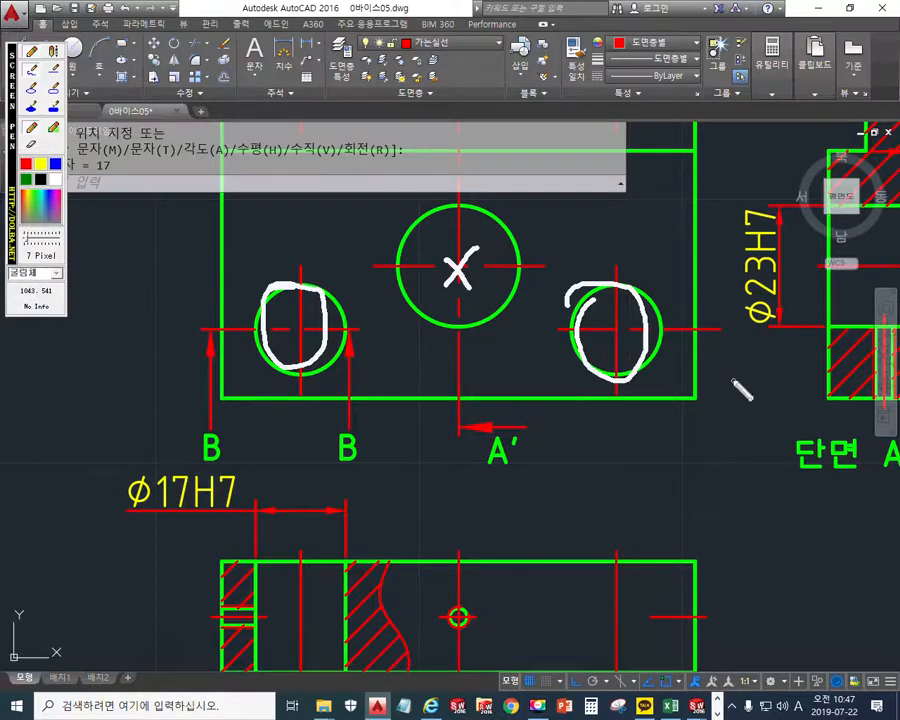
key("Escape")
Step: Sketch the vertical offset from the central hole to the lower holes on both sides of the front view, adding a handwritten label to each
middle_click_drag(748, 374, 452, 383)
scroll(460, 378, "down", 4)
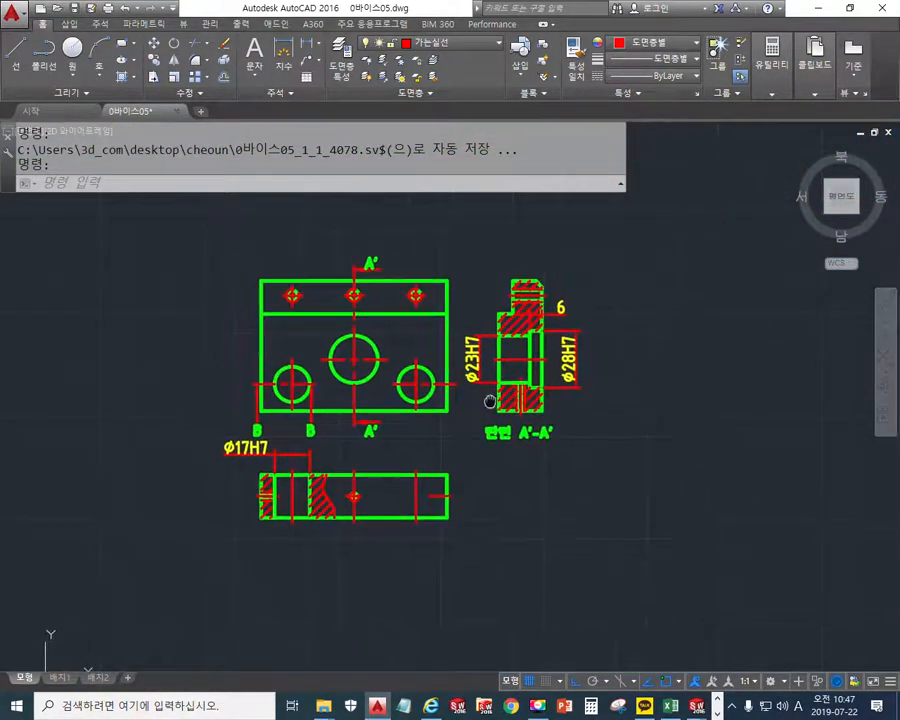
scroll(483, 392, "up", 2)
middle_click_drag(475, 393, 477, 392)
key("F9")
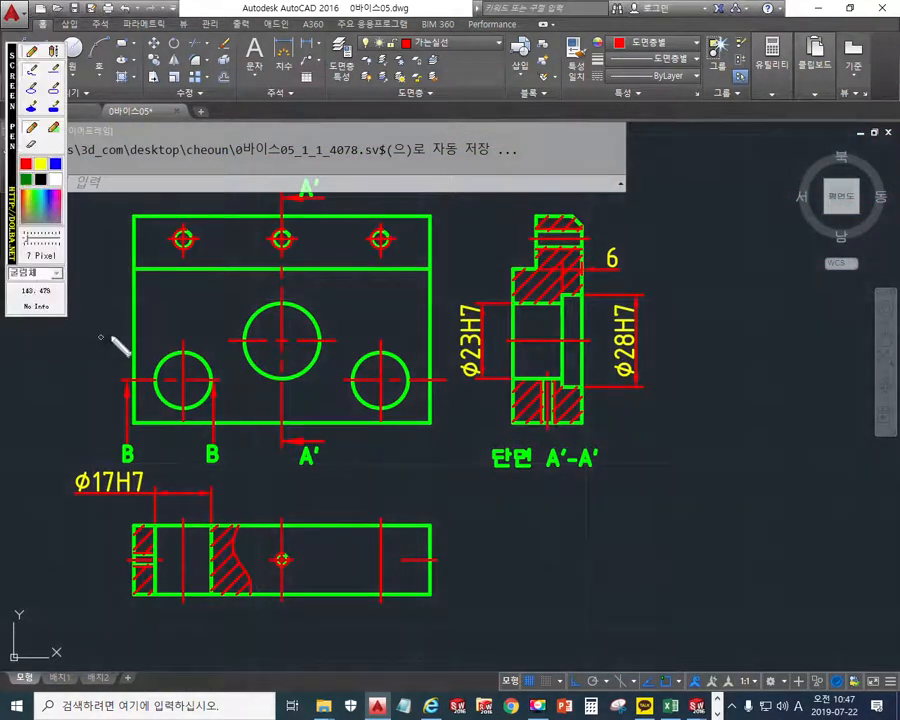
left_click_drag(230, 336, 90, 336)
mouse_move(137, 377)
left_mouse_down()
mouse_move(84, 376)
mouse_move(98, 378)
left_mouse_up()
left_click_drag(55, 345, 62, 384)
mouse_move(341, 331)
left_mouse_down()
mouse_move(432, 329)
mouse_move(451, 336)
mouse_move(449, 369)
mouse_move(479, 343)
mouse_move(503, 365)
mouse_move(477, 364)
mouse_move(457, 333)
mouse_move(494, 385)
left_mouse_up()
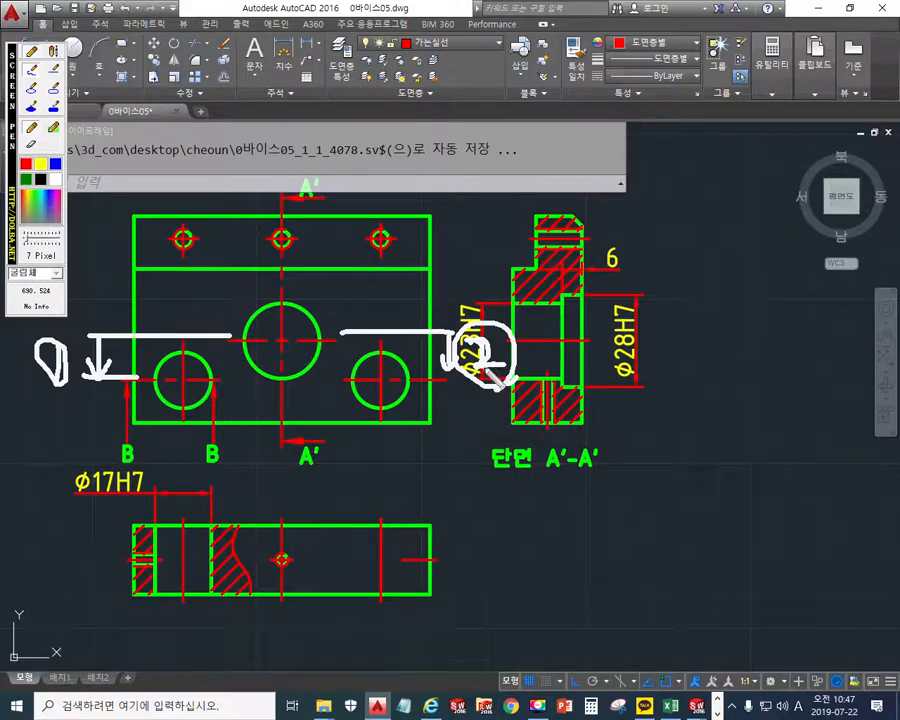
Step: Loop the spaces between the views in white, draw an arrow outward at the 6 dimension, and write F8 beside it
mouse_move(485, 480)
left_mouse_down()
mouse_move(476, 201)
mouse_move(500, 530)
left_mouse_up()
mouse_move(588, 483)
left_mouse_down()
mouse_move(213, 505)
mouse_move(382, 438)
mouse_move(566, 498)
mouse_move(508, 520)
left_mouse_up()
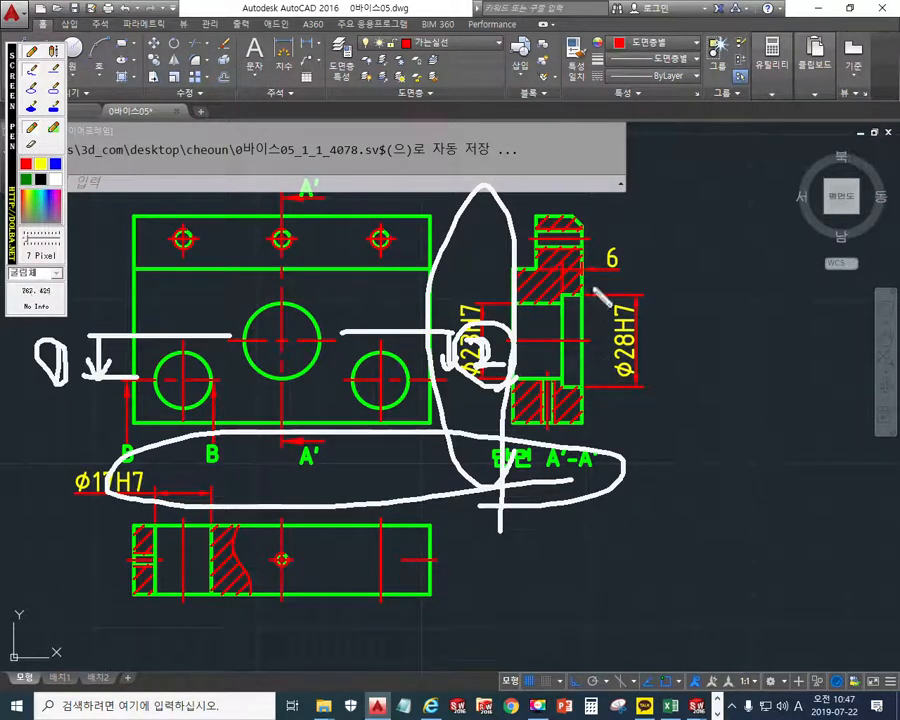
mouse_move(555, 270)
left_mouse_down()
mouse_move(660, 271)
mouse_move(652, 303)
left_mouse_up()
mouse_move(667, 186)
left_mouse_down()
mouse_move(708, 183)
mouse_move(684, 240)
left_mouse_up()
mouse_move(735, 188)
left_mouse_down()
mouse_move(718, 192)
mouse_move(733, 190)
left_mouse_up()
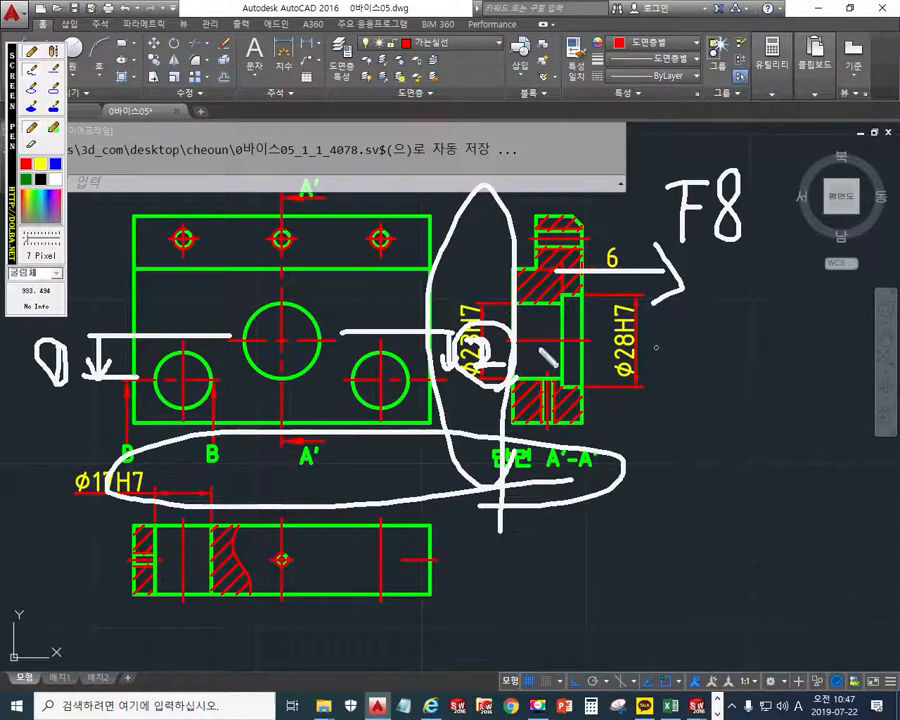
Step: Clear the pen marks and move the A'-A' section view with its dimensions about 25 mm horizontally away from the front view
key("Escape")
middle_click_drag(588, 351, 583, 402)
type("m")
key("space")
left_click(722, 567)
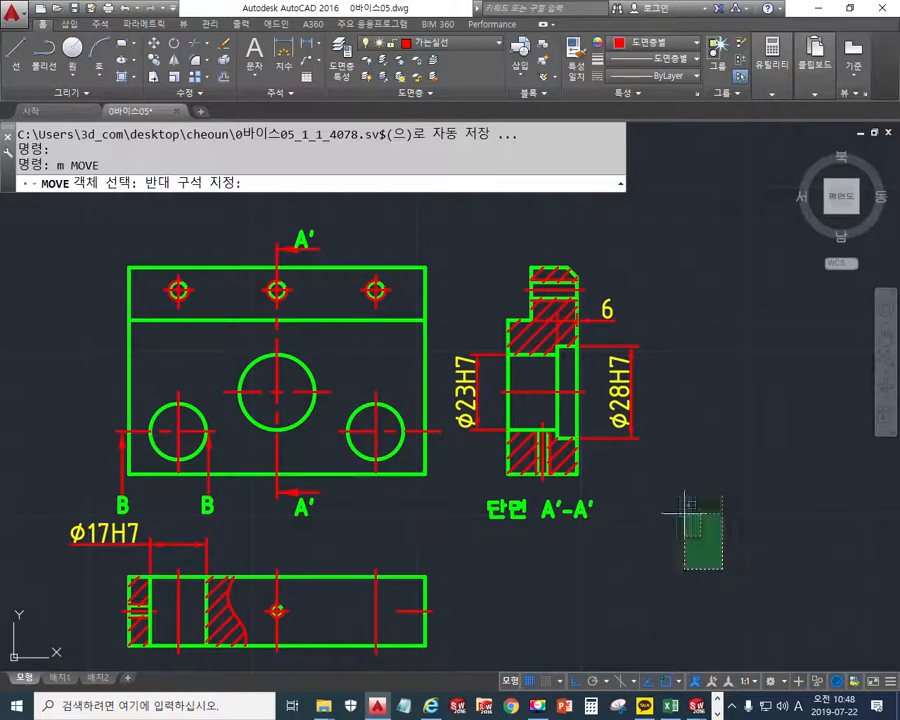
left_click(463, 203)
key("space")
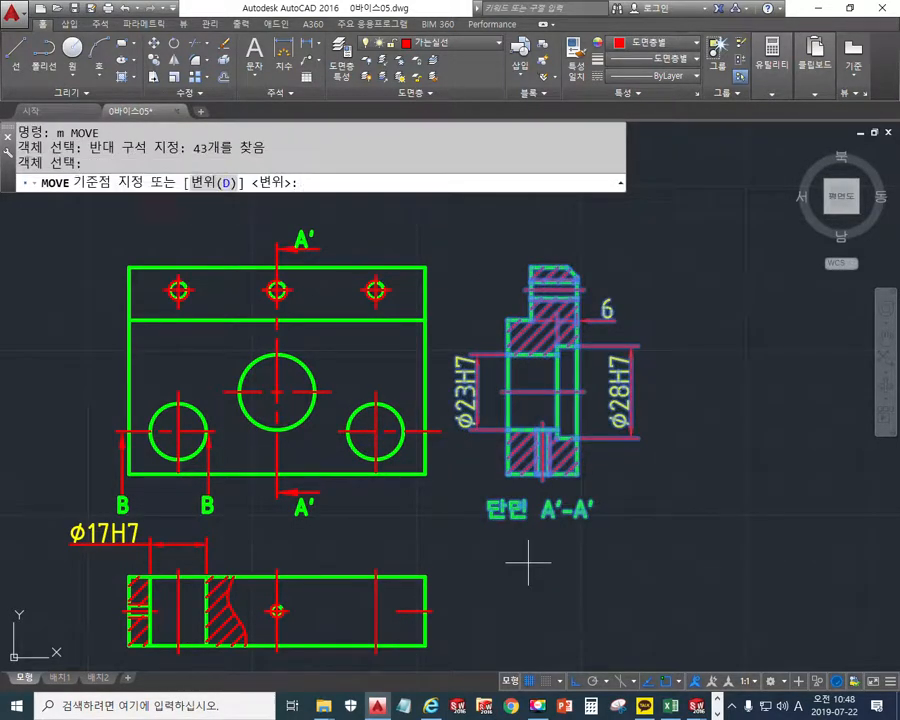
left_click(527, 550)
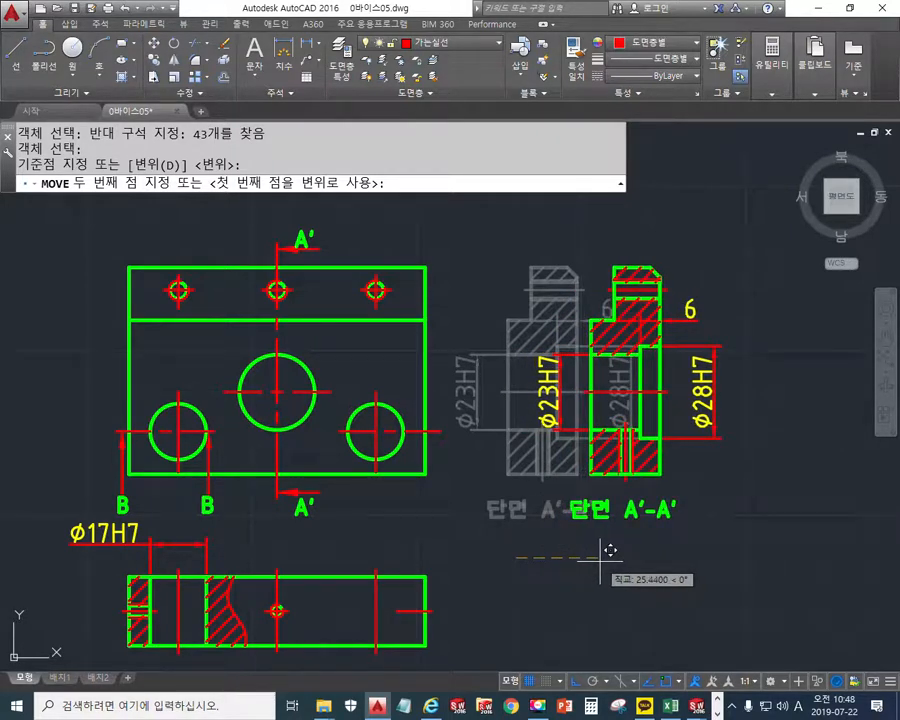
left_click(610, 550)
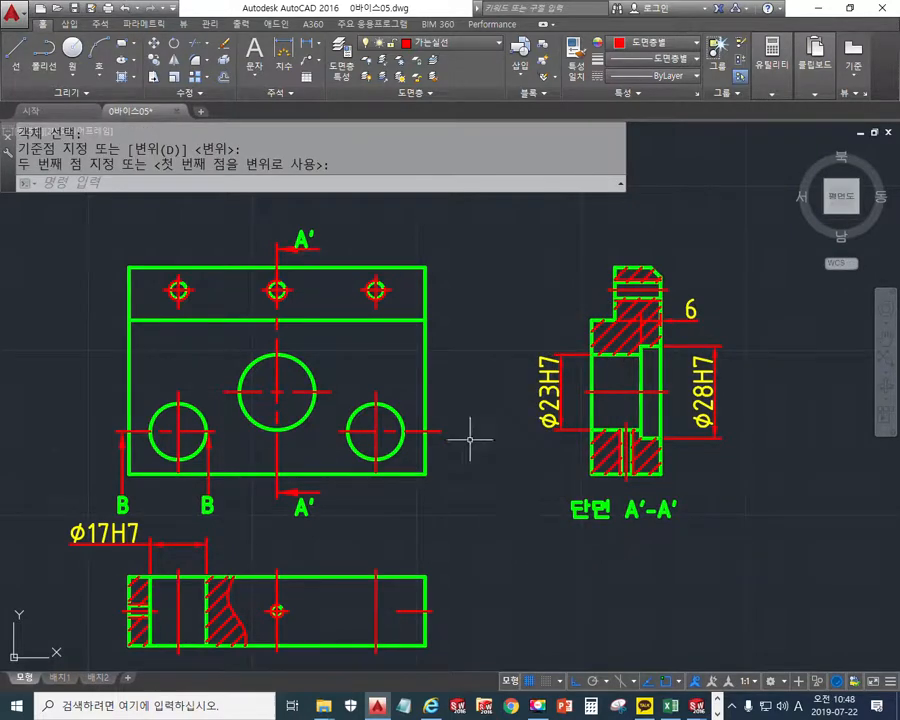
Step: Add a linear dimension for the vertical distance between the central hole and the lower right hole, placed outside the plate's right edge
left_click(315, 66)
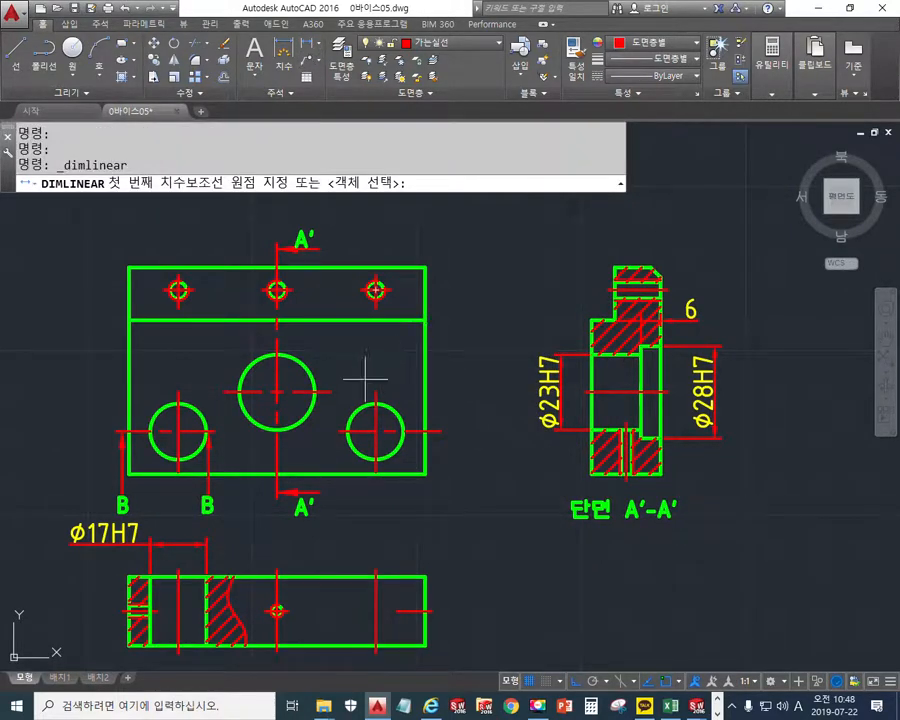
left_click(330, 391)
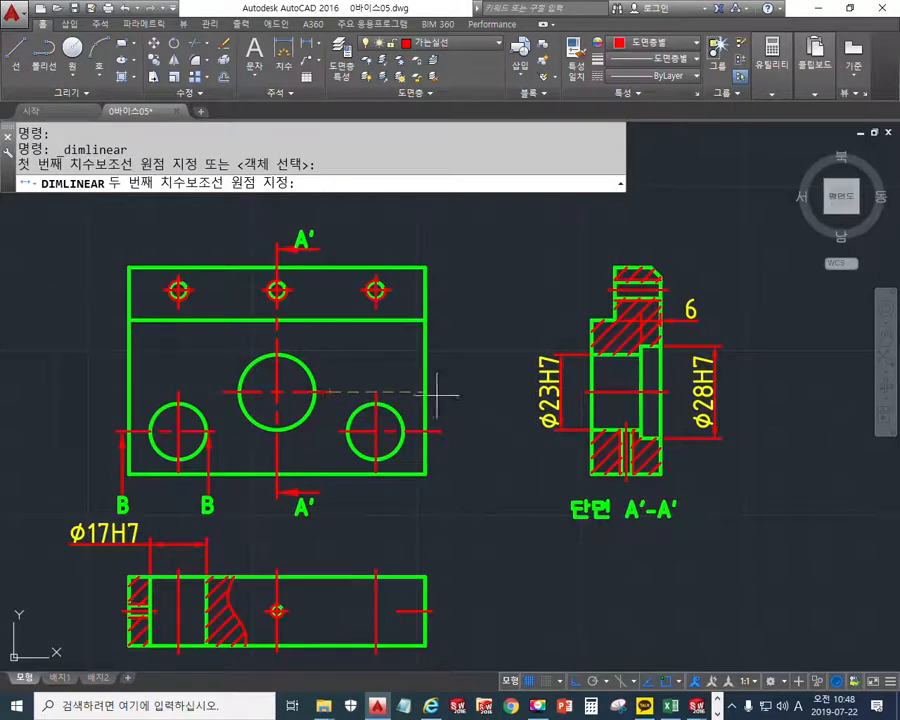
left_click(440, 431)
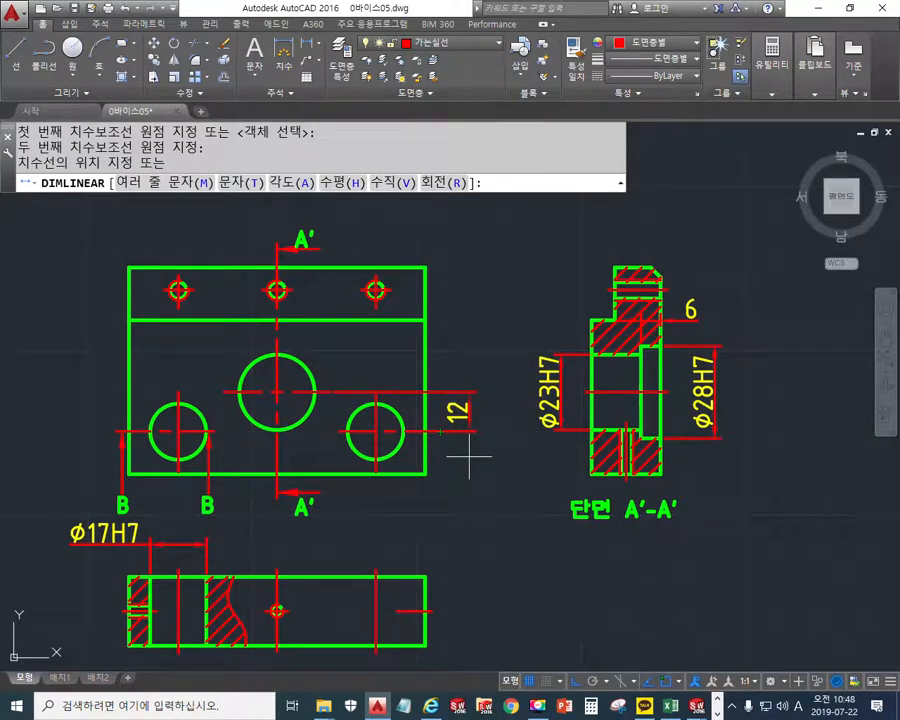
left_click(468, 450)
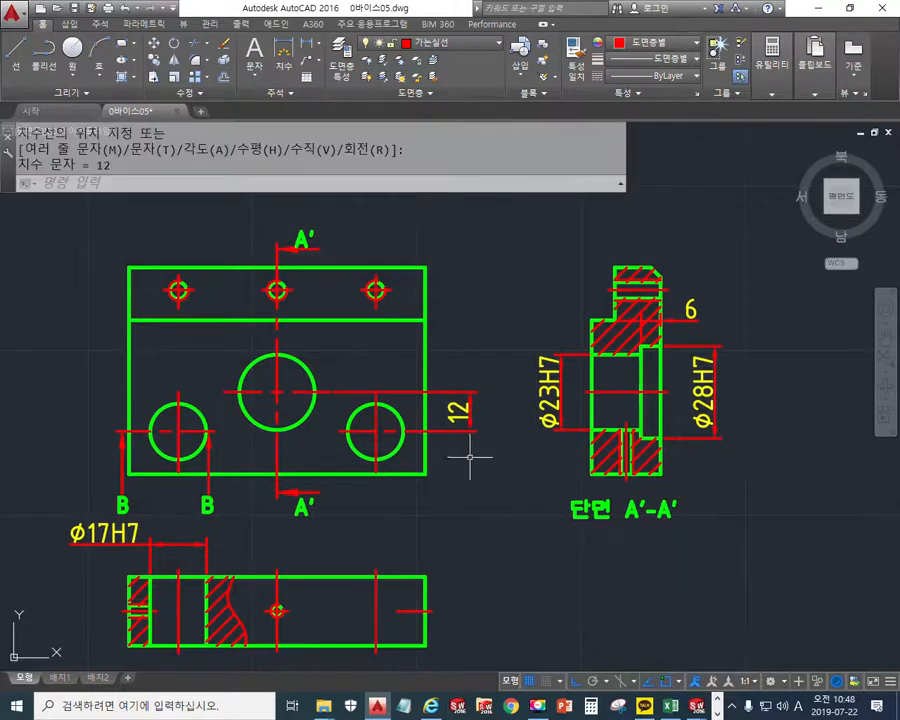
mouse_move(470, 444)
middle_mouse_down()
mouse_move(480, 360)
mouse_move(469, 357)
middle_mouse_up()
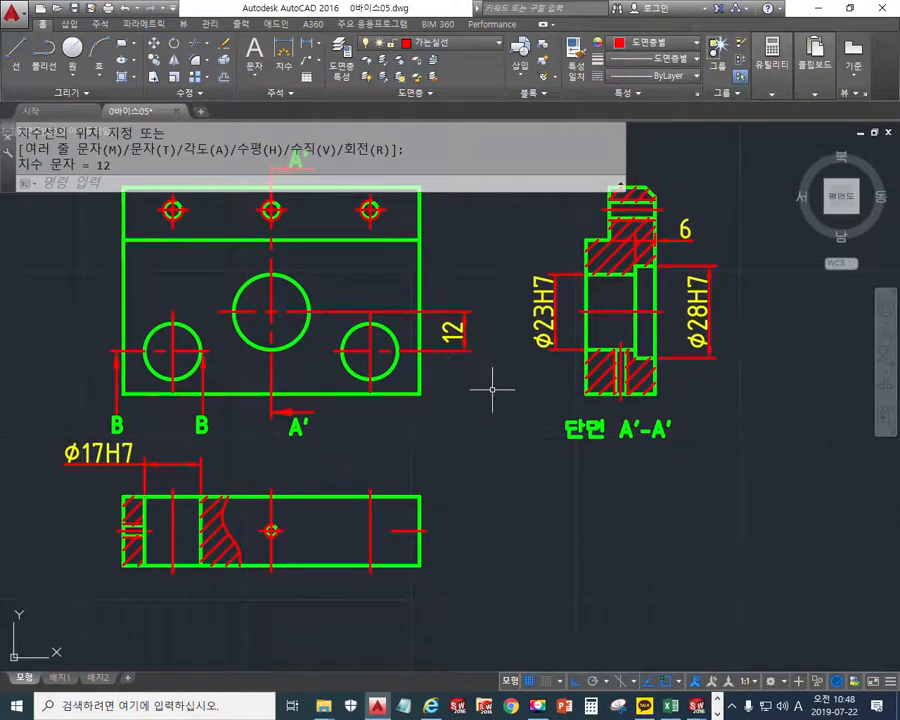
Step: Draw a white pen line between the front view's two lower holes and clear it
key("F12")
left_click_drag(213, 355, 330, 352)
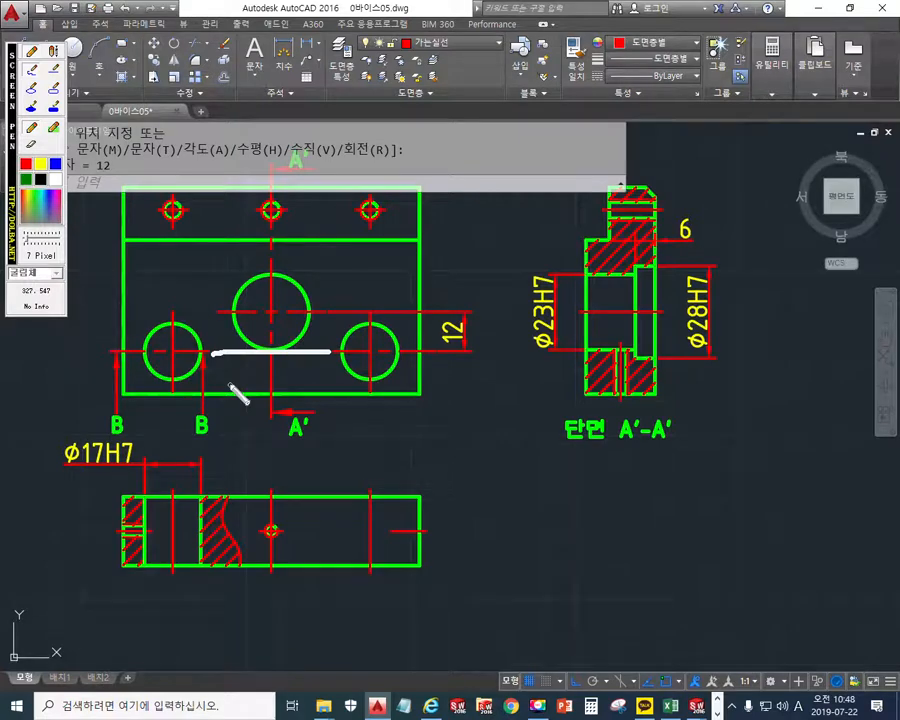
key("Escape")
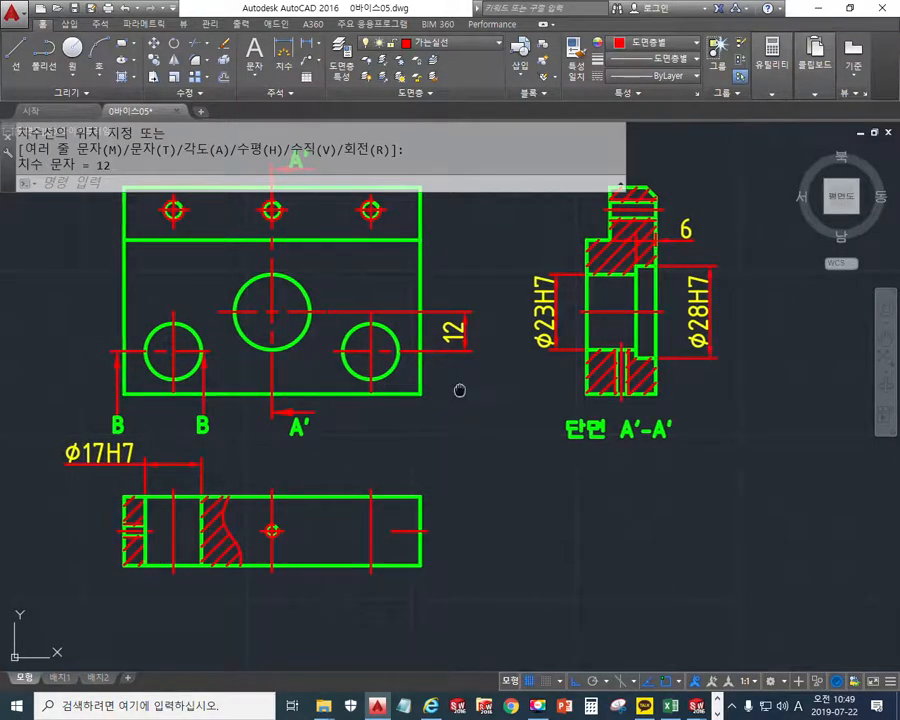
Step: Examine the boxed hole-offset dimension in the finished reference drawing and return to the plate views being dimensioned
middle_click_drag(460, 388, 484, 434)
scroll(470, 392, "down", 5)
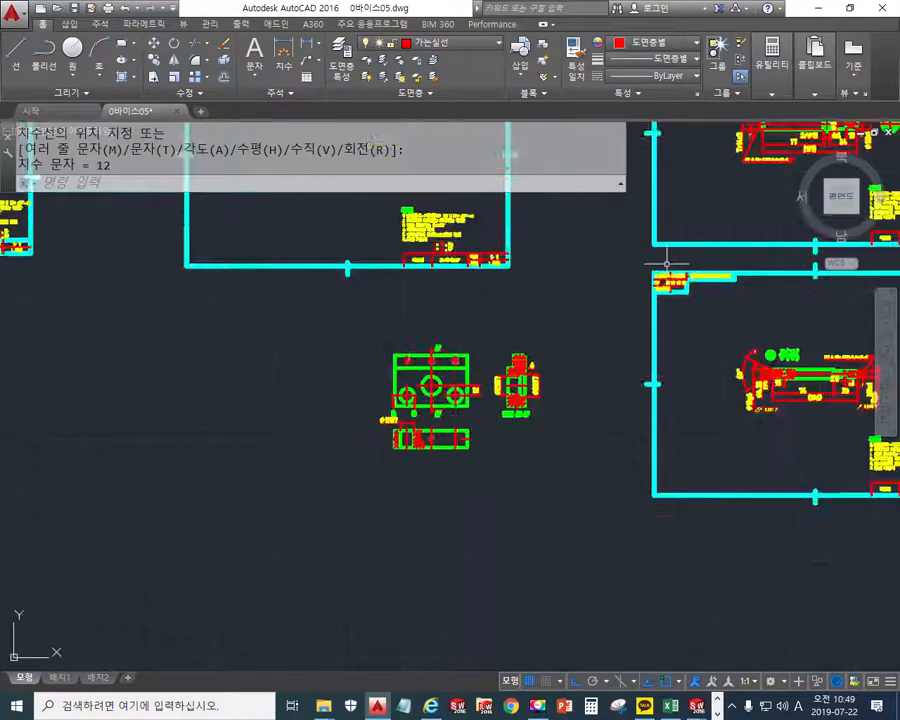
middle_click_drag(845, 158, 400, 410)
middle_click_drag(438, 297, 478, 548)
mouse_move(462, 289)
middle_mouse_down()
mouse_move(481, 393)
mouse_move(497, 411)
middle_mouse_up()
scroll(310, 422, "up", 7)
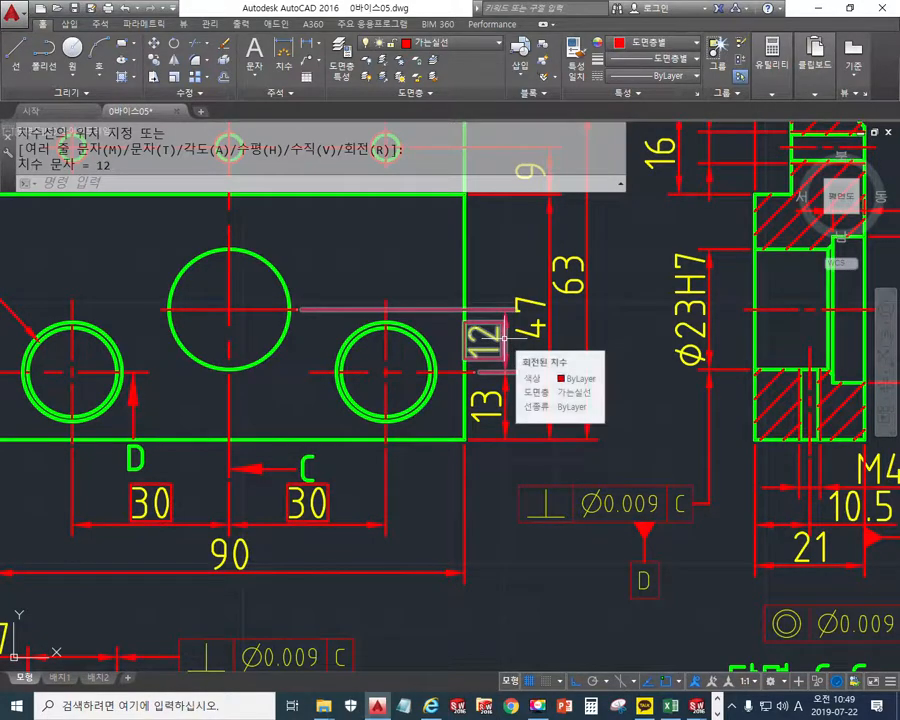
scroll(503, 340, "down", 8)
scroll(305, 500, "up", 6)
scroll(462, 405, "up", 6)
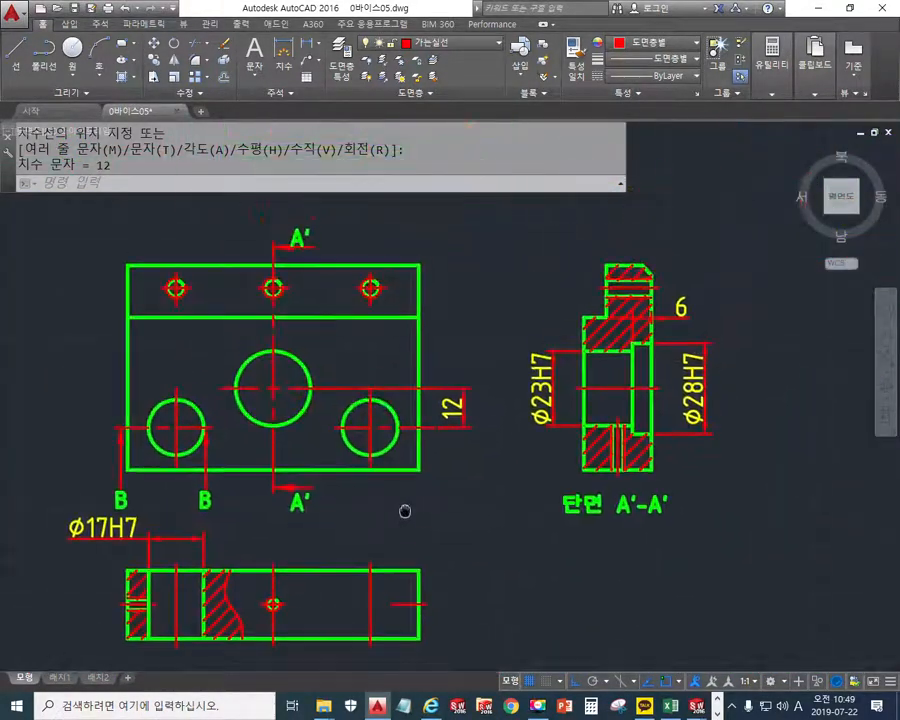
Step: Open the properties of the vertical hole-offset dimension and bring up its 대체 단위 settings
left_click(418, 441)
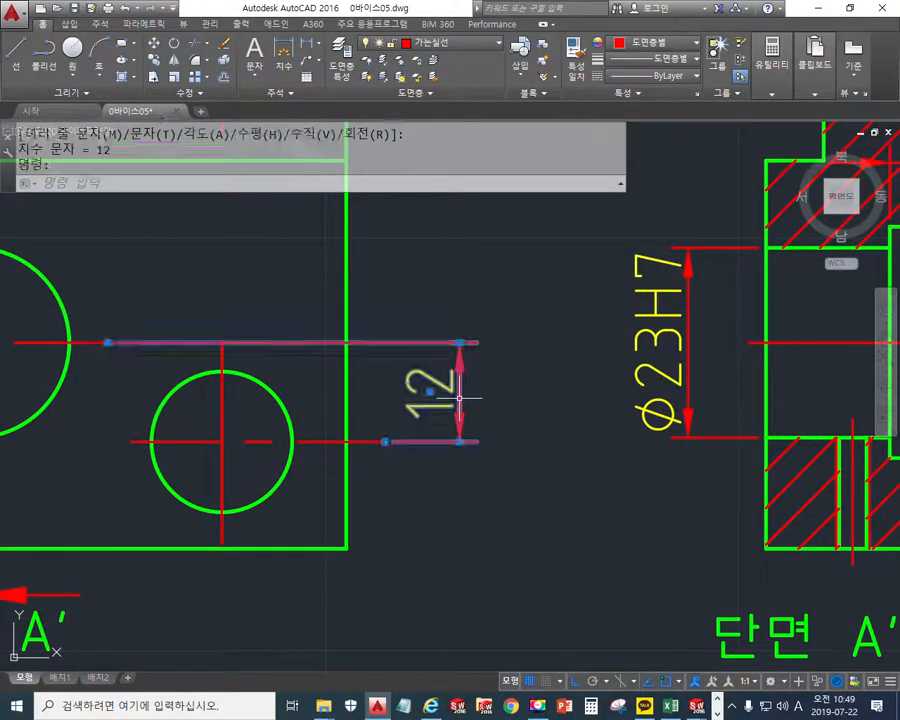
mouse_move(415, 443)
middle_mouse_down()
mouse_move(437, 435)
mouse_move(476, 441)
middle_mouse_up()
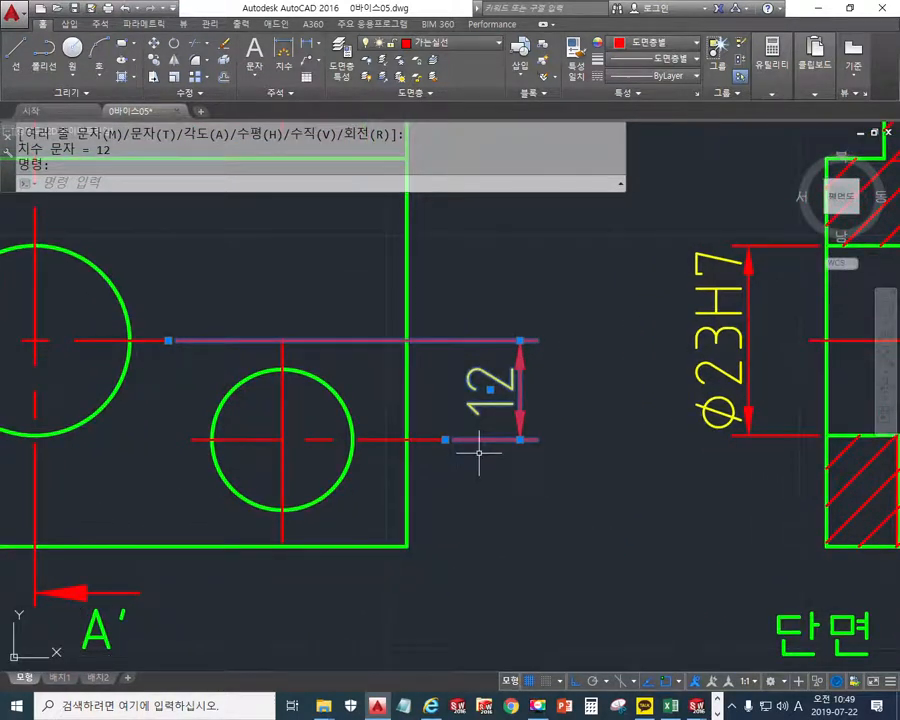
key("ctrl+1")
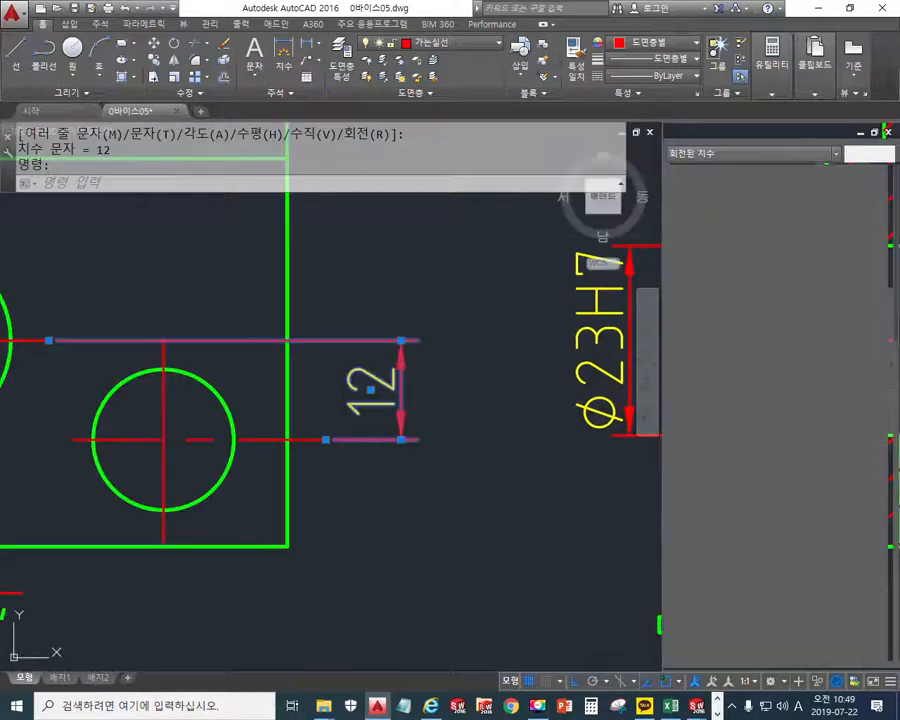
middle_click_drag(298, 414, 411, 396)
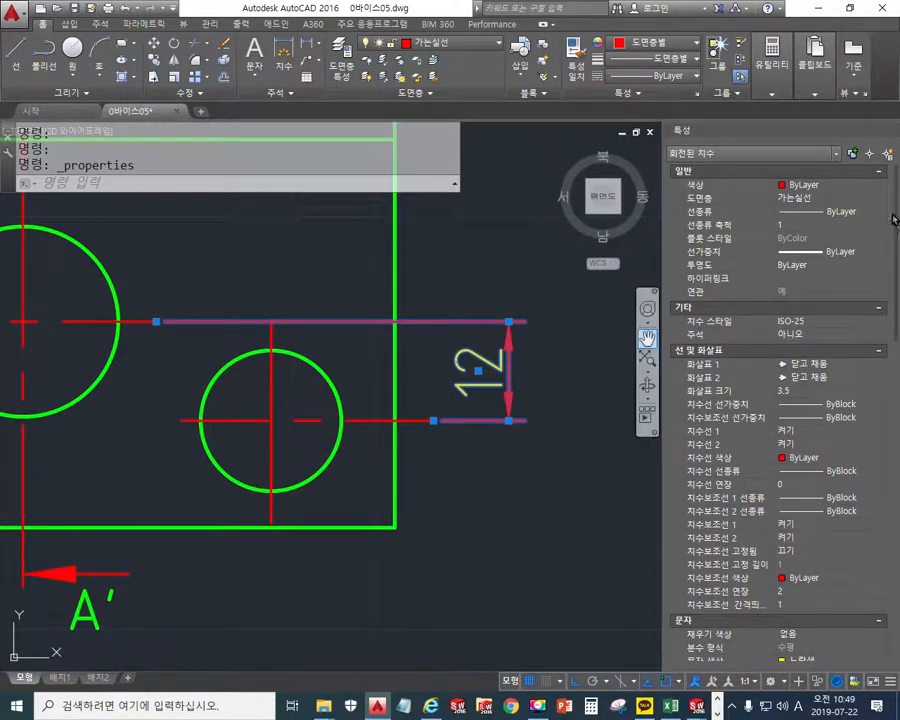
left_click_drag(897, 230, 897, 484)
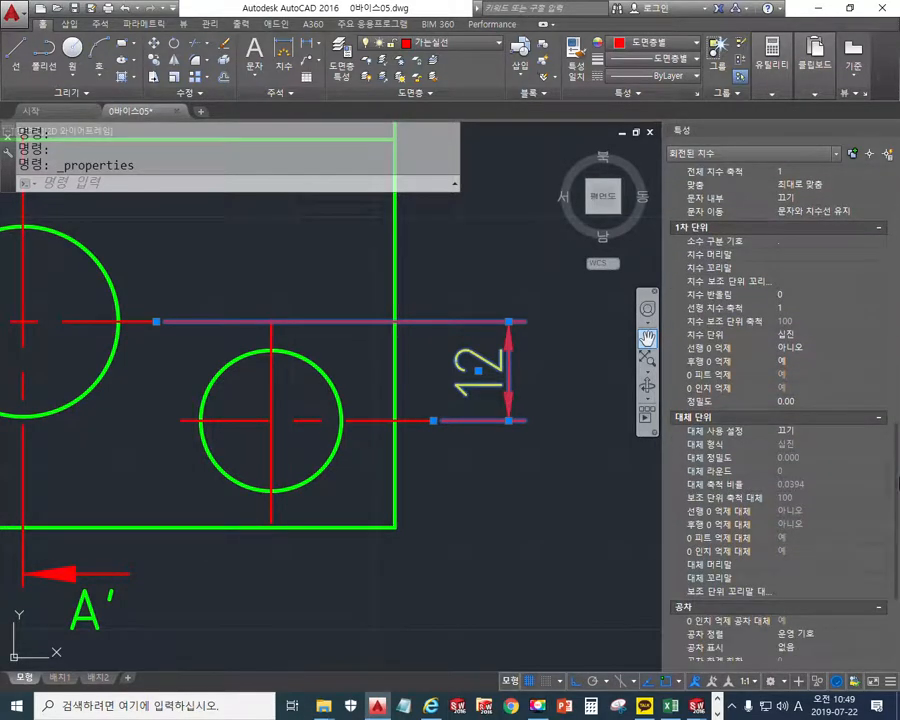
Step: Try the dimension's alternate units by setting 대체 사용 설정 to 켜기, and set it back to 끄기
left_click(778, 432)
left_click(836, 435)
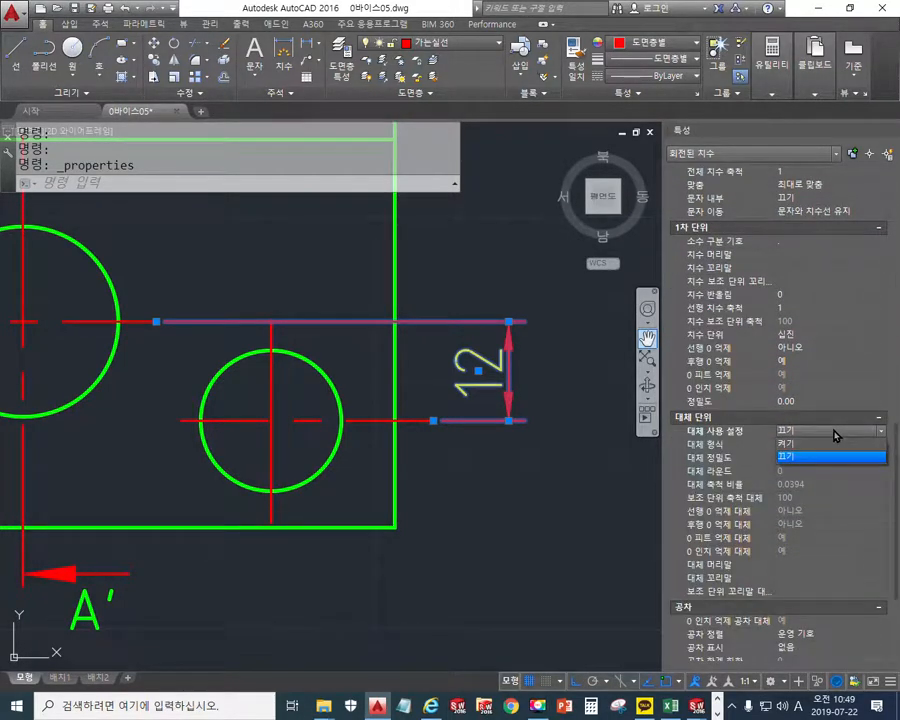
left_click(834, 443)
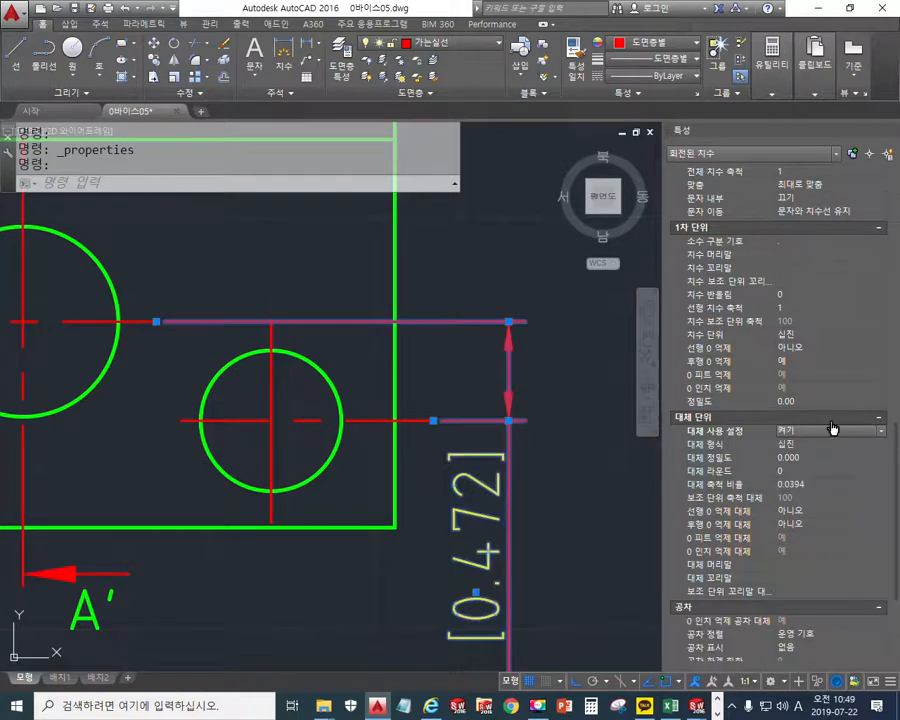
left_click(830, 430)
left_click(828, 453)
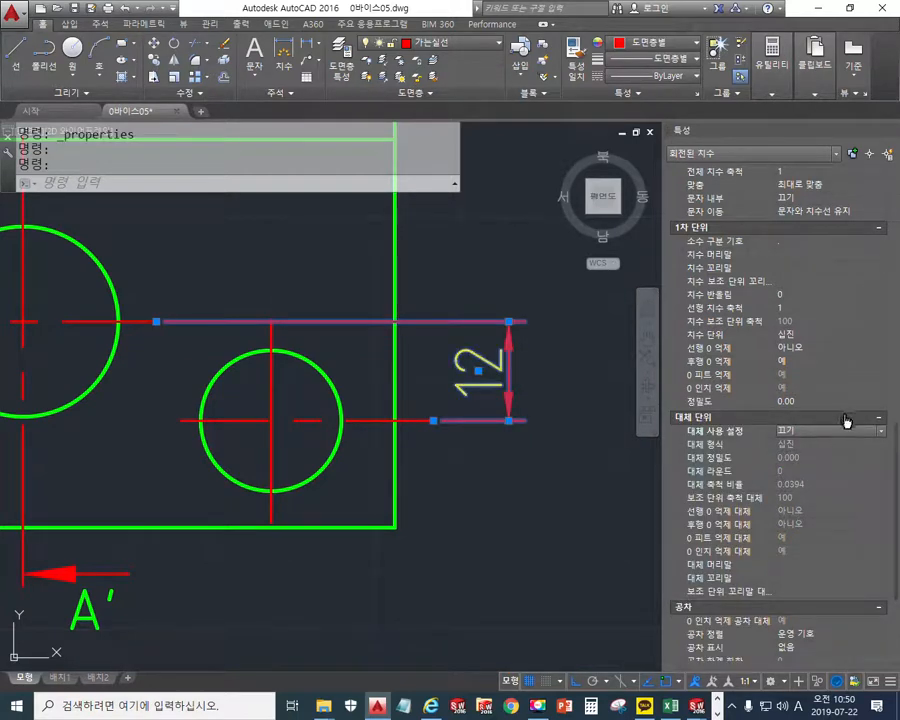
Step: Enable the dimension's alternate units again, check the 십진 format and 대체 정밀도 settings, and switch alternate units off
left_click(818, 432)
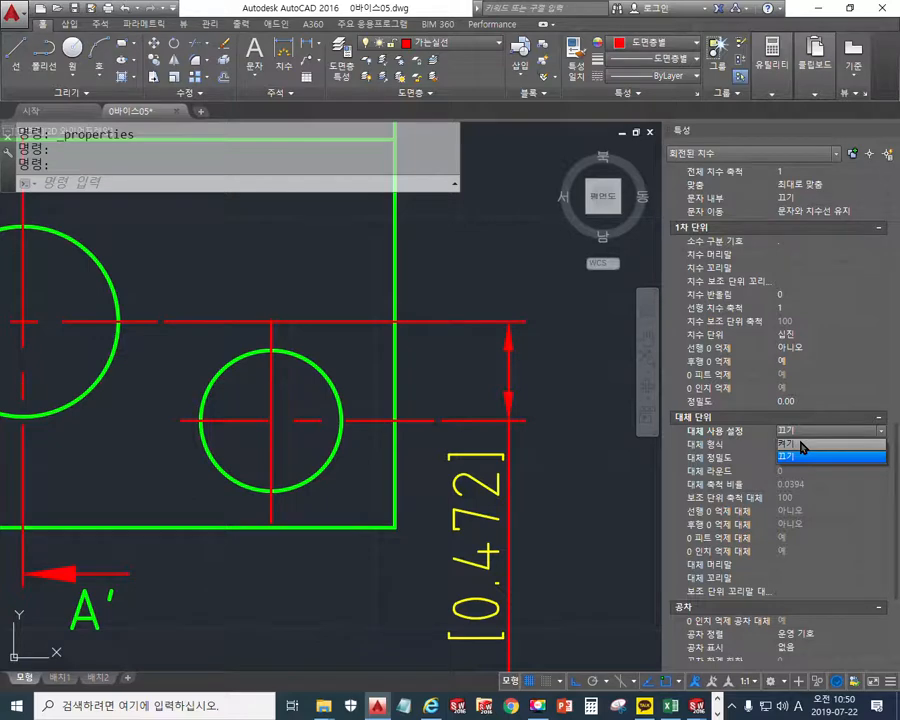
left_click(801, 445)
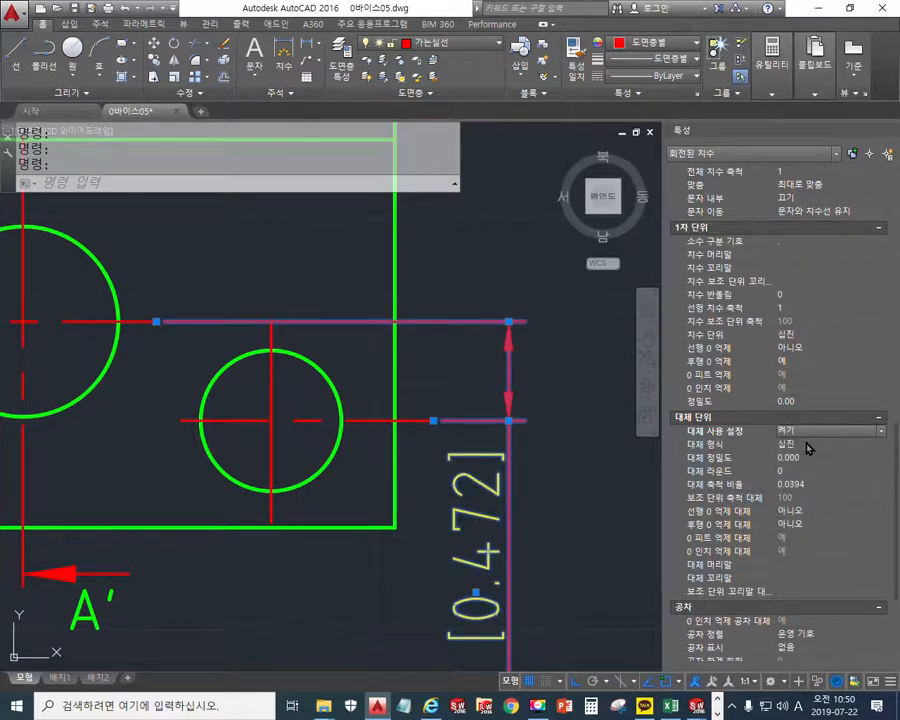
mouse_move(615, 495)
middle_mouse_down()
mouse_move(600, 464)
mouse_move(534, 408)
middle_mouse_up()
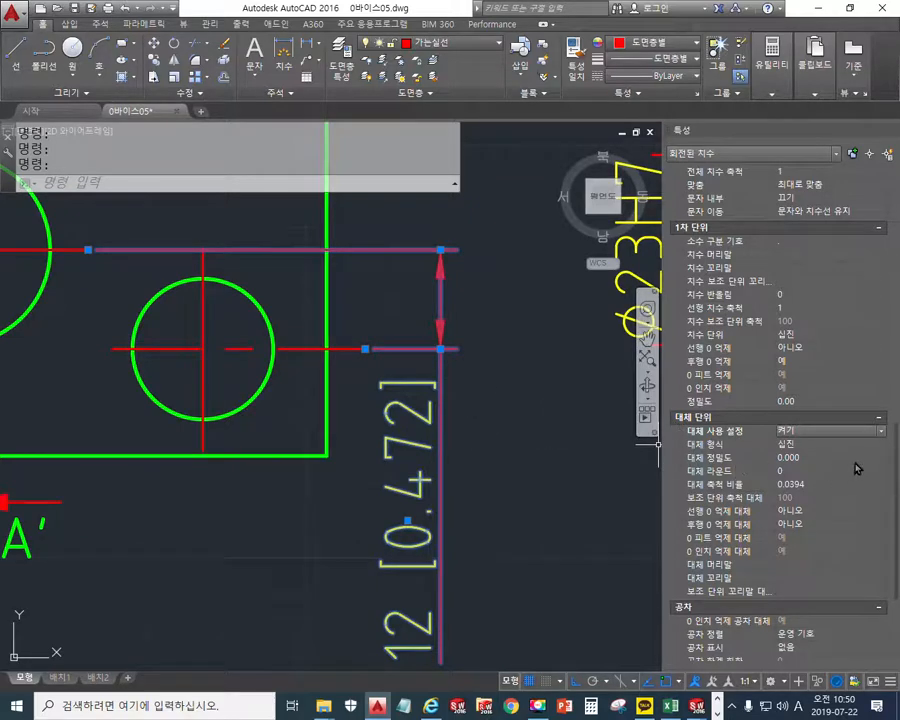
left_click(819, 445)
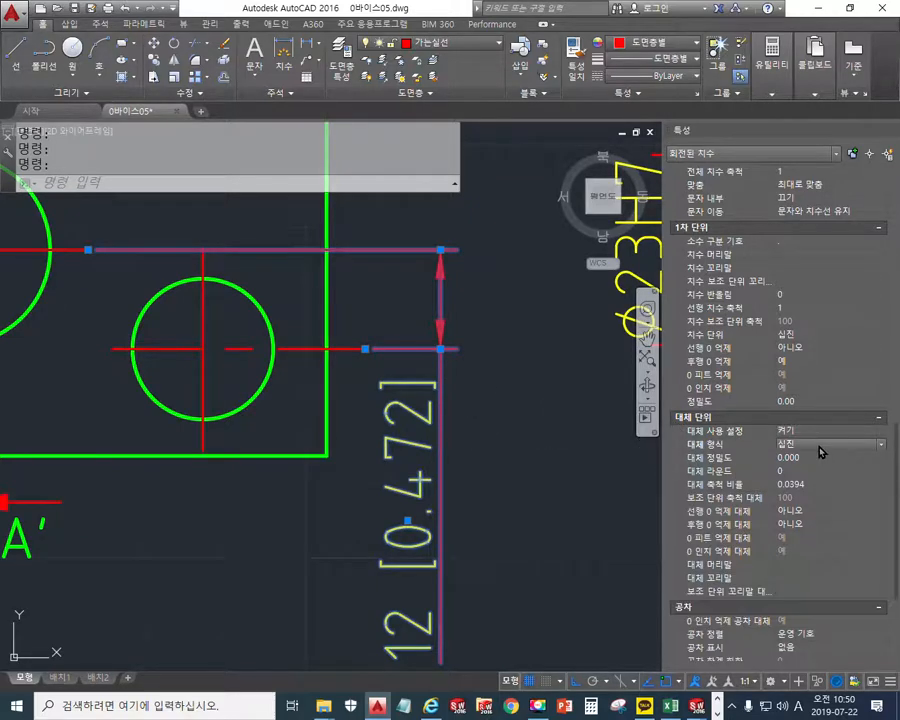
left_click(819, 445)
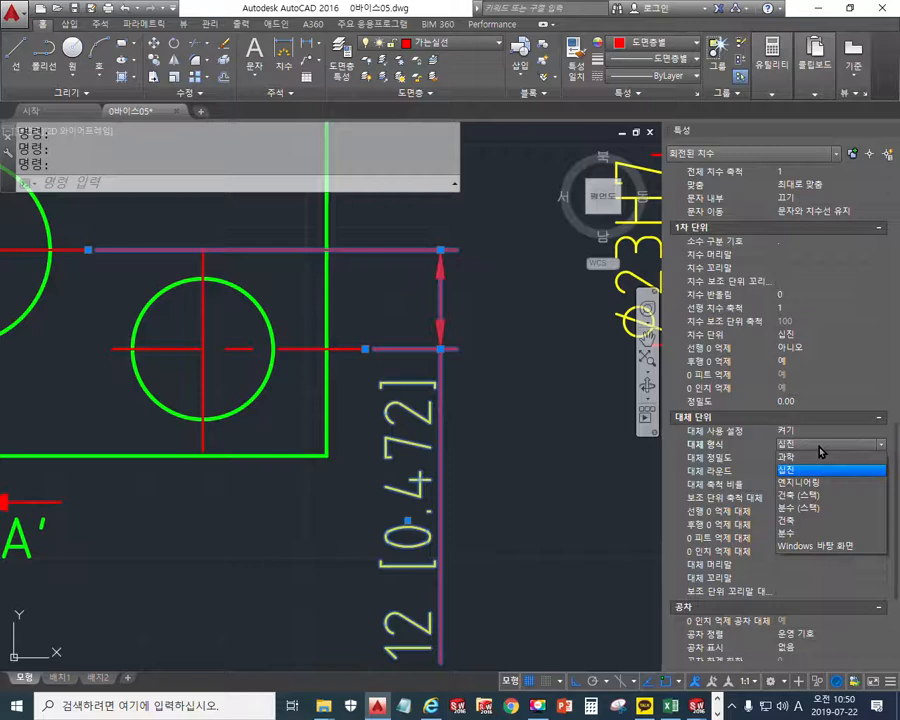
left_click(819, 469)
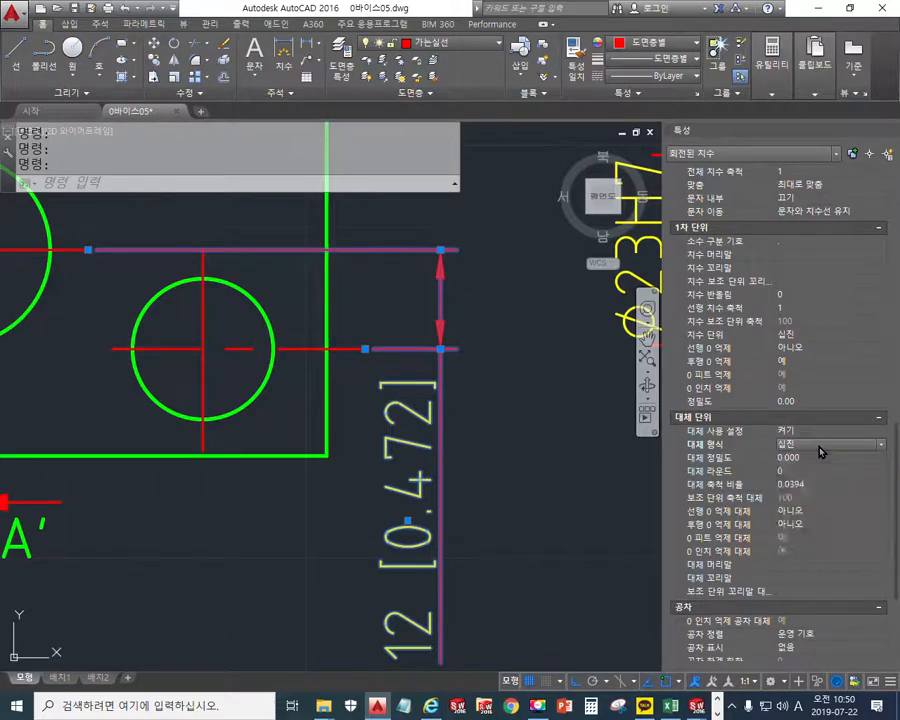
left_click(815, 460)
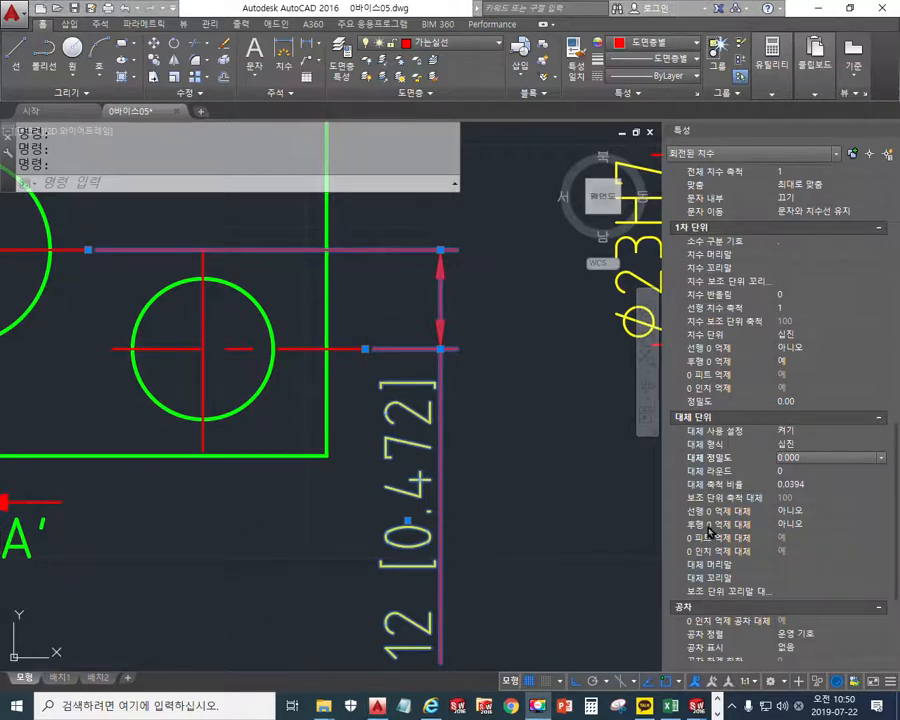
left_click(830, 430)
left_click(832, 429)
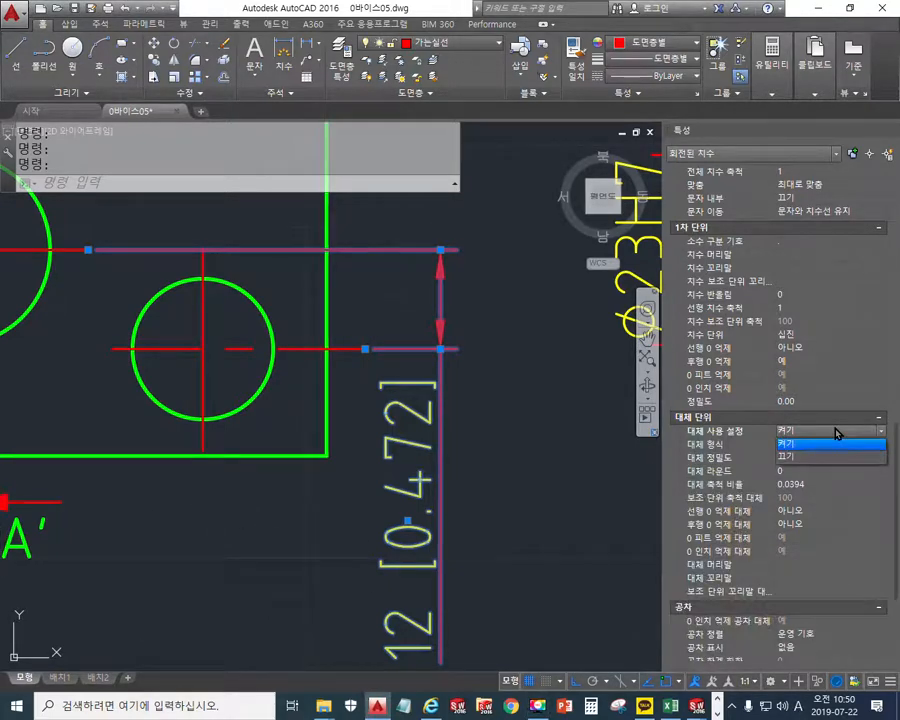
left_click(821, 459)
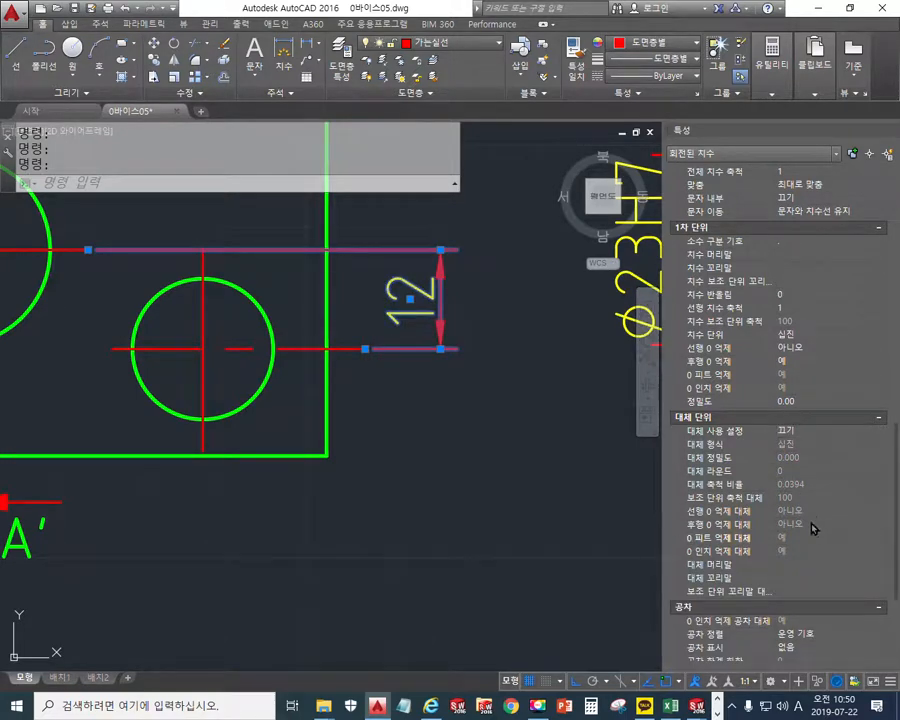
Step: Bring up the 공차 표시 choices in the dimension's 공차 settings and preview the 기준 option
scroll(818, 531, "down", 2)
scroll(843, 478, "down", 3)
left_click(824, 472)
left_click(824, 472)
left_click(816, 482)
left_click(838, 484)
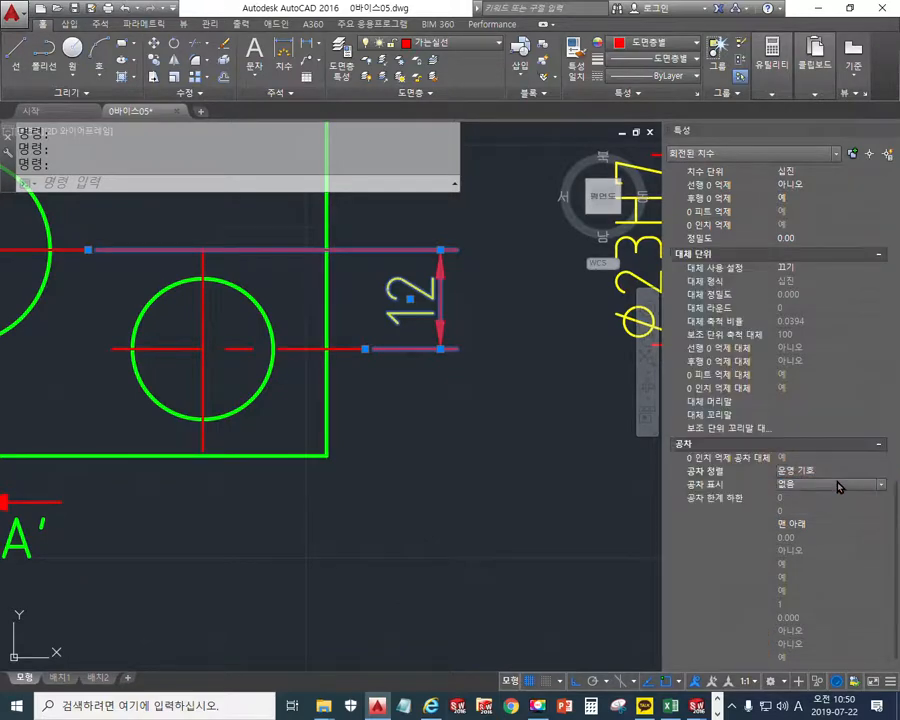
left_click(838, 484)
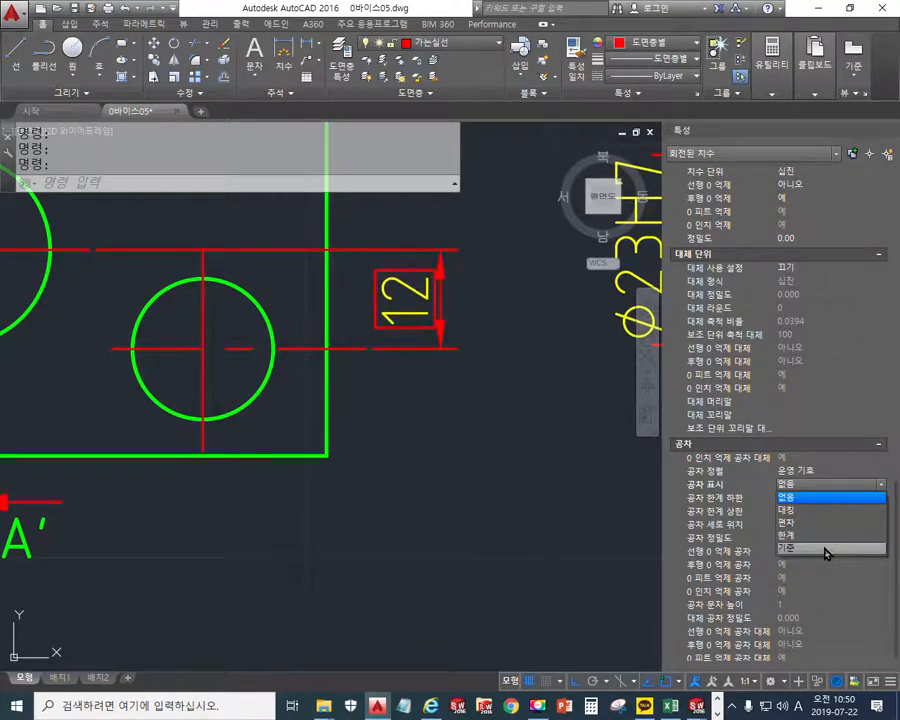
key("F9")
left_click_drag(668, 492, 745, 492)
mouse_move(657, 407)
left_mouse_down()
mouse_move(683, 410)
mouse_move(672, 425)
mouse_move(686, 455)
mouse_move(705, 418)
mouse_move(770, 428)
left_mouse_up()
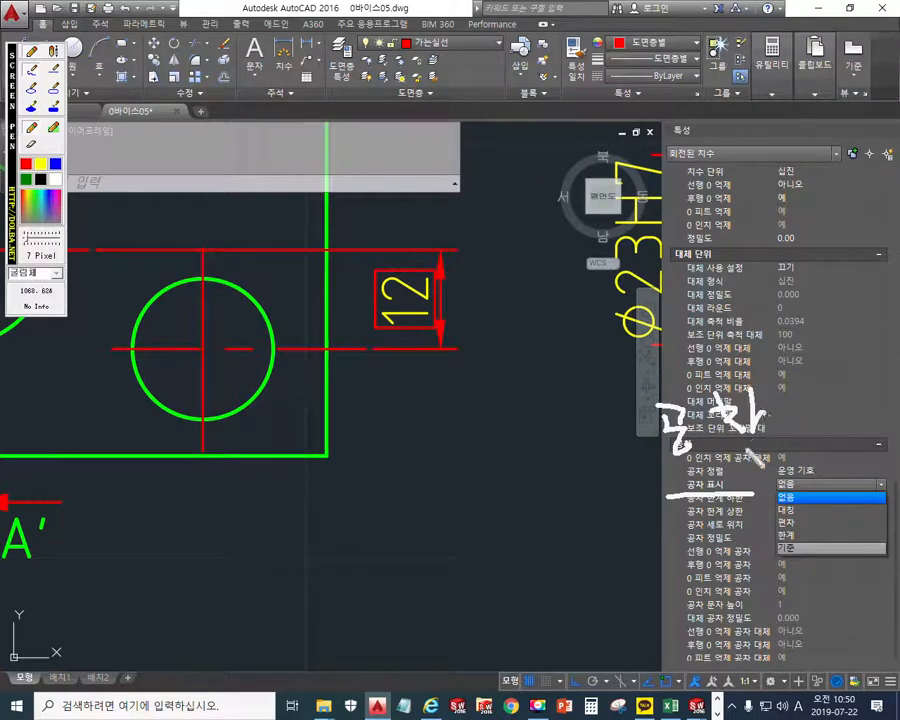
mouse_move(543, 478)
left_mouse_down()
mouse_move(565, 503)
mouse_move(556, 508)
mouse_move(587, 490)
mouse_move(592, 516)
mouse_move(603, 518)
mouse_move(634, 480)
mouse_move(622, 502)
left_mouse_up()
mouse_move(628, 484)
left_mouse_down()
mouse_move(637, 520)
mouse_move(654, 528)
left_mouse_up()
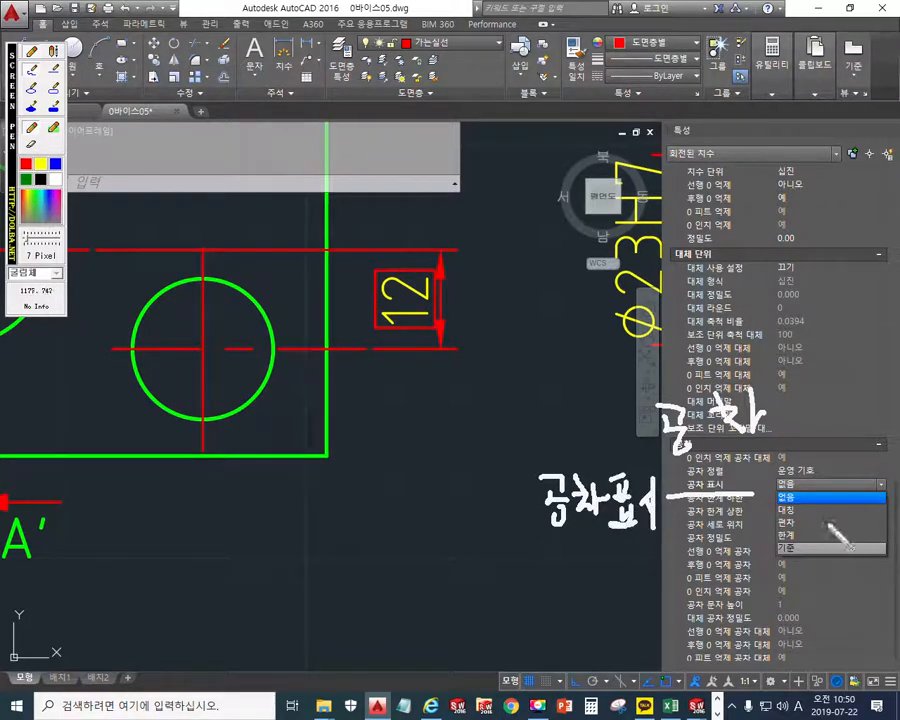
mouse_move(809, 534)
left_mouse_down()
mouse_move(807, 558)
mouse_move(834, 573)
left_mouse_up()
mouse_move(841, 530)
left_mouse_down()
mouse_move(849, 538)
mouse_move(840, 548)
mouse_move(865, 552)
mouse_move(852, 569)
left_mouse_up()
left_click_drag(846, 565, 876, 583)
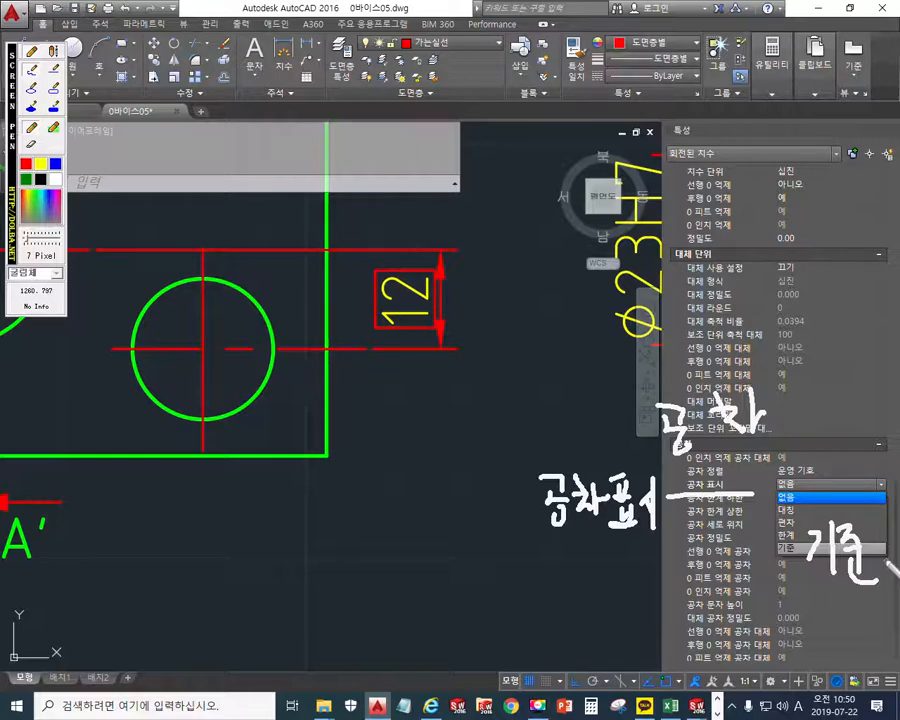
mouse_move(370, 336)
left_mouse_down()
mouse_move(430, 335)
mouse_move(434, 285)
mouse_move(395, 265)
mouse_move(372, 336)
left_mouse_up()
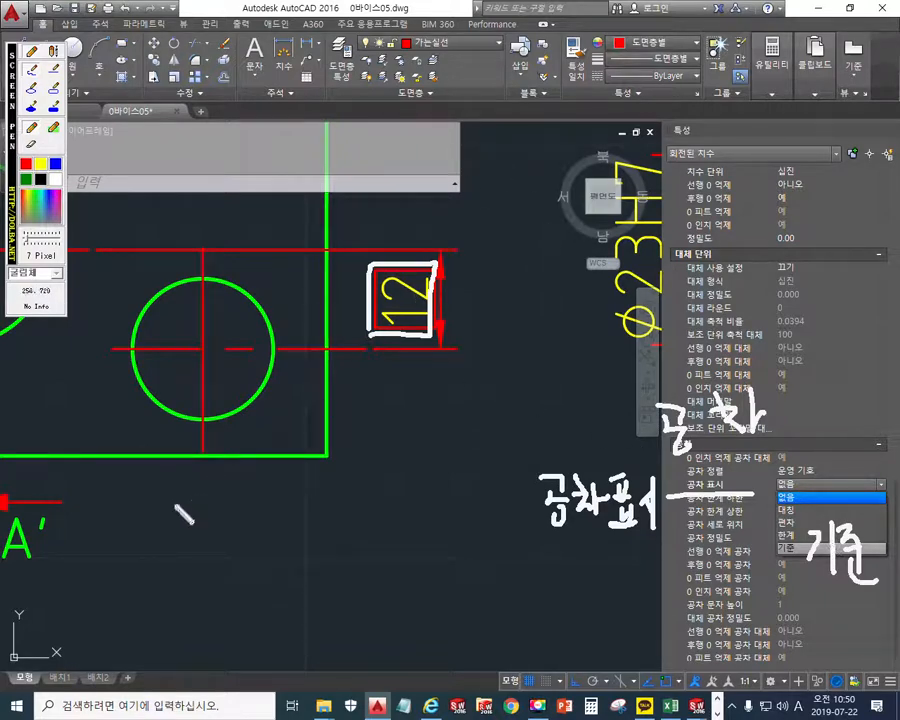
mouse_move(176, 494)
left_mouse_down()
mouse_move(175, 542)
mouse_move(194, 517)
mouse_move(206, 548)
left_mouse_up()
mouse_move(209, 518)
left_mouse_down()
mouse_move(224, 516)
mouse_move(236, 530)
mouse_move(268, 526)
left_mouse_up()
left_click_drag(232, 546, 273, 545)
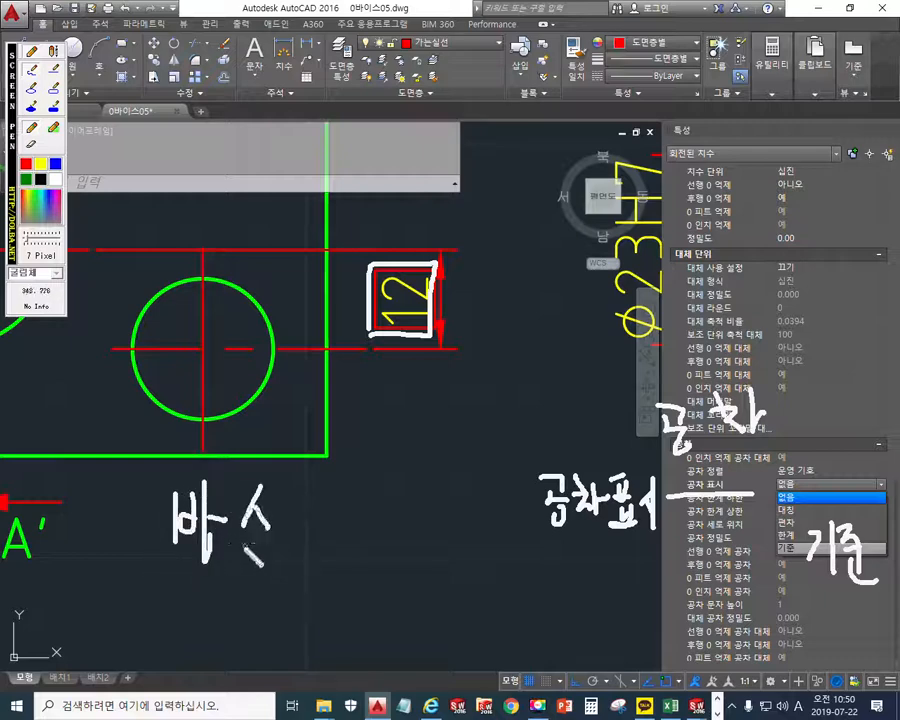
mouse_move(231, 500)
left_mouse_down()
mouse_move(226, 512)
mouse_move(232, 501)
mouse_move(242, 549)
left_mouse_up()
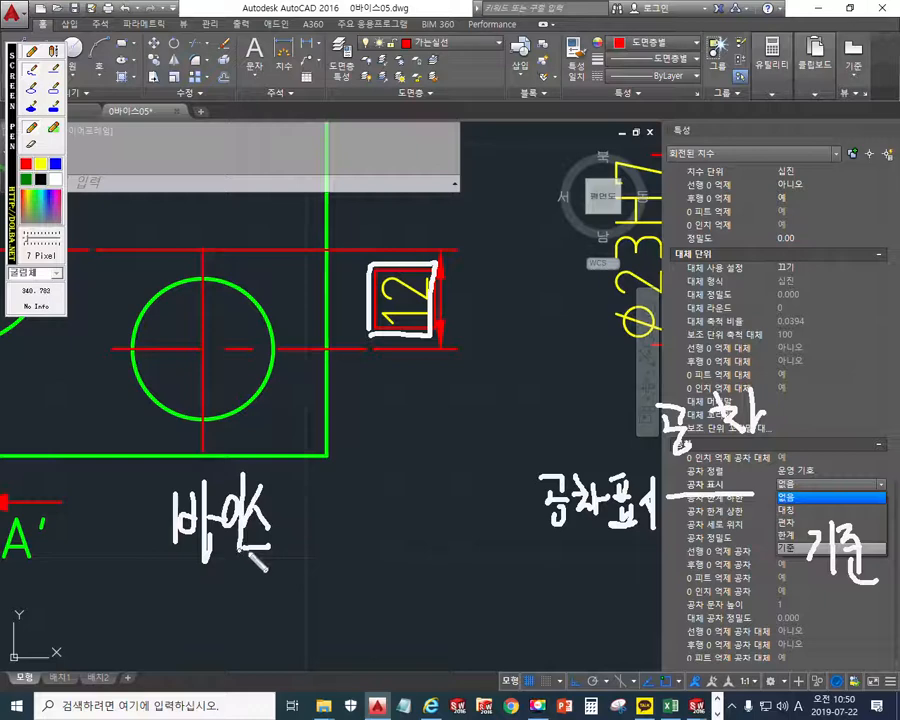
mouse_move(301, 501)
left_mouse_down()
mouse_move(295, 536)
mouse_move(303, 503)
left_mouse_up()
mouse_move(336, 480)
left_mouse_down()
mouse_move(338, 533)
mouse_move(320, 546)
left_mouse_up()
left_click_drag(323, 493, 345, 491)
left_click(366, 547)
mouse_move(408, 513)
left_mouse_down()
mouse_move(397, 524)
mouse_move(404, 509)
left_mouse_up()
left_click_drag(403, 453, 402, 541)
mouse_move(413, 499)
left_mouse_down()
mouse_move(426, 524)
mouse_move(444, 494)
mouse_move(468, 489)
mouse_move(452, 552)
left_mouse_up()
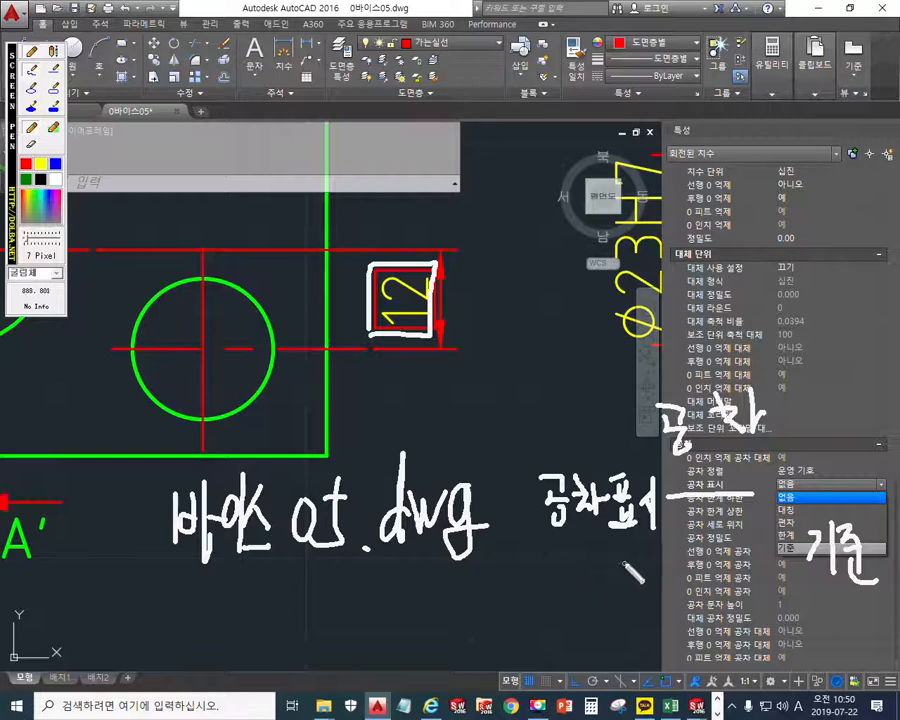
key("Escape")
Step: Set the 공차 표시 of the vertical 12 hole-offset dimension to 기준 and clear the selection
left_click(873, 490)
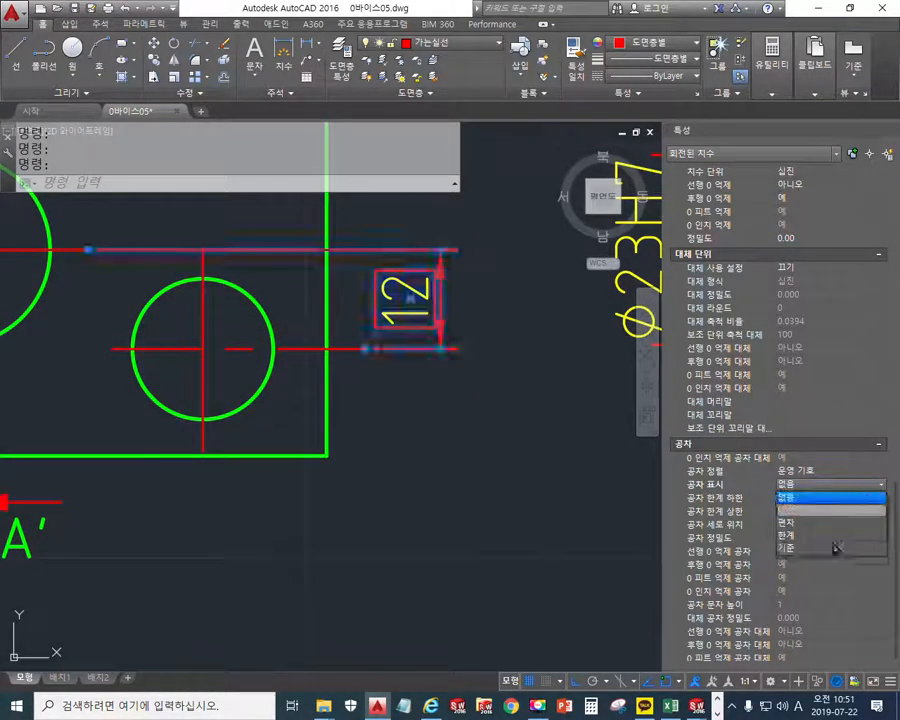
left_click(813, 555)
scroll(205, 437, "down", 5)
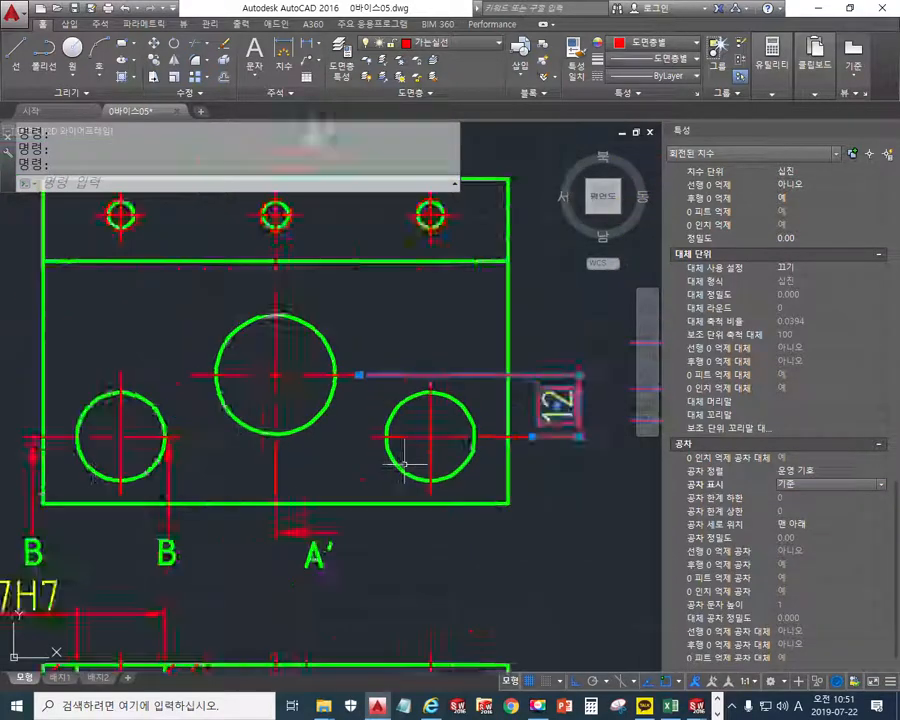
key("Escape")
middle_click_drag(428, 412, 404, 400)
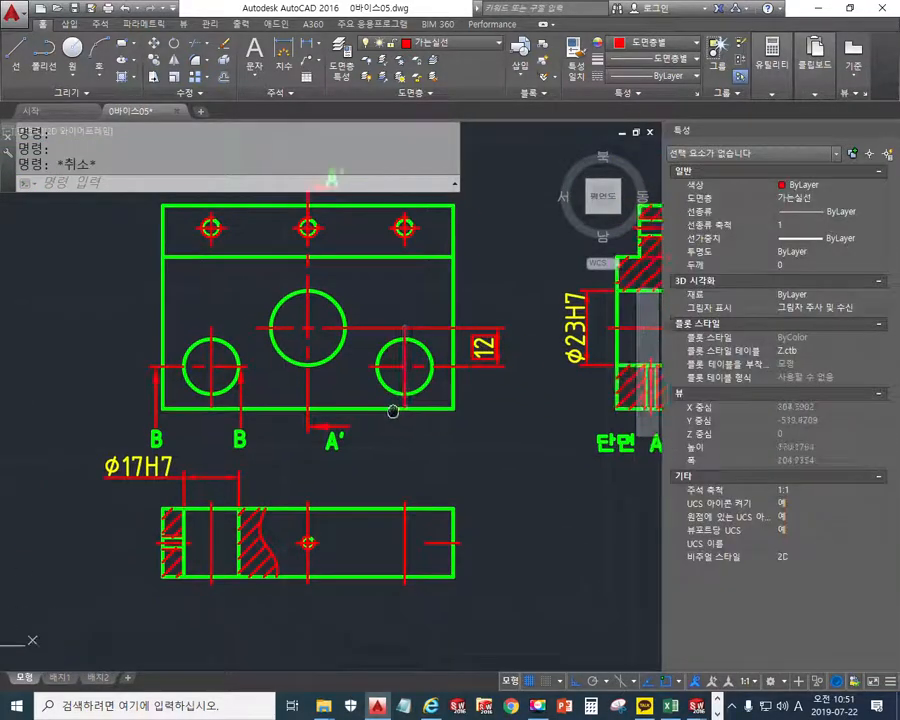
Step: Save the drawing under the new name 바이스05 in the current folder as an AutoCAD 2000/LT2000 drawing
key("ctrl+shift+s")
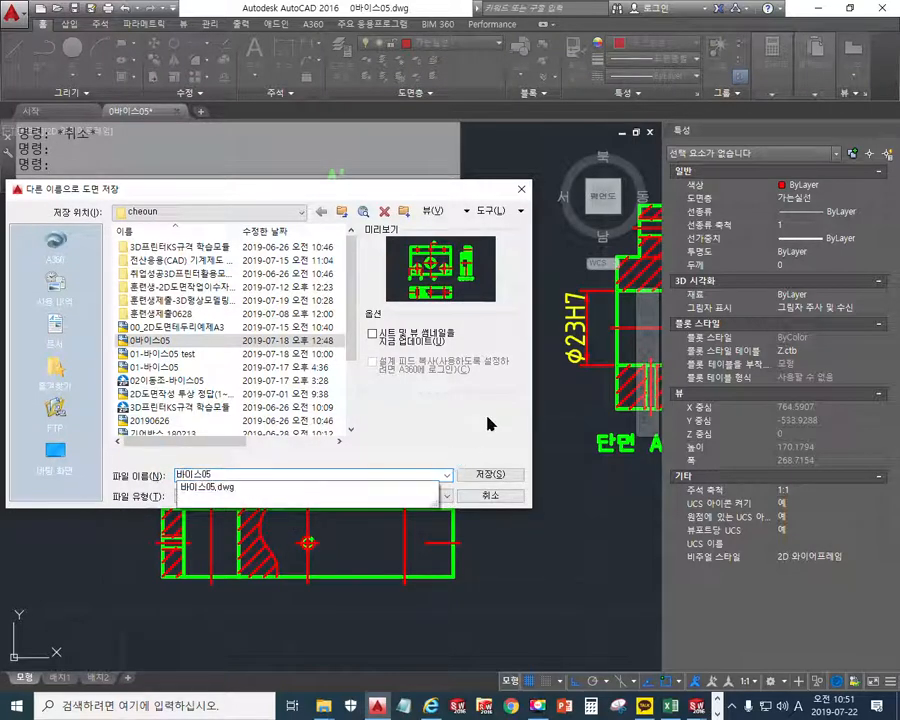
key("BackSpace")
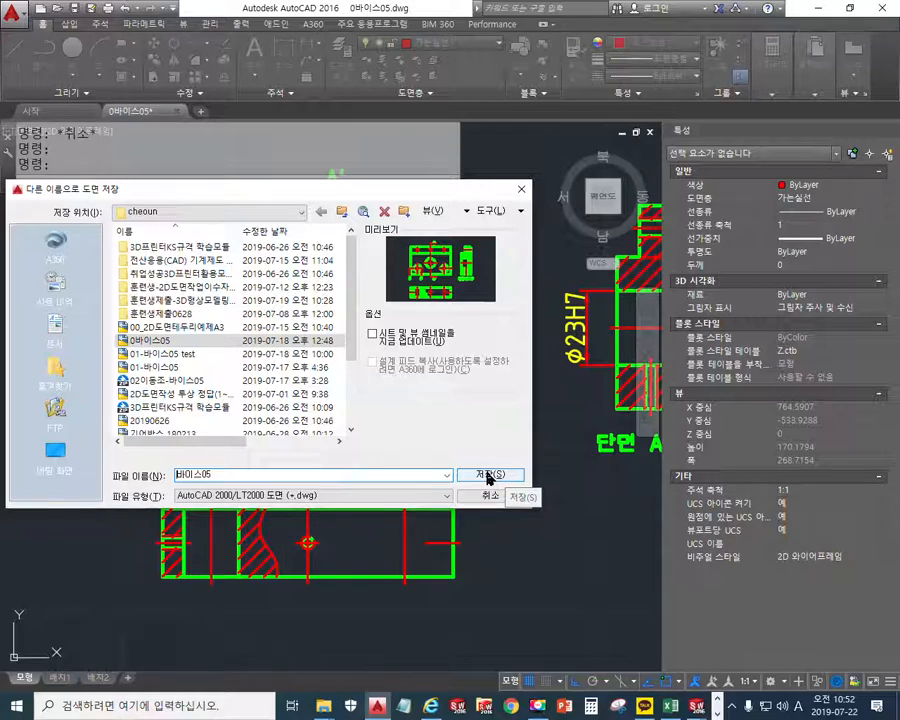
left_click(489, 476)
left_click(260, 383)
middle_click_drag(296, 444, 380, 436)
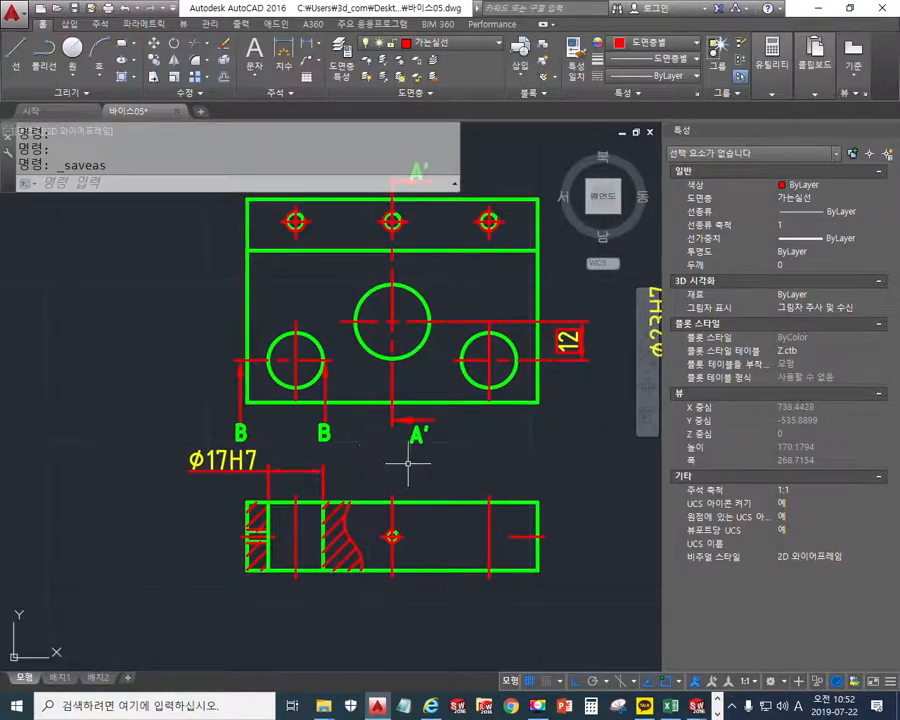